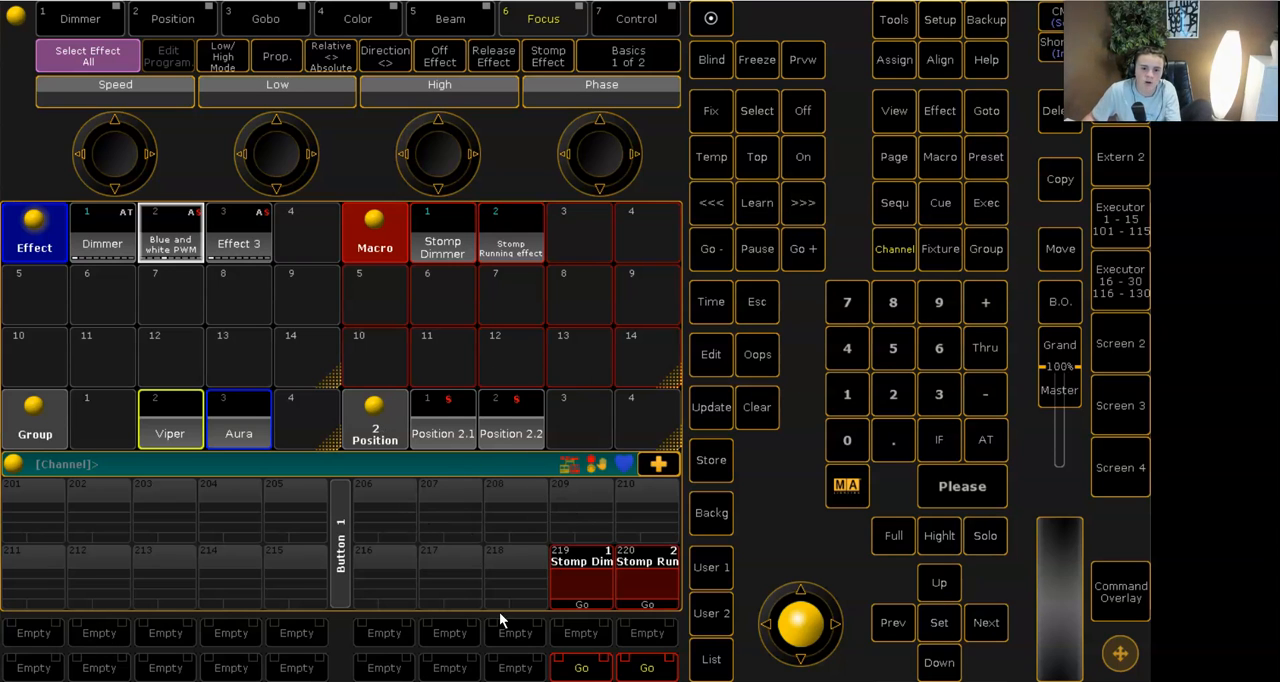
- Show the User 2 view buttons and compare the stored Standard and Macro views
{"action": "left_click", "coordinate": [510, 493]}
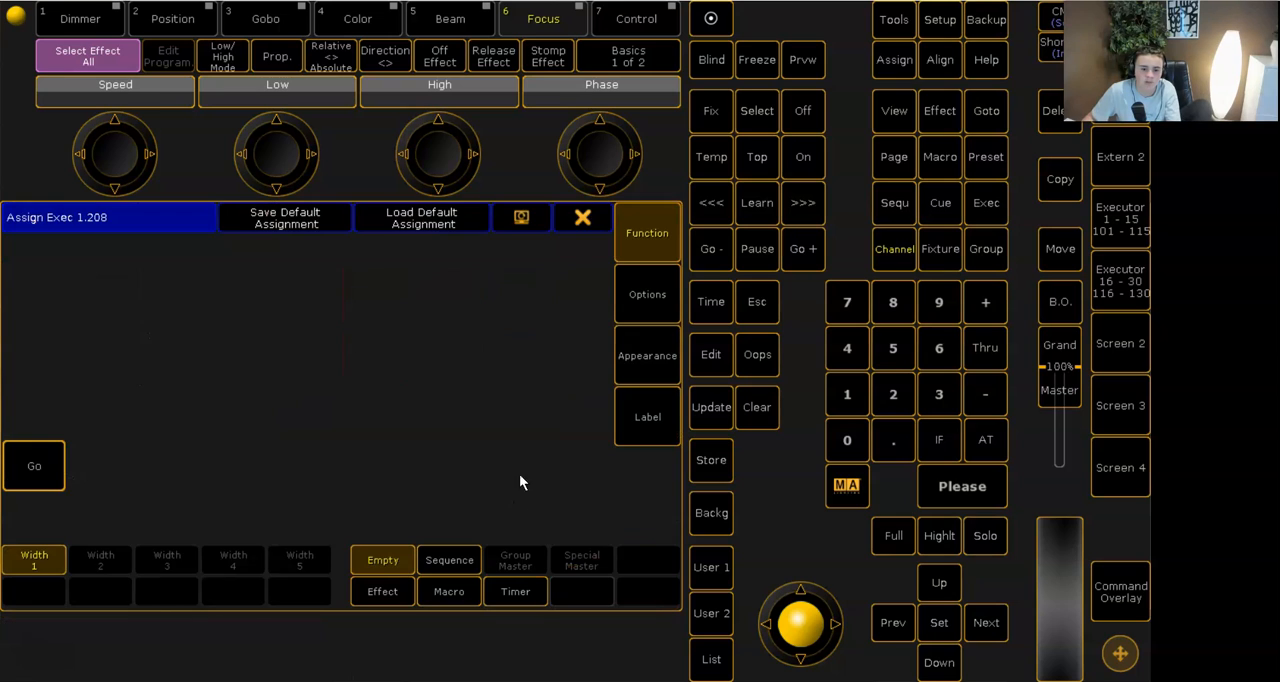
{"action": "left_click", "coordinate": [583, 218]}
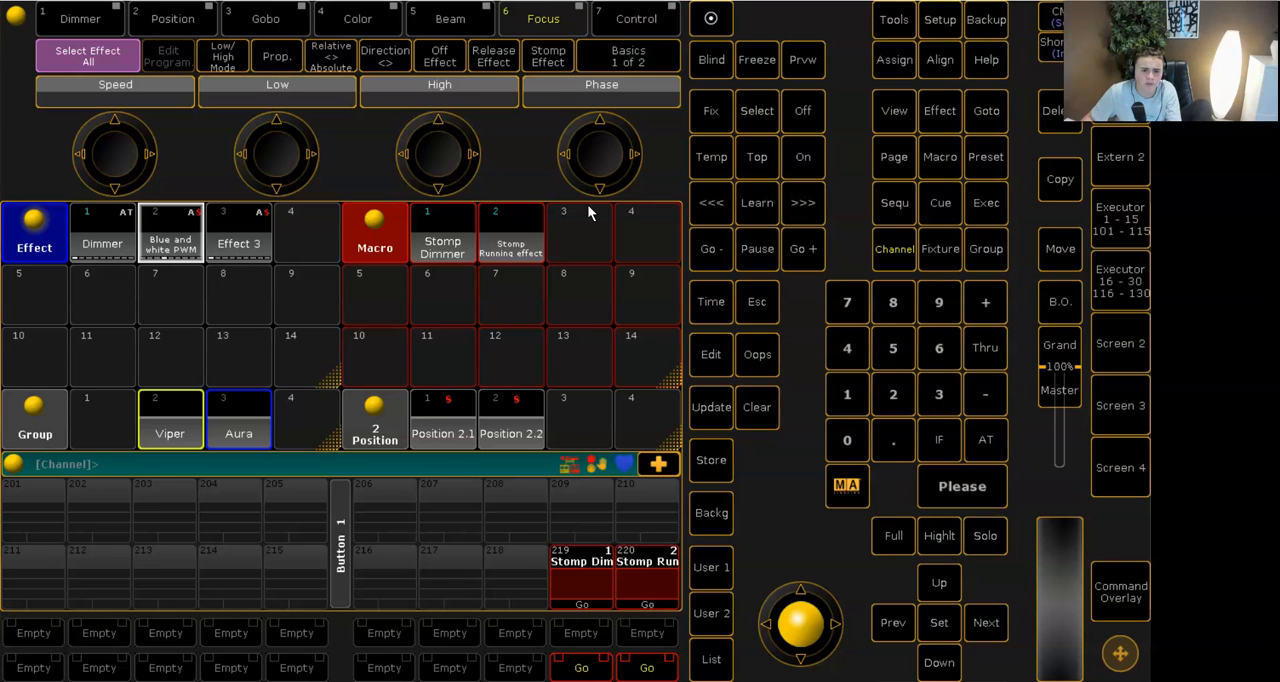
{"action": "left_click", "coordinate": [705, 607]}
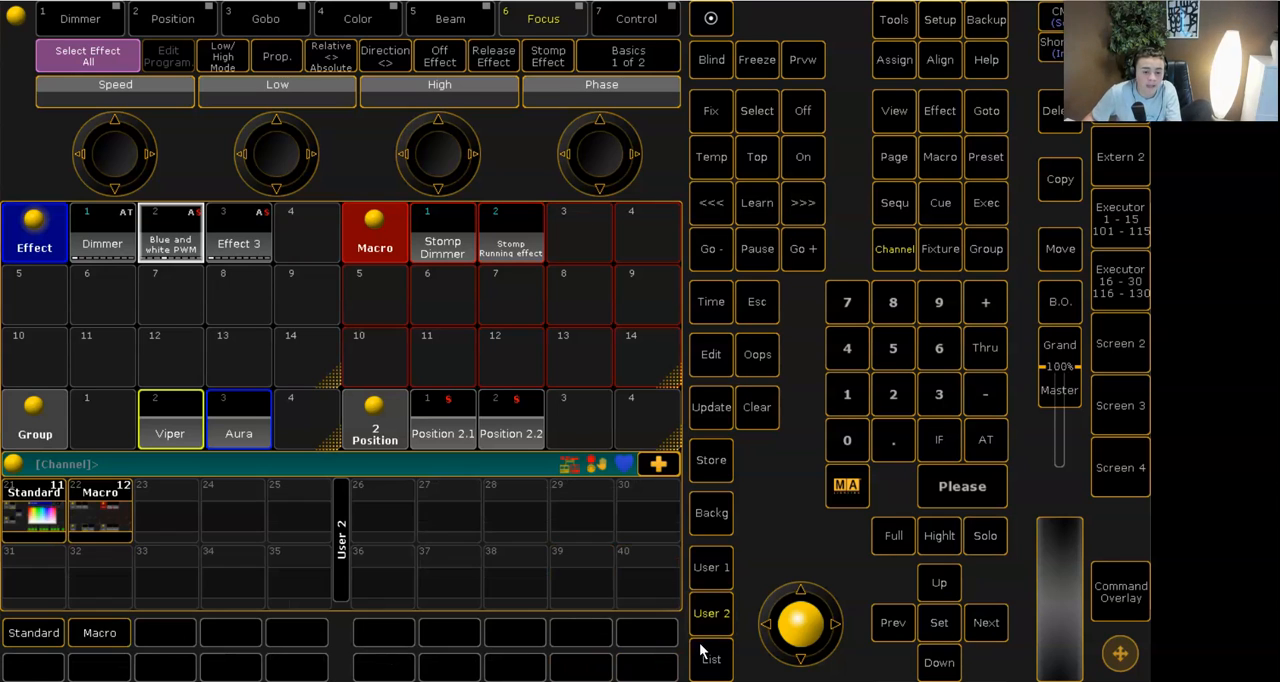
{"action": "left_click", "coordinate": [50, 628]}
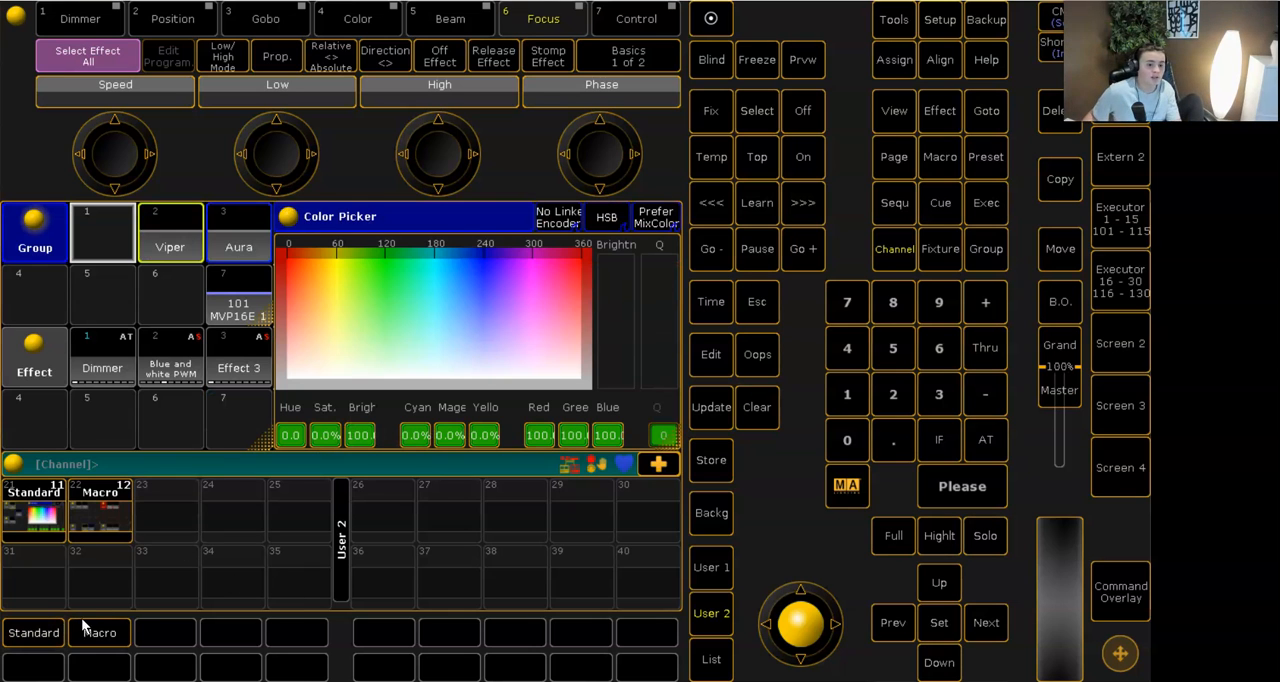
{"action": "left_click", "coordinate": [106, 631]}
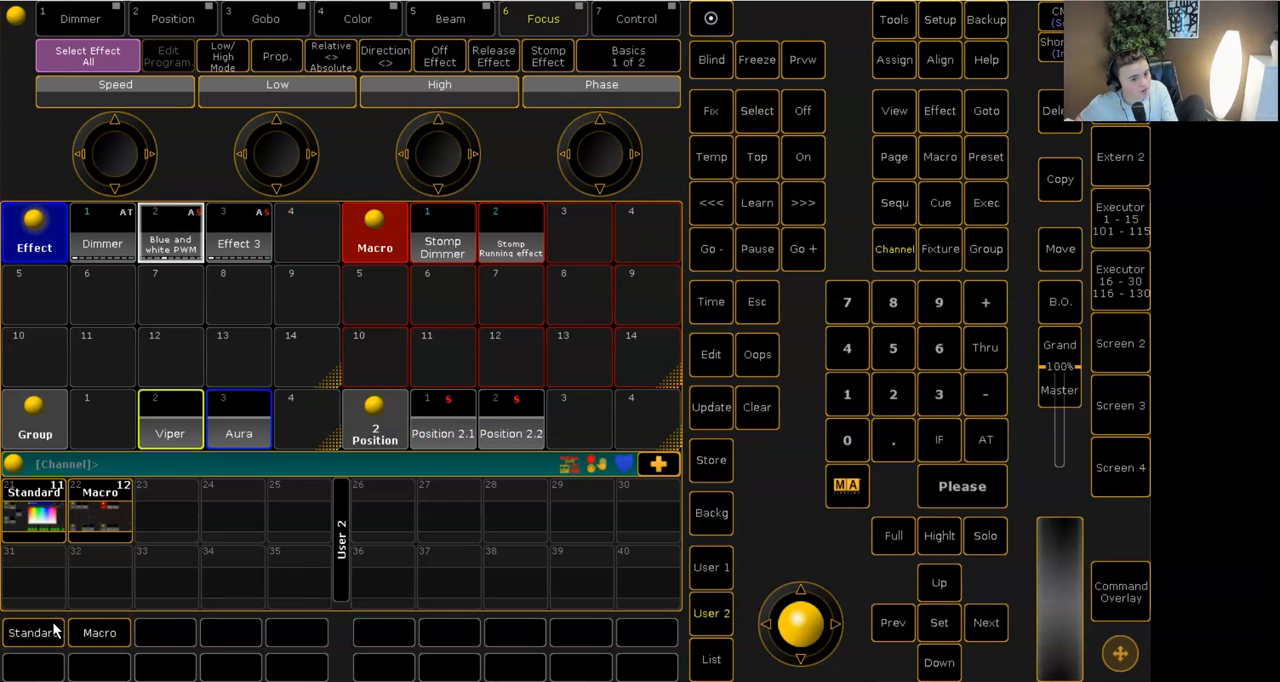
{"action": "left_click", "coordinate": [45, 630]}
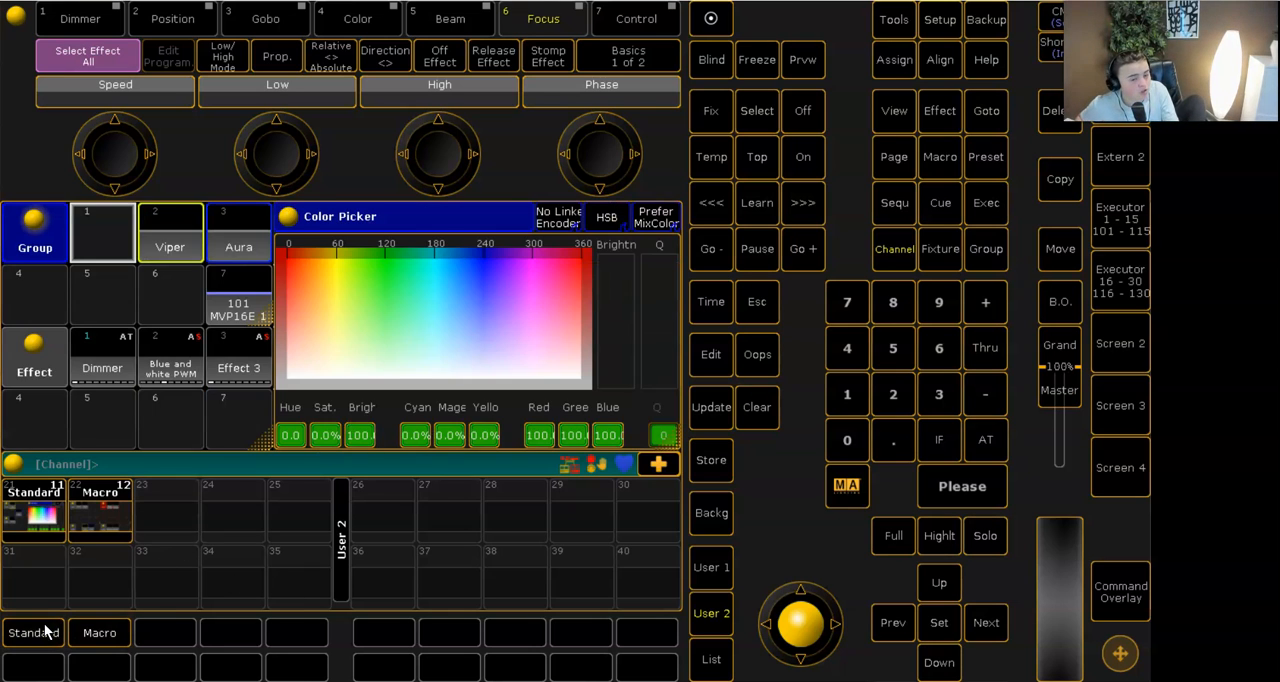
{"action": "left_click", "coordinate": [98, 637]}
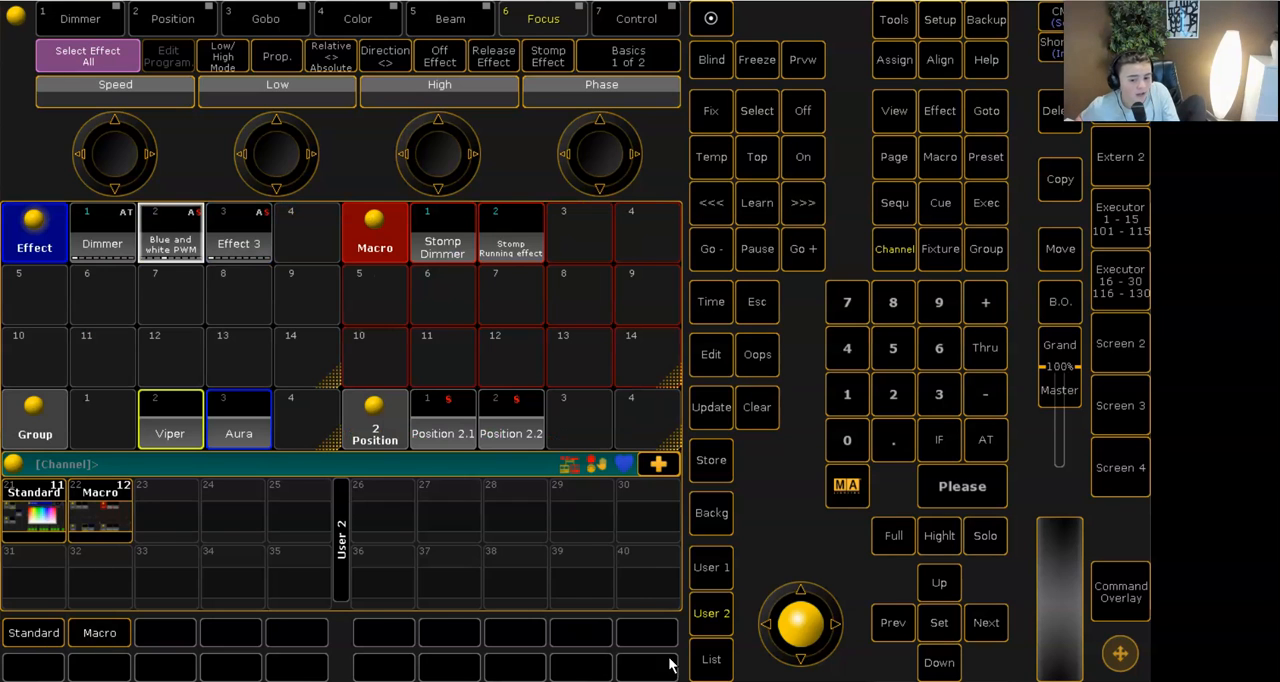
{"action": "left_click", "coordinate": [704, 660]}
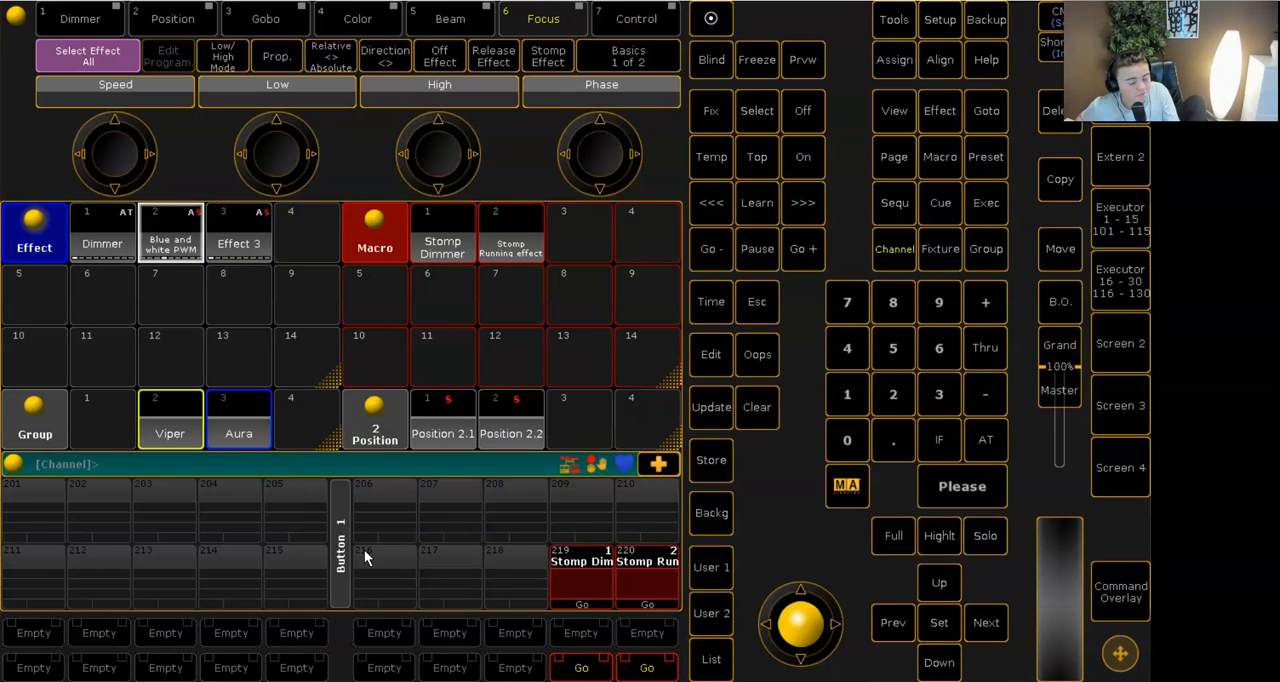
{"action": "left_click", "coordinate": [703, 608]}
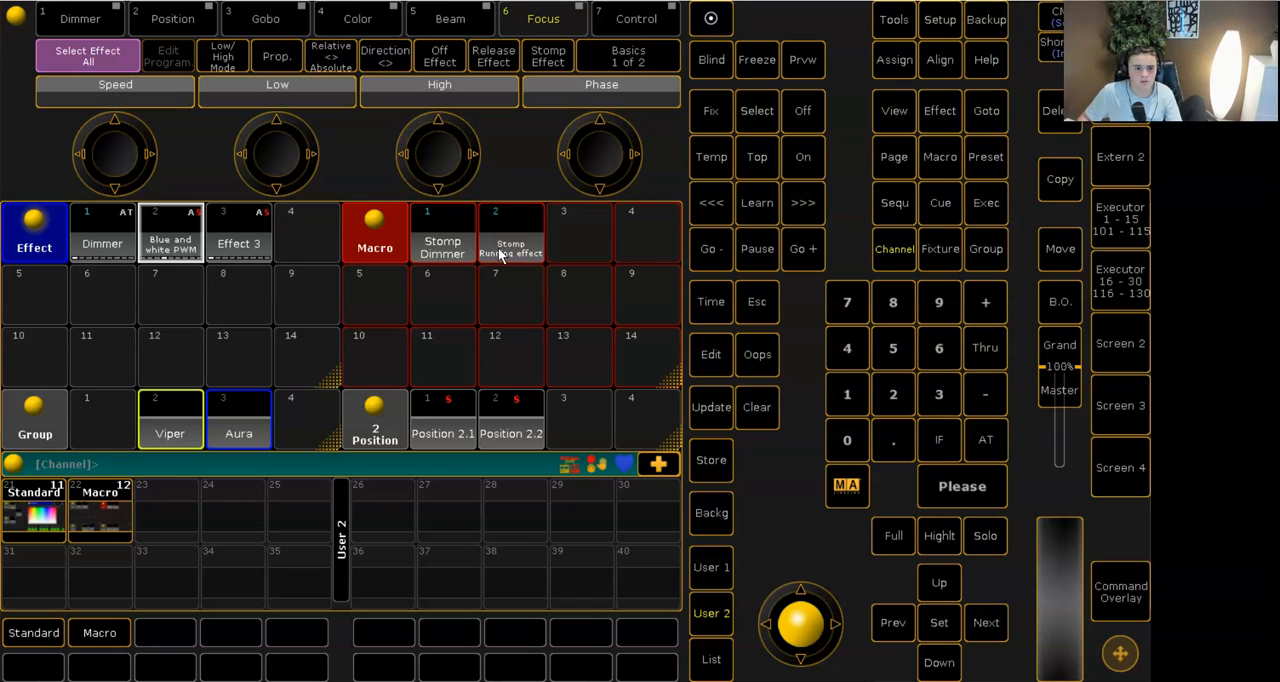
- Set the Viper and Aura fixture groups to full intensity
{"action": "left_click", "coordinate": [172, 422]}
{"action": "left_click", "coordinate": [888, 534]}
{"action": "left_click", "coordinate": [259, 440]}
{"action": "left_click", "coordinate": [896, 541]}
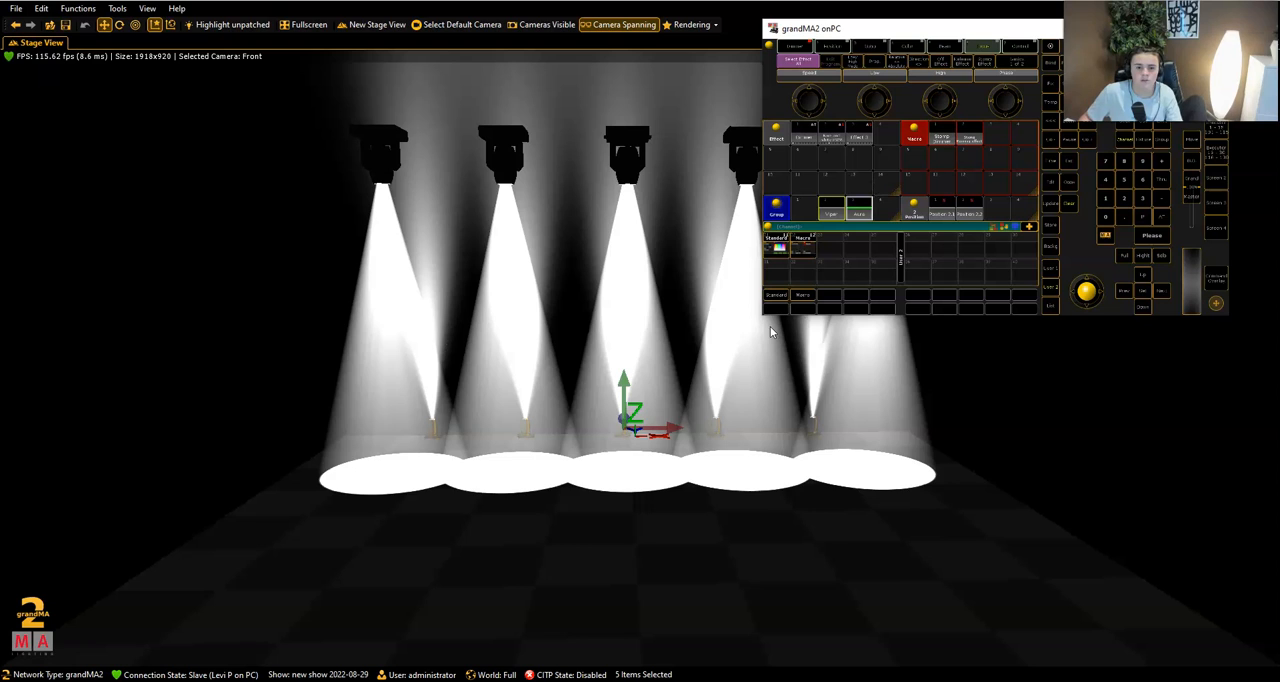
- Clear the fixture selection and move the grandMA2 onPC window off the 3D stage view
{"action": "left_click", "coordinate": [425, 399]}
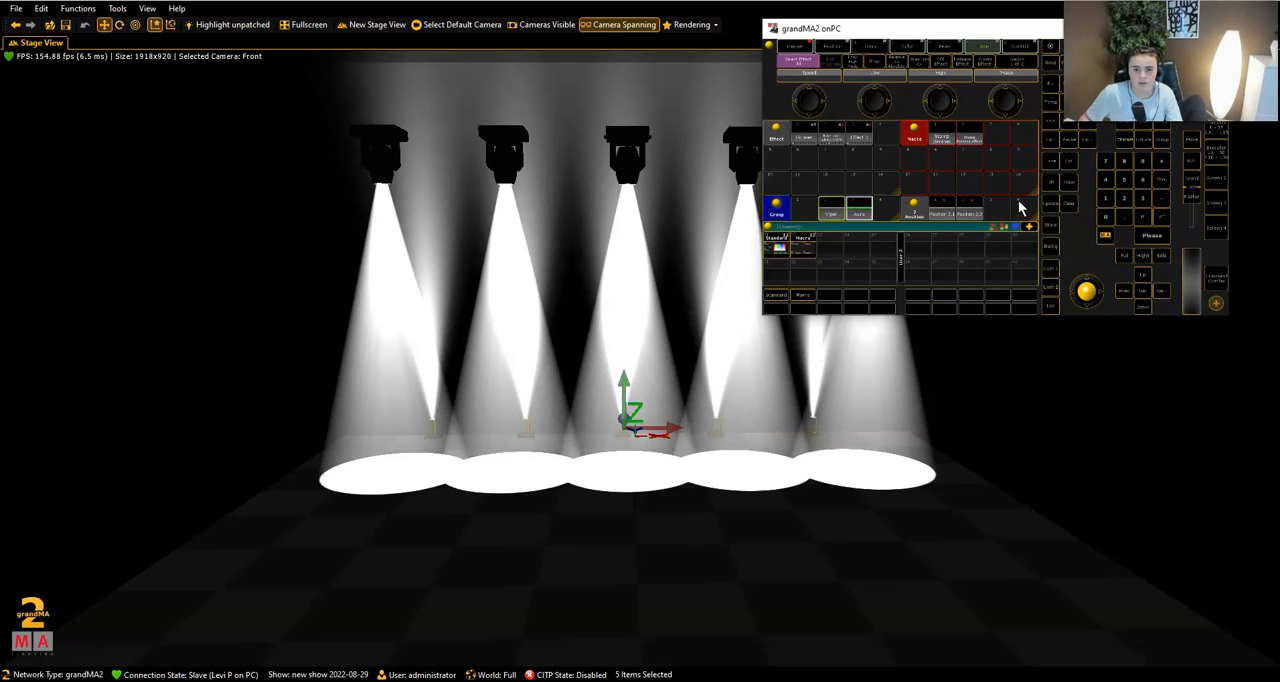
{"action": "left_click", "coordinate": [1067, 209]}
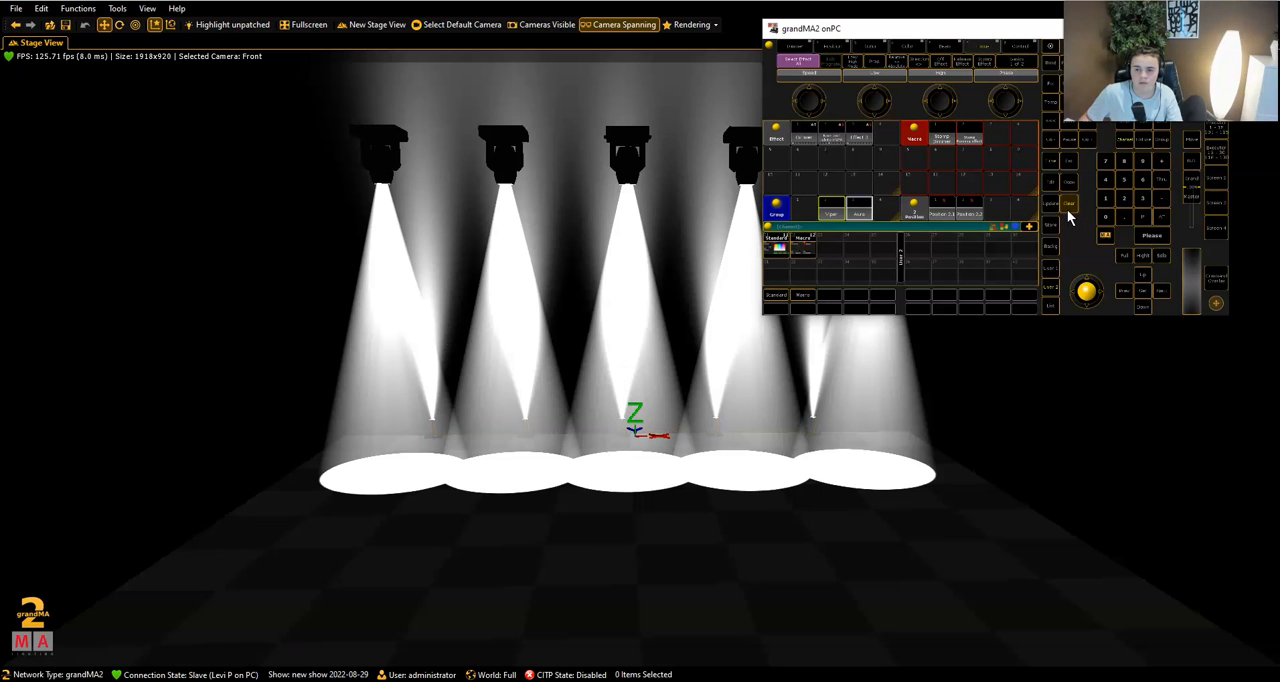
{"action": "left_click_drag", "start_coordinate": [1137, 29], "coordinate": [893, 93]}
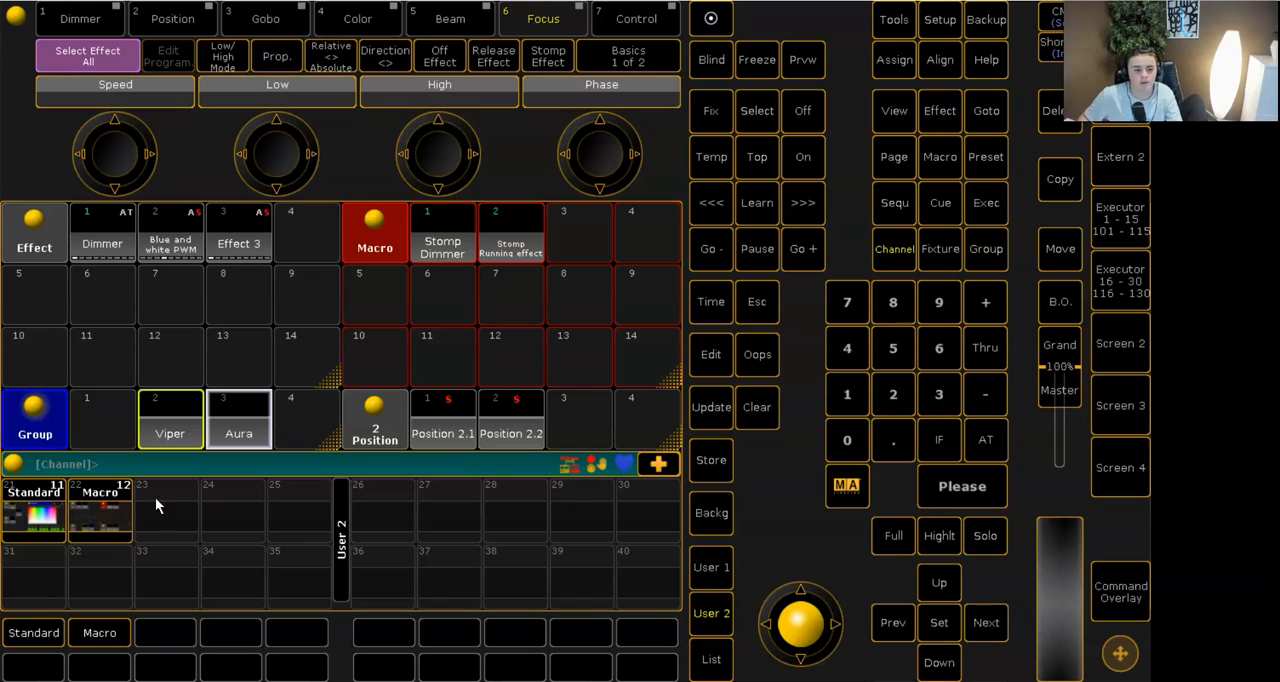
- Delete the Macro, Position, Effect and Group pool windows to empty the current screen
{"action": "left_click", "coordinate": [1060, 110]}
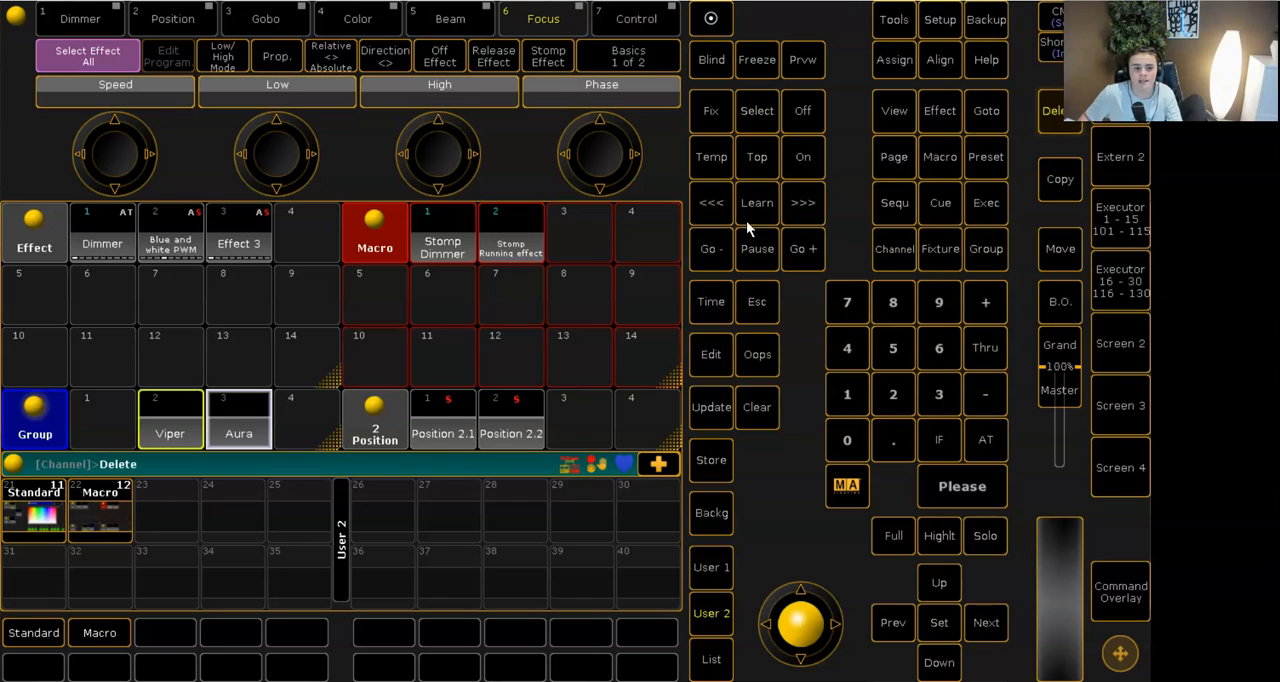
{"action": "left_click", "coordinate": [370, 245]}
{"action": "left_click", "coordinate": [1058, 110]}
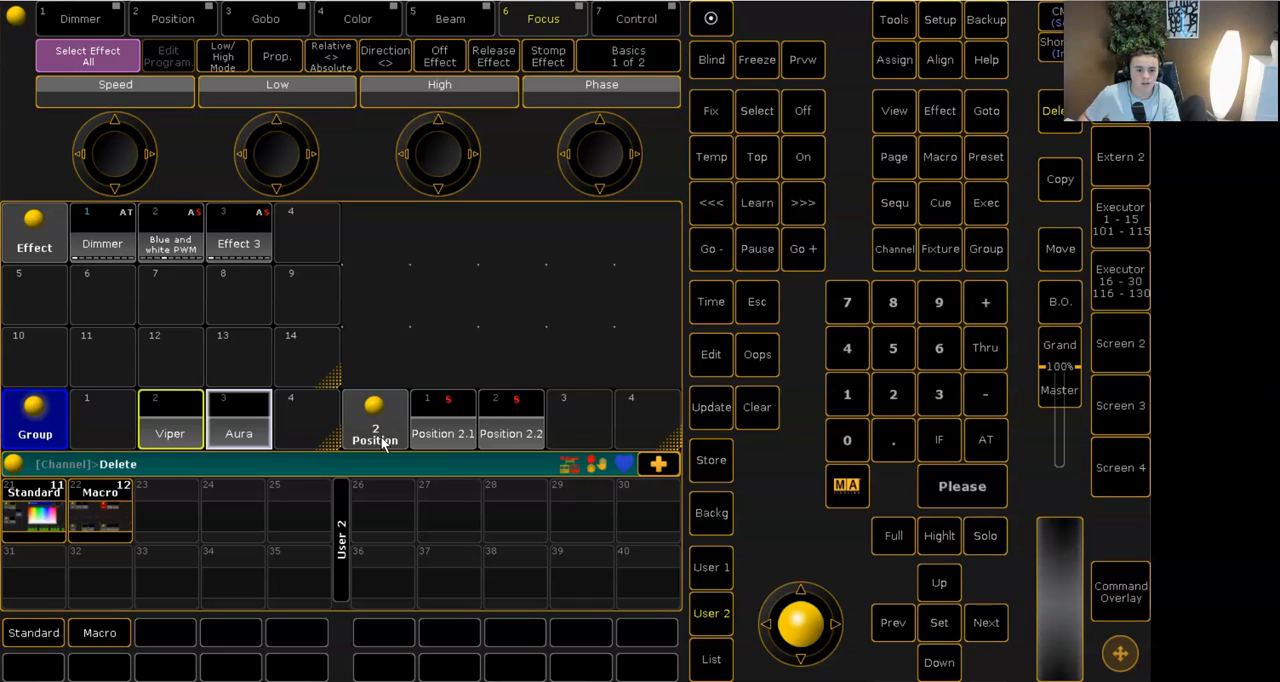
{"action": "left_click", "coordinate": [375, 420]}
{"action": "left_click", "coordinate": [1045, 115]}
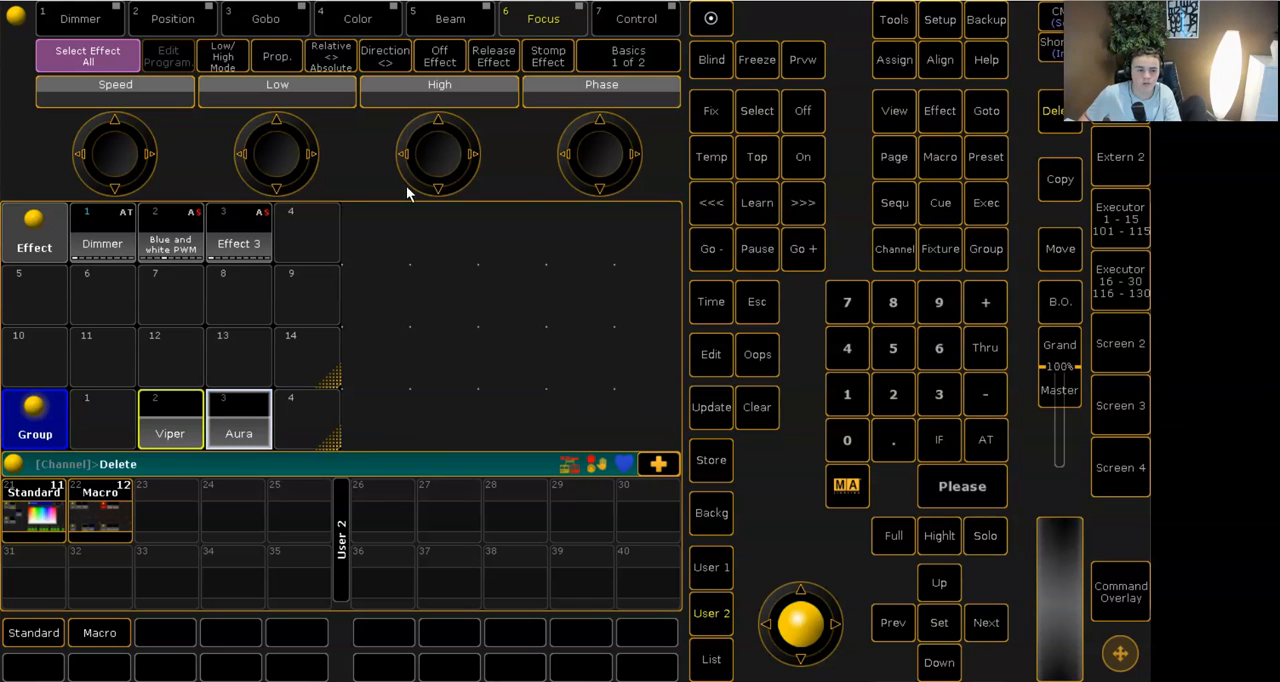
{"action": "left_click", "coordinate": [36, 252]}
{"action": "left_click", "coordinate": [1050, 115]}
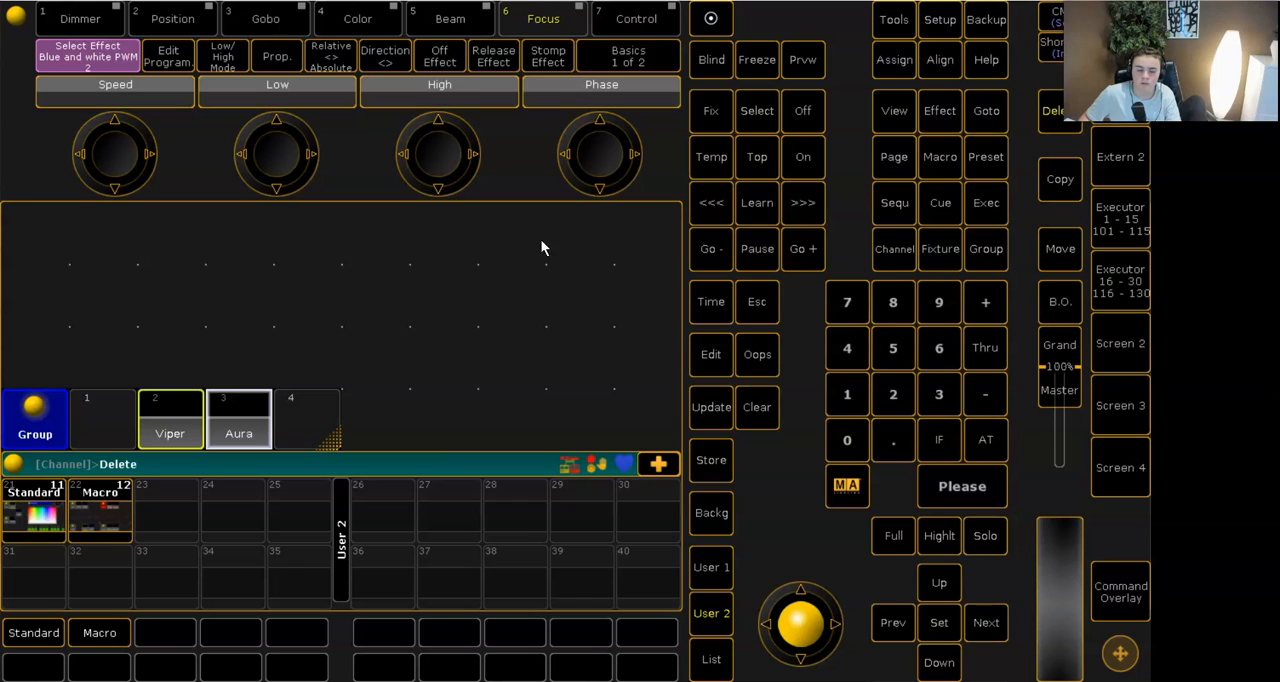
{"action": "left_click", "coordinate": [40, 425]}
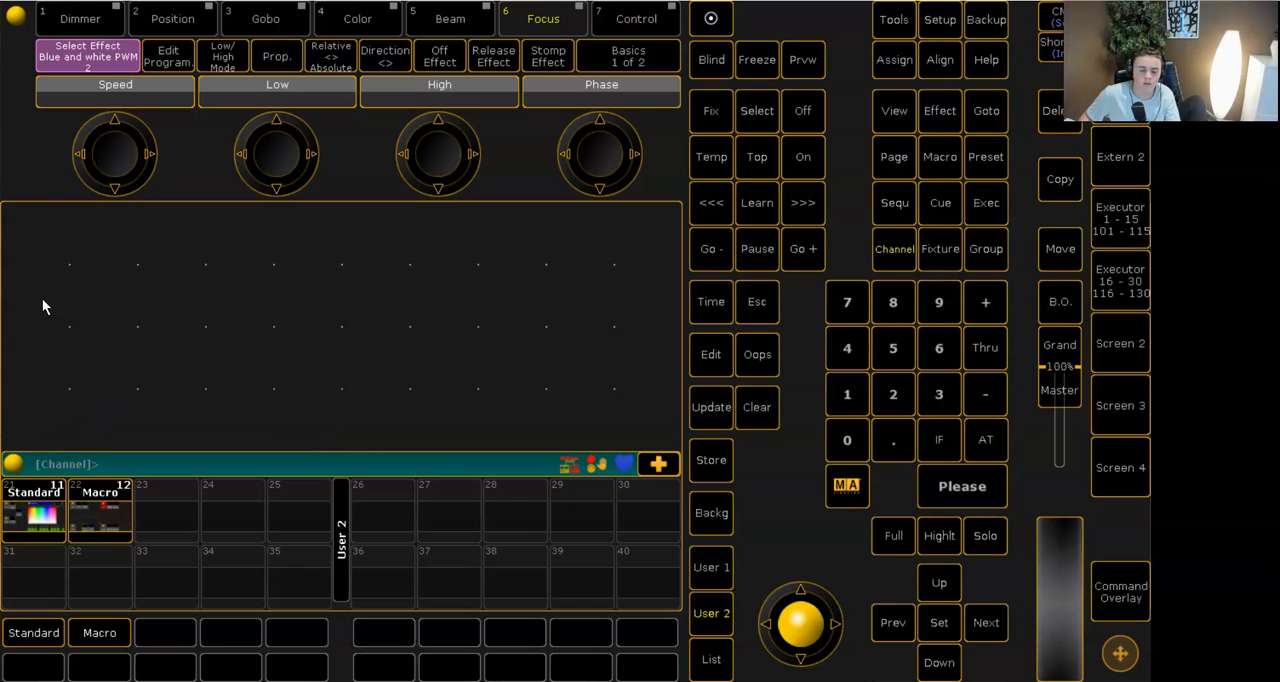
- Add a Sequence pool window across the full screen width and shrink it to two rows
{"action": "left_click", "coordinate": [26, 230]}
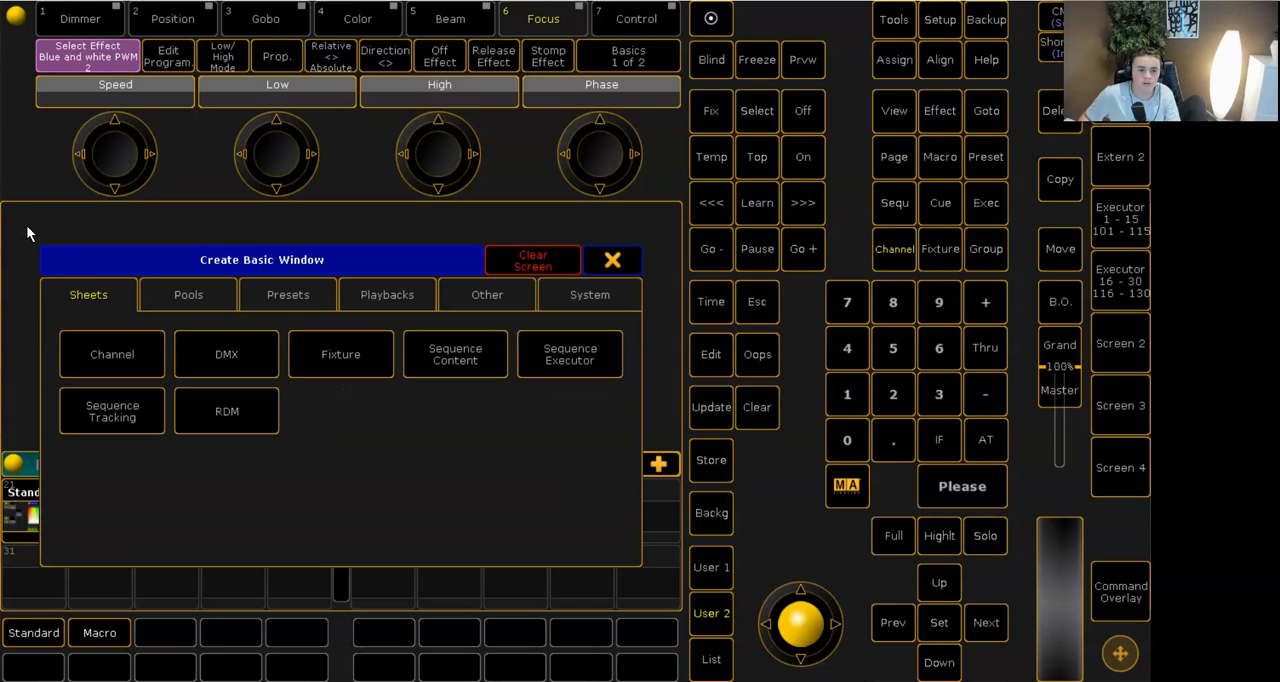
{"action": "left_click", "coordinate": [310, 291]}
{"action": "left_click", "coordinate": [197, 294]}
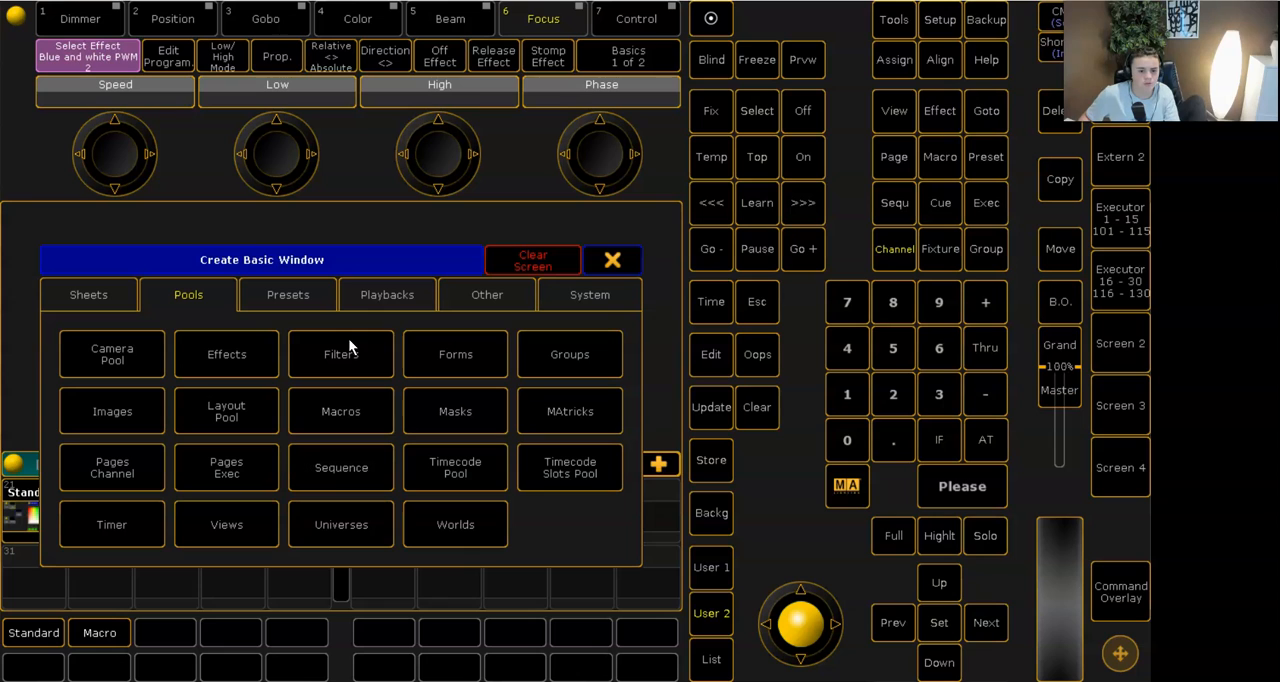
{"action": "left_click", "coordinate": [336, 471]}
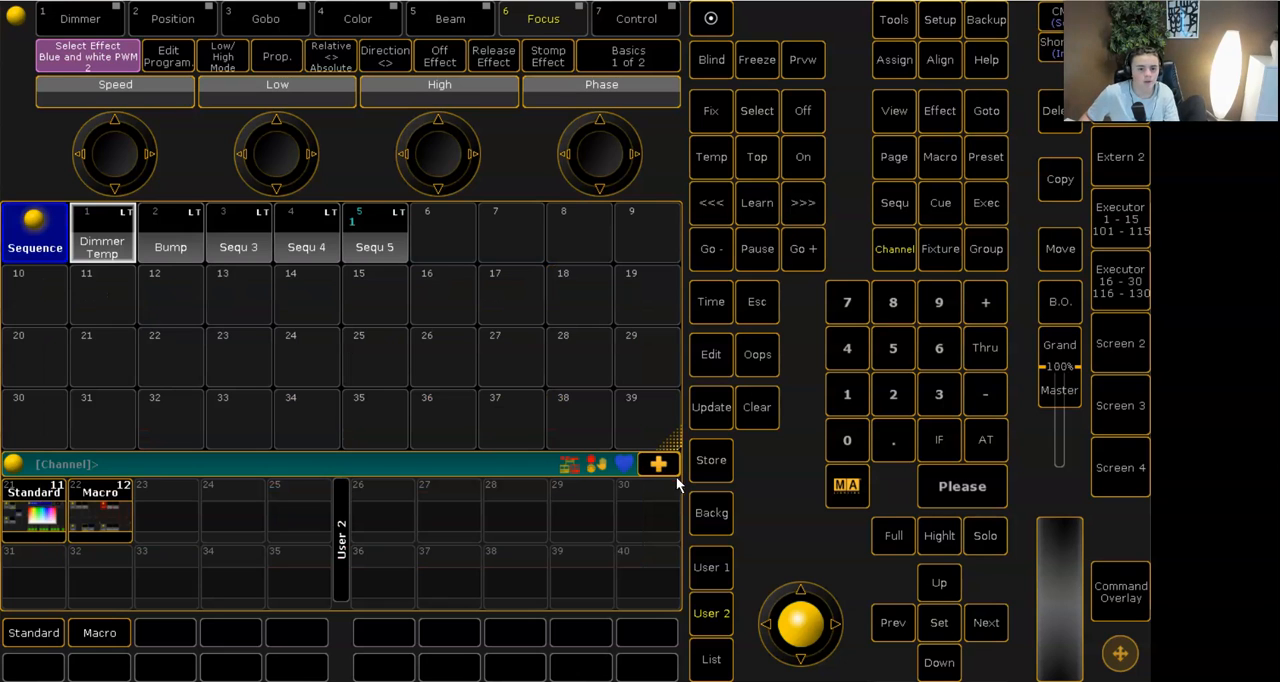
{"action": "left_click_drag", "start_coordinate": [675, 330], "coordinate": [673, 322]}
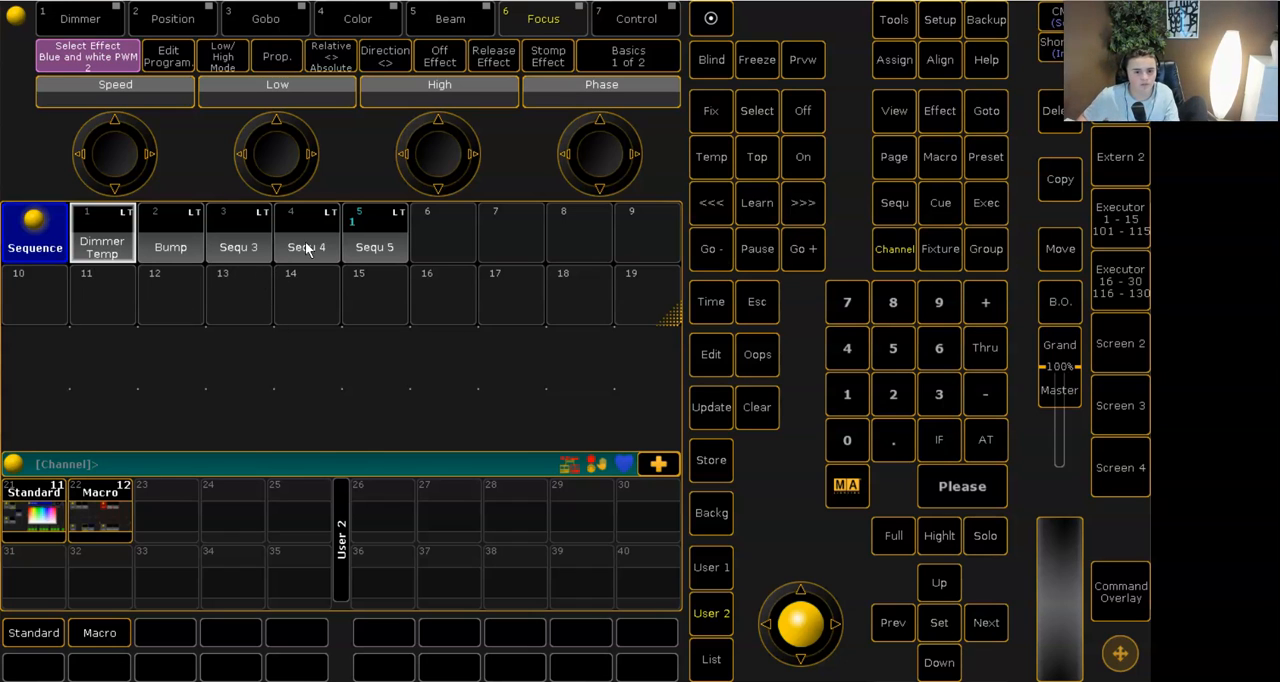
- Add an Effects pool window below the sequence pool, one row high with four effect slots
{"action": "left_click", "coordinate": [55, 348]}
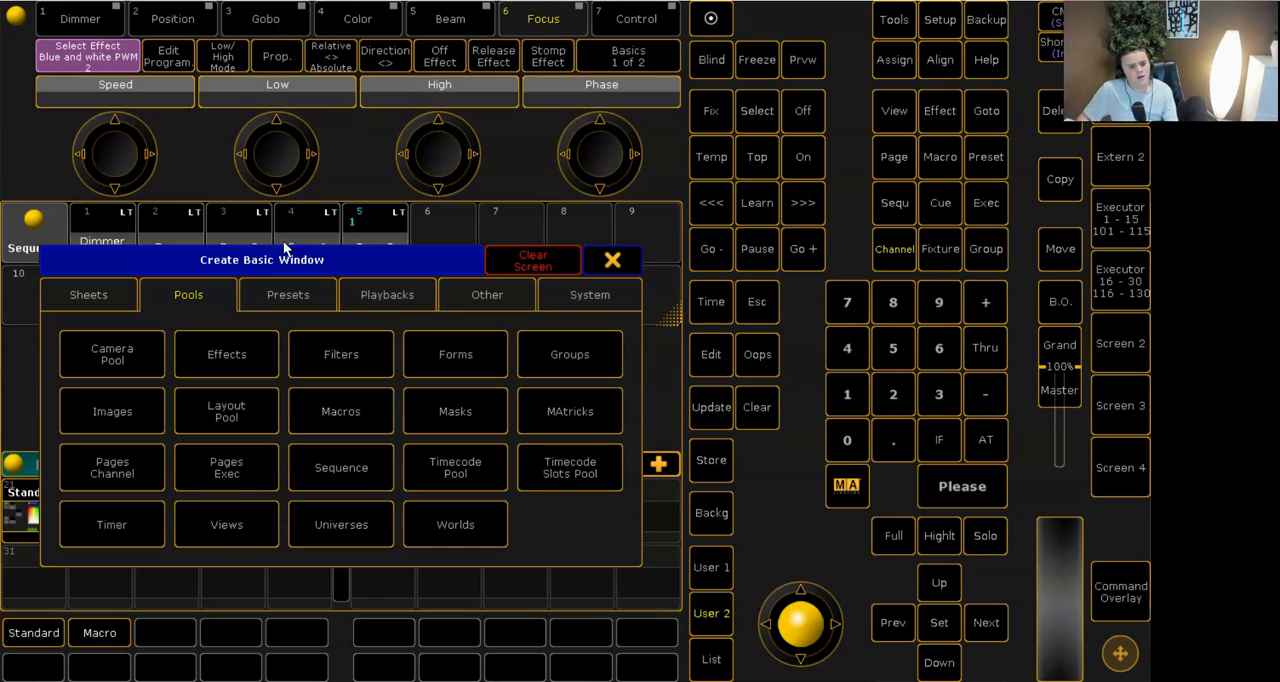
{"action": "left_click", "coordinate": [240, 340]}
{"action": "left_click_drag", "start_coordinate": [667, 450], "coordinate": [332, 377]}
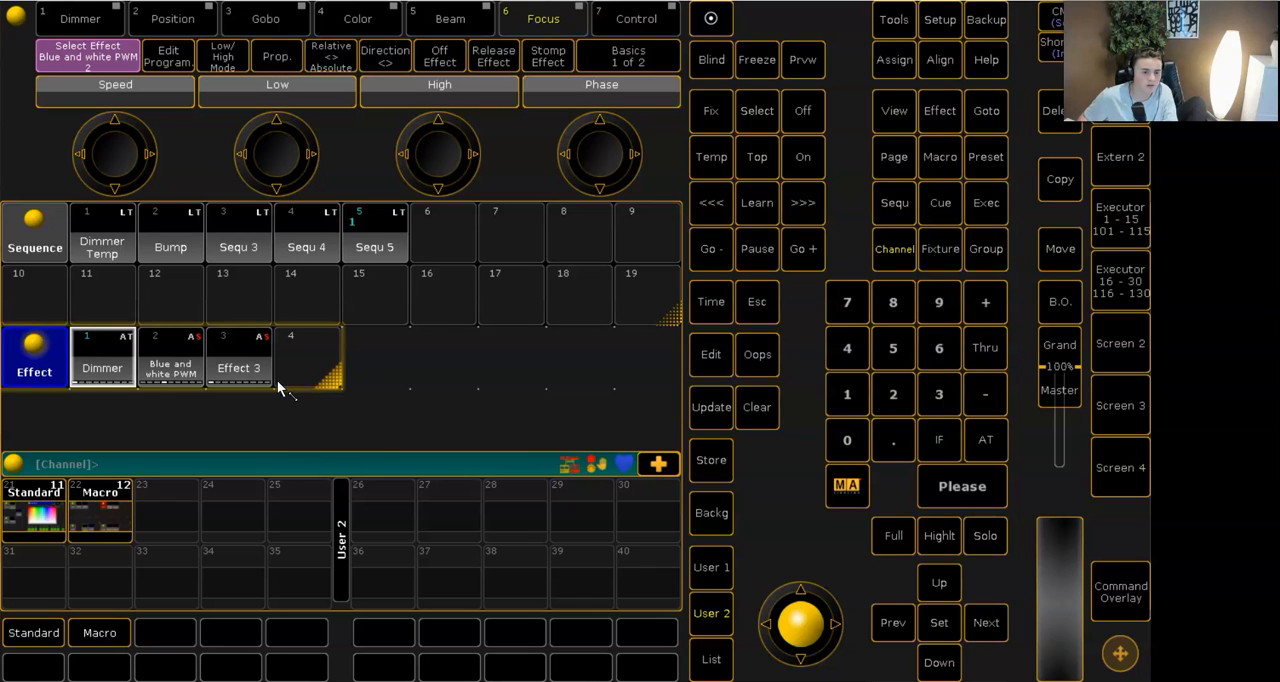
- Add a Position preset pool beside the effect pool and reduce it to one row
{"action": "left_click", "coordinate": [364, 358]}
{"action": "left_click", "coordinate": [312, 296]}
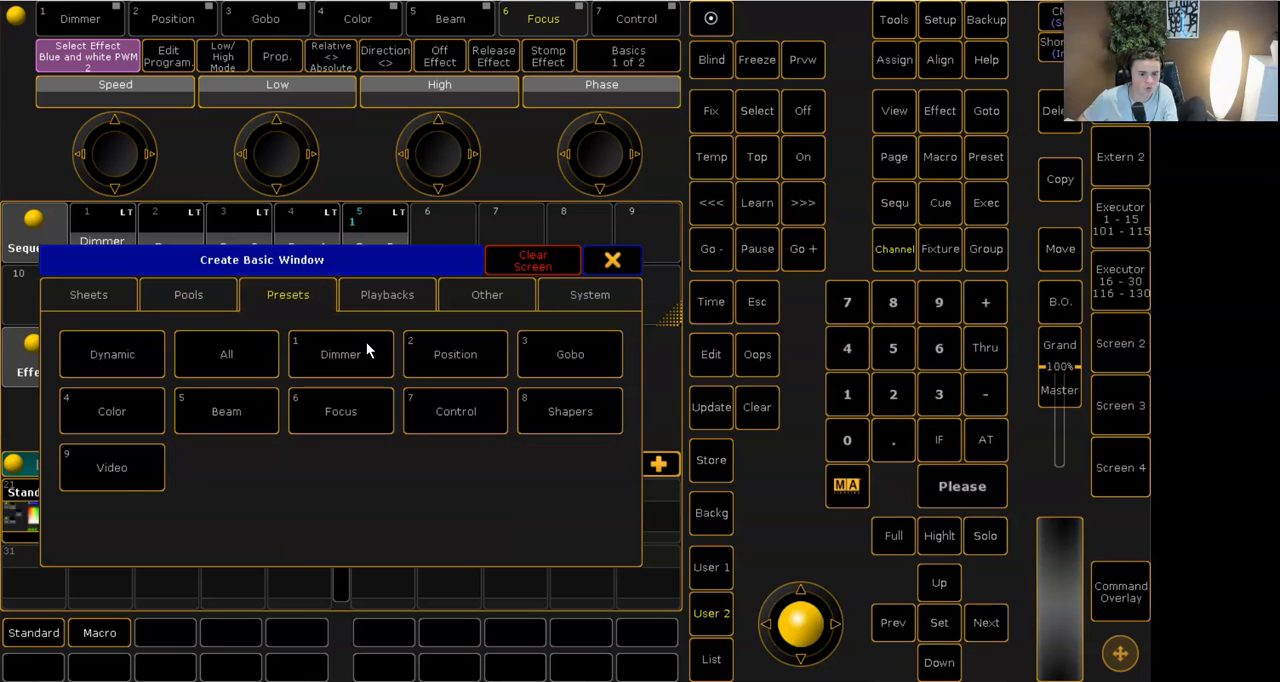
{"action": "left_click", "coordinate": [454, 362]}
{"action": "left_click_drag", "start_coordinate": [650, 437], "coordinate": [662, 382]}
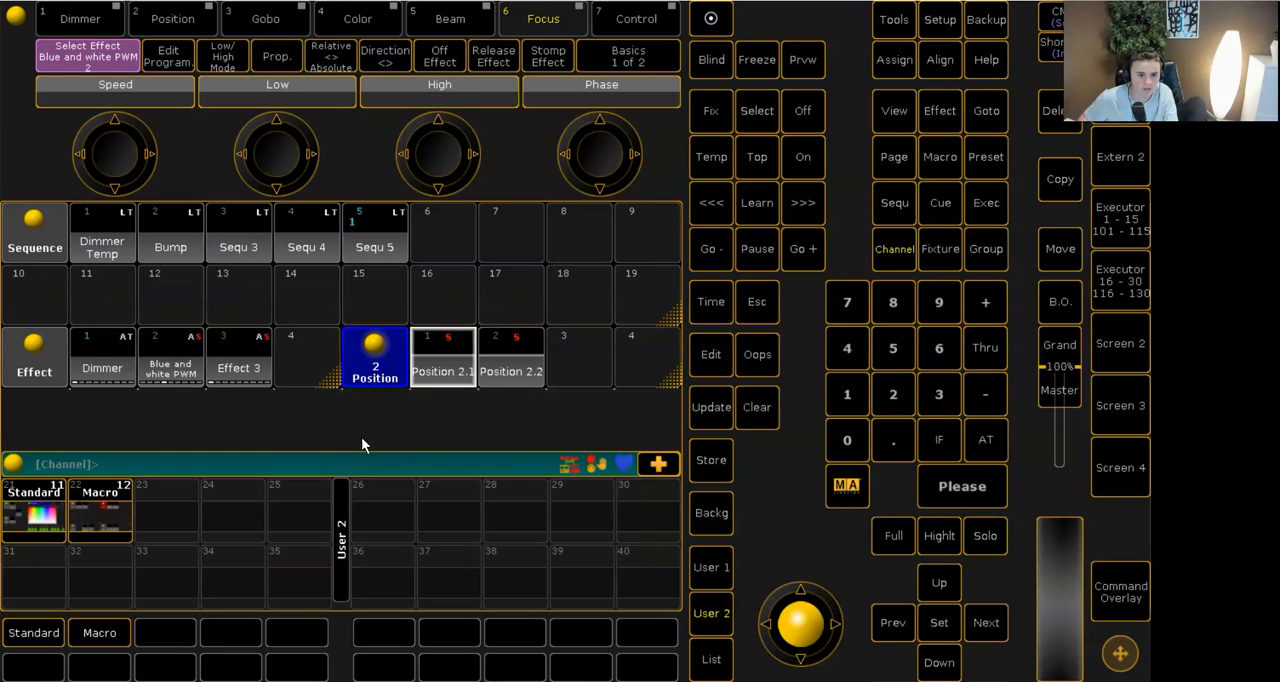
- Add a Color preset pool below the position presets and a Groups pool below the effects
{"action": "left_click", "coordinate": [338, 410]}
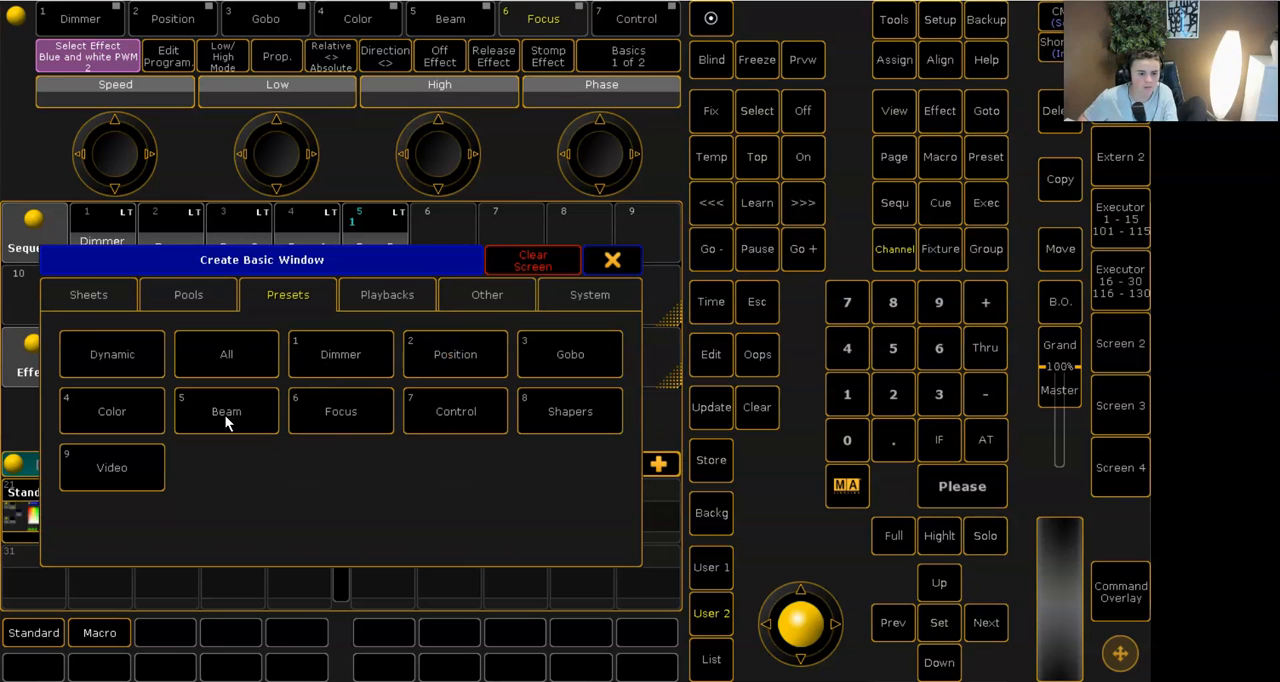
{"action": "left_click", "coordinate": [159, 415]}
{"action": "left_click", "coordinate": [50, 427]}
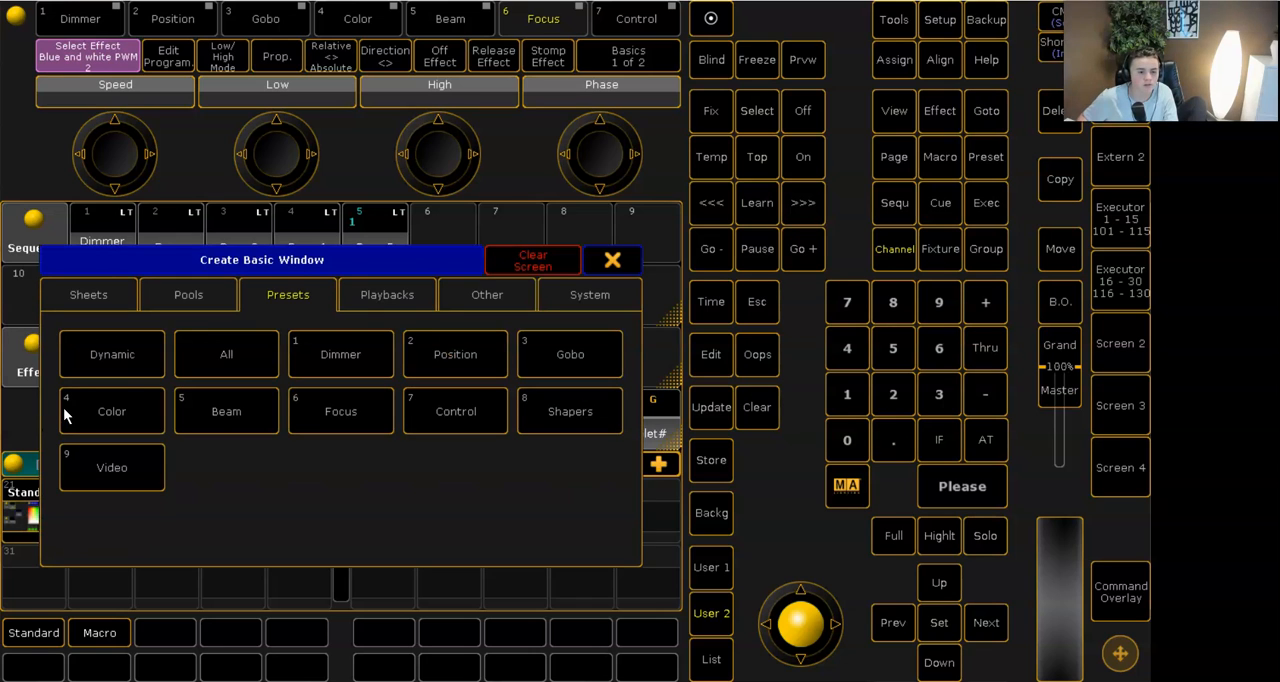
{"action": "left_click", "coordinate": [200, 294]}
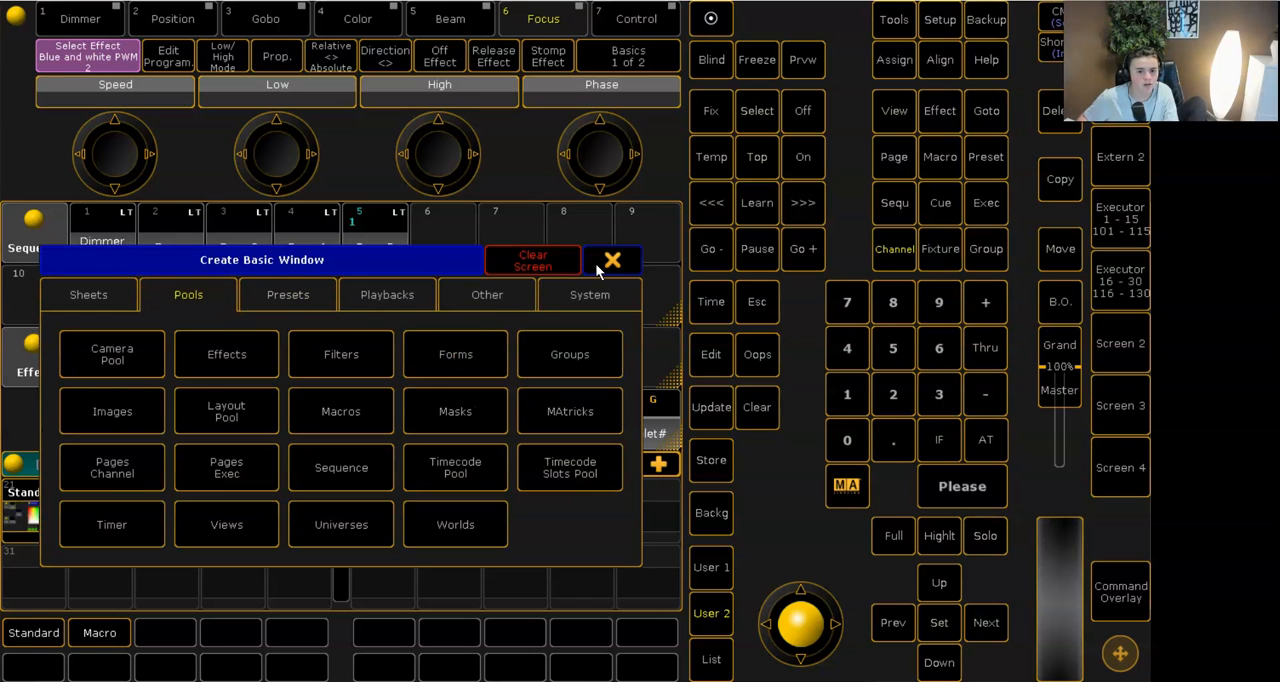
{"action": "left_click", "coordinate": [559, 360]}
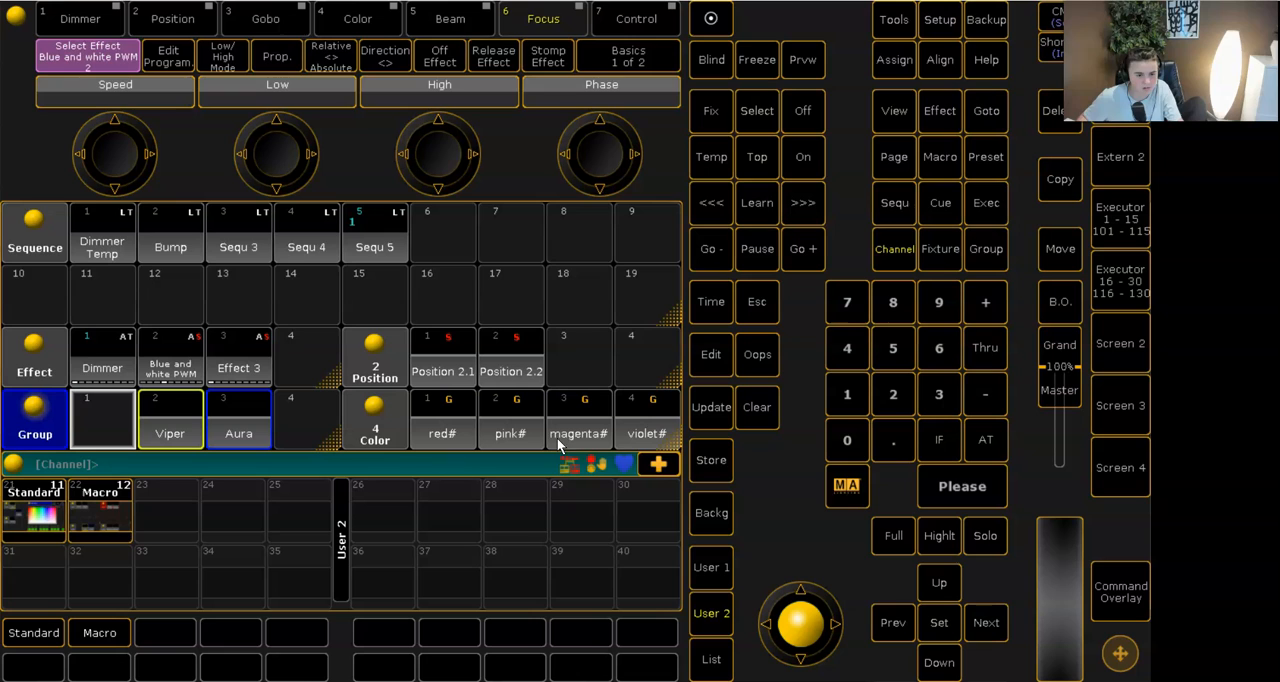
- Store the current window layout on view button 23 under the name Sequence
{"action": "left_click", "coordinate": [708, 460]}
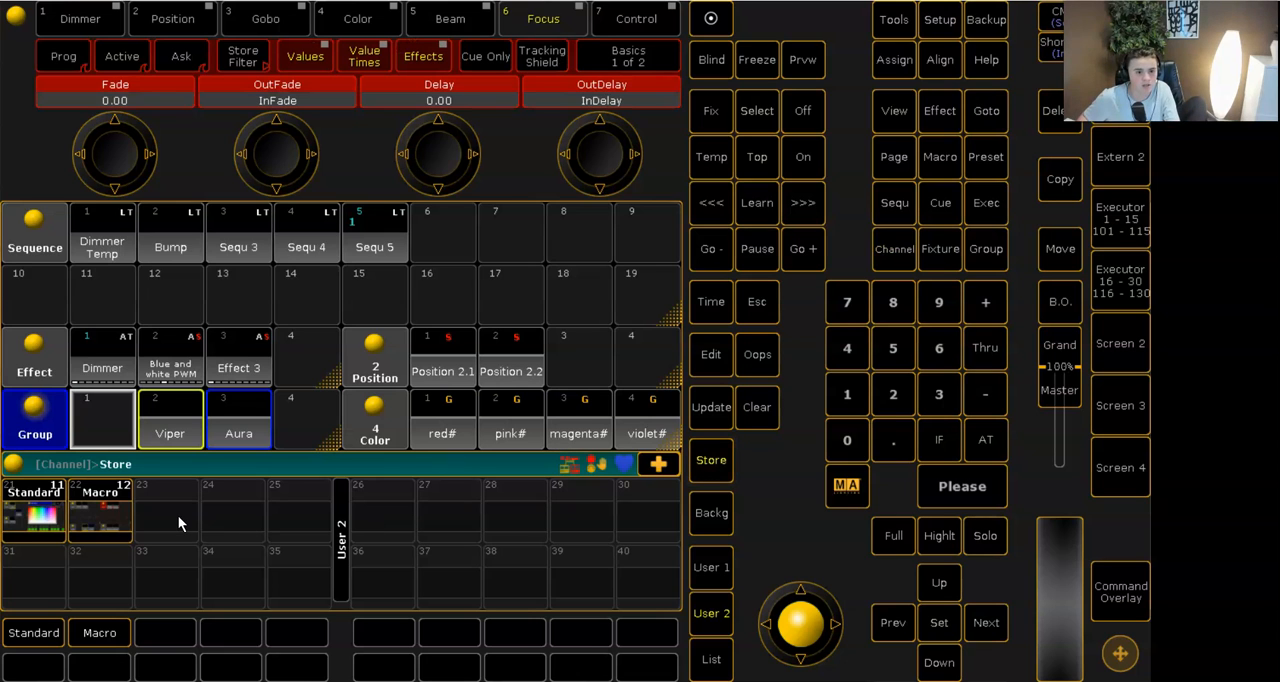
{"action": "left_click", "coordinate": [178, 515]}
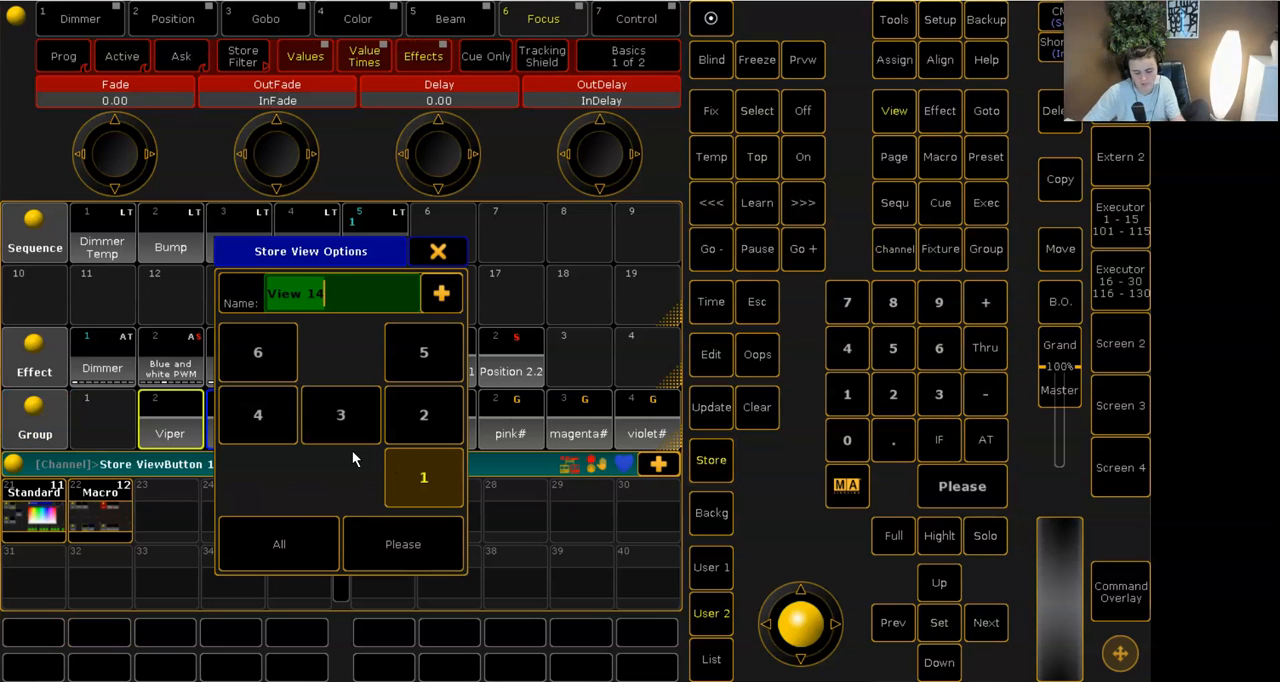
{"action": "key", "text": "BackSpace"}
{"action": "type", "text": "Sequence"}
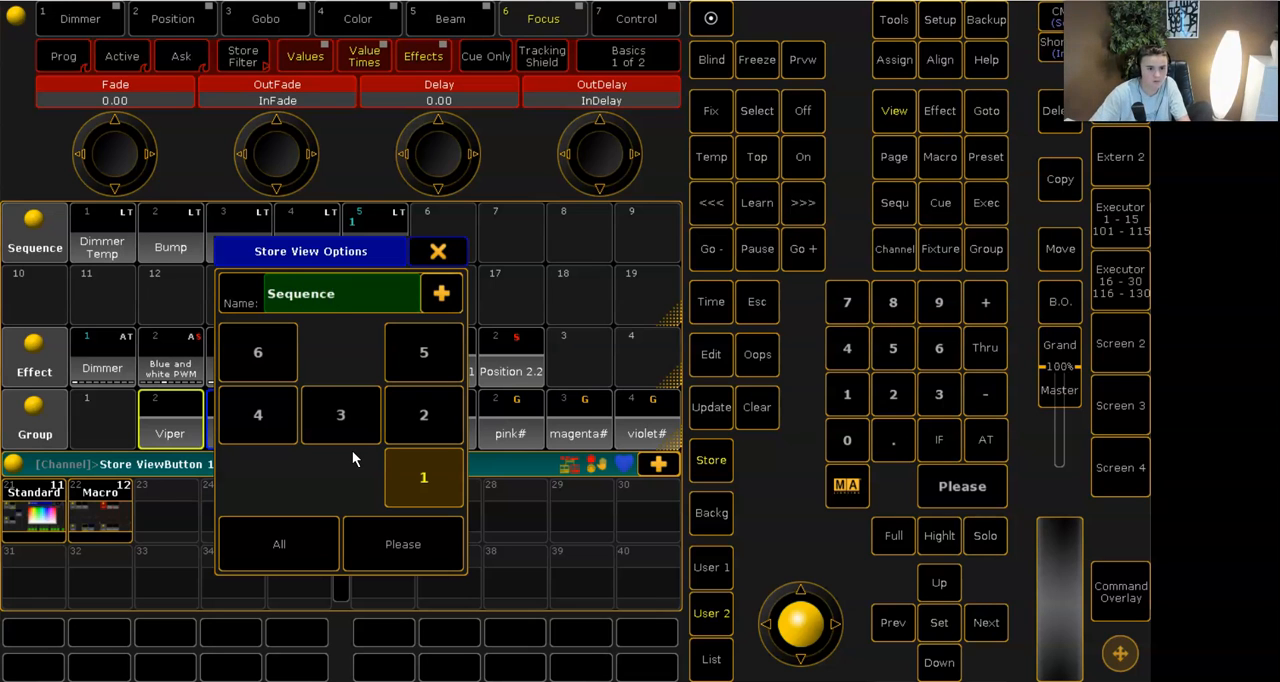
{"action": "key", "text": "Return"}
- Test the new view button by switching to the Macro view and back to the Sequence view
{"action": "left_click", "coordinate": [183, 632]}
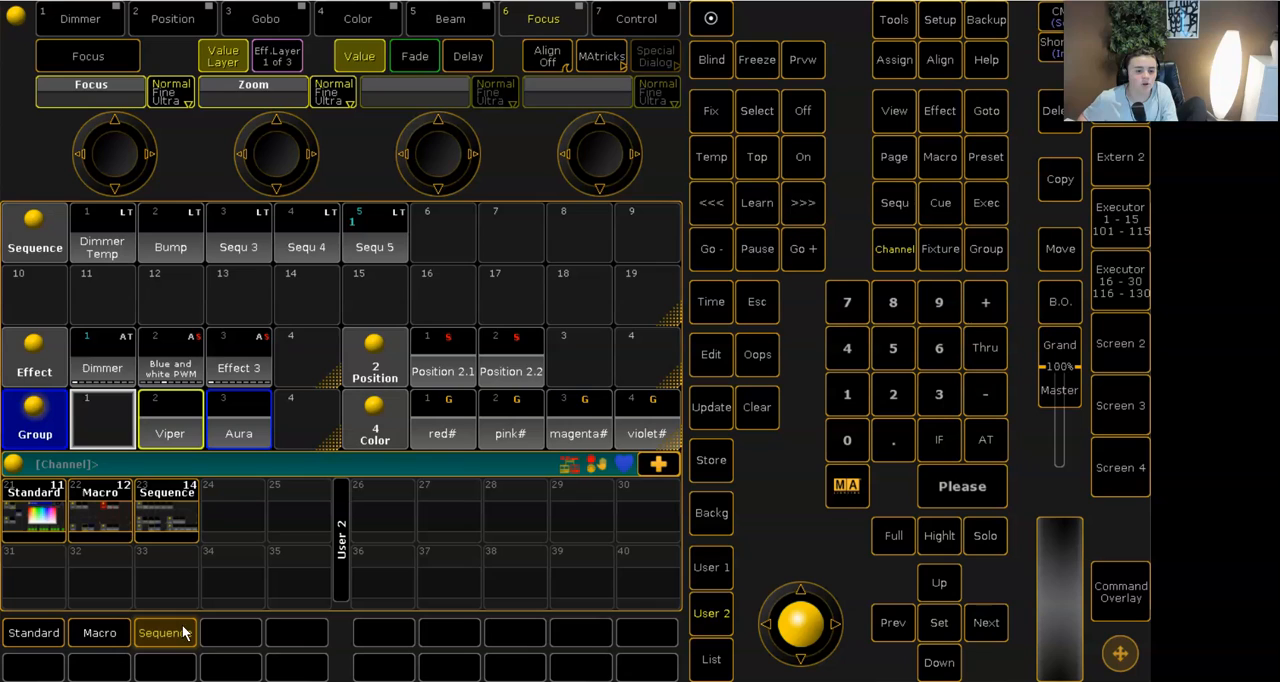
{"action": "left_click", "coordinate": [129, 634]}
{"action": "left_click", "coordinate": [155, 636]}
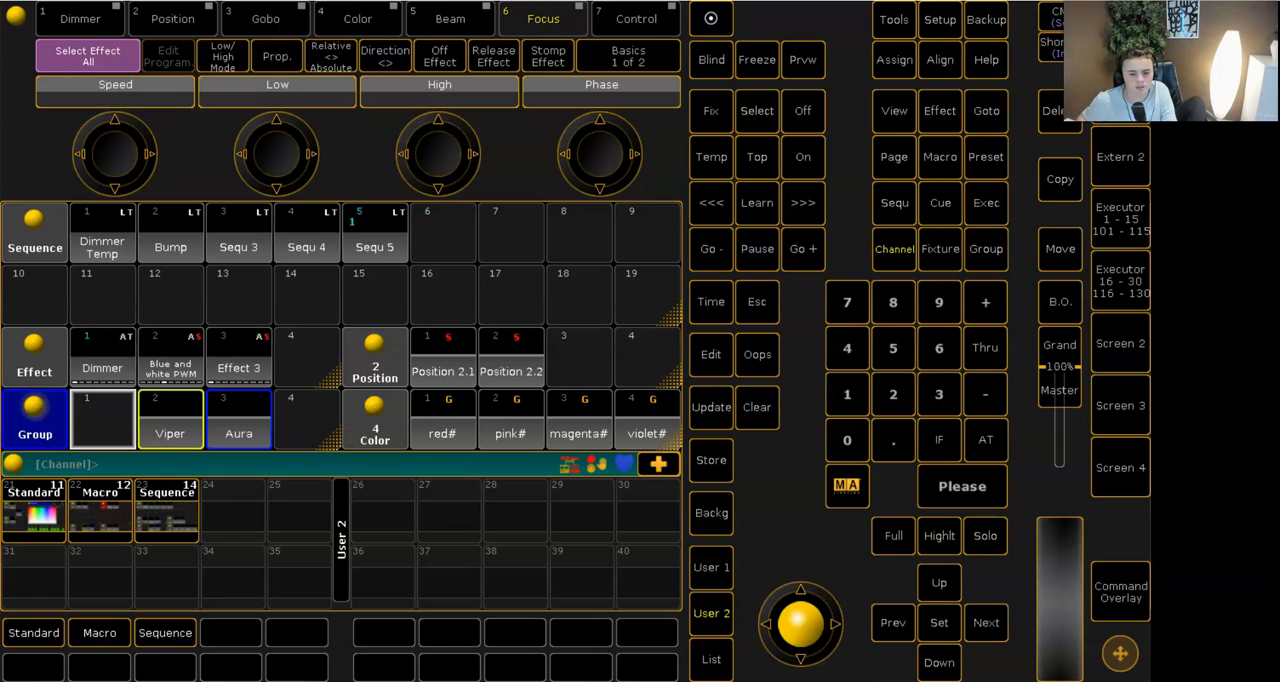
- Bring up the executor buttons and assign the Dimmer Temp sequence to executor 206
{"action": "left_click", "coordinate": [711, 662]}
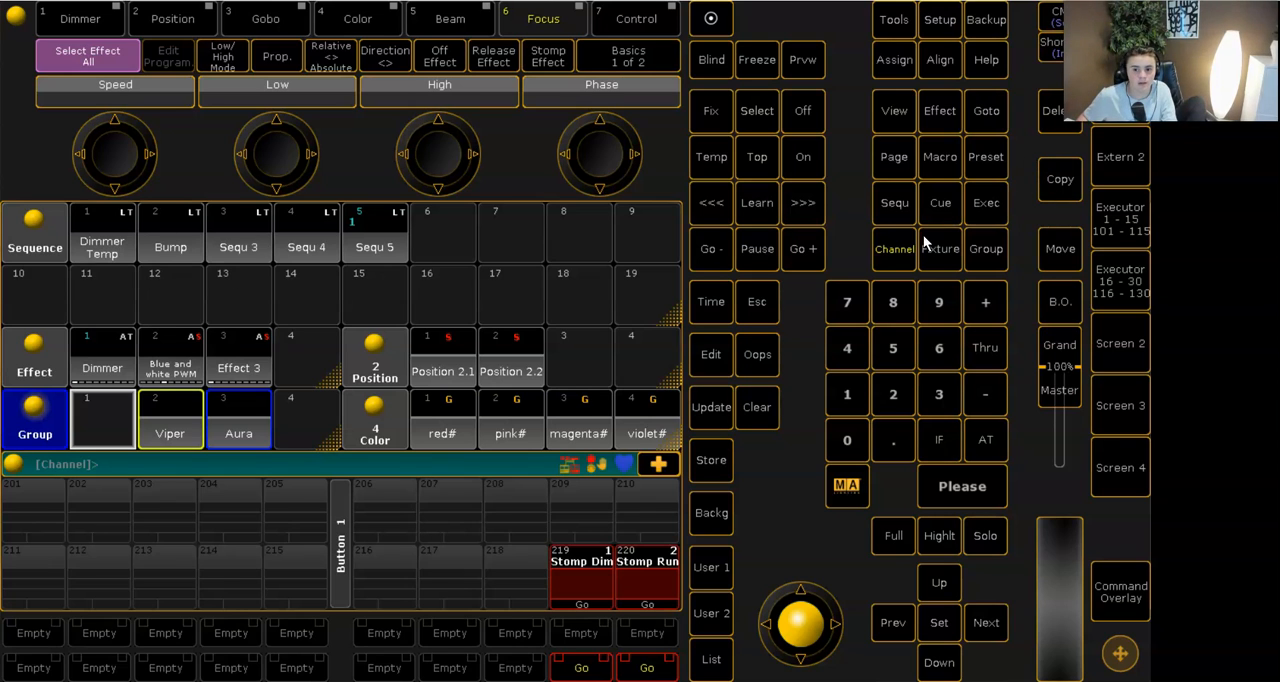
{"action": "left_click", "coordinate": [891, 74]}
{"action": "left_click", "coordinate": [102, 247]}
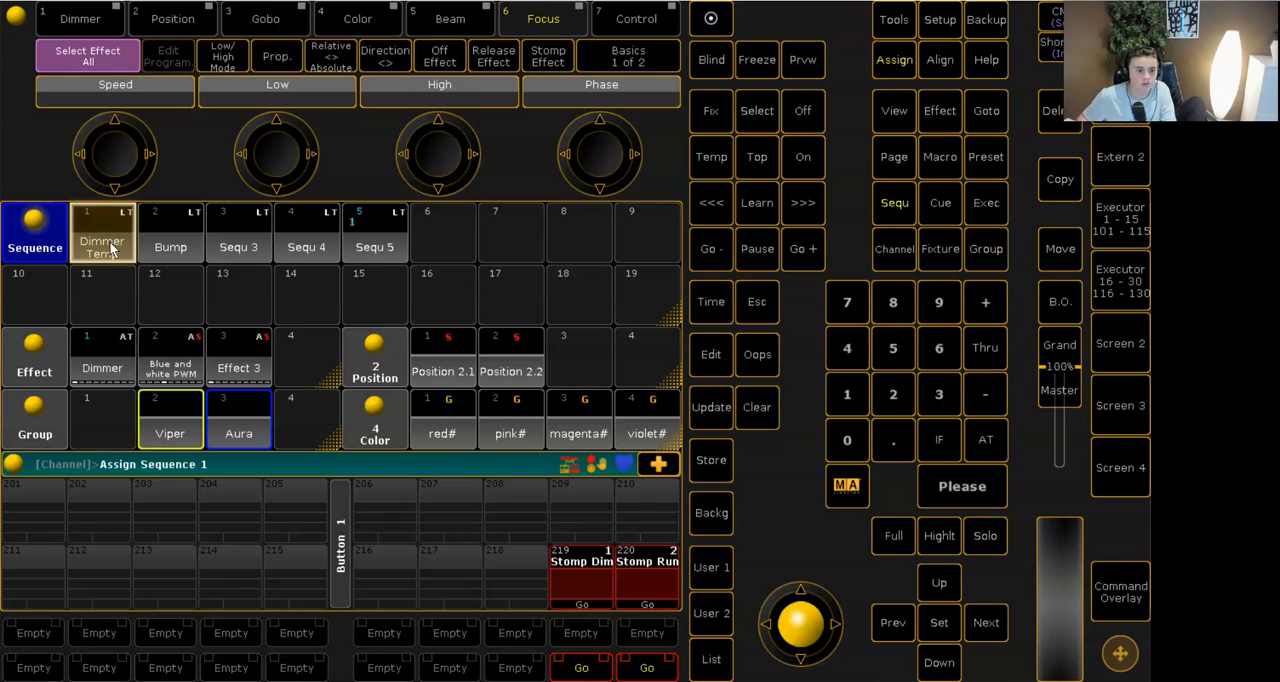
{"action": "left_click", "coordinate": [385, 512]}
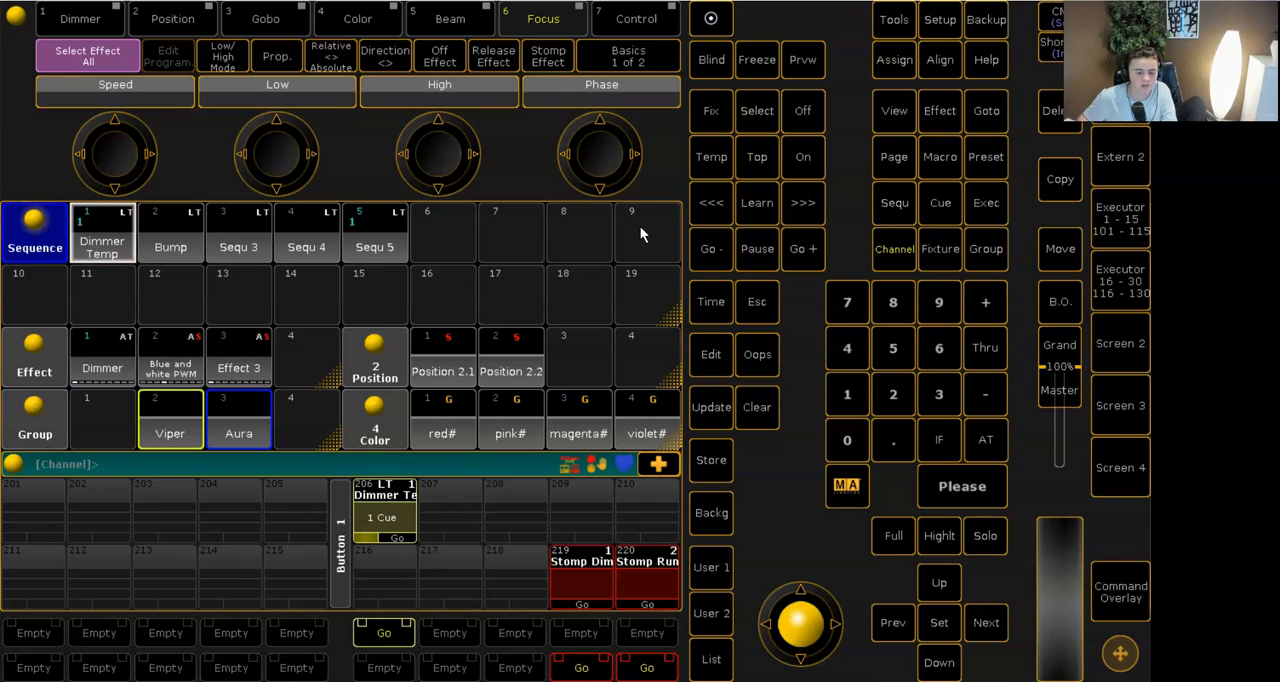
- Set the button function of executor 206 to Toggle and try it out with the stage view uncovered
{"action": "left_click", "coordinate": [905, 62]}
{"action": "left_click", "coordinate": [720, 155]}
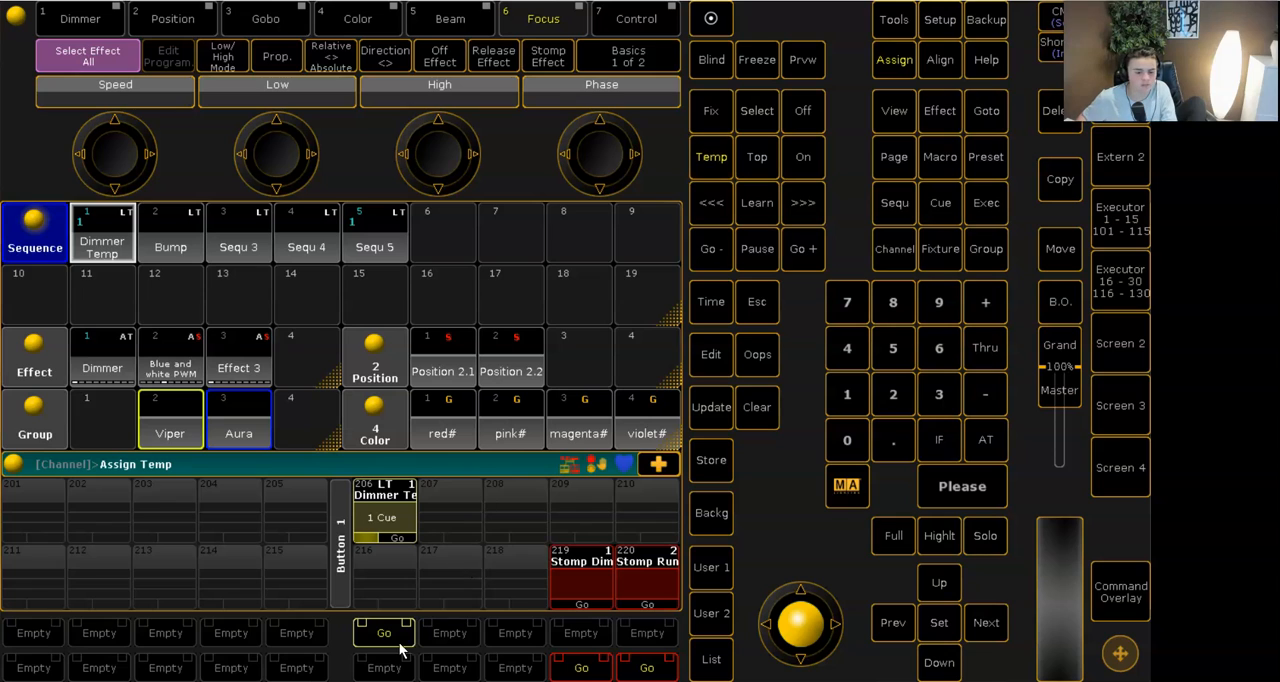
{"action": "left_click", "coordinate": [398, 646]}
{"action": "left_click", "coordinate": [891, 76]}
{"action": "left_click", "coordinate": [706, 154]}
{"action": "left_click", "coordinate": [390, 516]}
{"action": "left_click", "coordinate": [913, 50]}
{"action": "left_click", "coordinate": [717, 156]}
{"action": "left_click", "coordinate": [378, 644]}
{"action": "left_click", "coordinate": [378, 644]}
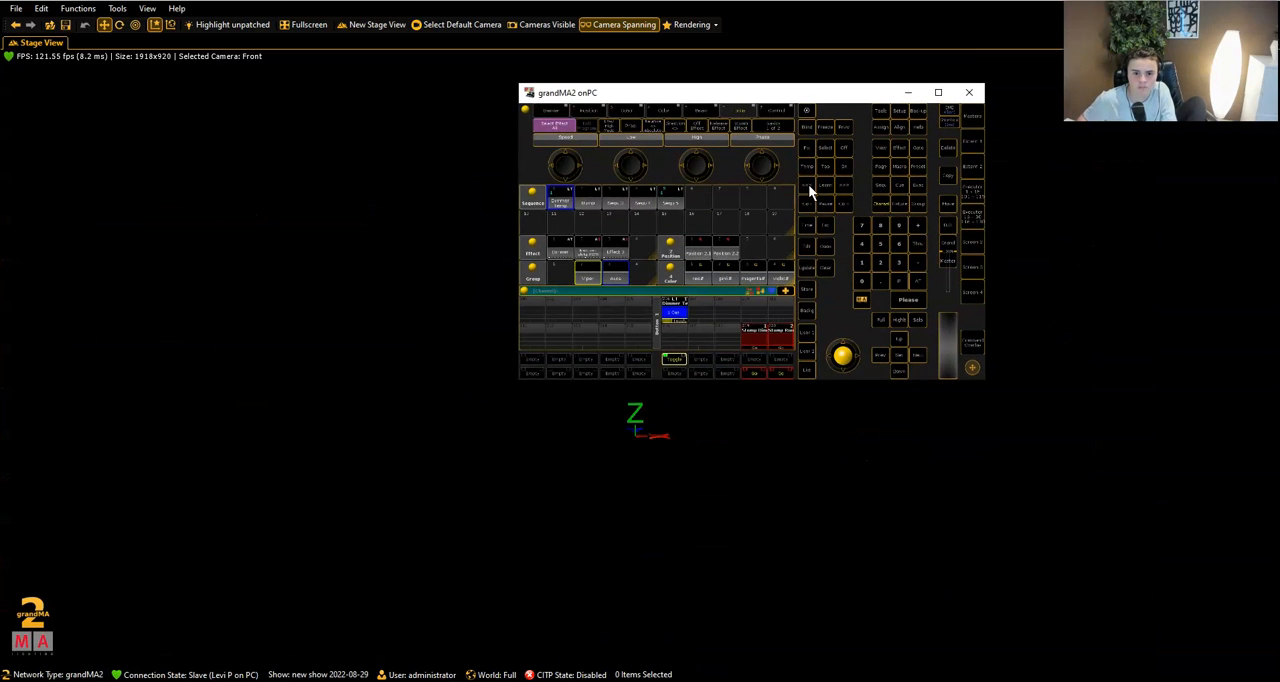
{"action": "left_click_drag", "start_coordinate": [830, 92], "coordinate": [612, 228]}
{"action": "left_click", "coordinate": [674, 234]}
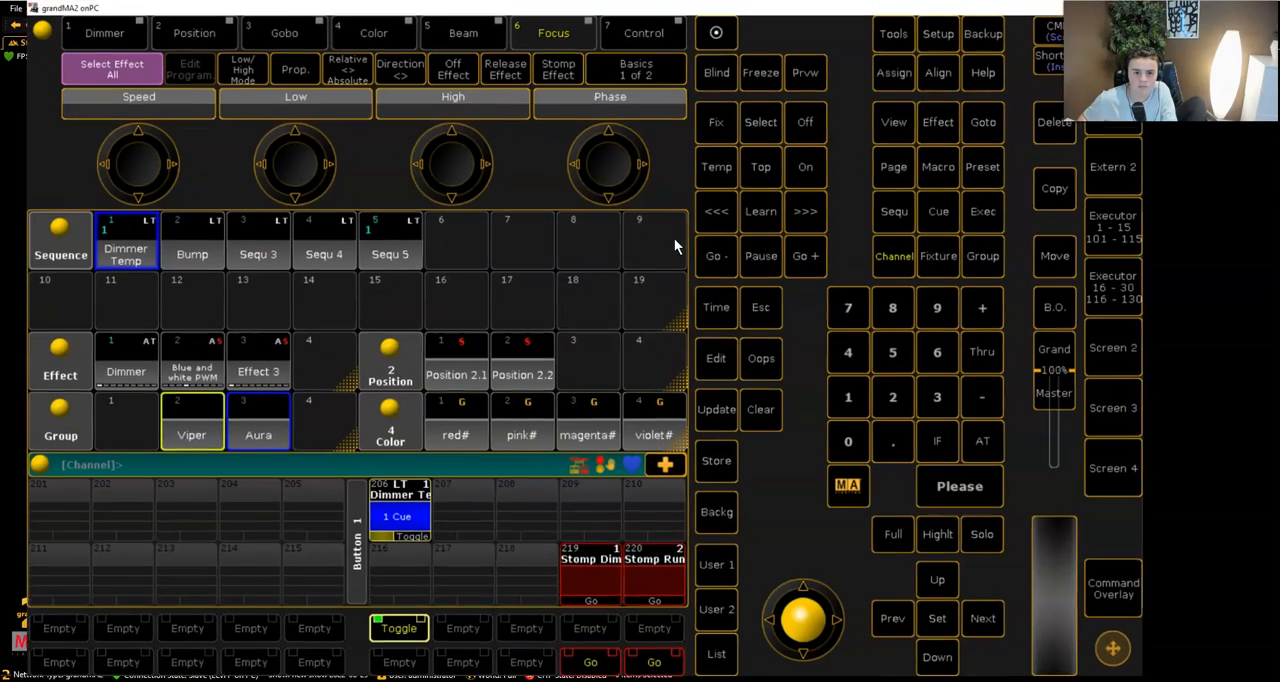
- Switch executor 206 off and delete it
{"action": "left_click", "coordinate": [400, 628]}
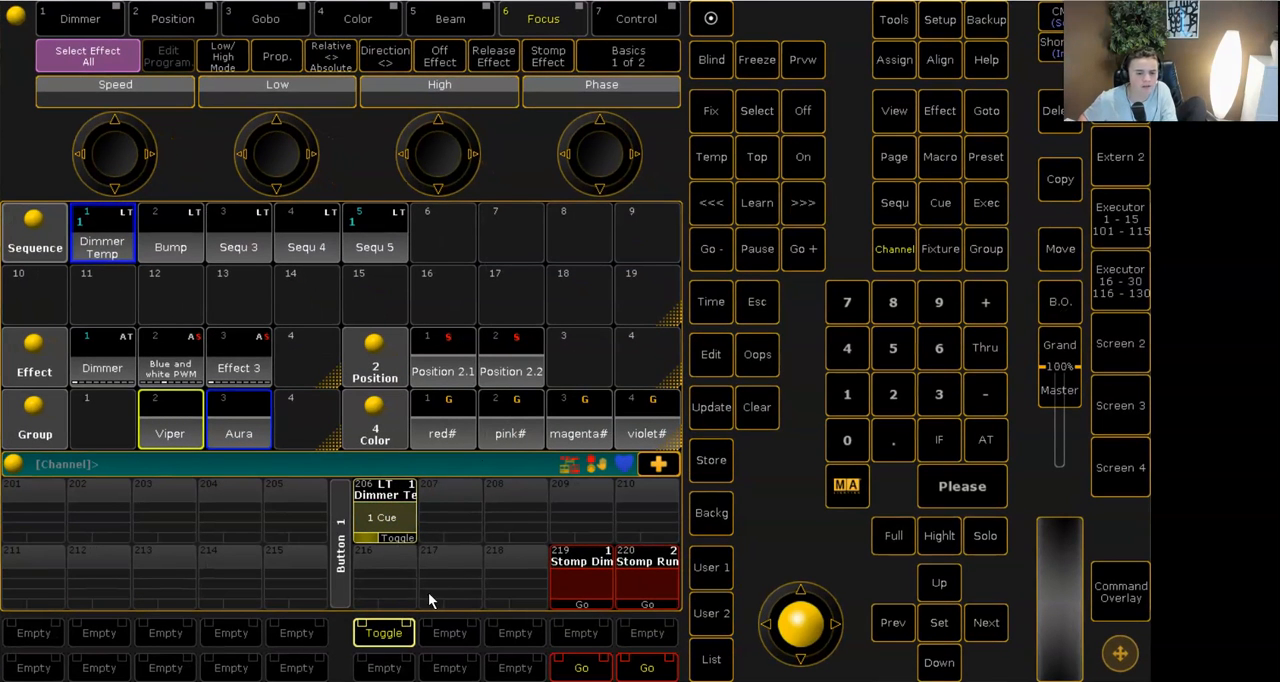
{"action": "left_click", "coordinate": [1056, 120]}
{"action": "left_click", "coordinate": [385, 490]}
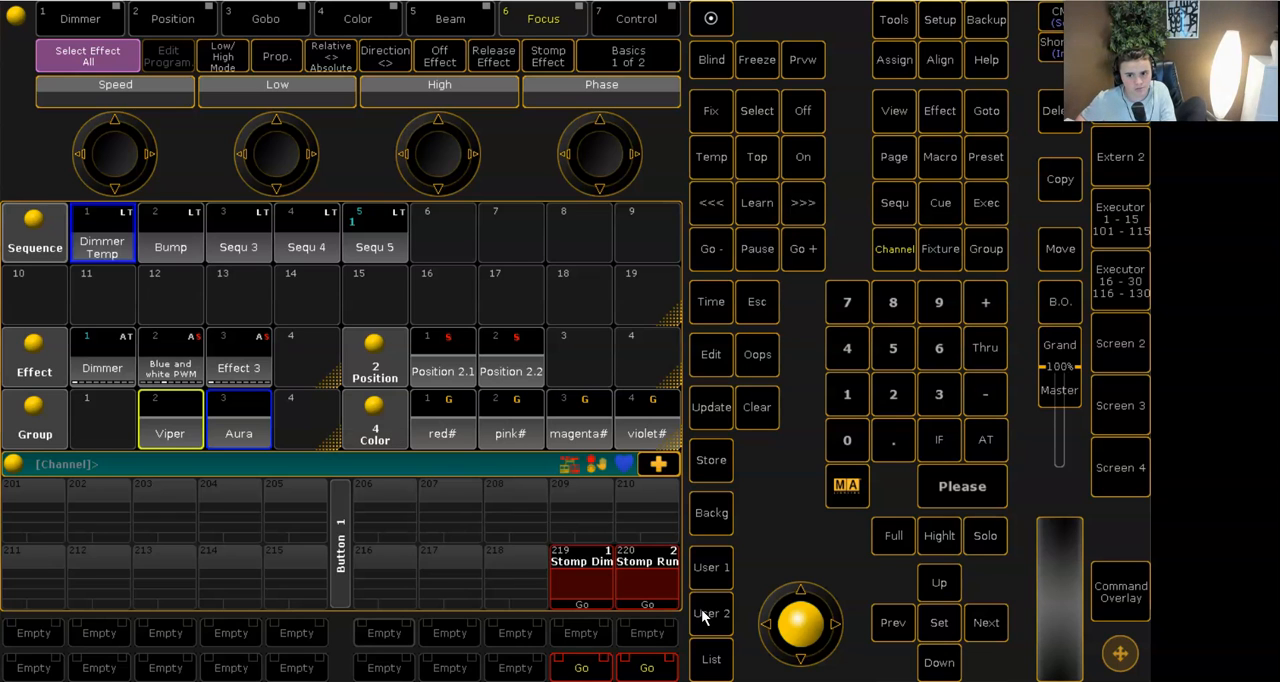
- Start Sequ 5 on fader executor 1 and clear the console window away to watch the output on the stage
{"action": "left_click", "coordinate": [1115, 218]}
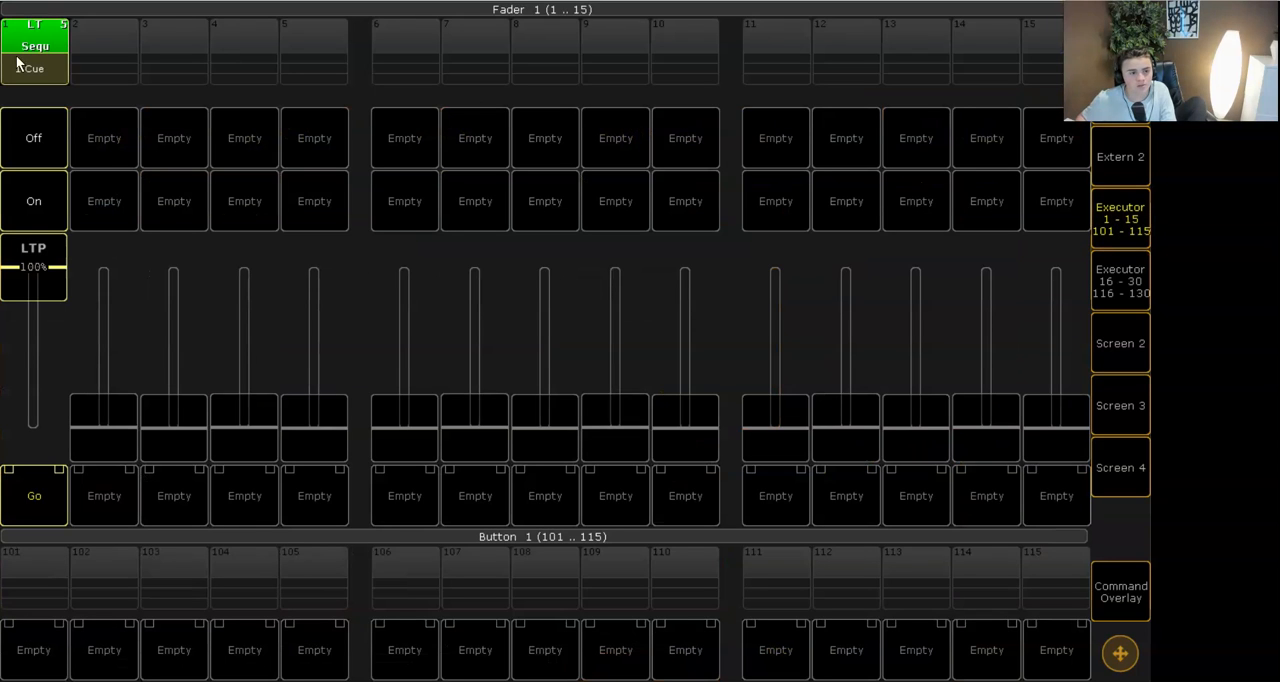
{"action": "left_click", "coordinate": [30, 155]}
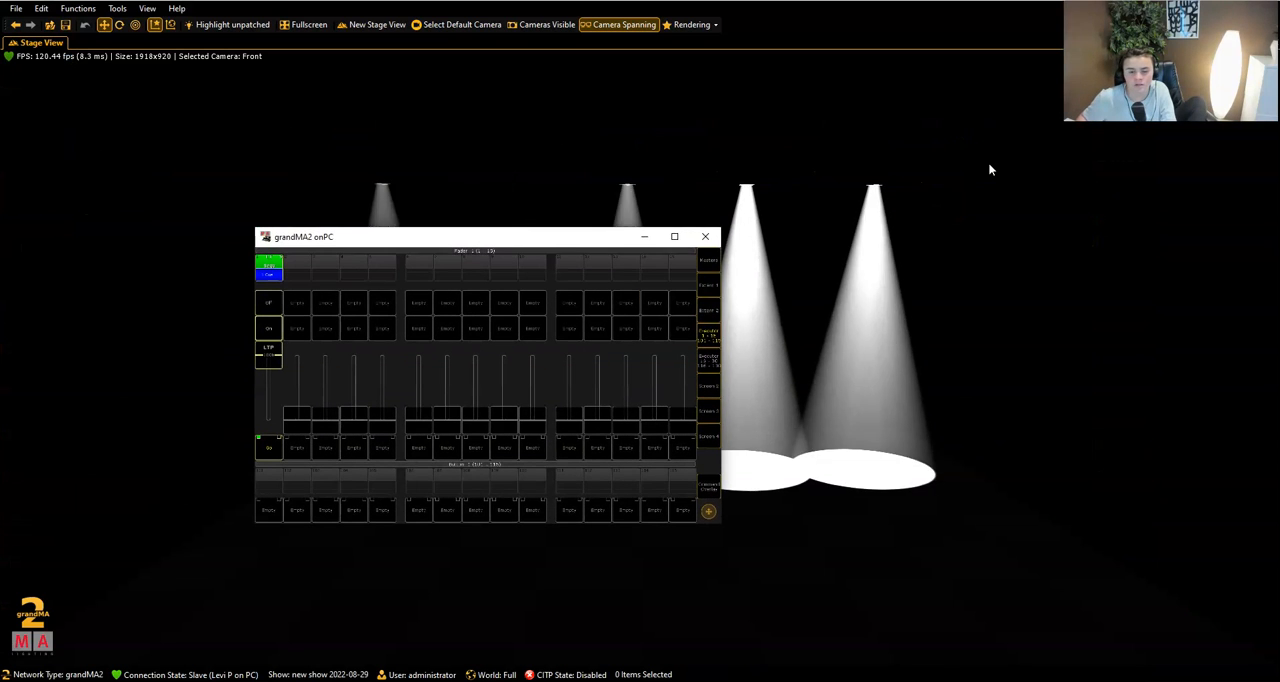
{"action": "left_click_drag", "start_coordinate": [571, 246], "coordinate": [799, 543]}
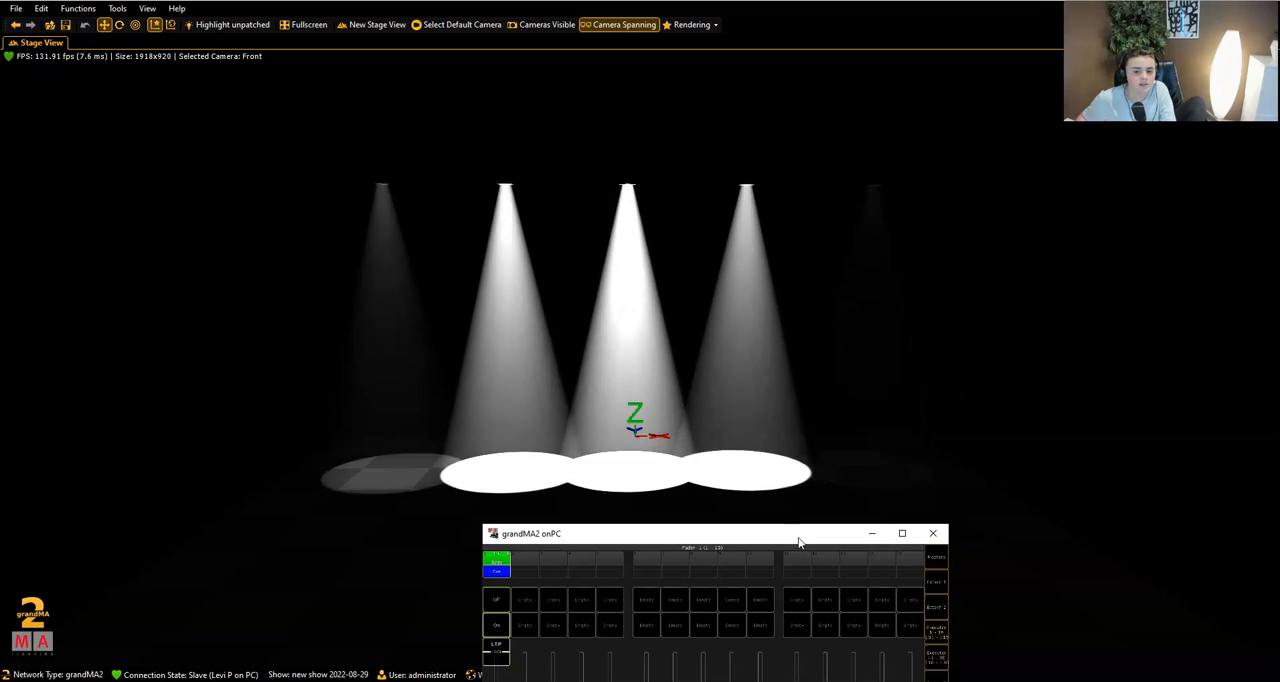
{"action": "left_click", "coordinate": [877, 535]}
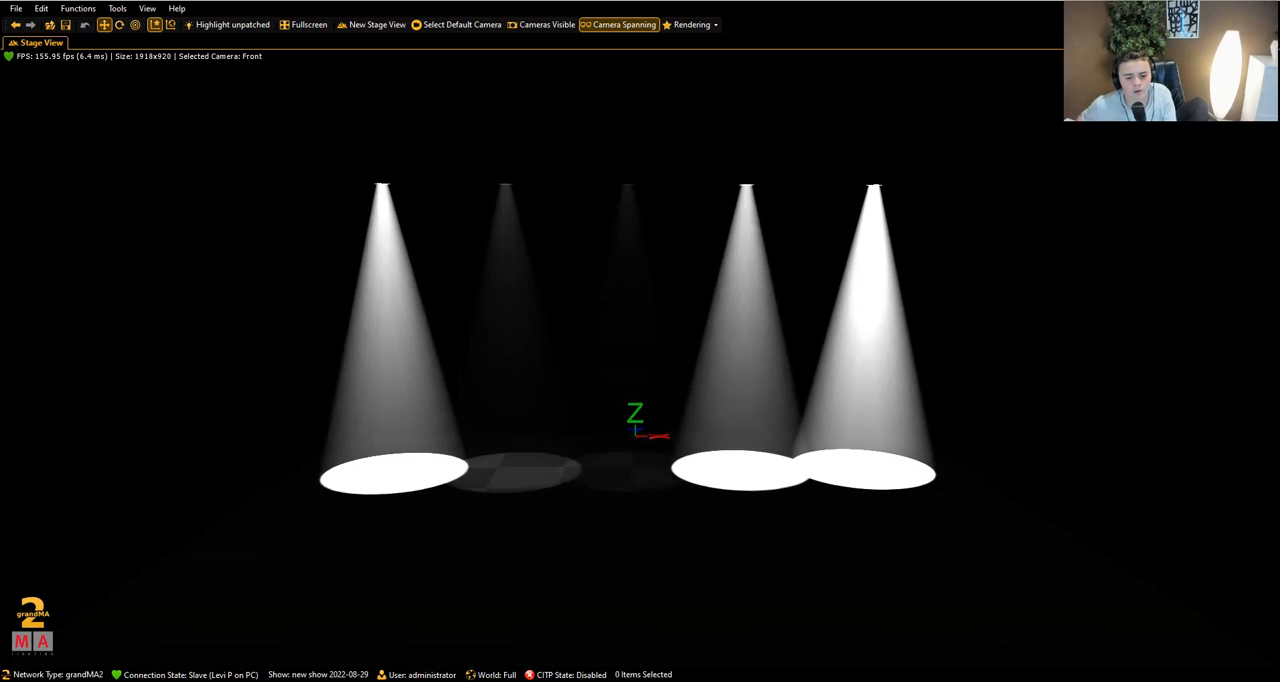
- Bring the console window back at full size and close the fader executor page
{"action": "mouse_move", "coordinate": [573, 680]}
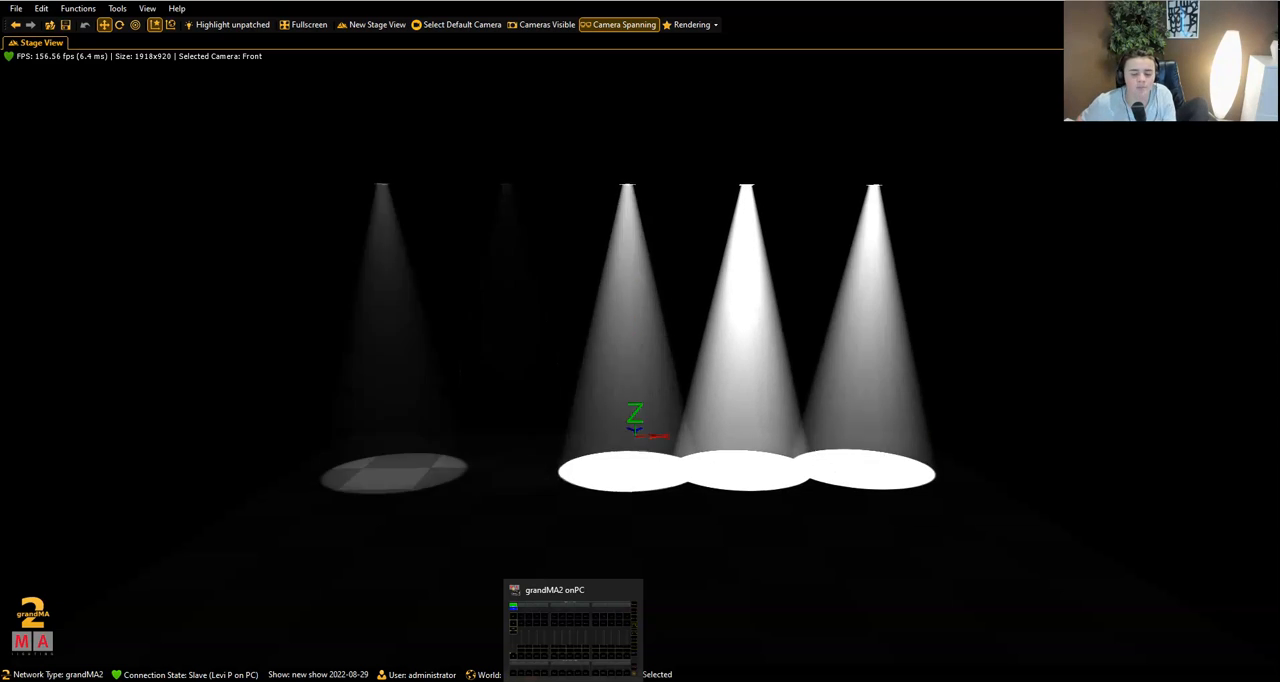
{"action": "mouse_move", "coordinate": [636, 675]}
{"action": "left_click", "coordinate": [614, 605]}
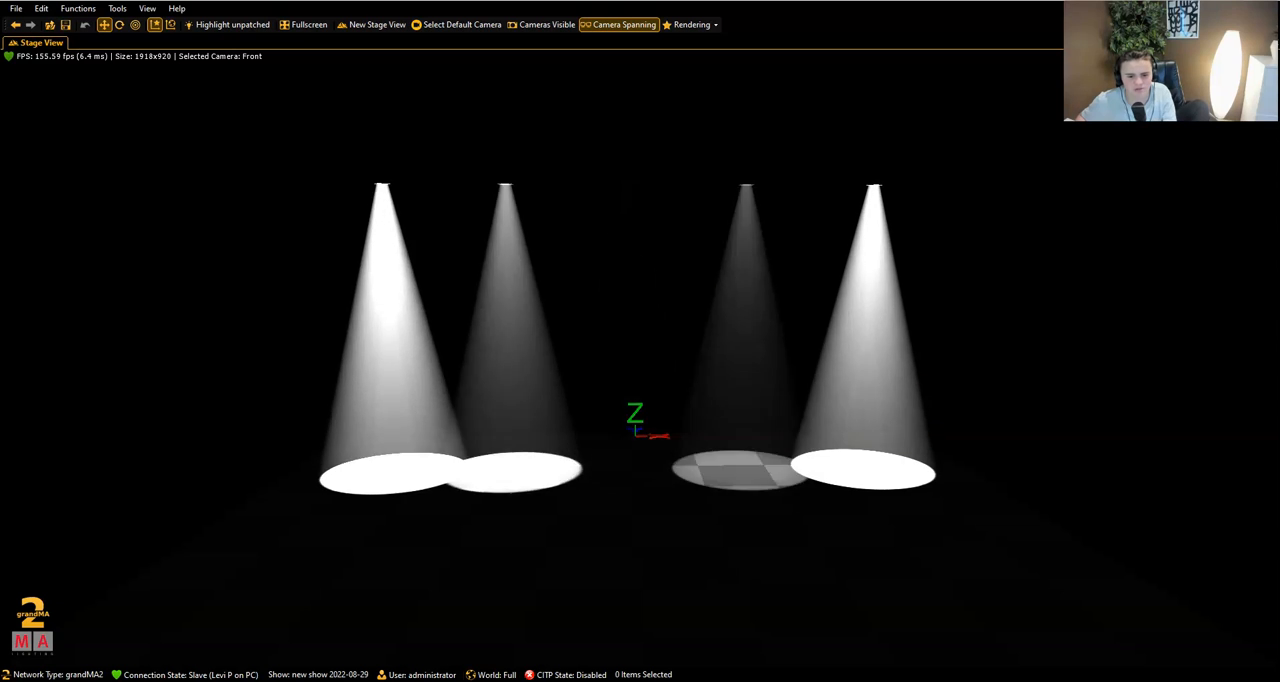
{"action": "mouse_move", "coordinate": [572, 680]}
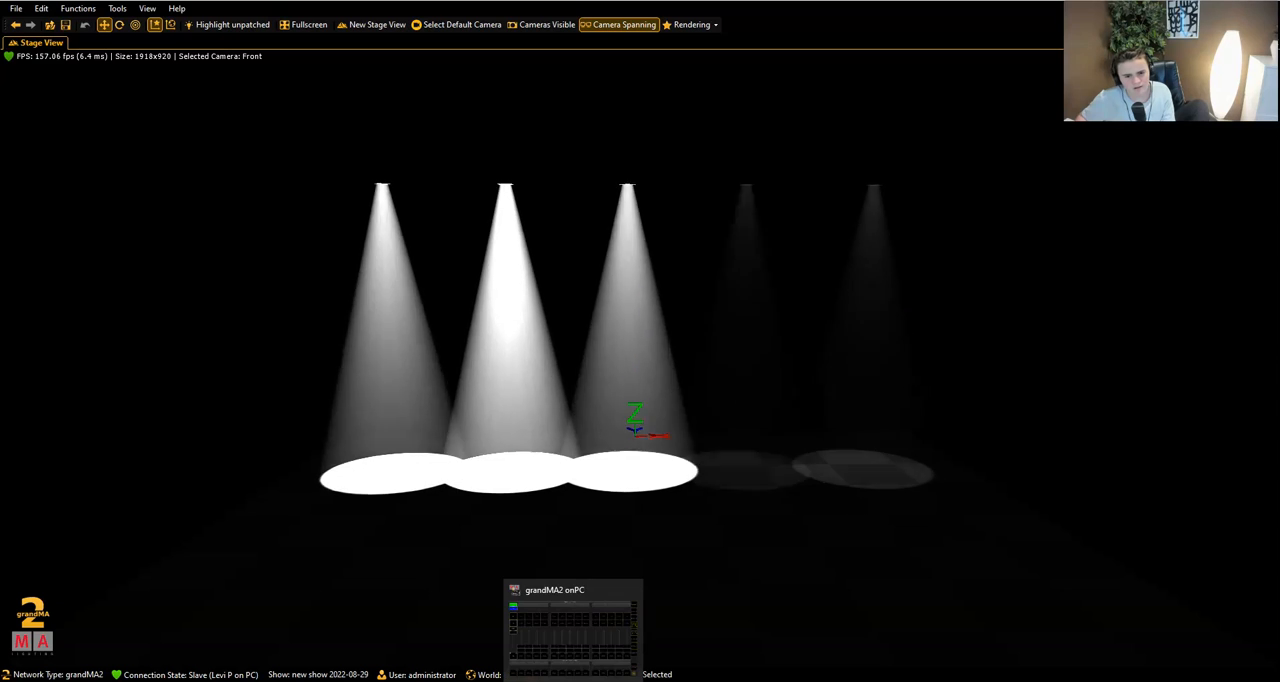
{"action": "left_click", "coordinate": [575, 662]}
{"action": "left_click", "coordinate": [902, 533]}
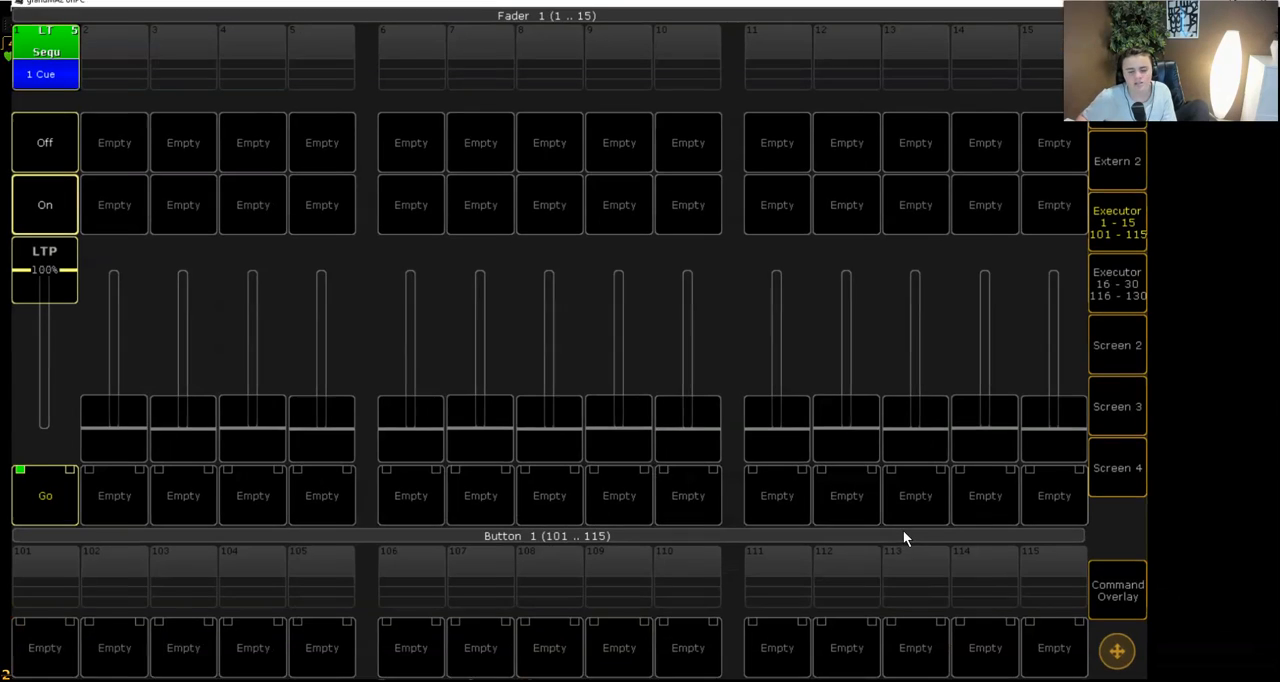
{"action": "left_click", "coordinate": [1121, 228]}
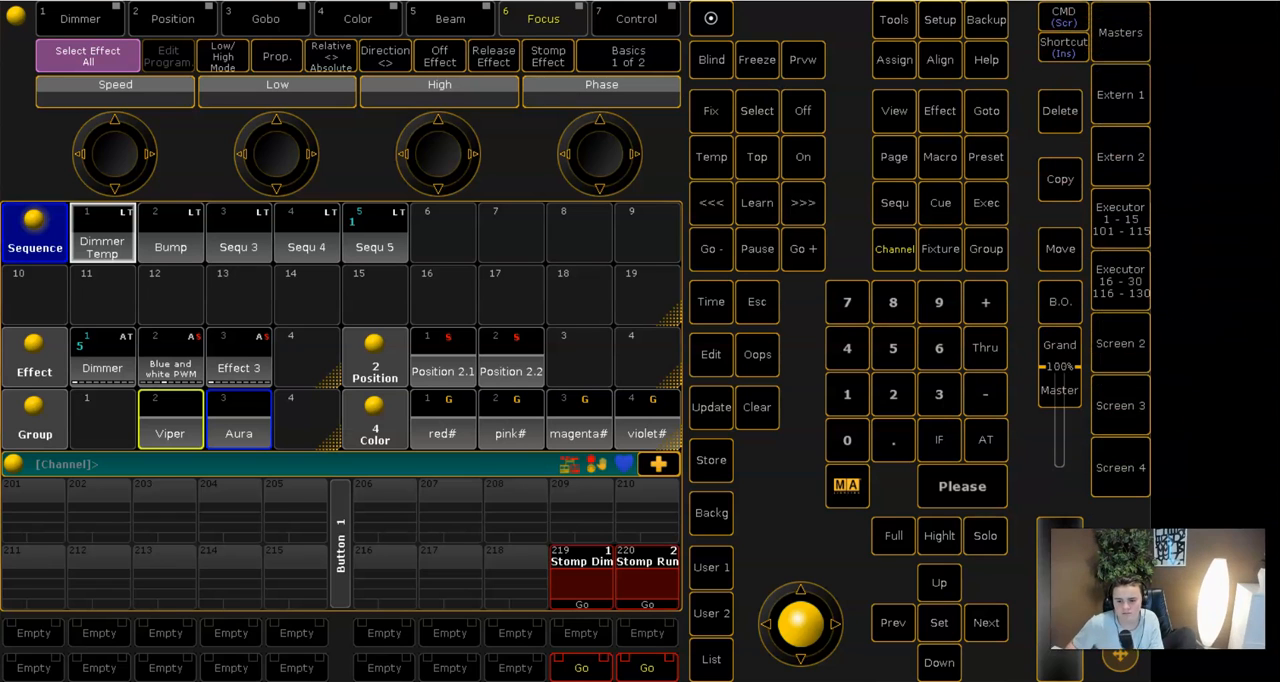
{"action": "left_click", "coordinate": [1125, 50]}
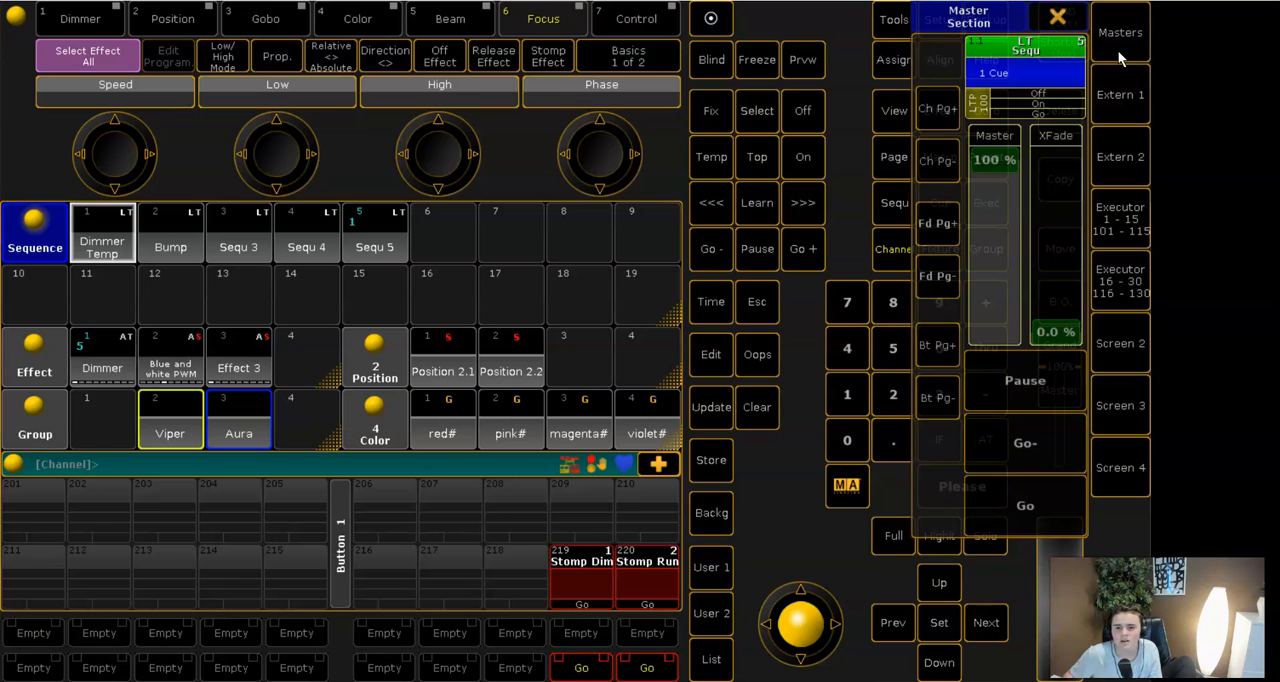
{"action": "left_click", "coordinate": [1118, 36]}
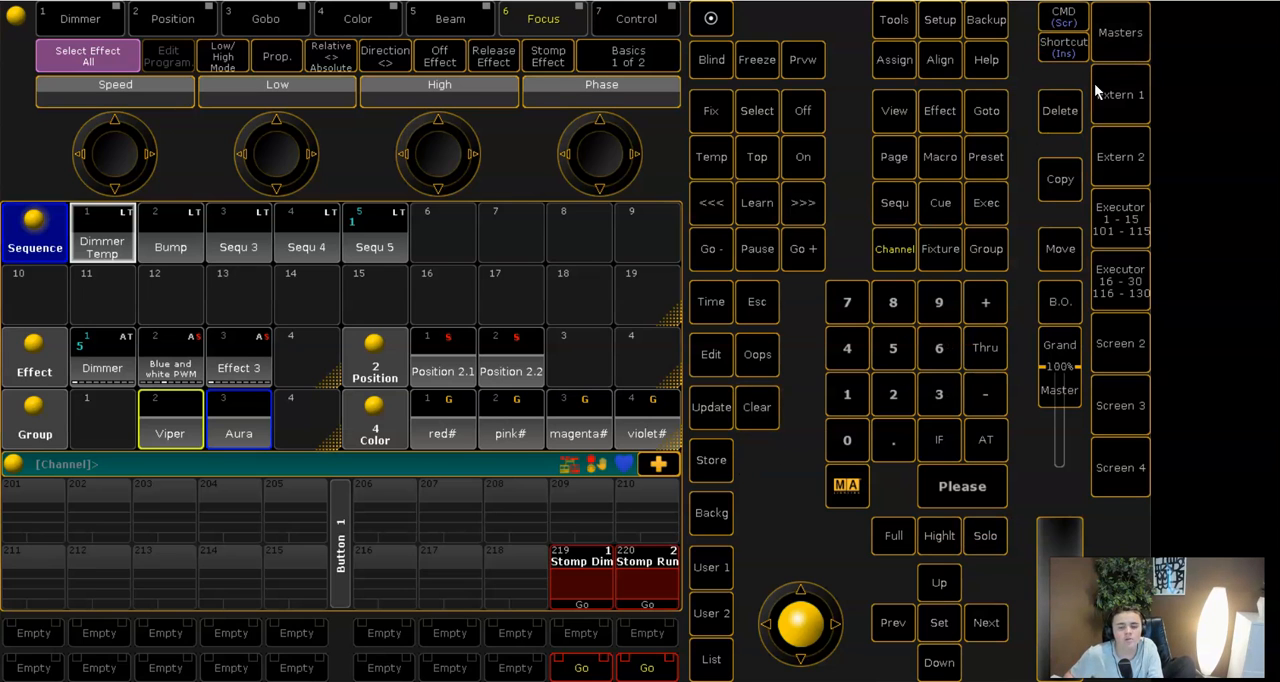
{"action": "left_click", "coordinate": [1120, 197]}
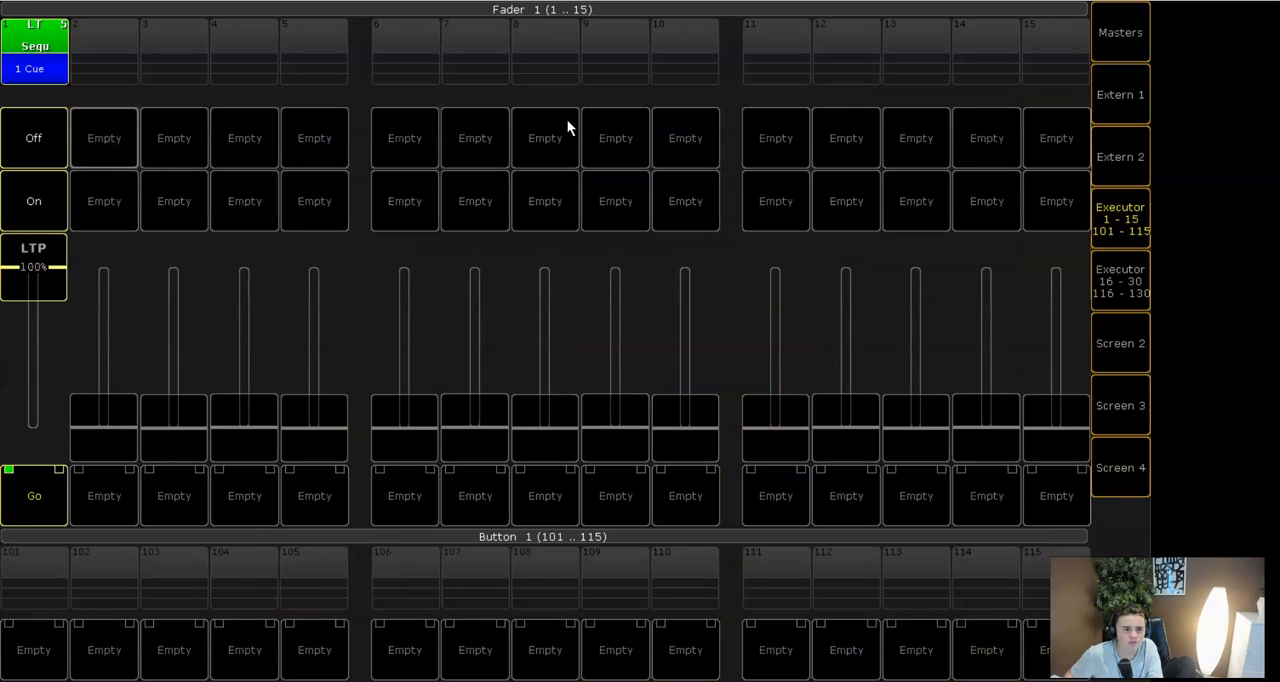
{"action": "left_click", "coordinate": [1108, 232]}
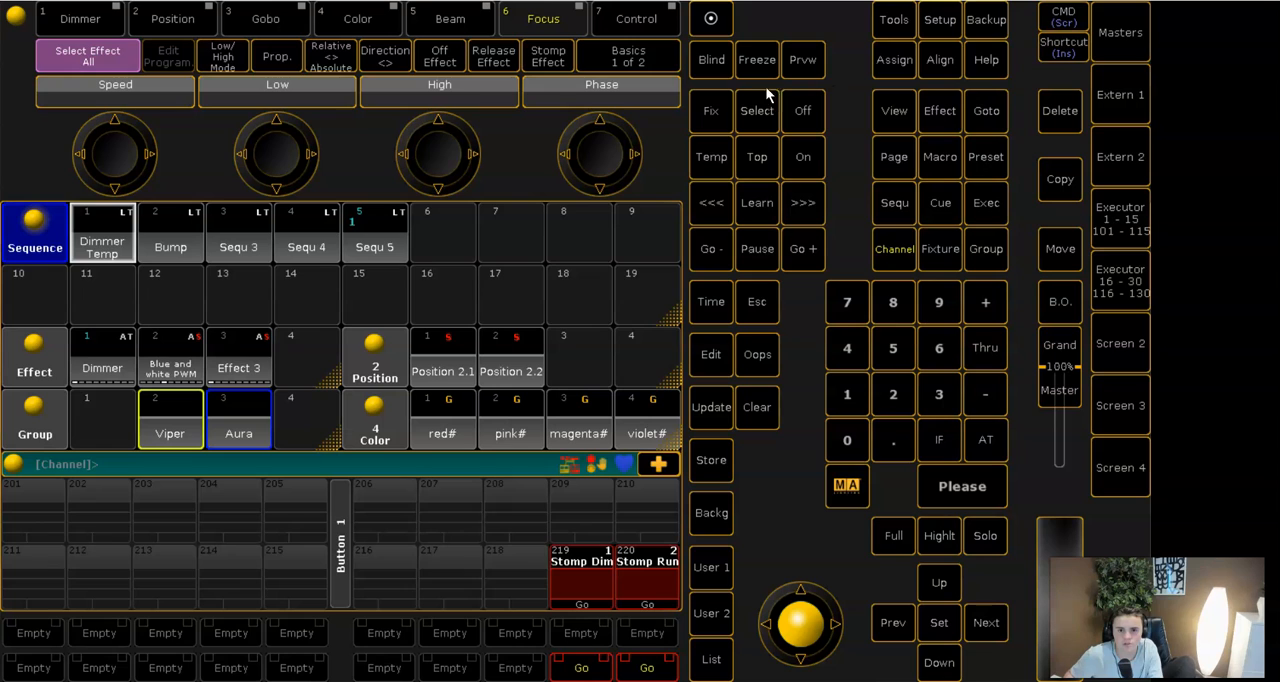
- Switch off Sequ 5 on fader executor 1, select the empty executor 2 and close the executor page
{"action": "left_click", "coordinate": [1130, 232]}
{"action": "left_click", "coordinate": [124, 62]}
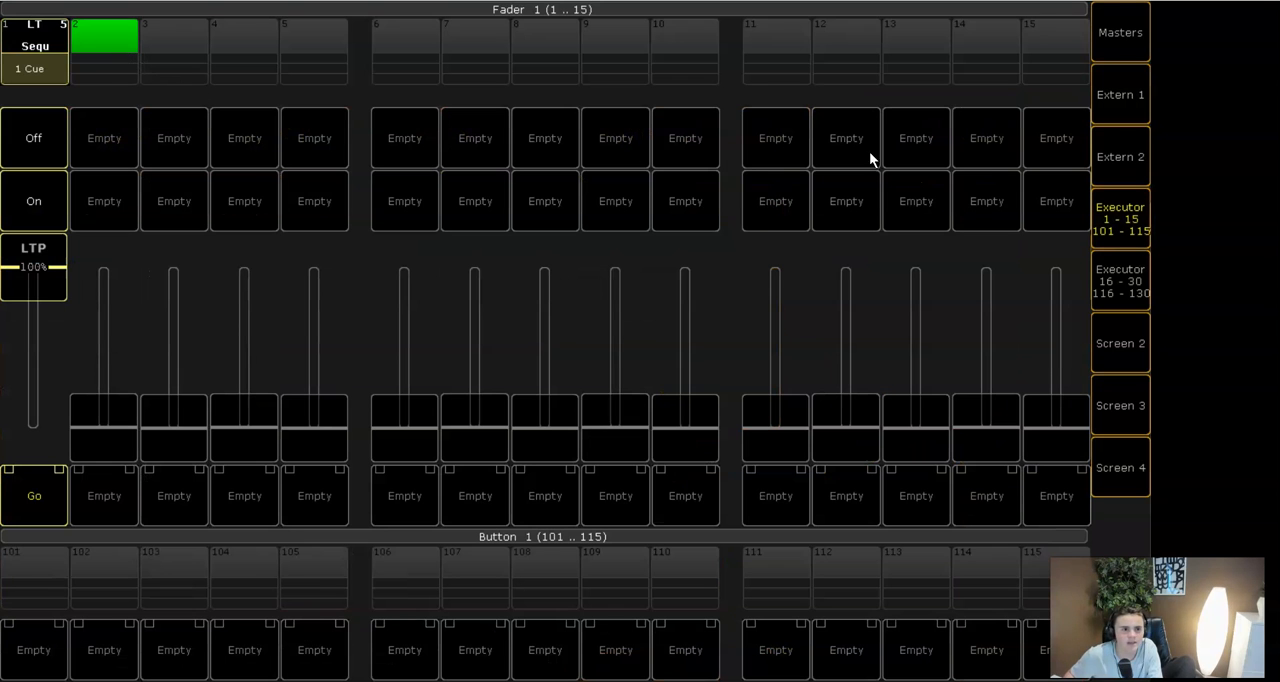
{"action": "left_click", "coordinate": [1113, 207]}
- Look over the sequence pool on Screen 4 and return to the main console screen
{"action": "left_click", "coordinate": [1124, 455]}
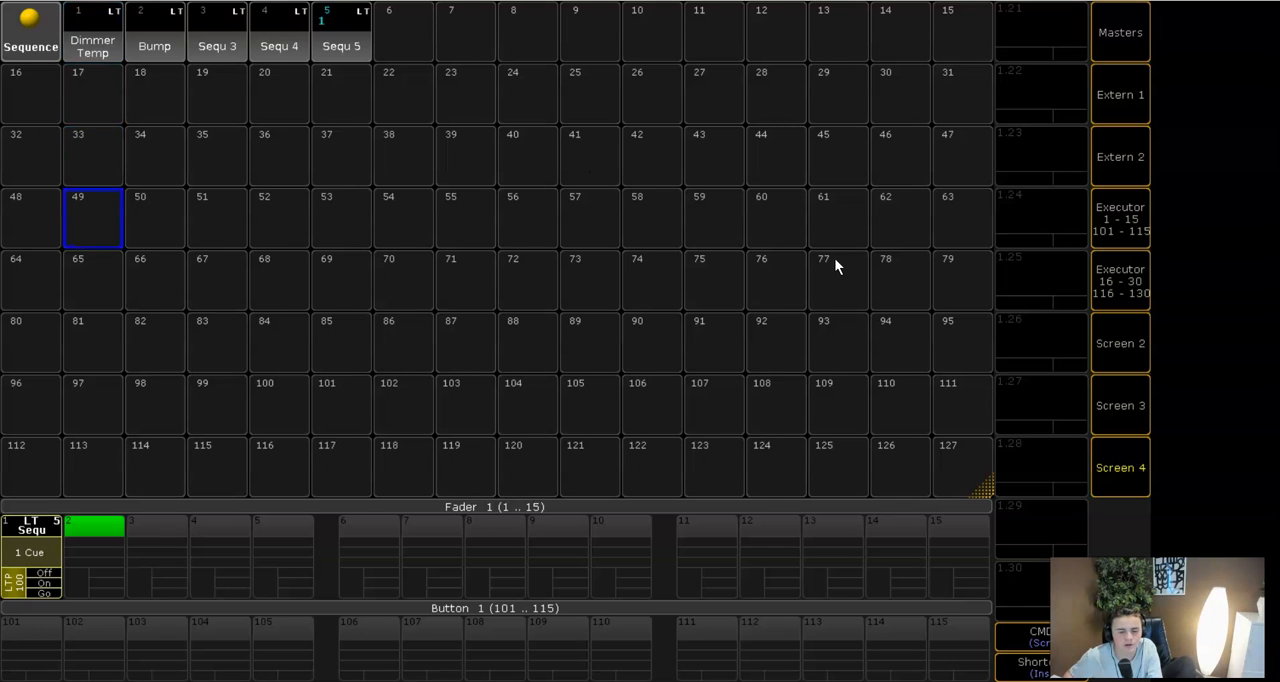
{"action": "scroll", "coordinate": [835, 260], "scroll_direction": "down", "scroll_amount": 7}
{"action": "left_click", "coordinate": [1109, 441]}
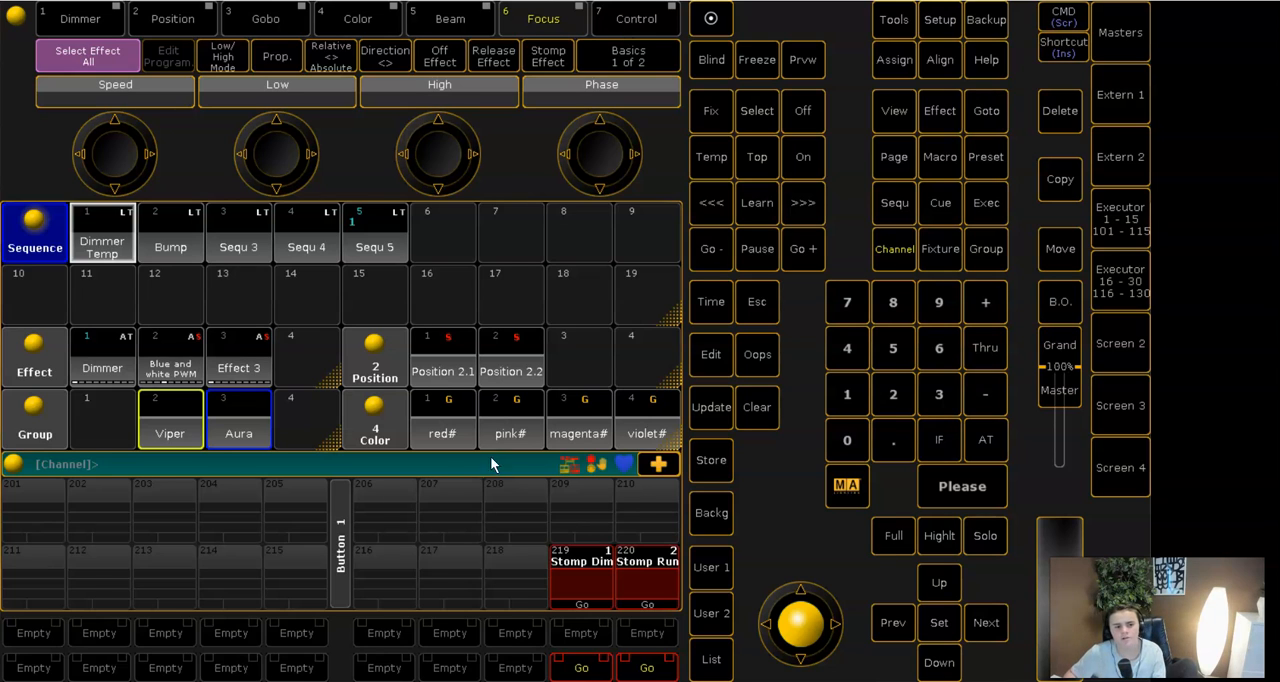
- Select the Viper group at full intensity and tilt its beams forward while watching the stage view
{"action": "left_click", "coordinate": [157, 440]}
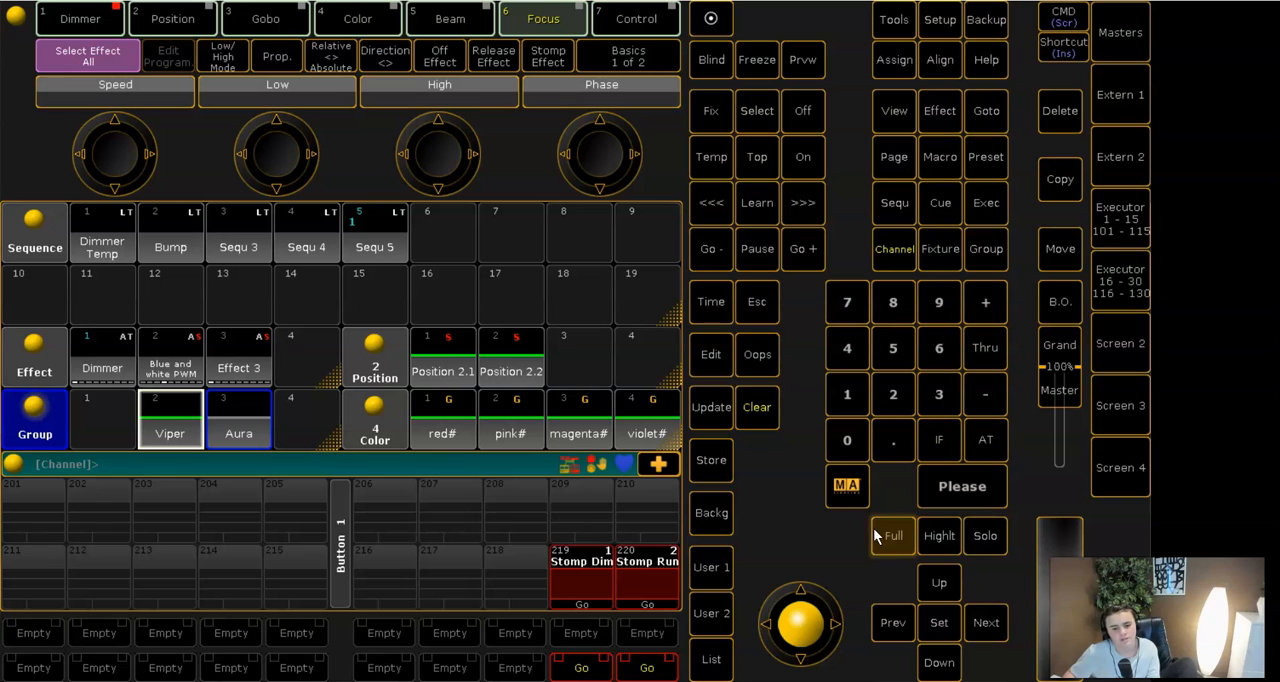
{"action": "left_click", "coordinate": [1234, 1]}
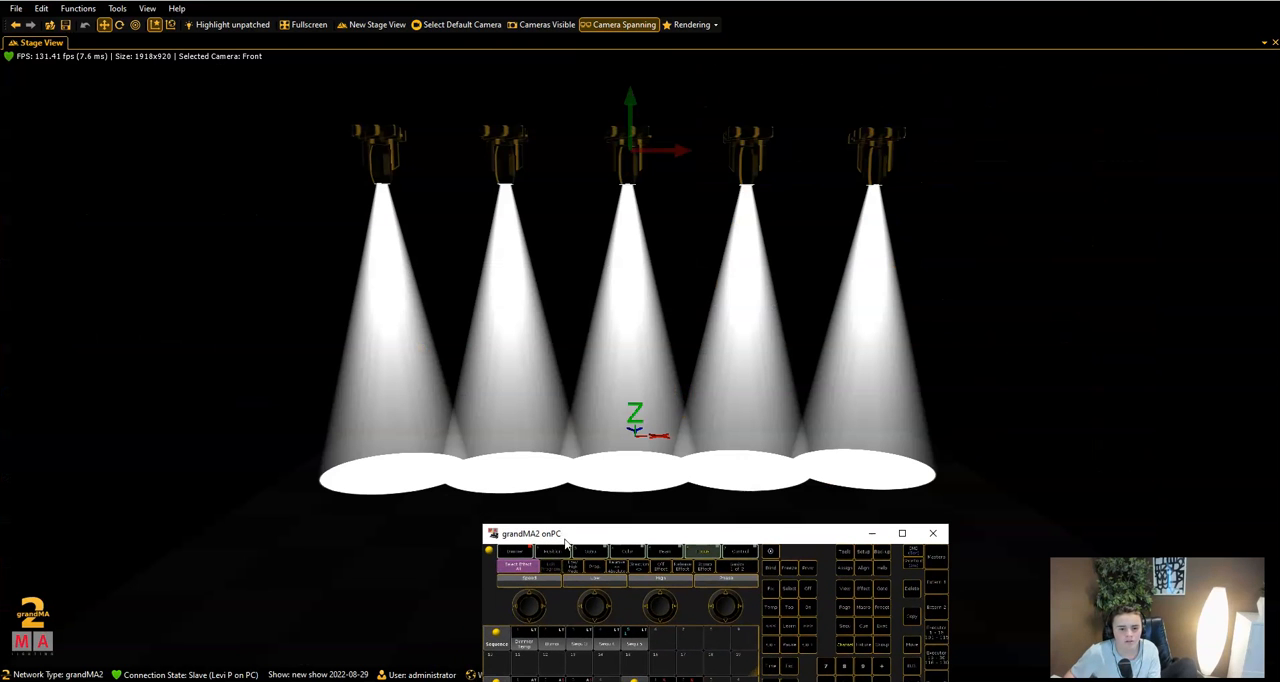
{"action": "left_click", "coordinate": [560, 553]}
{"action": "scroll", "coordinate": [600, 608], "scroll_direction": "up", "scroll_amount": 10}
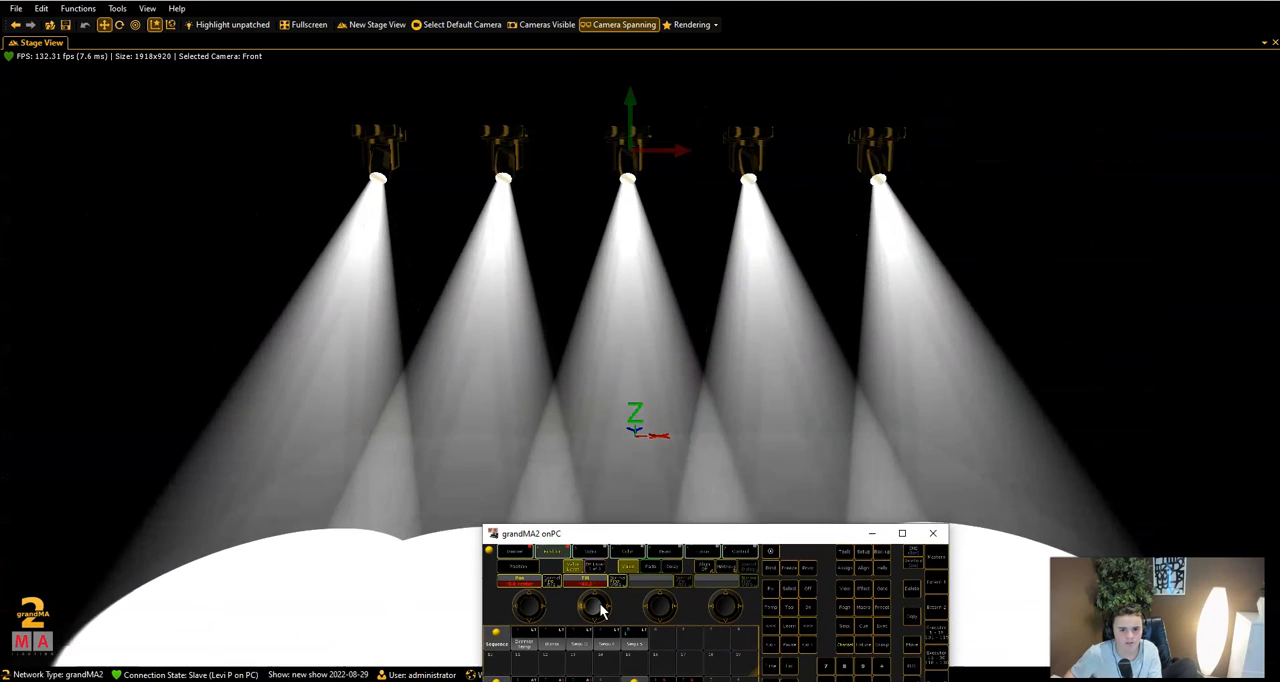
- Narrow the Viper group's zoom to 0.0, apply the red# color preset and check the look on the stage
{"action": "scroll", "coordinate": [594, 606], "scroll_direction": "down", "scroll_amount": 10}
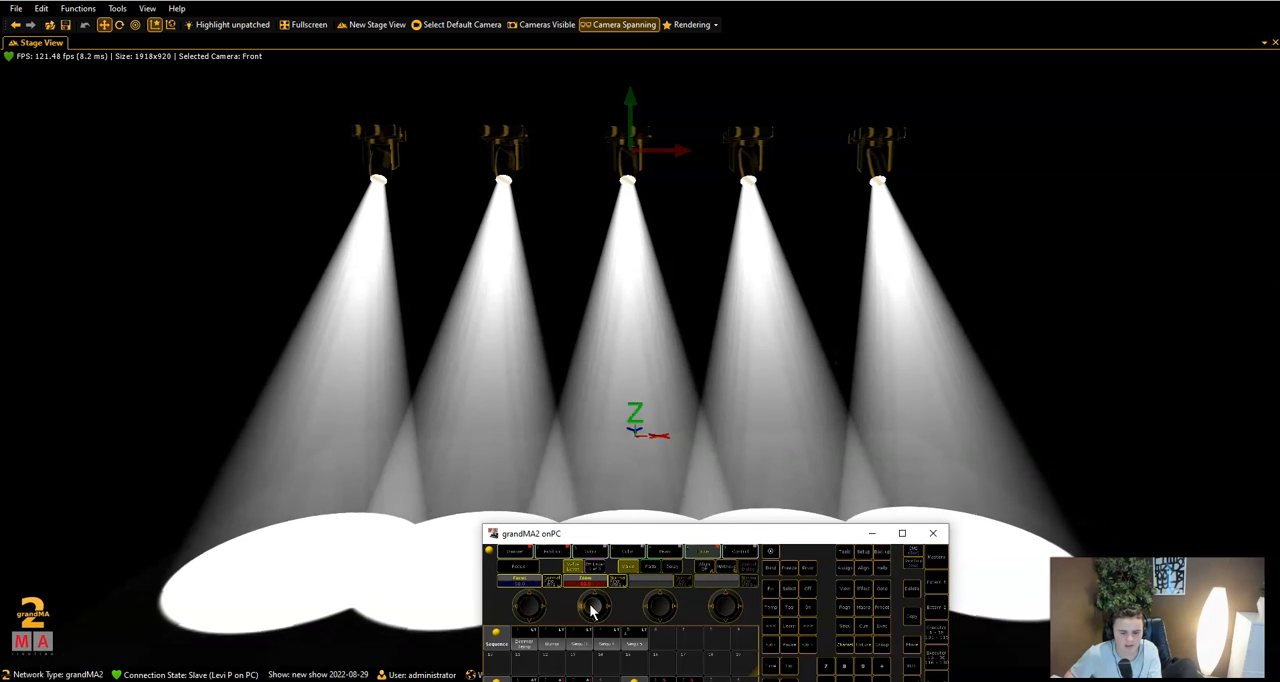
{"action": "left_click", "coordinate": [906, 534]}
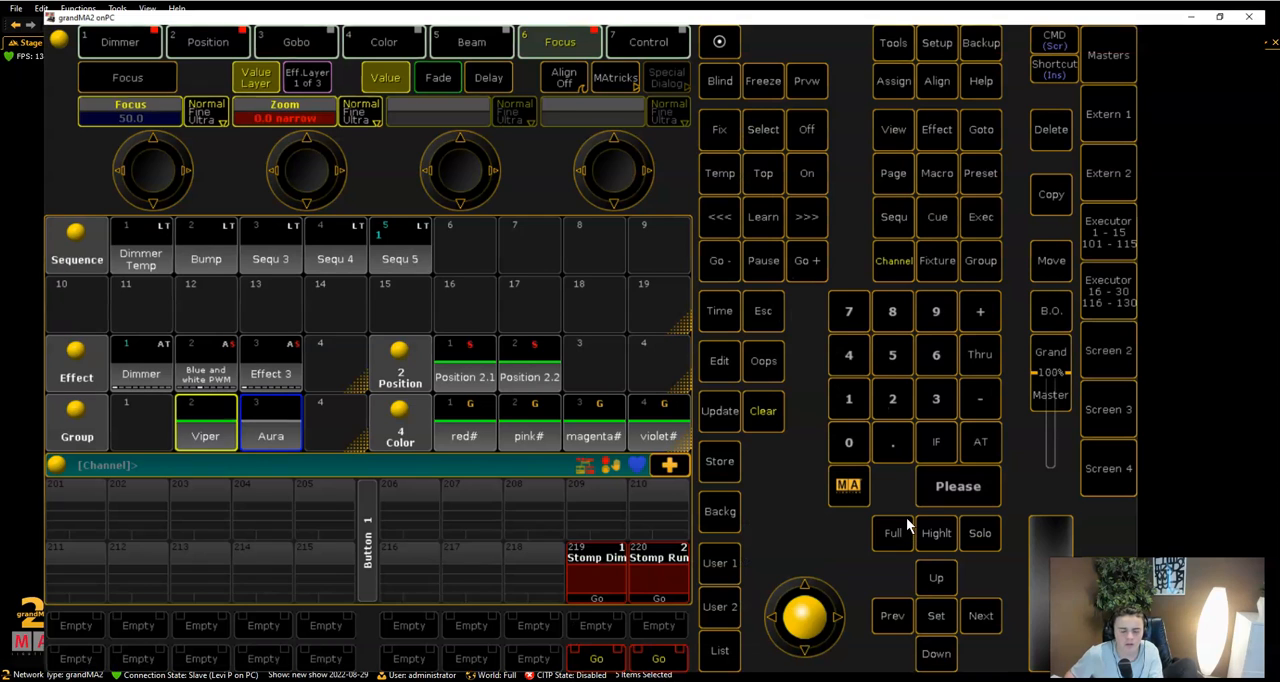
{"action": "left_click", "coordinate": [442, 436]}
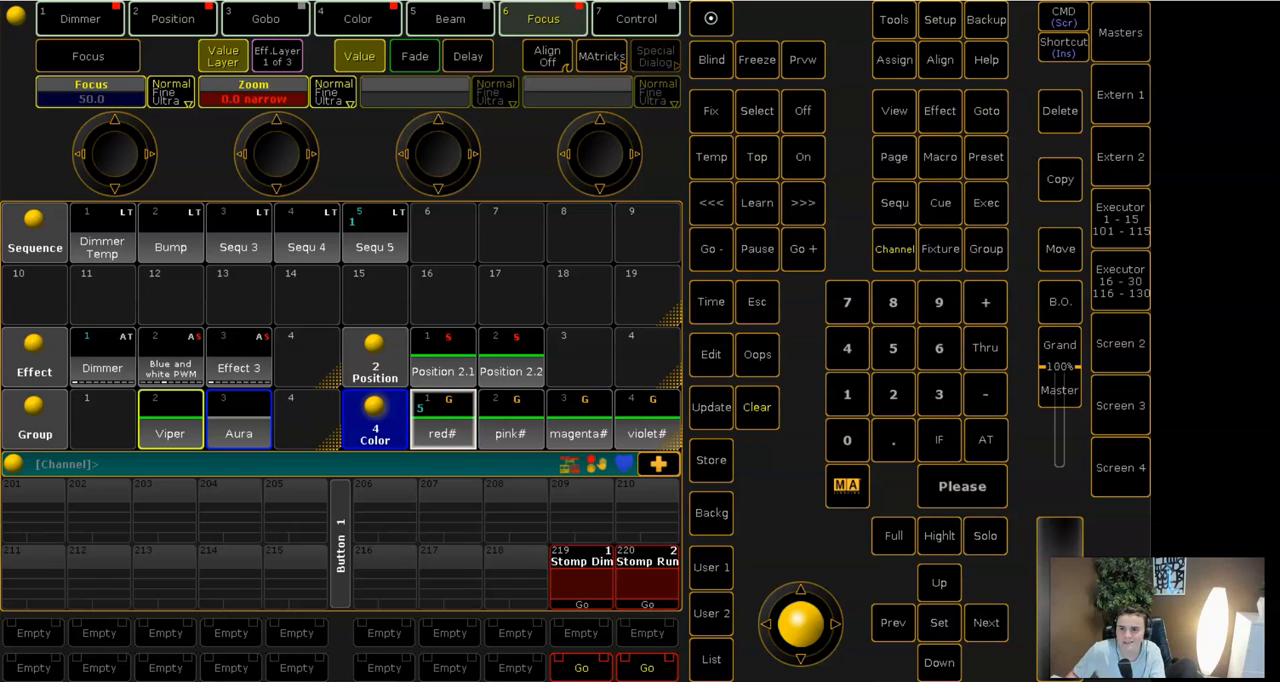
{"action": "left_click", "coordinate": [1234, 1]}
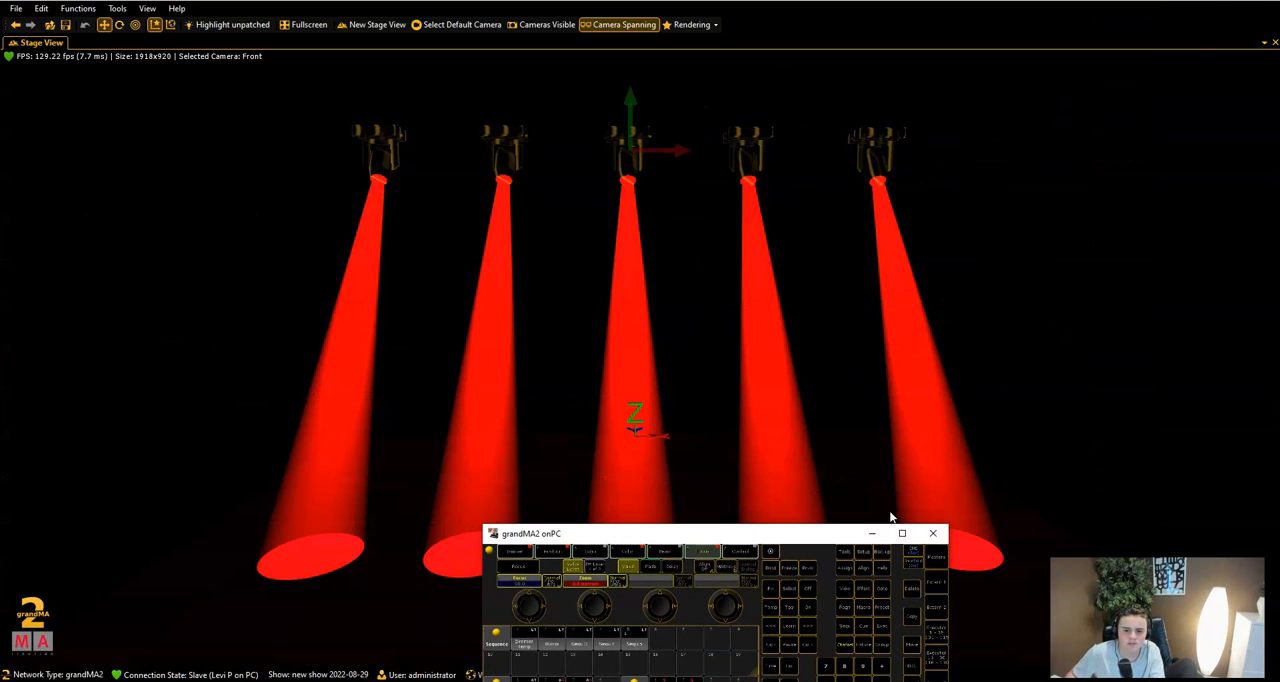
{"action": "left_click", "coordinate": [902, 533]}
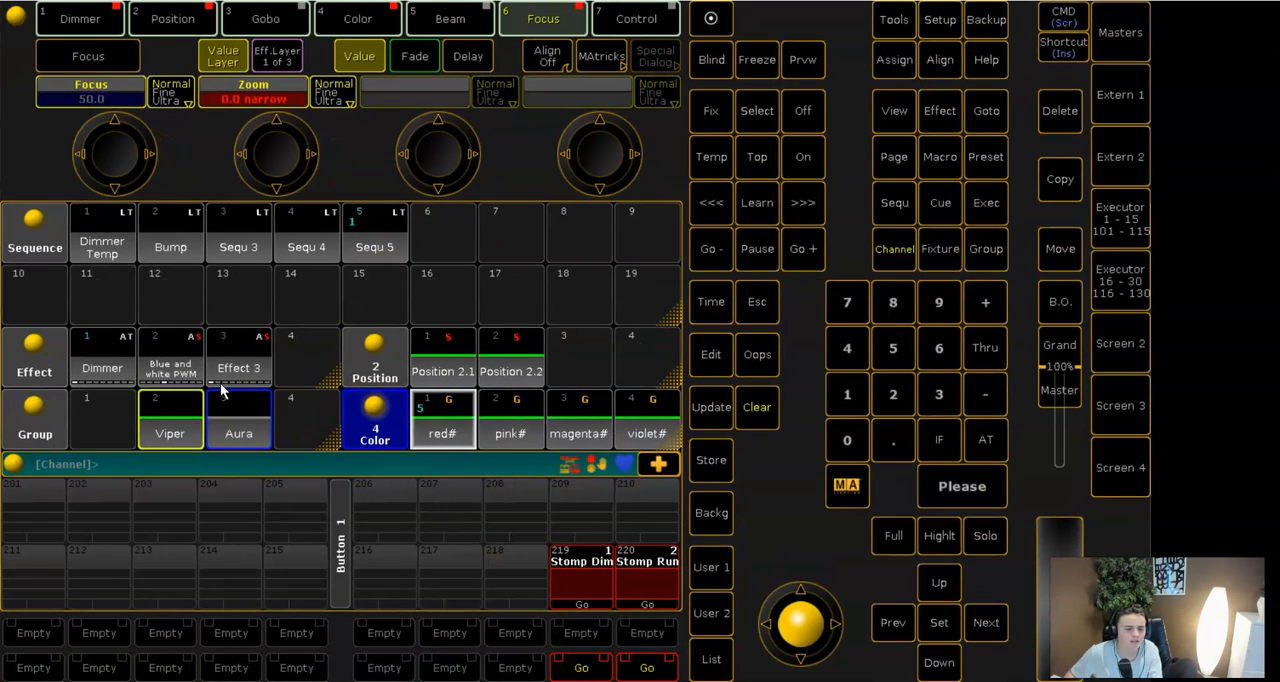
- Store the programmed Viper look as sequence 7 and try to label it
{"action": "left_click", "coordinate": [712, 462]}
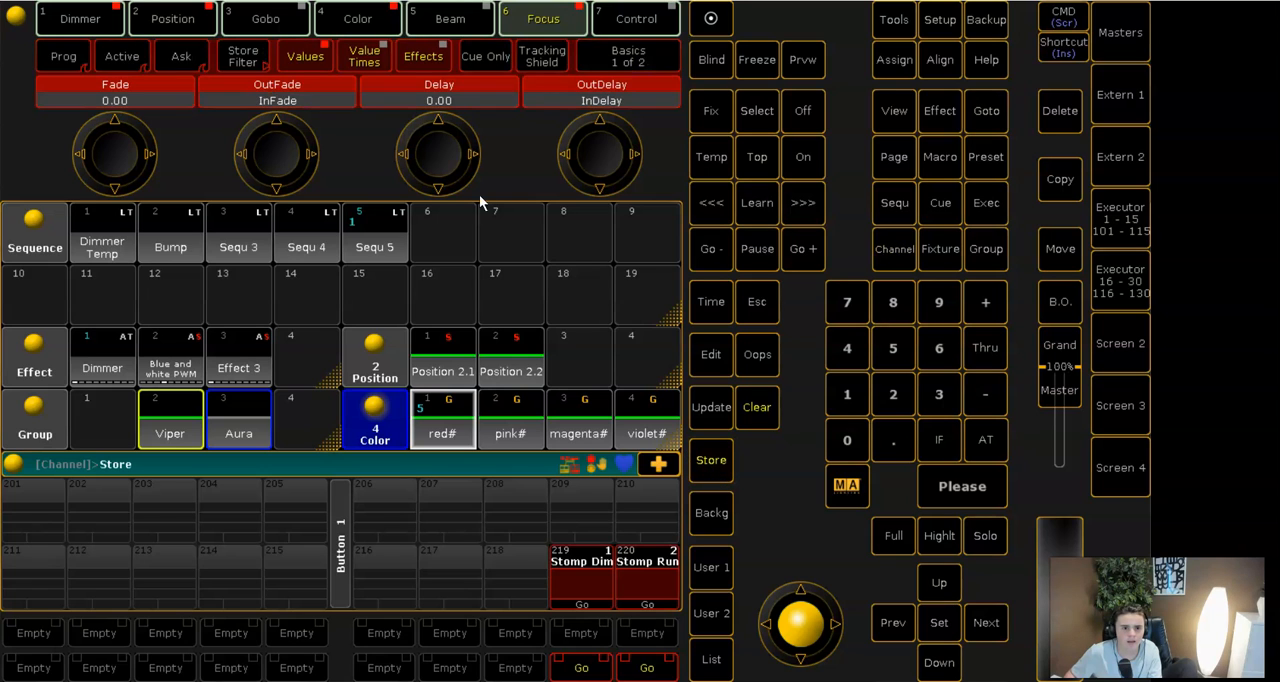
{"action": "left_click", "coordinate": [500, 237]}
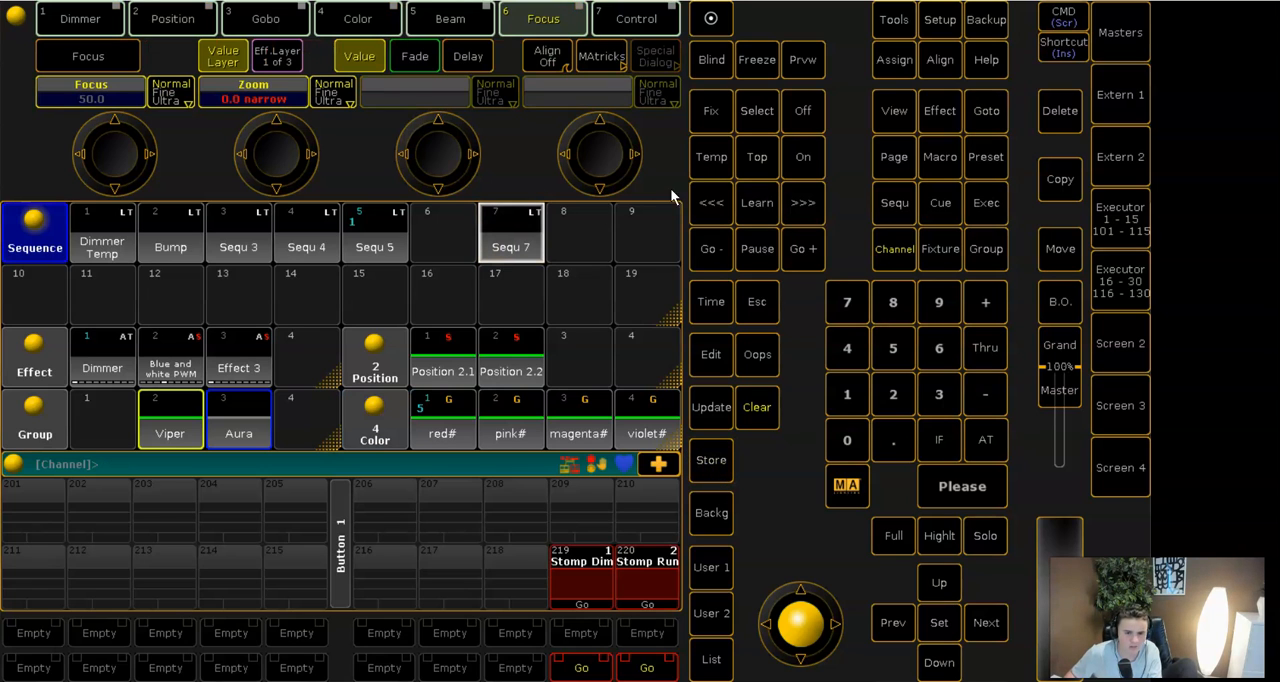
{"action": "double_click", "coordinate": [881, 60]}
{"action": "left_click", "coordinate": [531, 234]}
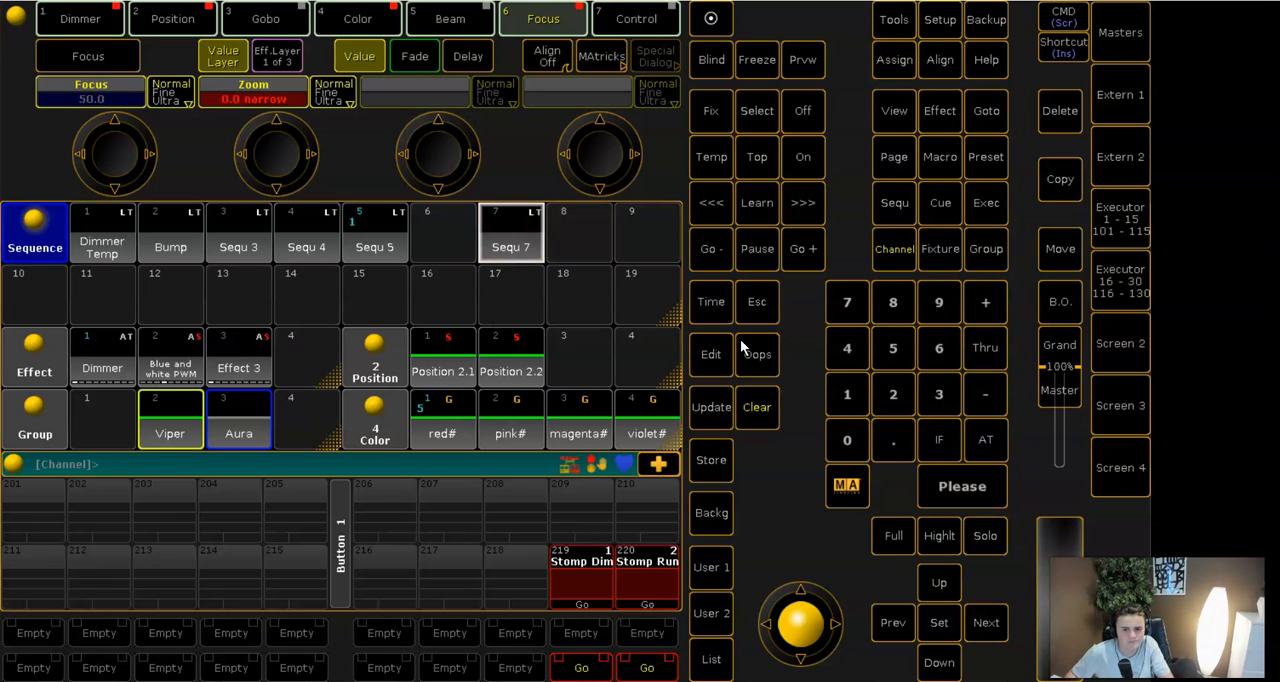
- Label sequence 7 as GTRFHTGRFGTHYTRFGH and clear the programmer
{"action": "left_click", "coordinate": [880, 62]}
{"action": "left_click", "coordinate": [529, 246]}
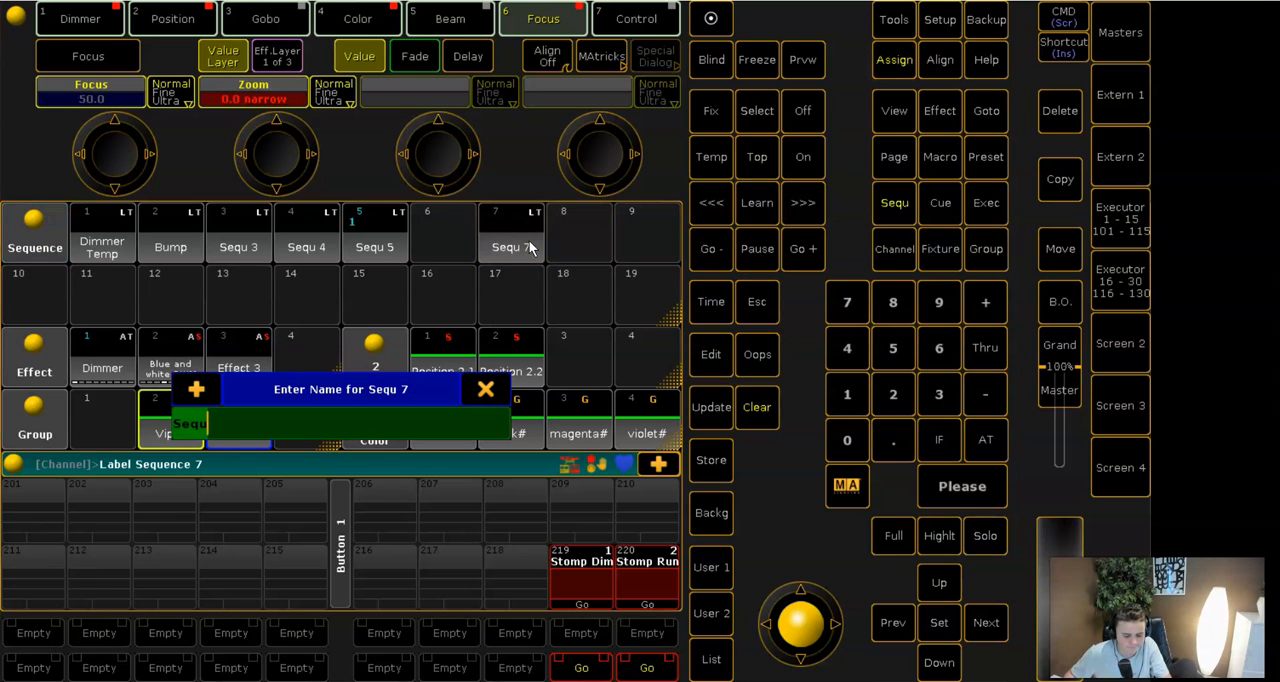
{"action": "type", "text": "GTRFHTGRFGTHYTRFGH"}
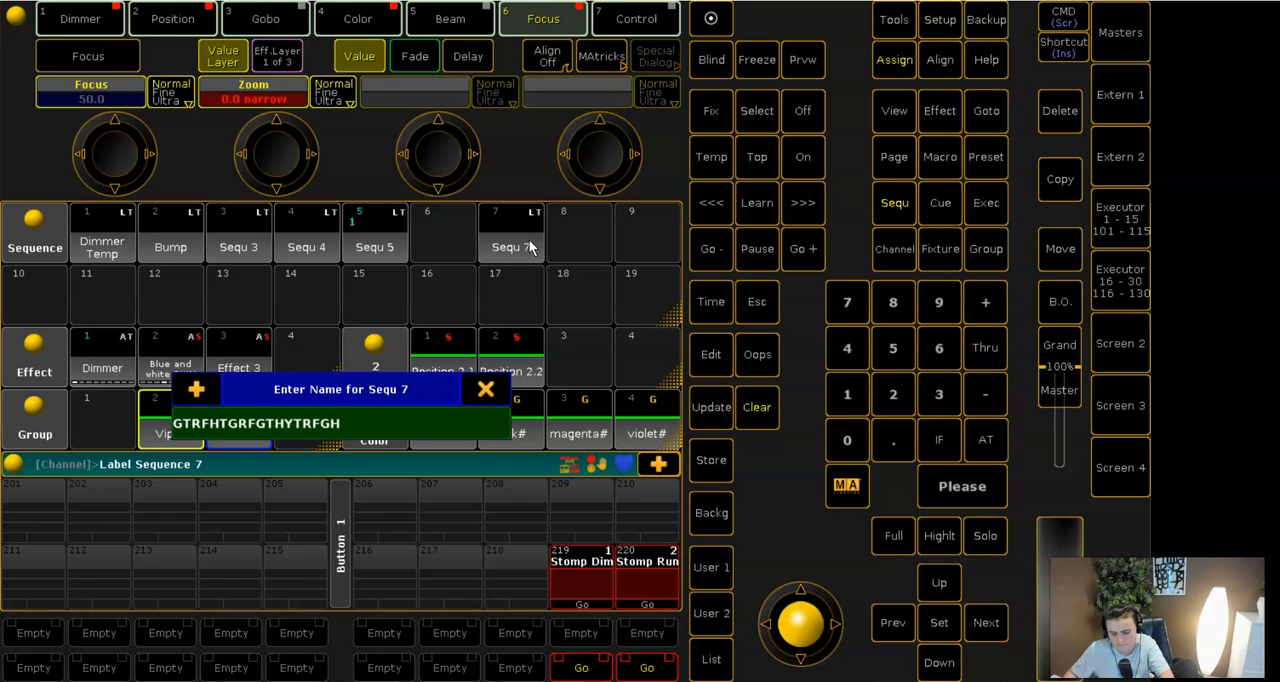
{"action": "key", "text": "Return"}
{"action": "left_click", "coordinate": [769, 412]}
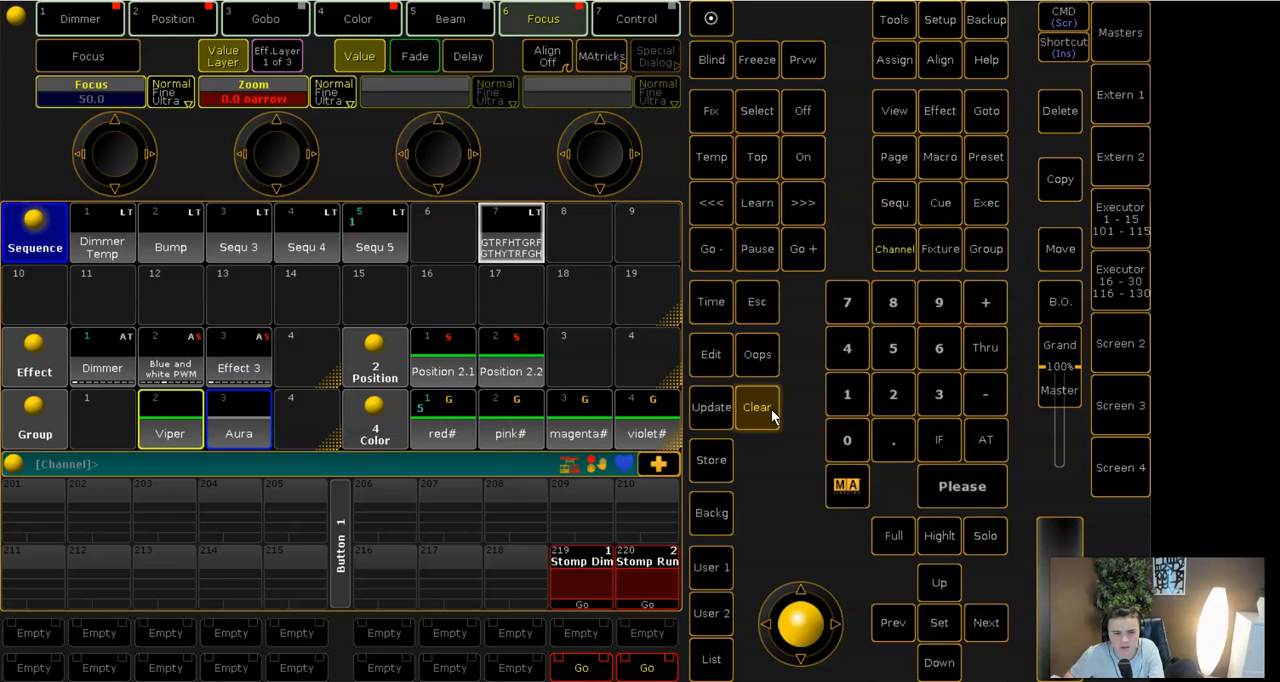
- Assign sequence 7 from the Screen 4 sequence pool to fader executor 2 using the command overlay
{"action": "left_click", "coordinate": [1122, 465]}
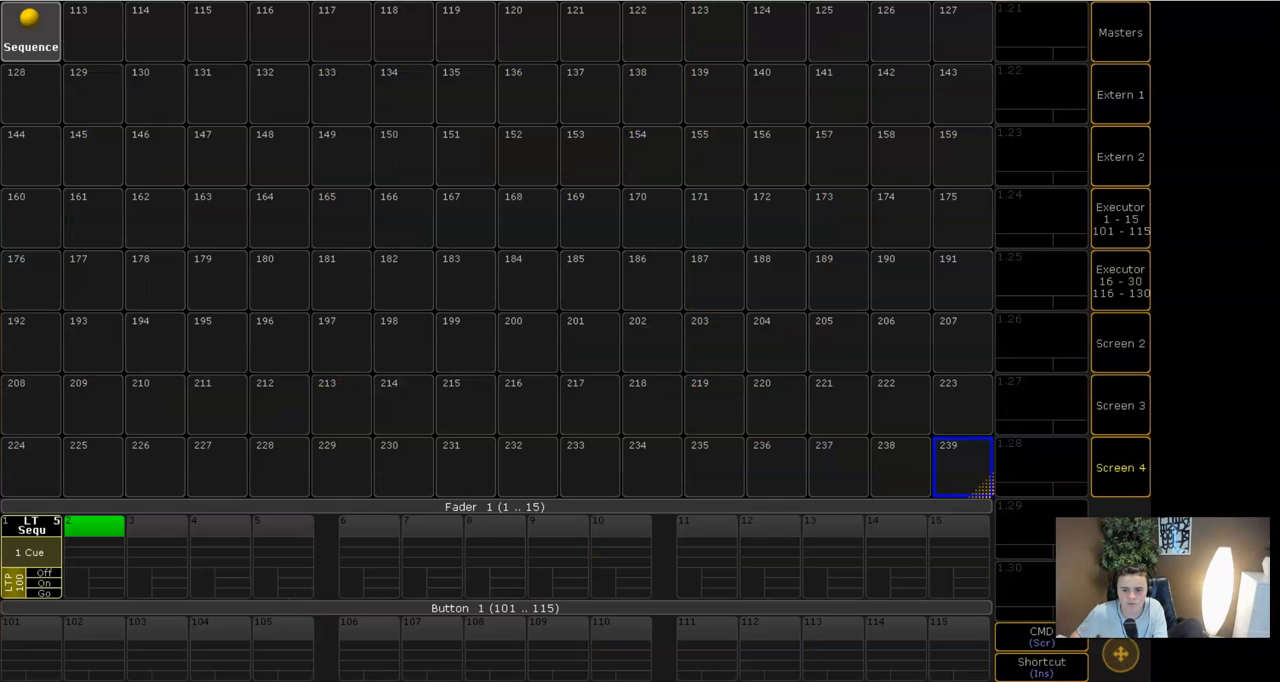
{"action": "scroll", "coordinate": [447, 228], "scroll_direction": "up", "scroll_amount": 6}
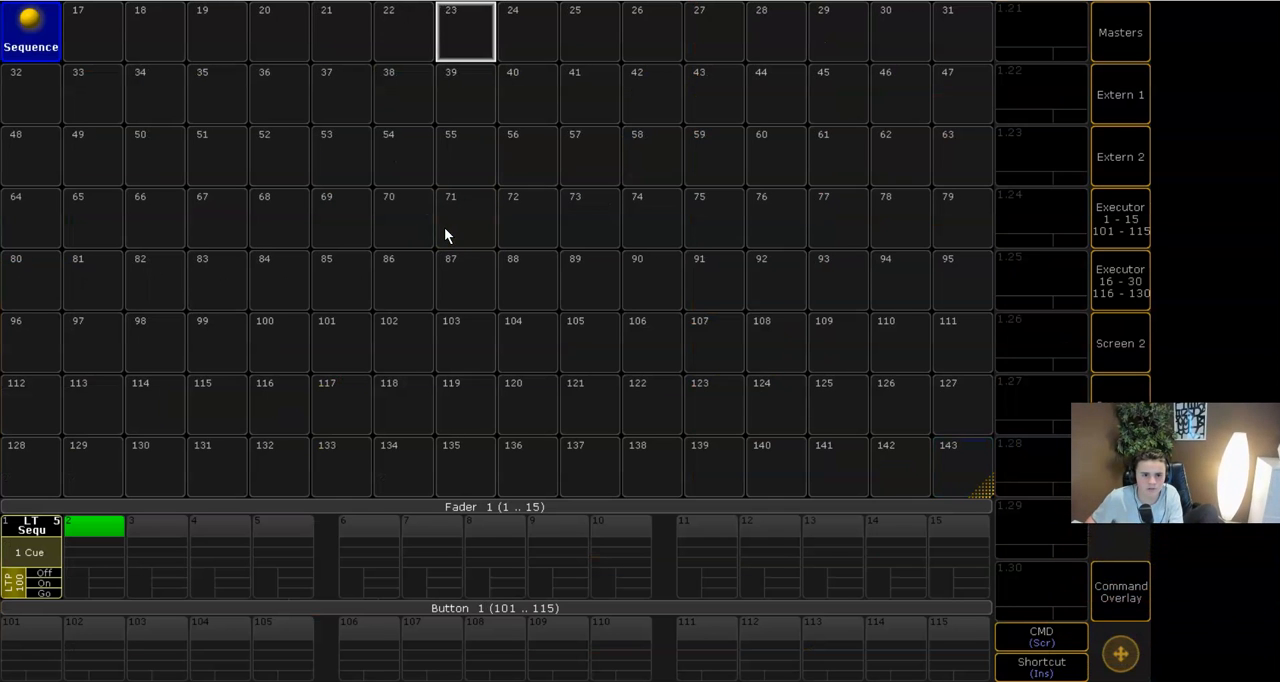
{"action": "scroll", "coordinate": [444, 227], "scroll_direction": "up", "scroll_amount": 1}
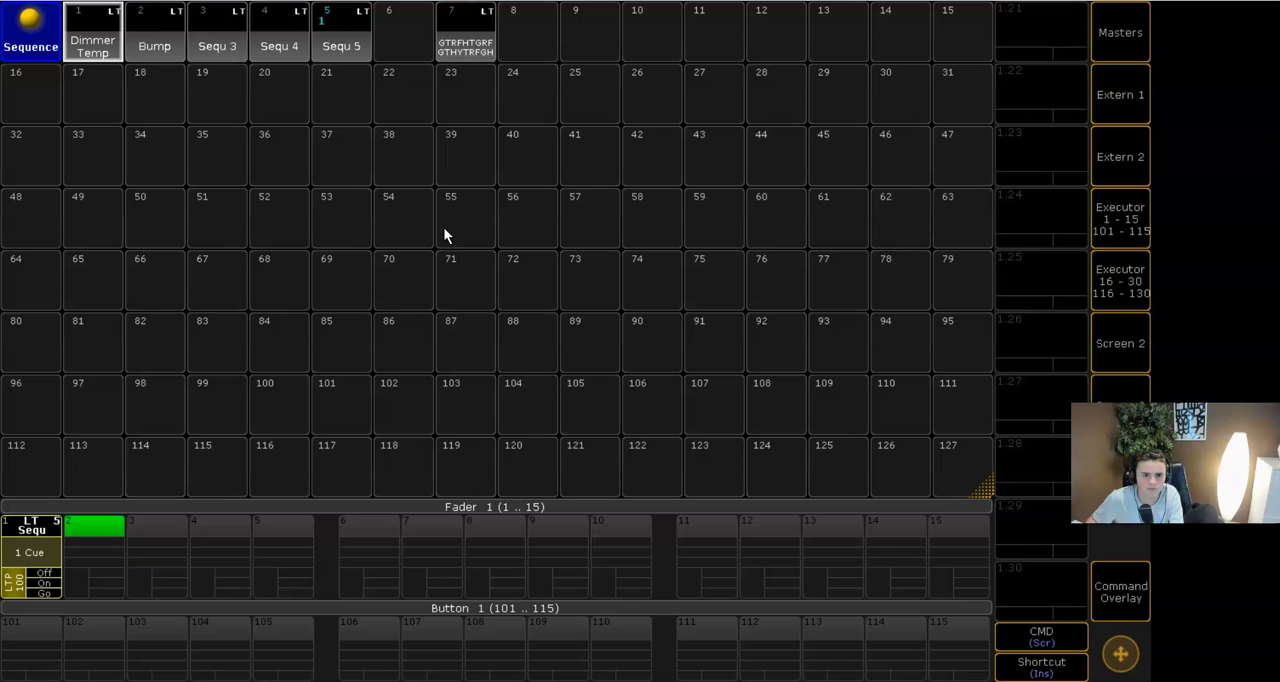
{"action": "left_click", "coordinate": [1120, 590]}
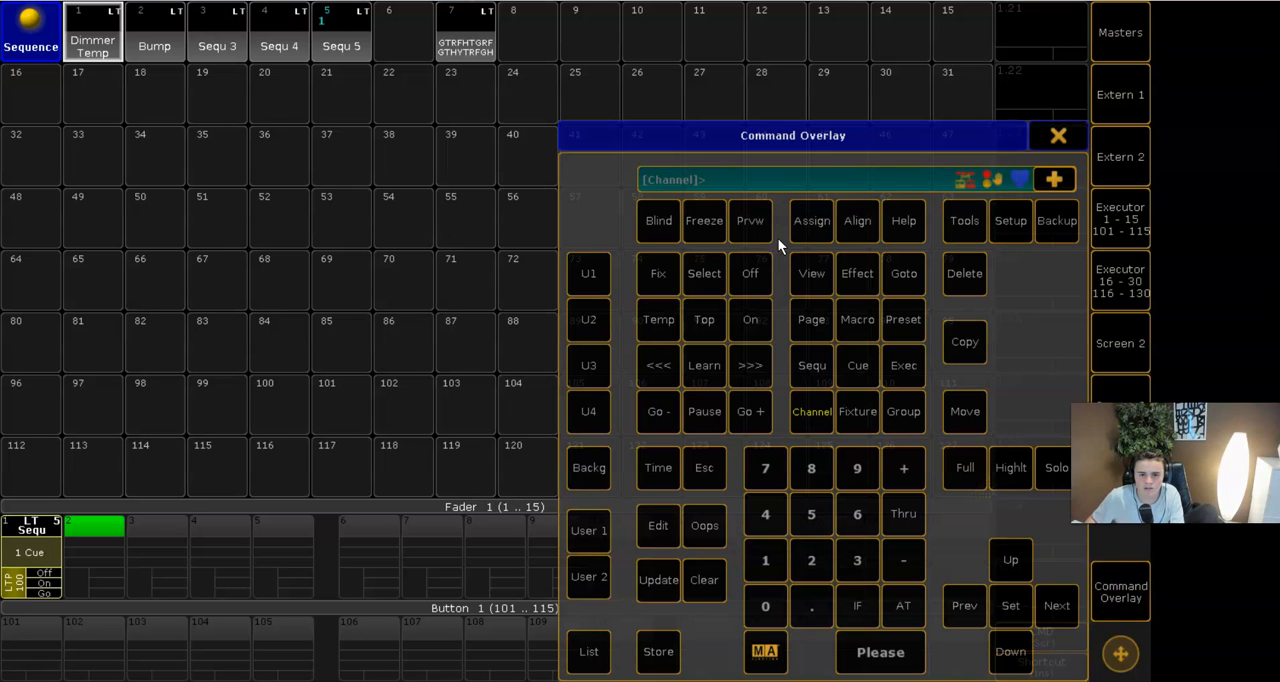
{"action": "left_click", "coordinate": [815, 225]}
{"action": "left_click", "coordinate": [460, 44]}
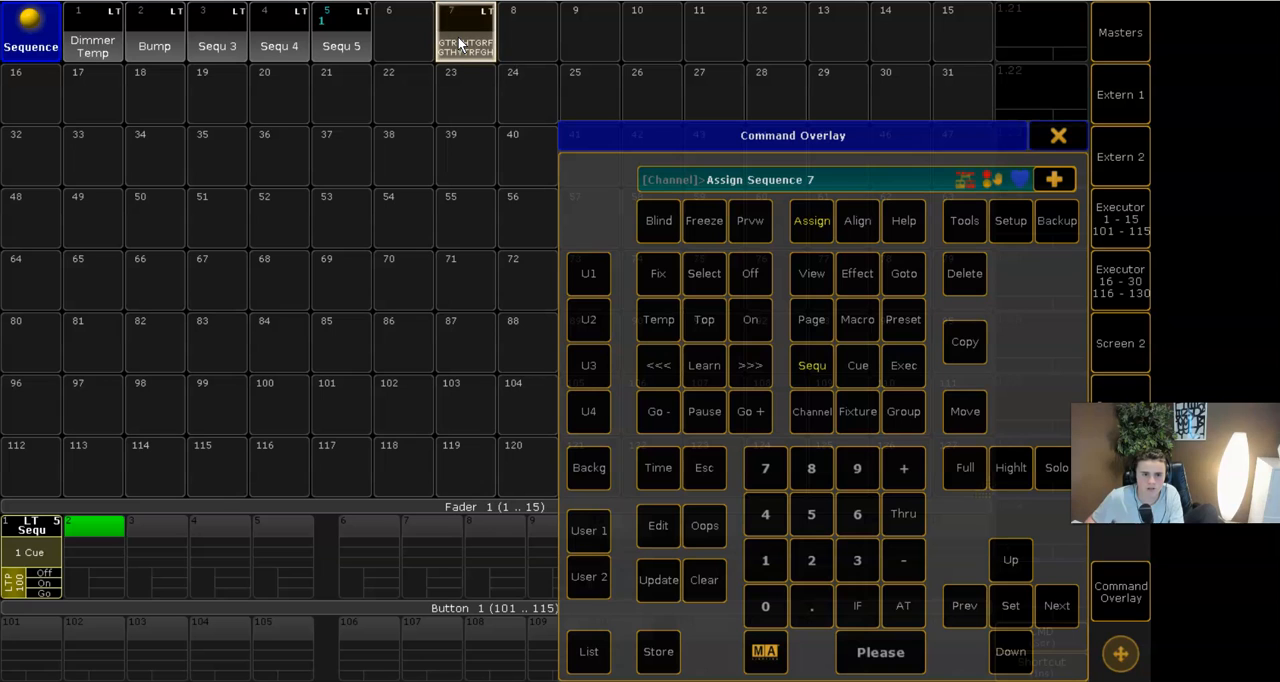
{"action": "left_click", "coordinate": [114, 550]}
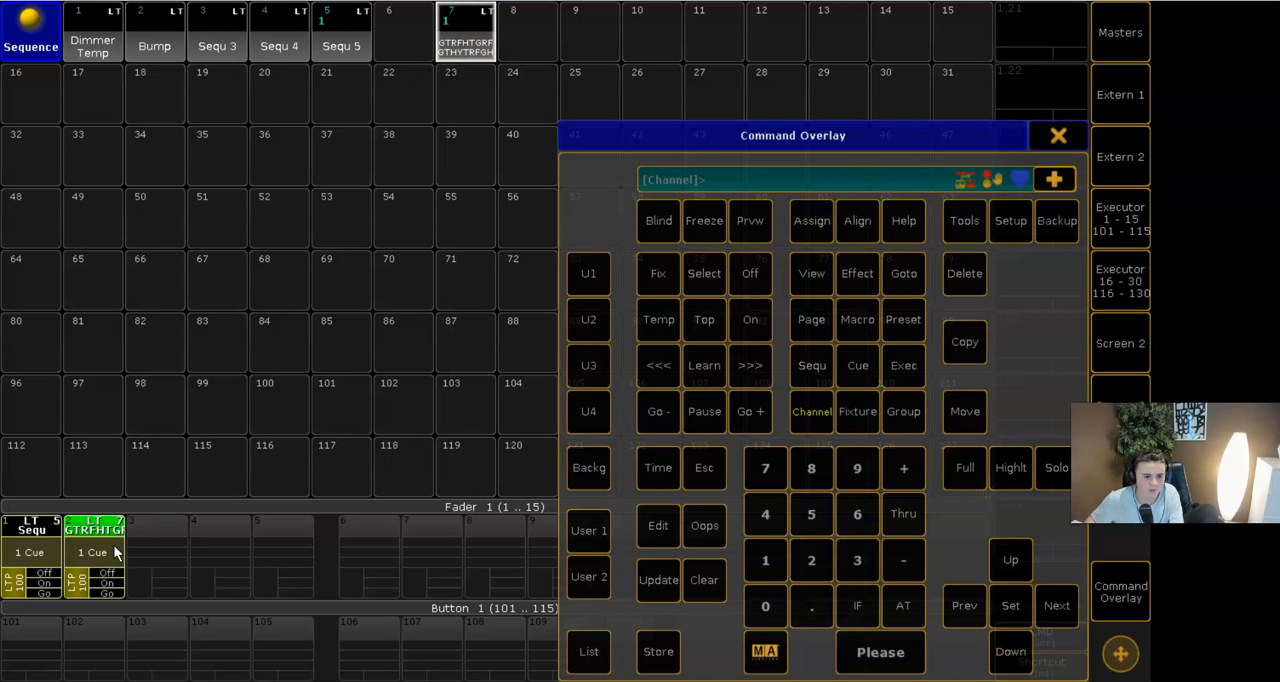
{"action": "left_click", "coordinate": [1057, 137]}
- Clear the stray Move command and start sequence 7 from the master section while watching the stage view
{"action": "left_click", "coordinate": [1125, 342]}
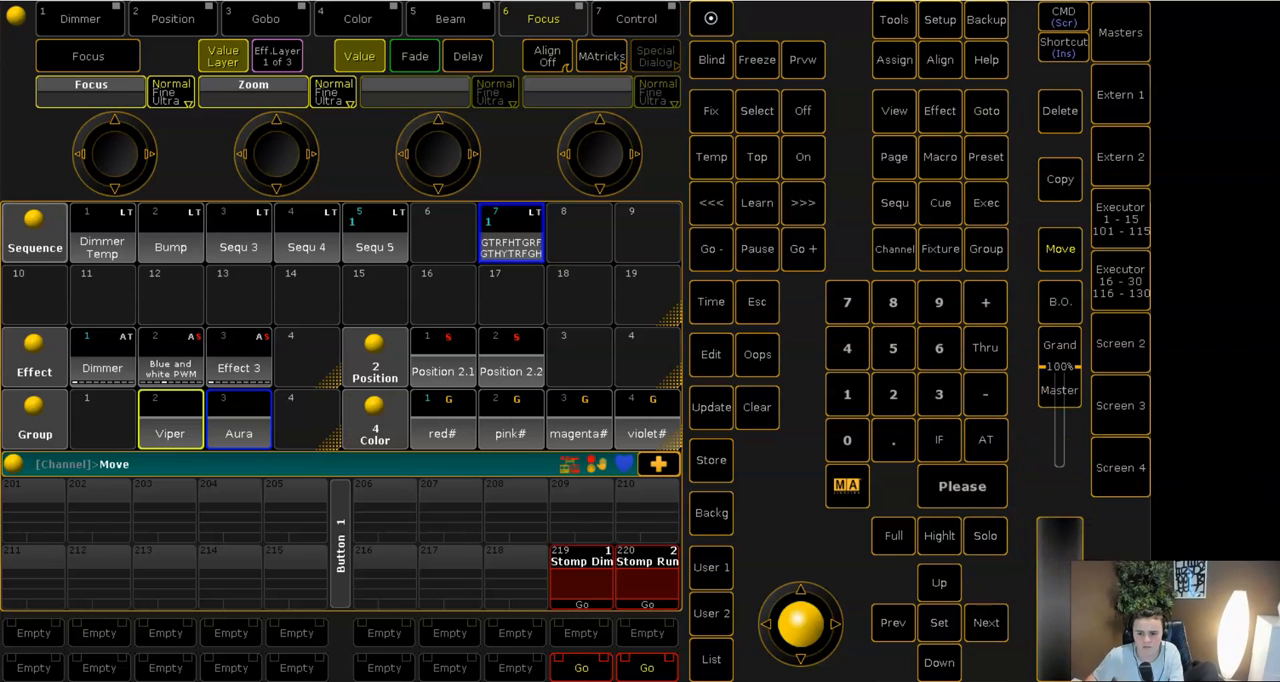
{"action": "left_click", "coordinate": [766, 410]}
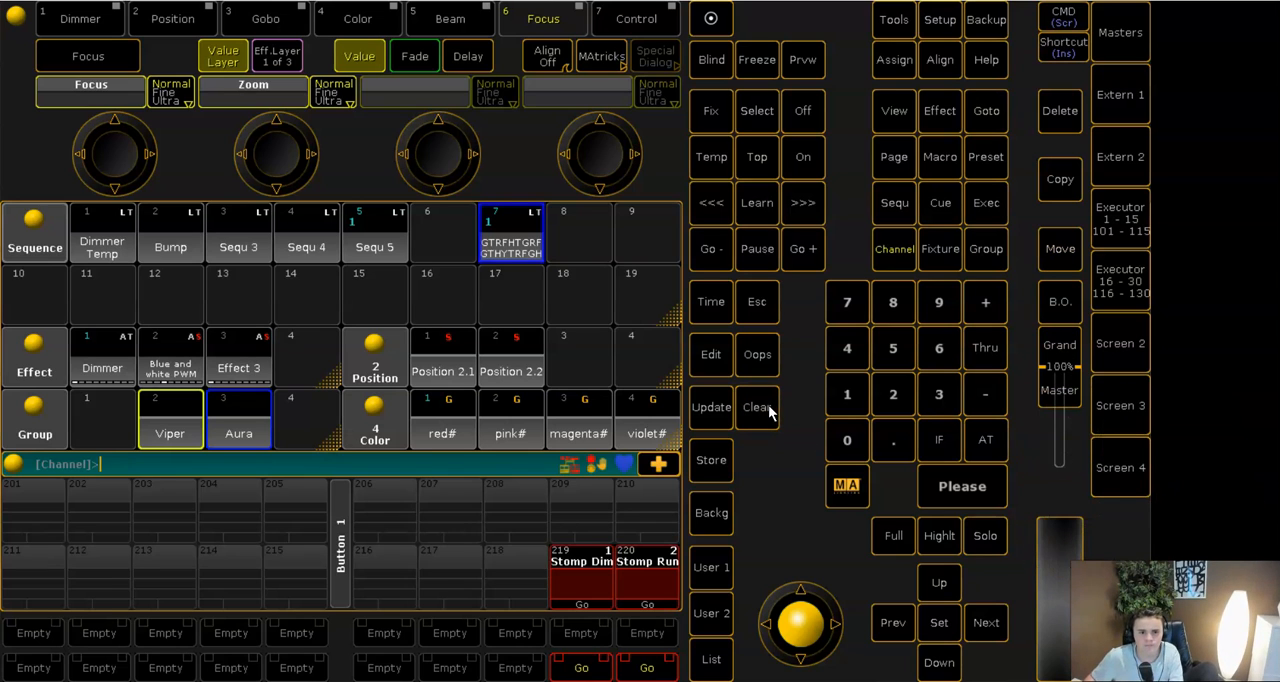
{"action": "left_click", "coordinate": [1134, 213]}
{"action": "left_click", "coordinate": [1134, 213]}
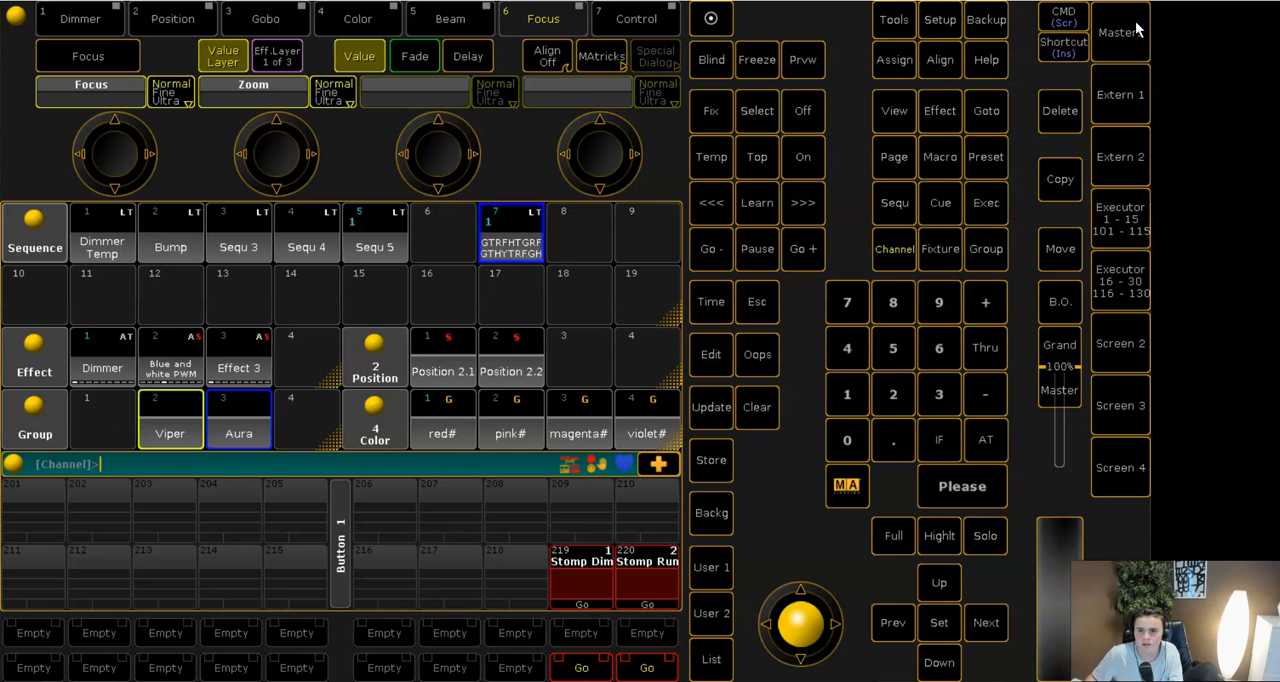
{"action": "left_click", "coordinate": [1134, 32]}
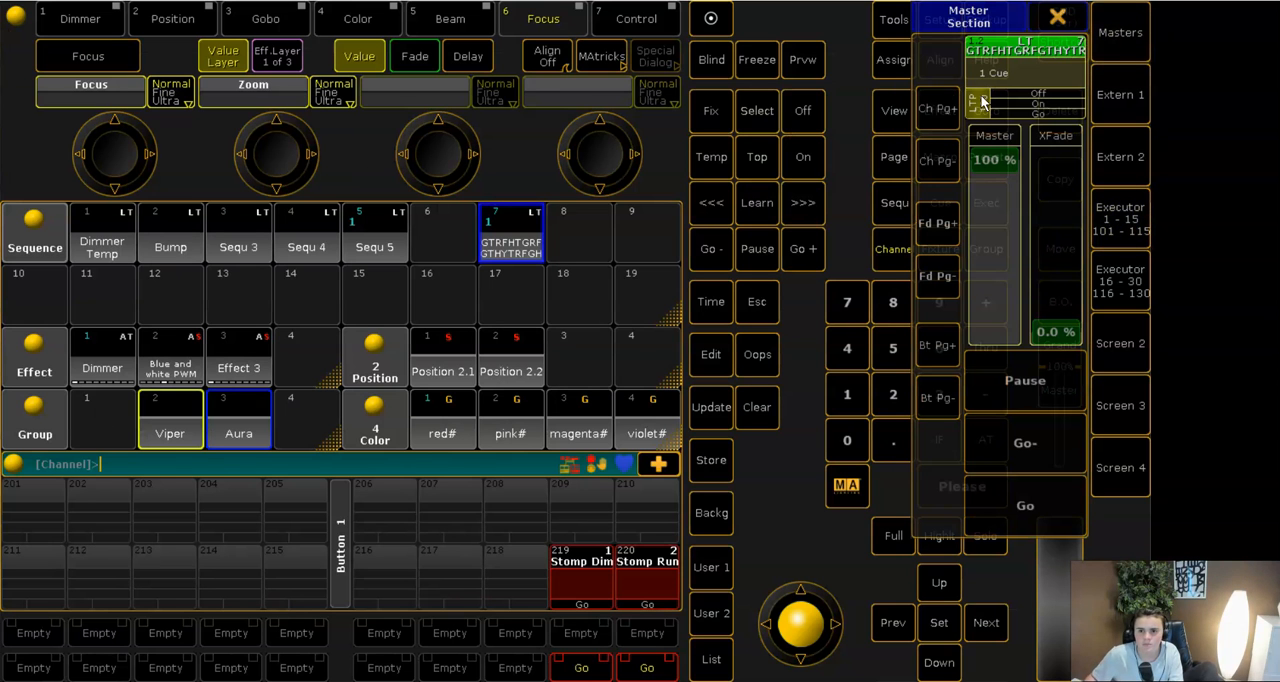
{"action": "left_click", "coordinate": [1046, 500]}
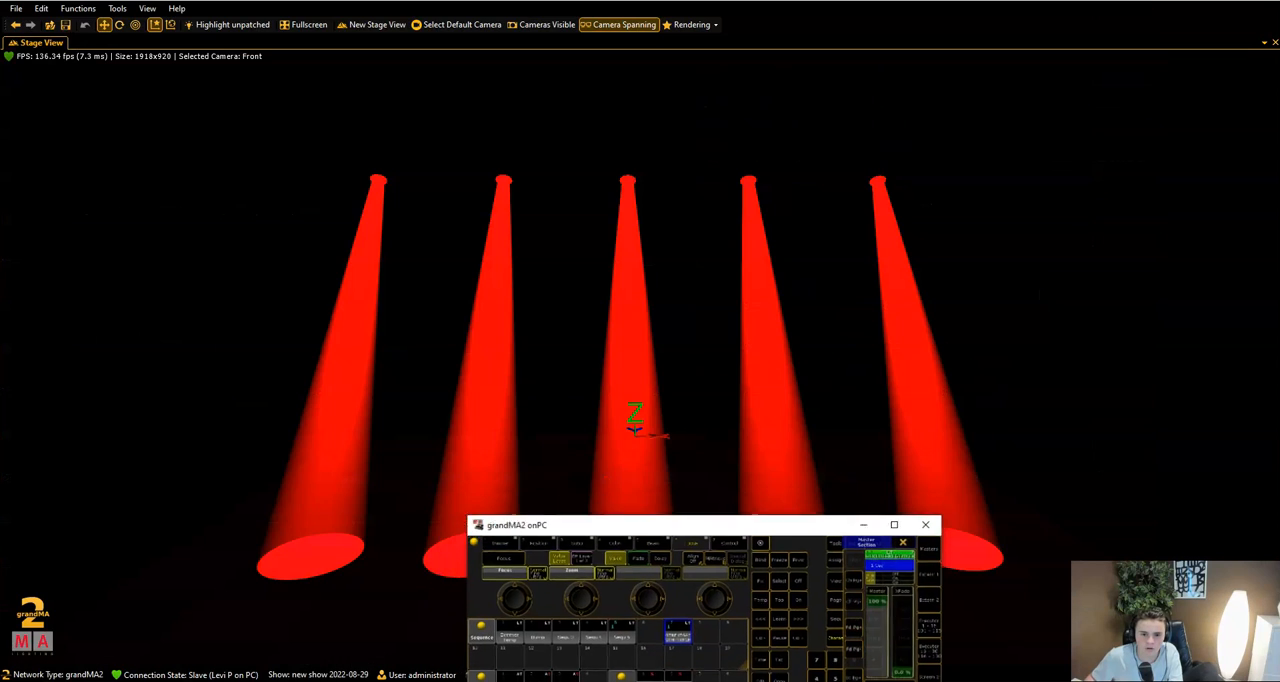
{"action": "left_click_drag", "start_coordinate": [897, 601], "coordinate": [905, 515]}
{"action": "left_click_drag", "start_coordinate": [830, 535], "coordinate": [867, 489]}
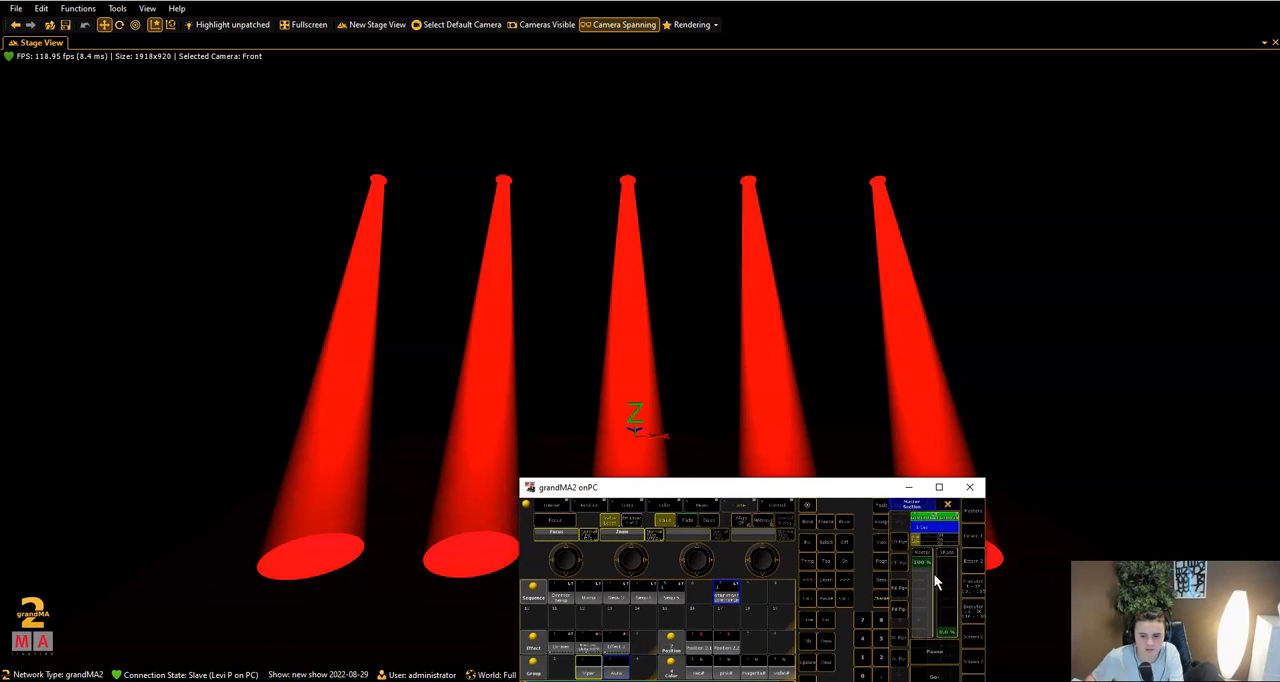
- Try the Off and On functions of fader executor 2 on the stage, and return to the full-size main console screen
{"action": "left_click", "coordinate": [974, 588]}
{"action": "left_click", "coordinate": [563, 554]}
{"action": "left_click", "coordinate": [560, 578]}
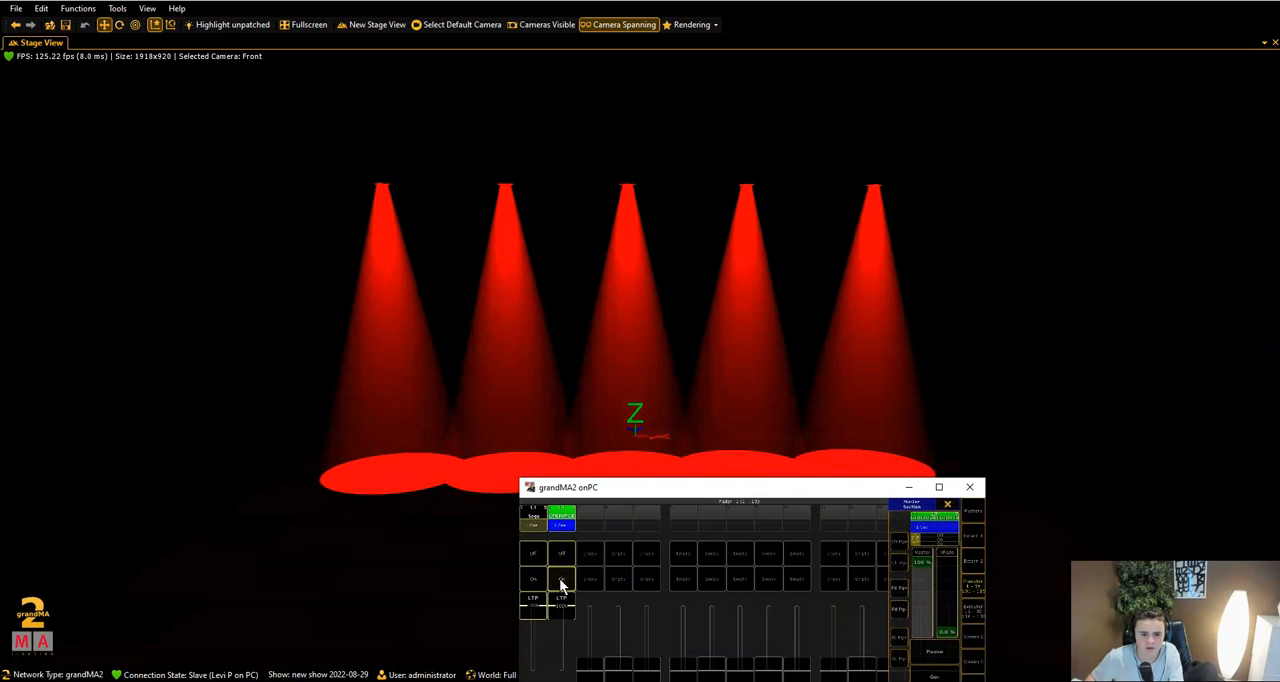
{"action": "left_click", "coordinate": [561, 553]}
{"action": "left_click_drag", "start_coordinate": [551, 608], "coordinate": [578, 511]}
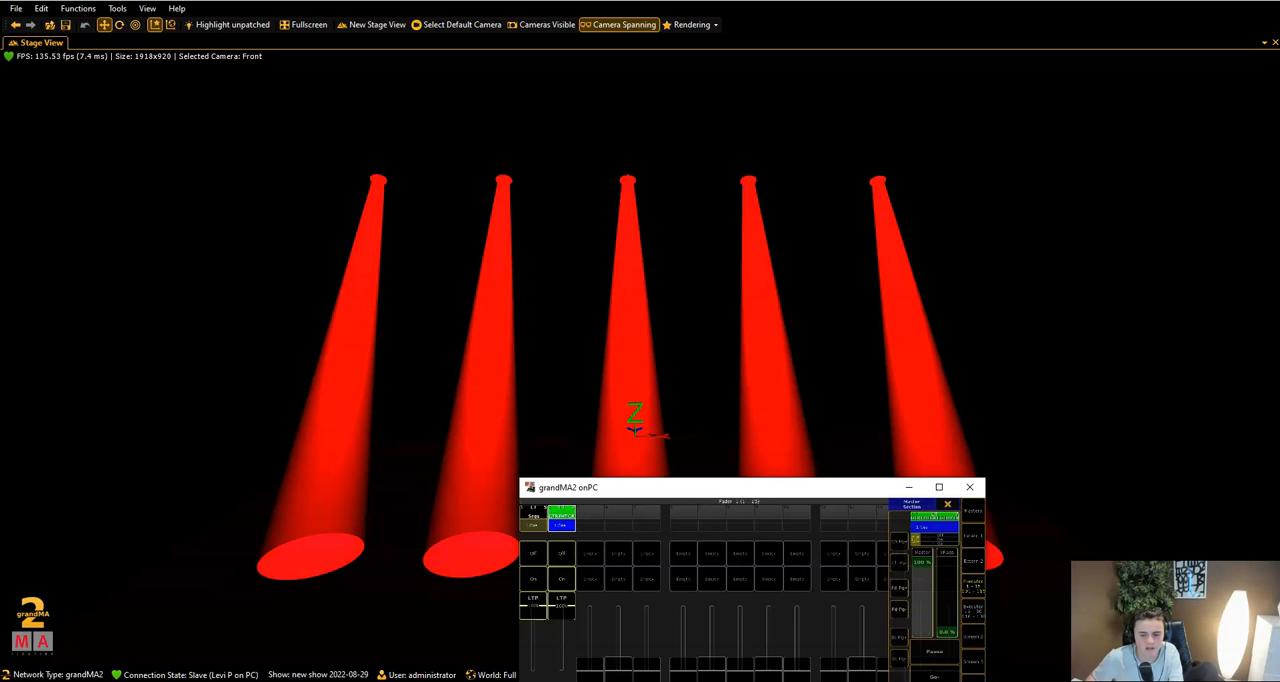
{"action": "left_click", "coordinate": [940, 488]}
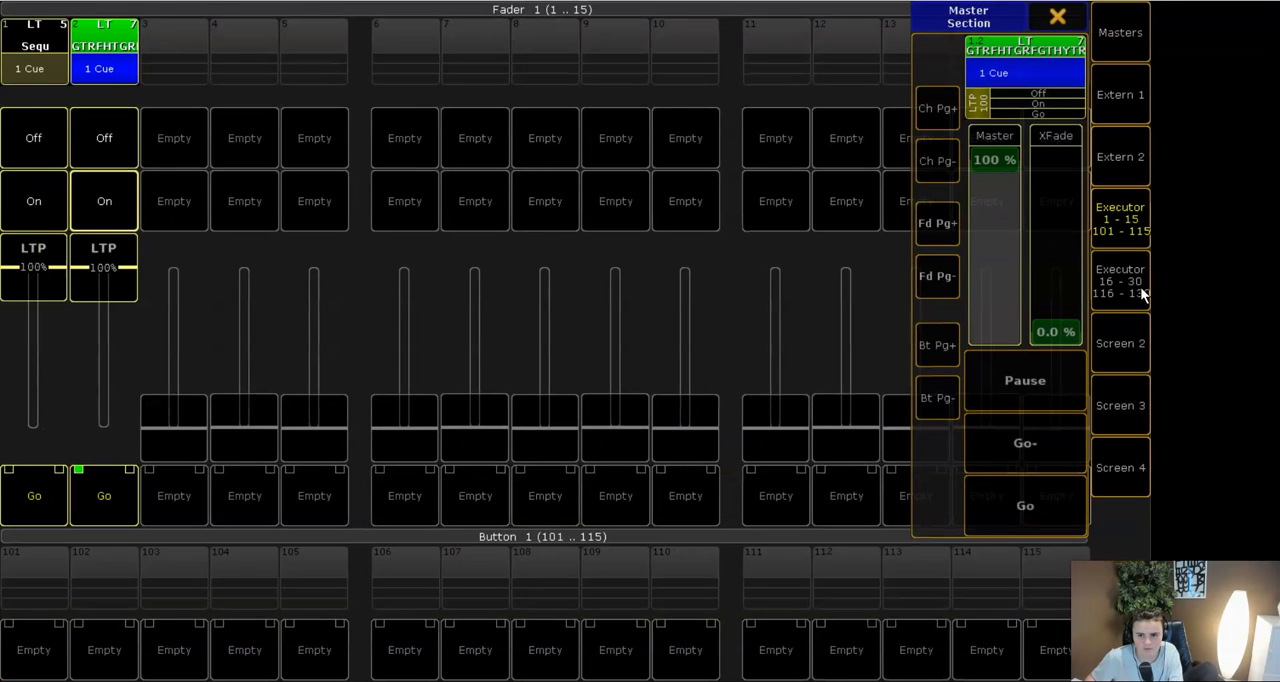
{"action": "left_click", "coordinate": [1130, 218]}
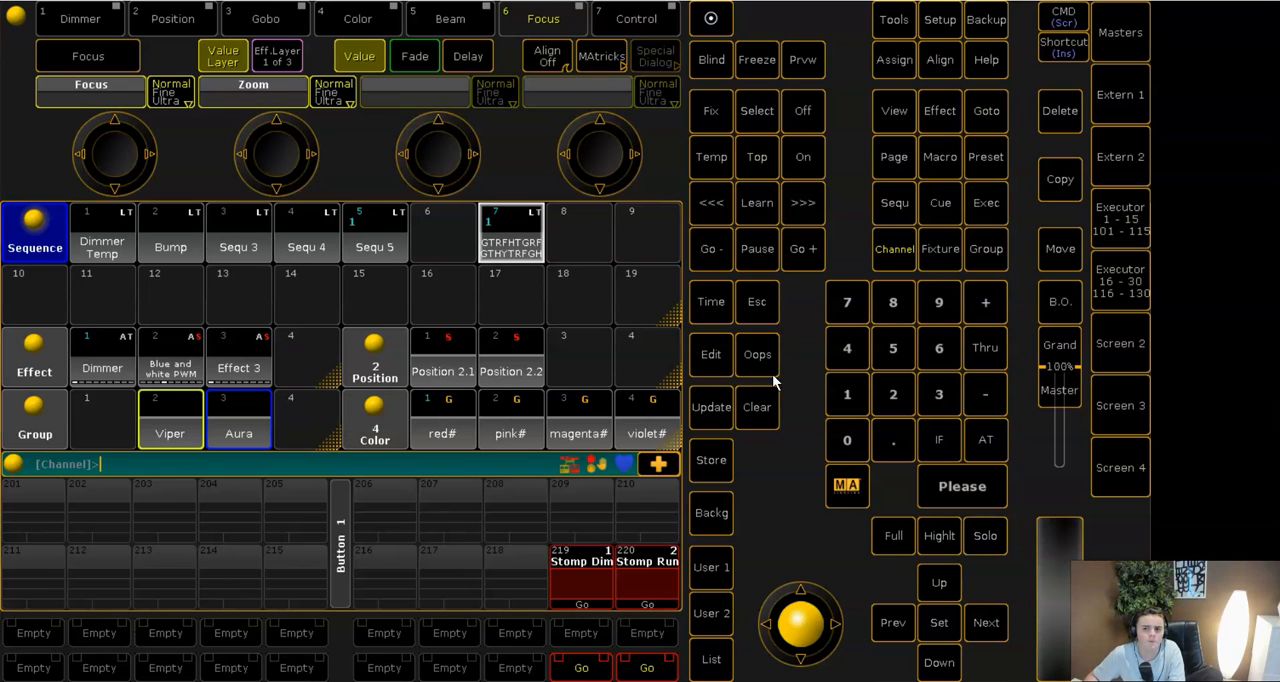
- Make the empty fader executor 3 the selected executor
{"action": "left_click", "coordinate": [1107, 215]}
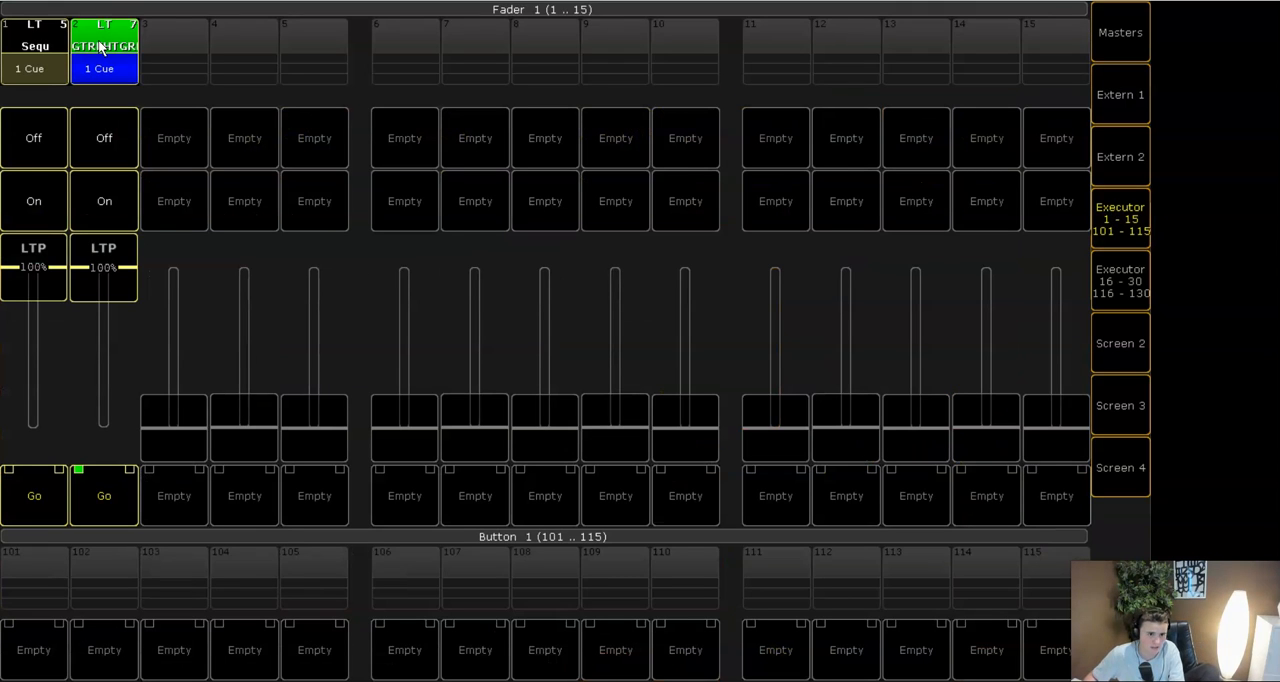
{"action": "left_click", "coordinate": [1121, 240]}
{"action": "left_click", "coordinate": [757, 111]}
{"action": "left_click", "coordinate": [1110, 215]}
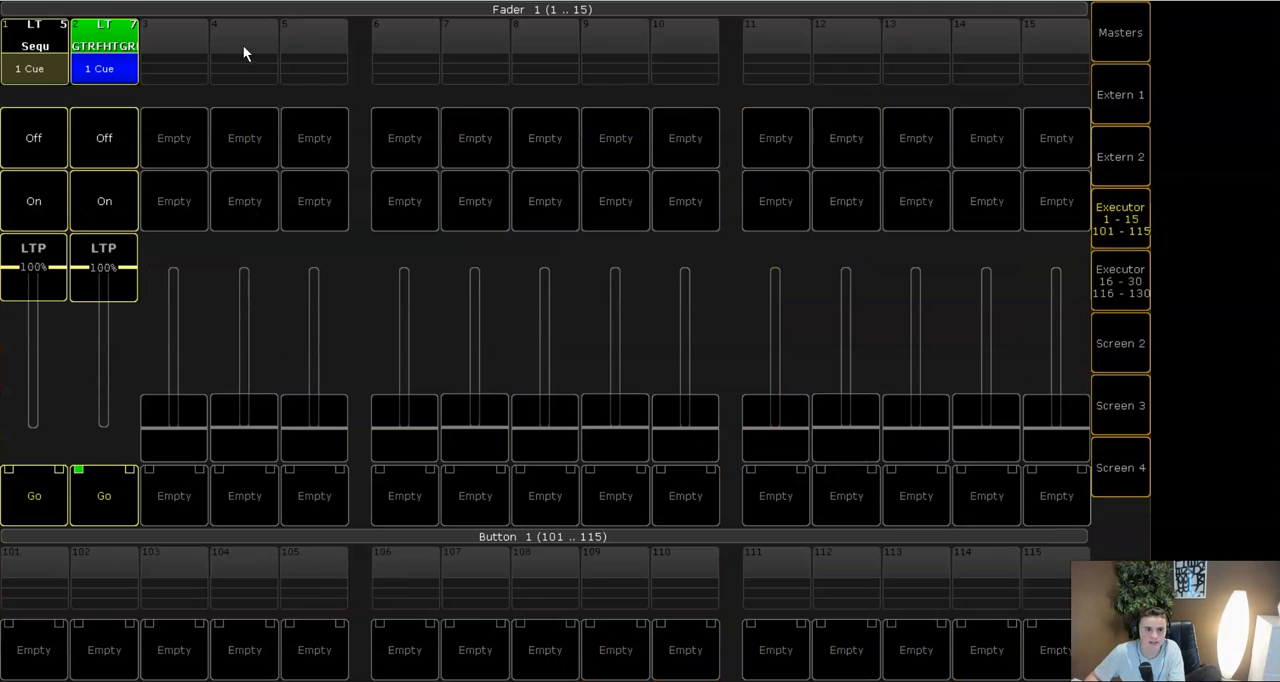
{"action": "left_click", "coordinate": [174, 40]}
- Make fader executor 2, holding sequence 7, the selected executor
{"action": "left_click", "coordinate": [1124, 218]}
{"action": "left_click", "coordinate": [760, 115]}
{"action": "left_click", "coordinate": [1112, 215]}
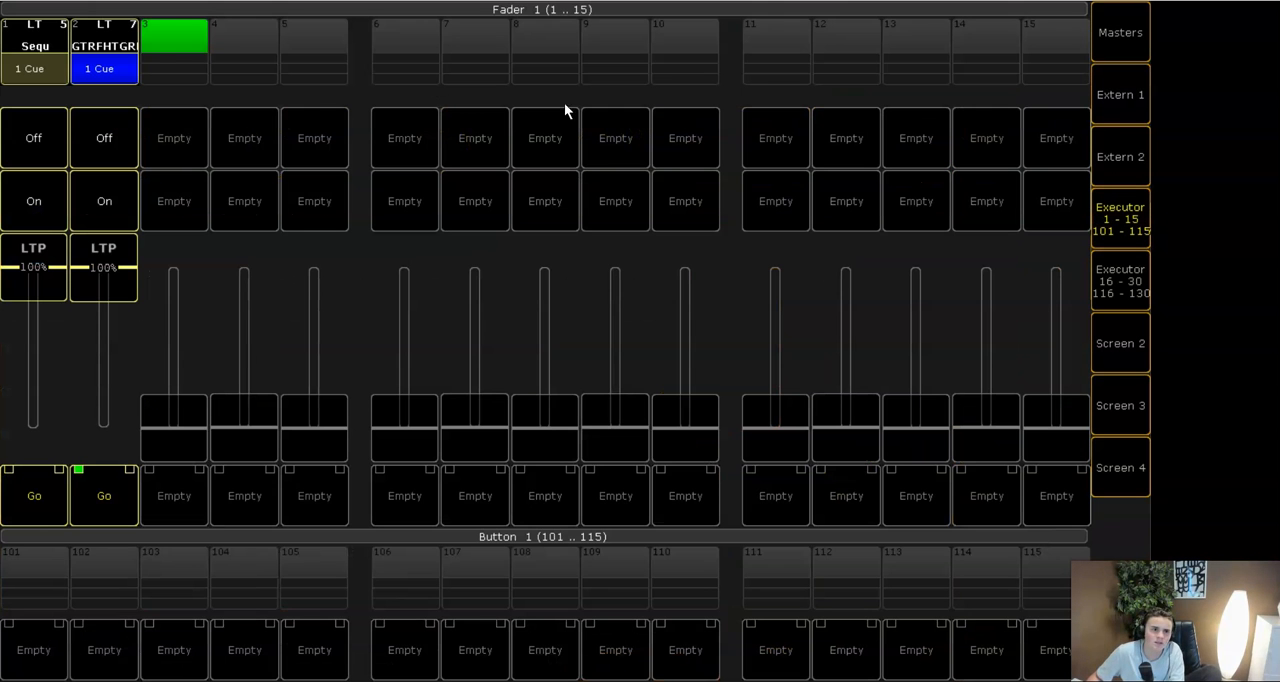
{"action": "left_click", "coordinate": [104, 48]}
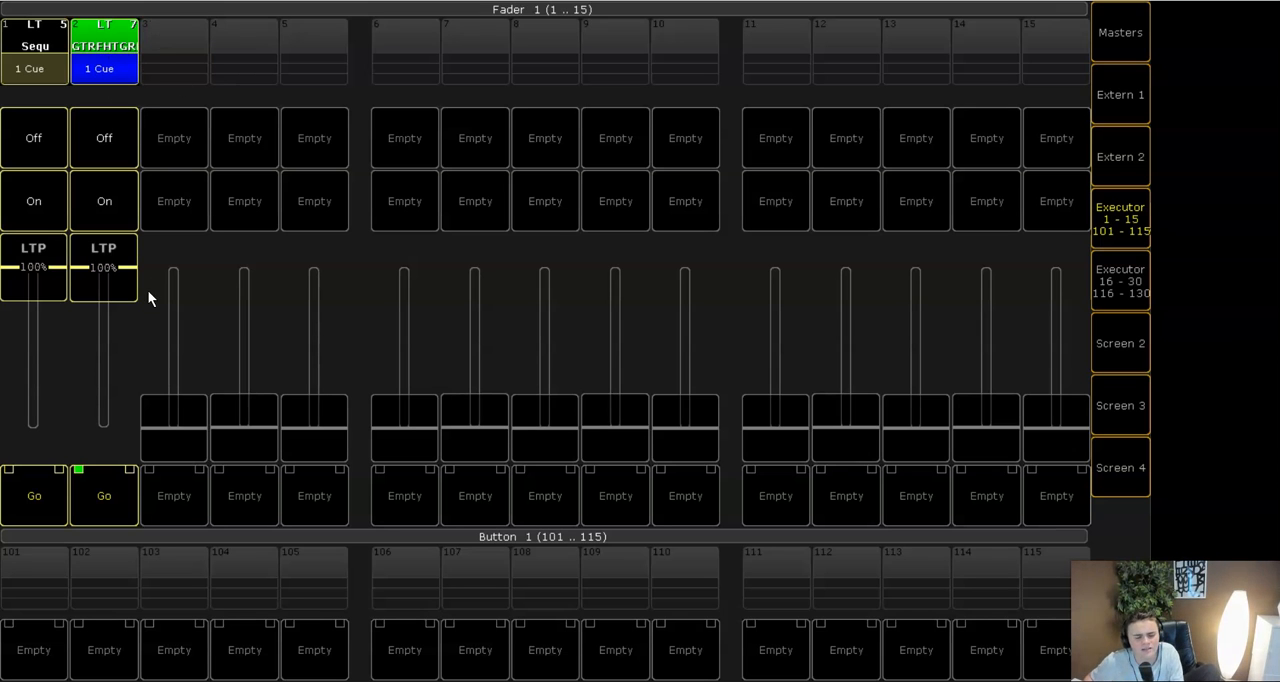
{"action": "mouse_move", "coordinate": [101, 253]}
{"action": "left_mouse_down"}
{"action": "mouse_move", "coordinate": [111, 399]}
{"action": "mouse_move", "coordinate": [104, 258]}
{"action": "left_mouse_up"}
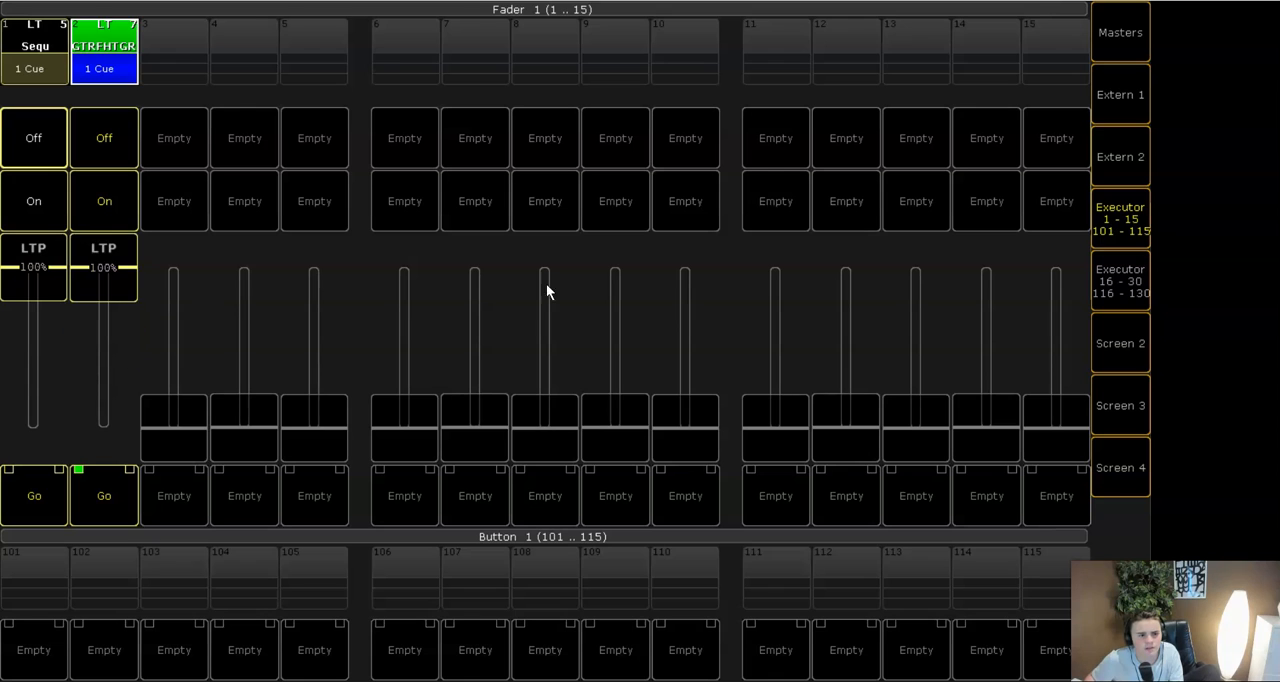
- Return to the main console screen, close the master section and store cue 2 in the selected executor's sequence
{"action": "left_click", "coordinate": [1110, 222]}
{"action": "left_click", "coordinate": [1117, 55]}
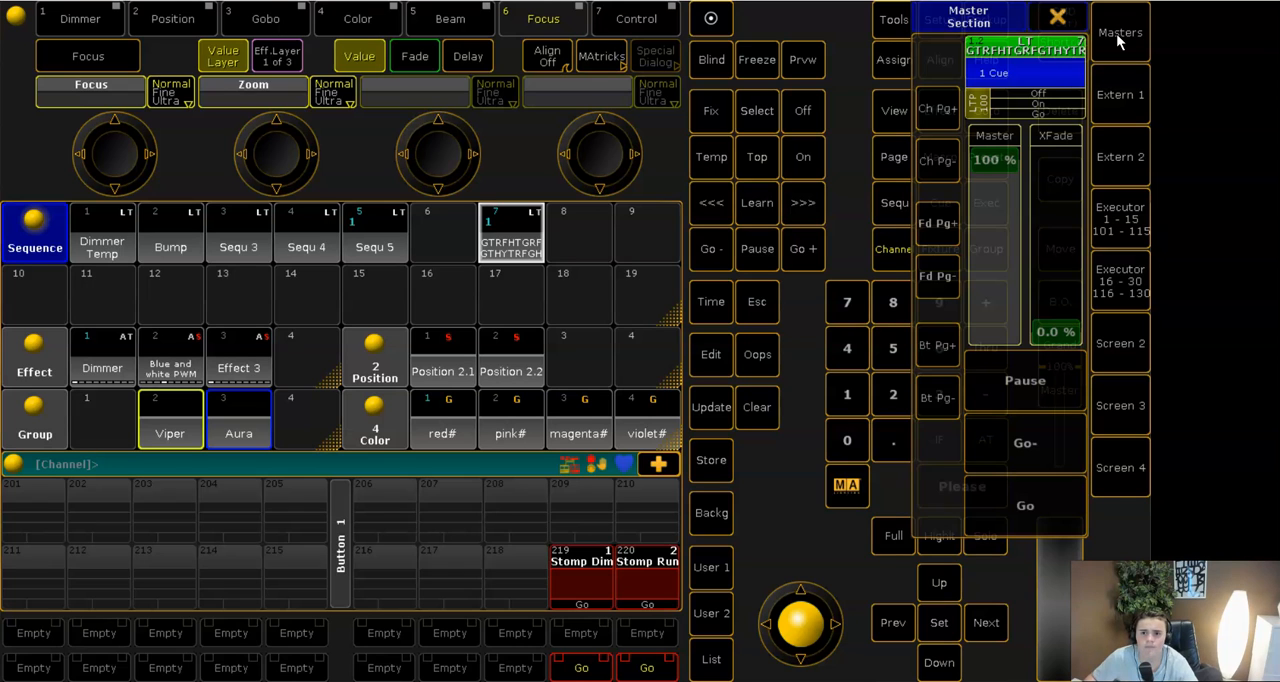
{"action": "left_click", "coordinate": [1118, 36]}
{"action": "left_click", "coordinate": [697, 466]}
{"action": "left_click", "coordinate": [895, 397]}
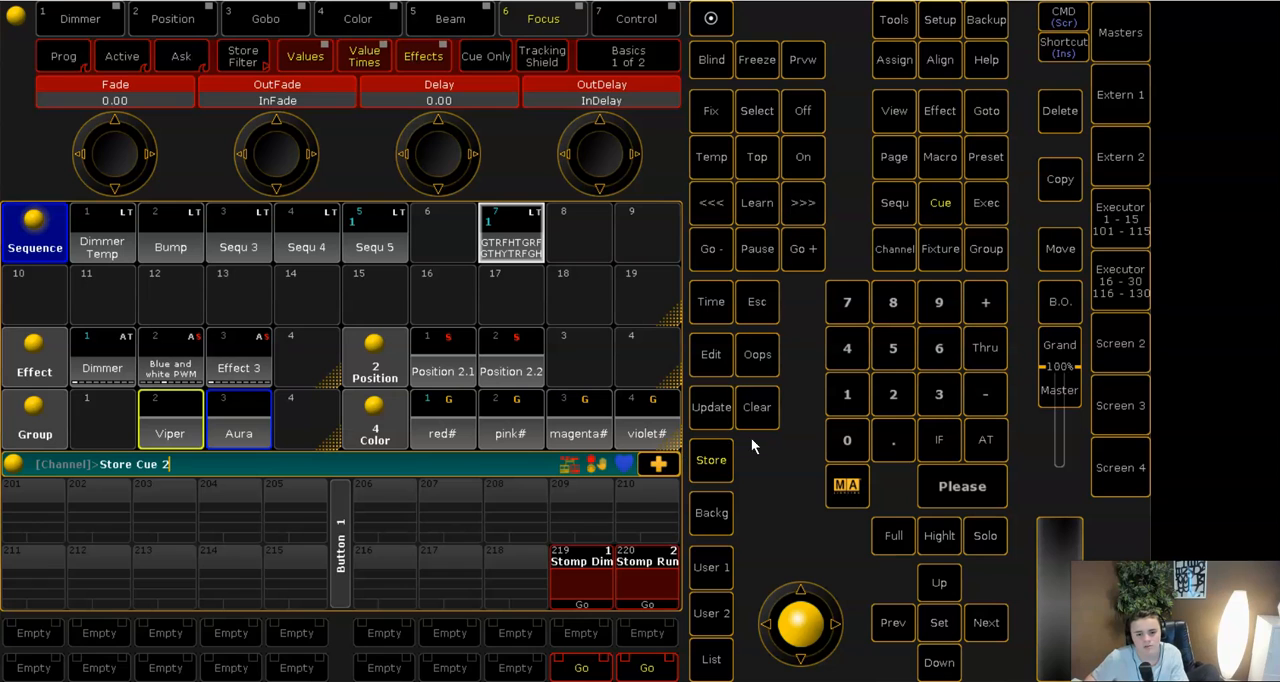
{"action": "left_click", "coordinate": [717, 457]}
{"action": "left_click", "coordinate": [884, 396]}
{"action": "left_click", "coordinate": [943, 490]}
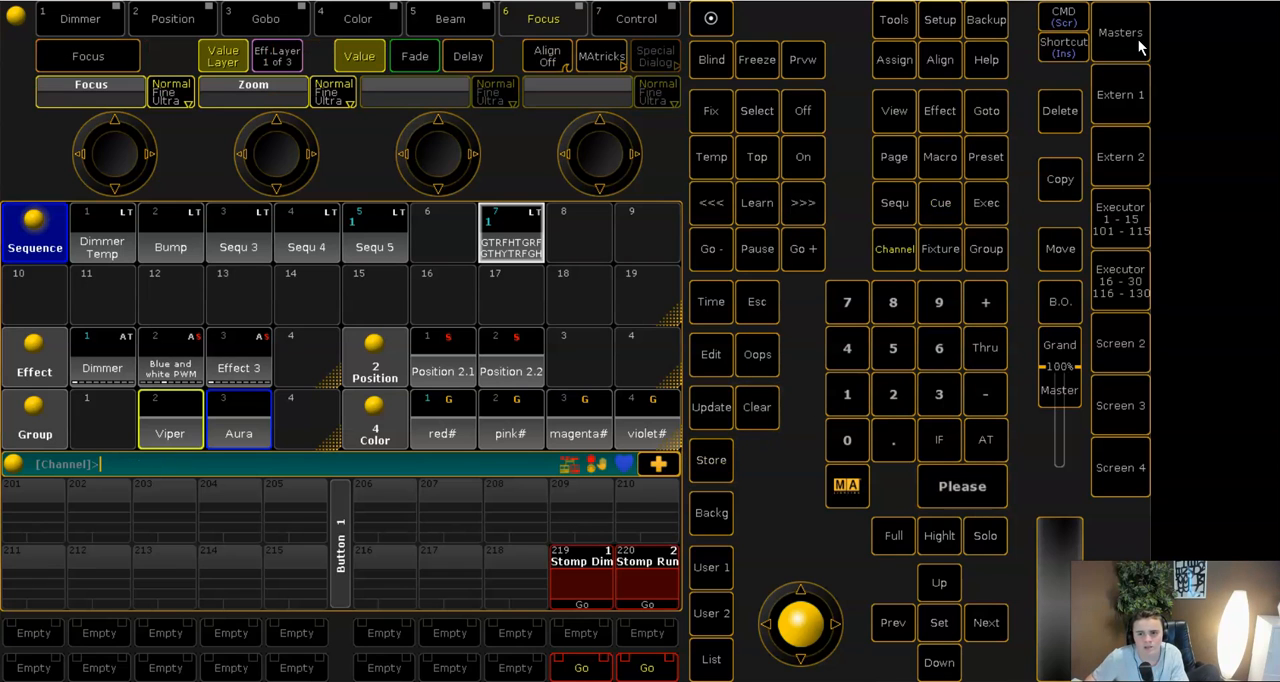
- Advance the selected sequence from the master section and check the result in the stage view
{"action": "left_click", "coordinate": [1125, 36]}
{"action": "left_click", "coordinate": [1035, 504]}
{"action": "left_click", "coordinate": [1074, 15]}
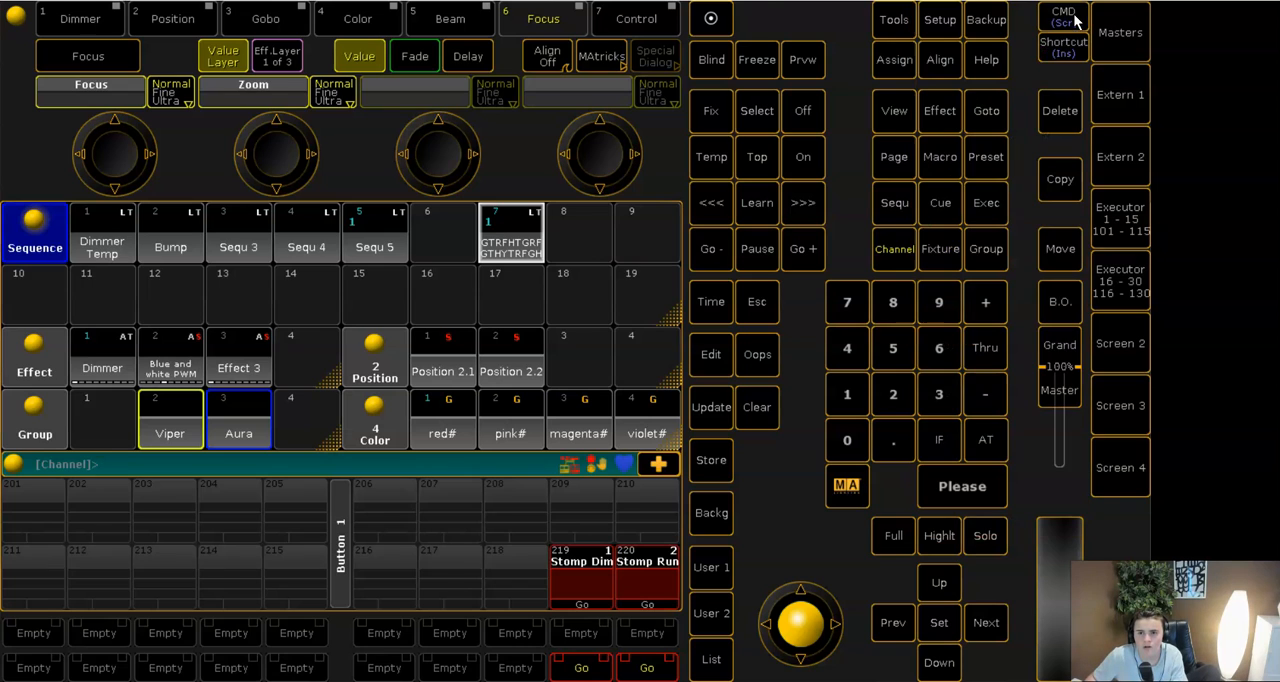
{"action": "left_click", "coordinate": [1234, 1]}
{"action": "left_click", "coordinate": [935, 487]}
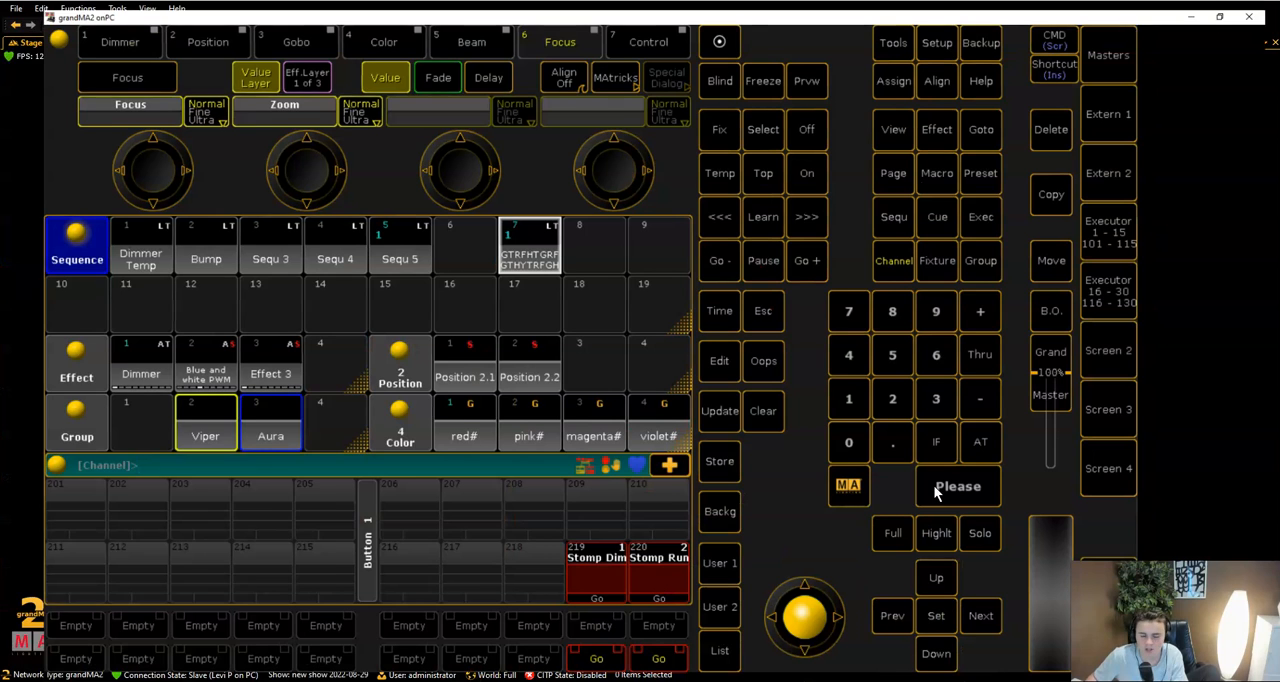
- Select the Aura group, bring up its intensity and adjust the beams' tilt while watching the stage view
{"action": "left_click", "coordinate": [250, 428]}
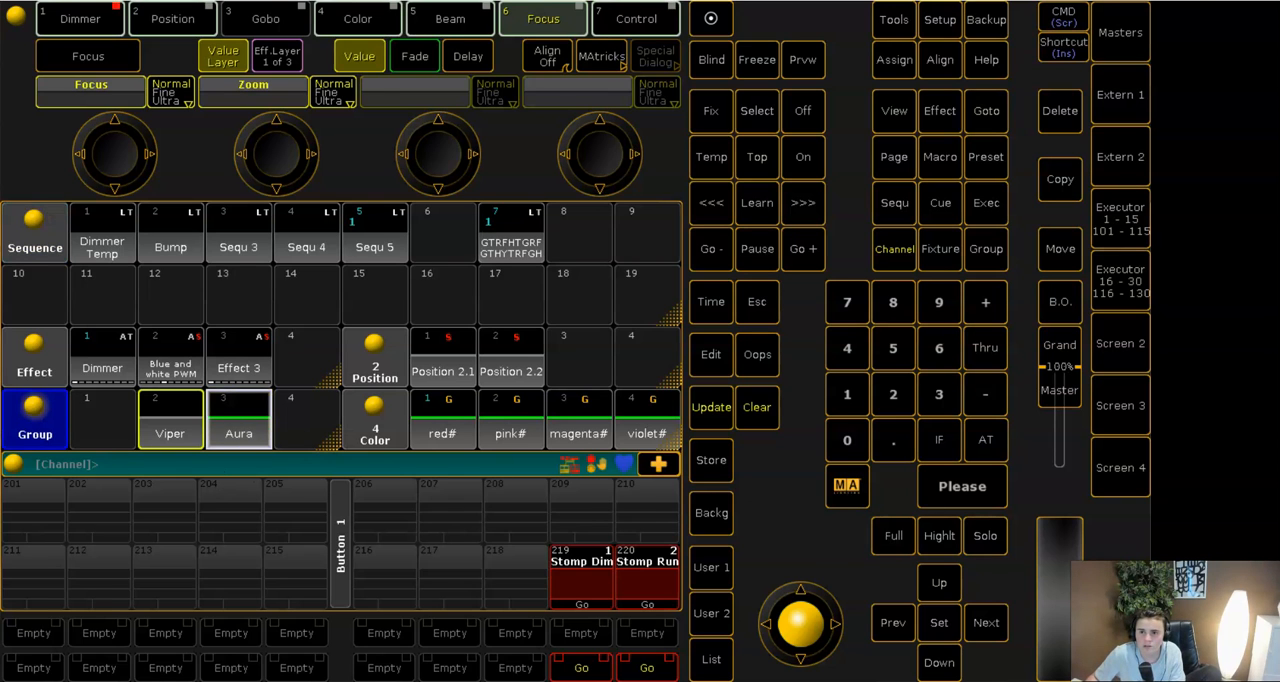
{"action": "left_click", "coordinate": [1234, 1]}
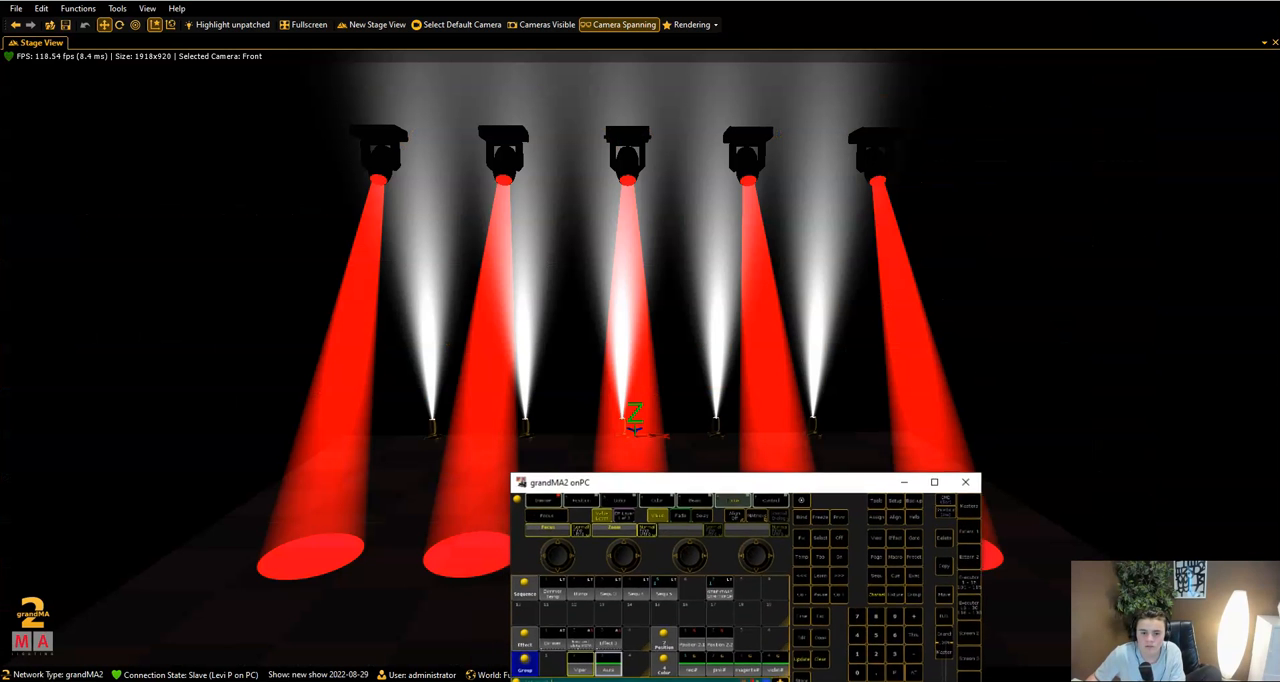
{"action": "left_click", "coordinate": [590, 506]}
{"action": "scroll", "coordinate": [632, 565], "scroll_direction": "down", "scroll_amount": 10}
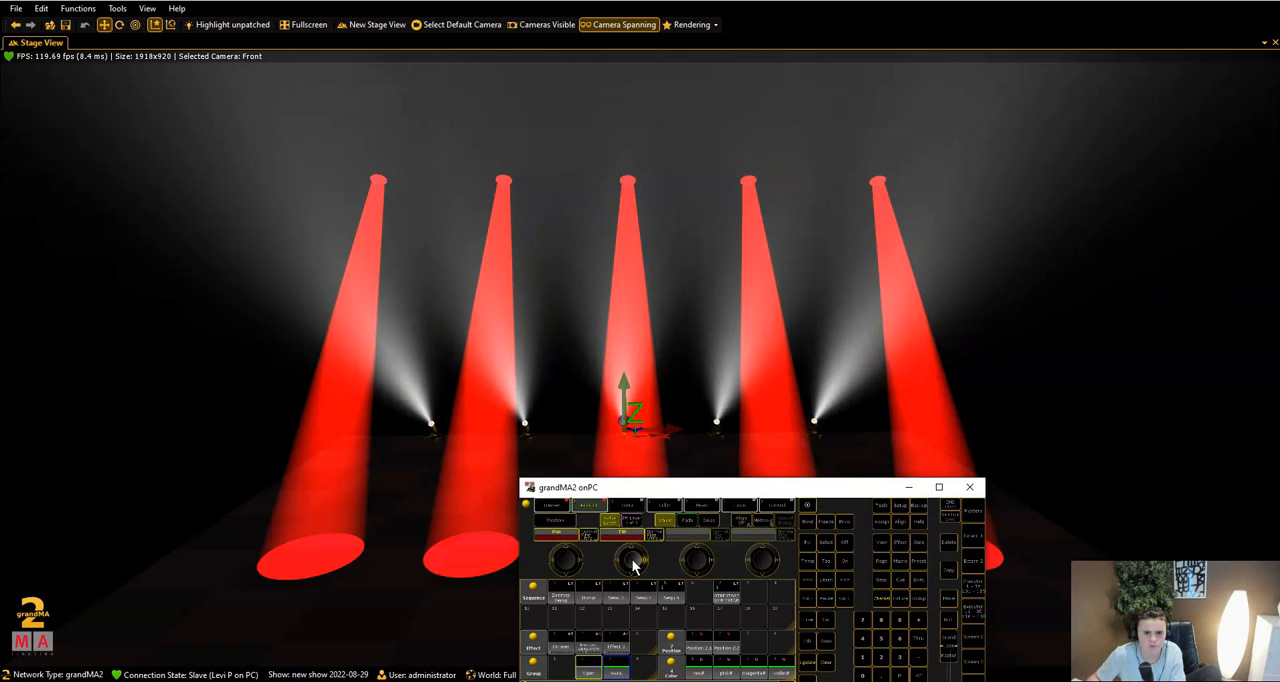
{"action": "scroll", "coordinate": [632, 565], "scroll_direction": "up", "scroll_amount": 10}
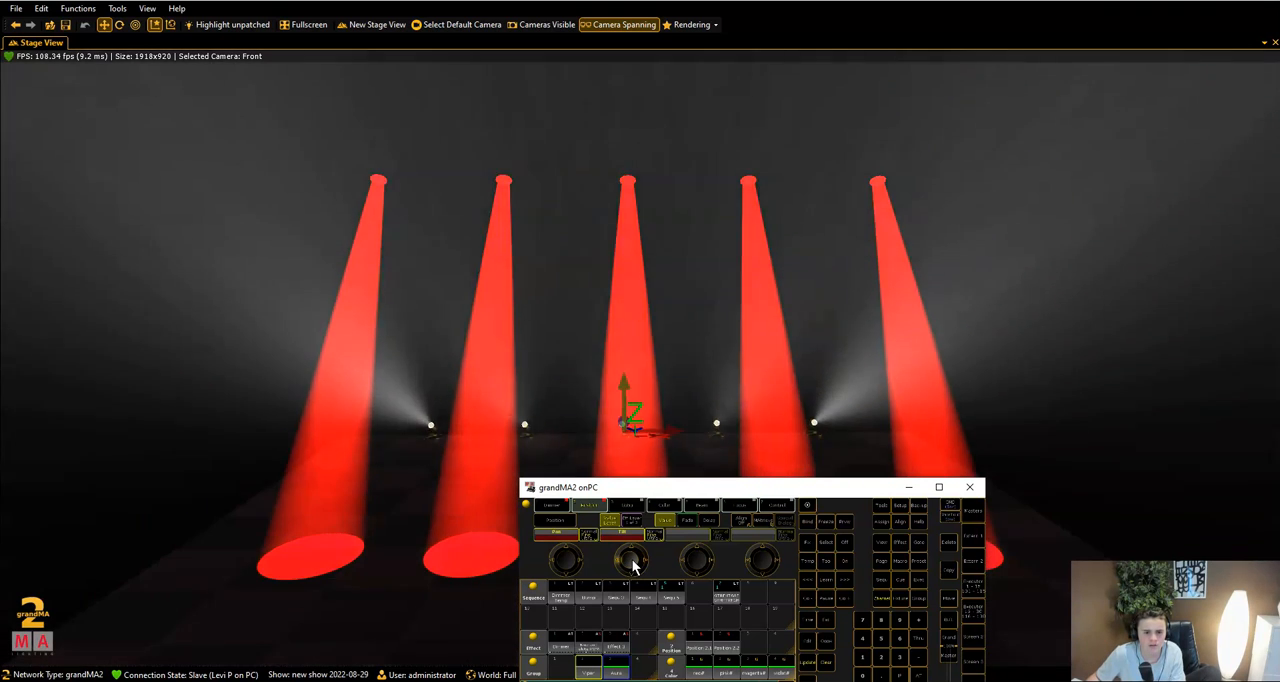
- Adjust the zoom of the Aura group's beams while watching the stage view
{"action": "left_click", "coordinate": [740, 507]}
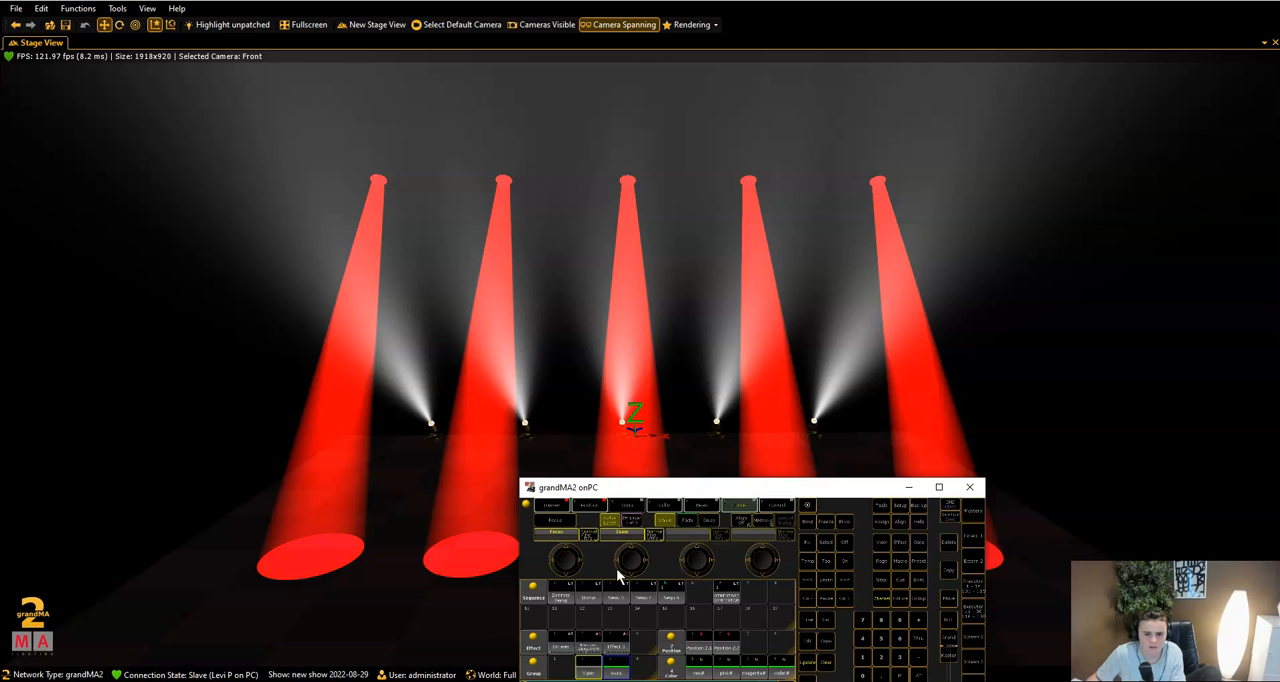
{"action": "scroll", "coordinate": [629, 567], "scroll_direction": "up", "scroll_amount": 5}
{"action": "scroll", "coordinate": [629, 567], "scroll_direction": "down", "scroll_amount": 8}
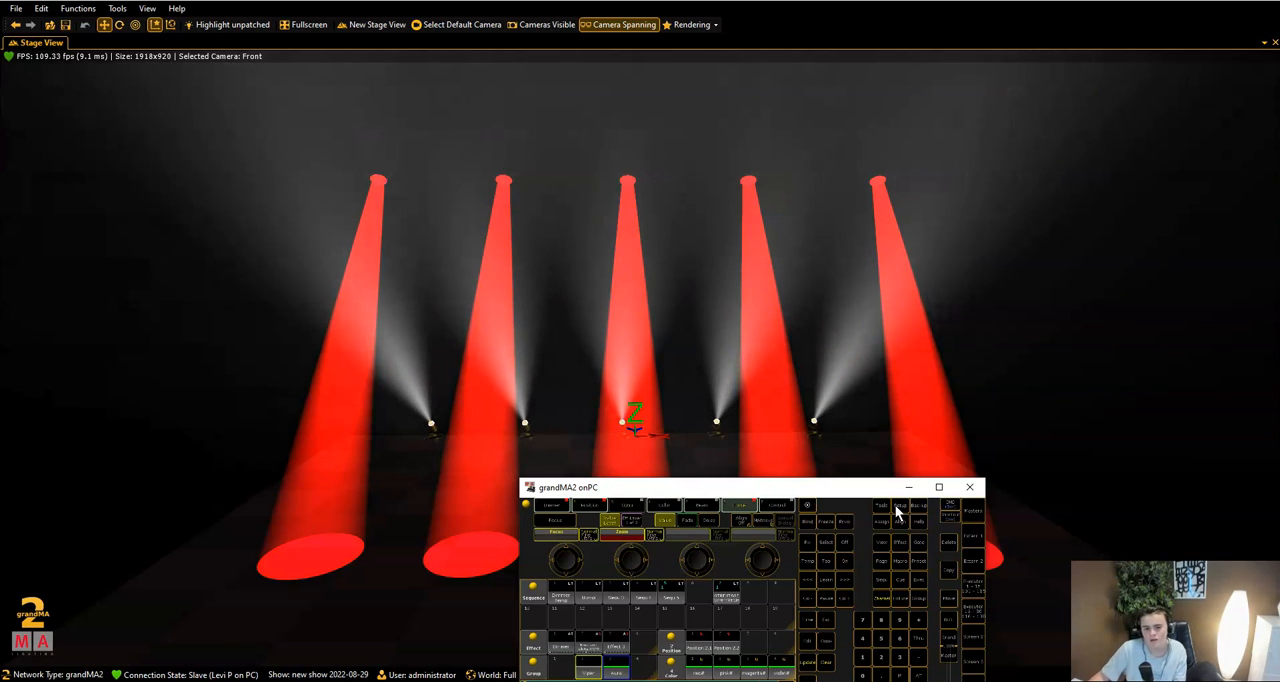
- Apply the lavender# color preset to the Aura group and check the color in the stage view
{"action": "left_click", "coordinate": [939, 487]}
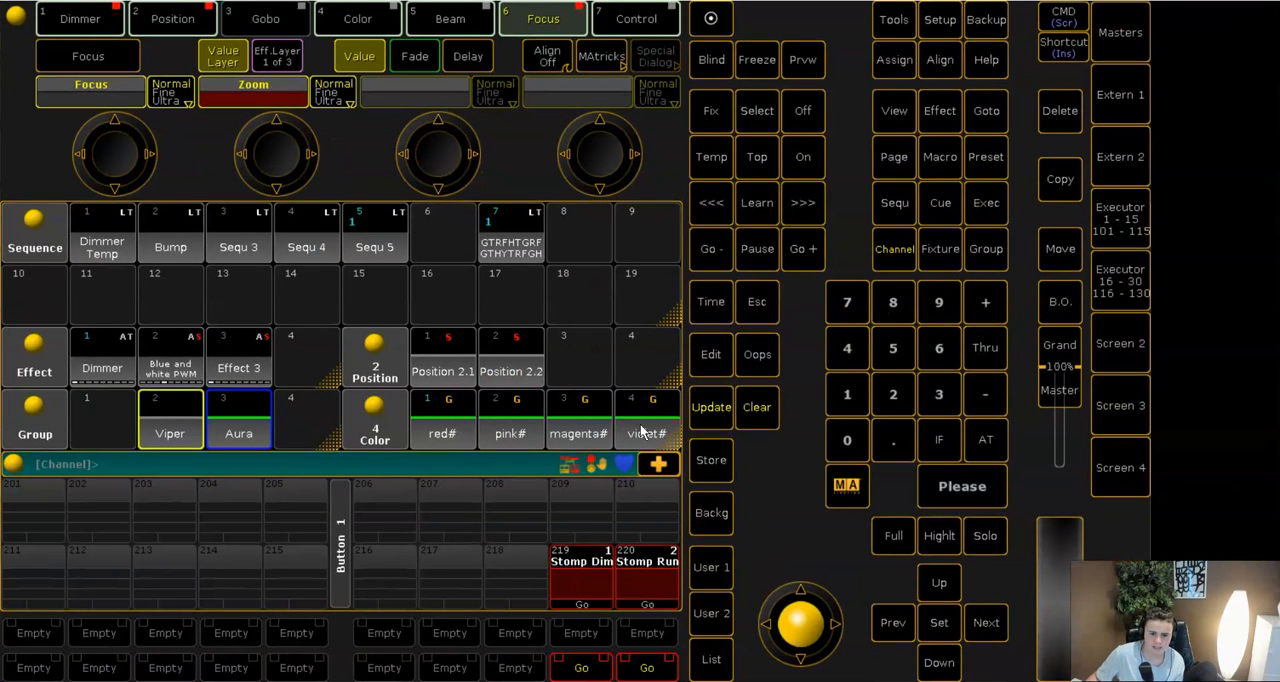
{"action": "scroll", "coordinate": [641, 428], "scroll_direction": "down", "scroll_amount": 1}
{"action": "scroll", "coordinate": [527, 437], "scroll_direction": "down", "scroll_amount": 1}
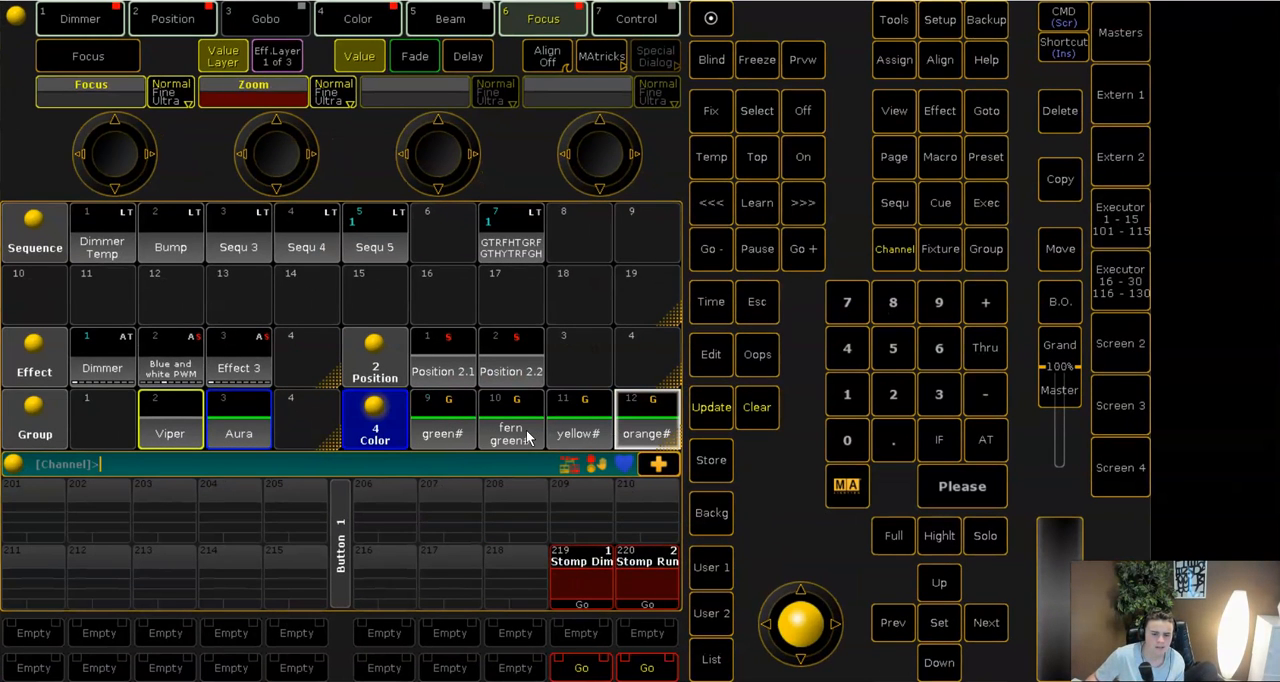
{"action": "scroll", "coordinate": [527, 437], "scroll_direction": "up", "scroll_amount": 1}
{"action": "left_click", "coordinate": [527, 437]}
{"action": "left_click", "coordinate": [1234, 2]}
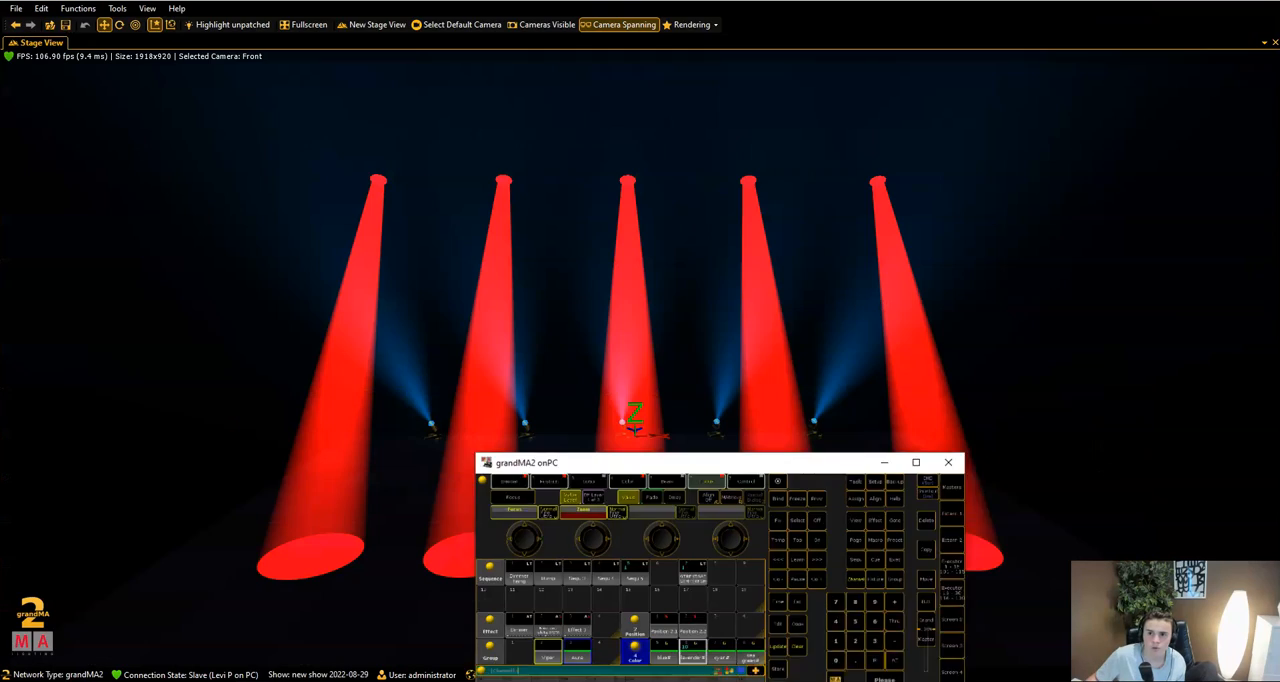
- Recolor the Aura group's beams with the blue# color preset and check them in the stage view
{"action": "left_click", "coordinate": [939, 487]}
{"action": "left_click", "coordinate": [648, 420]}
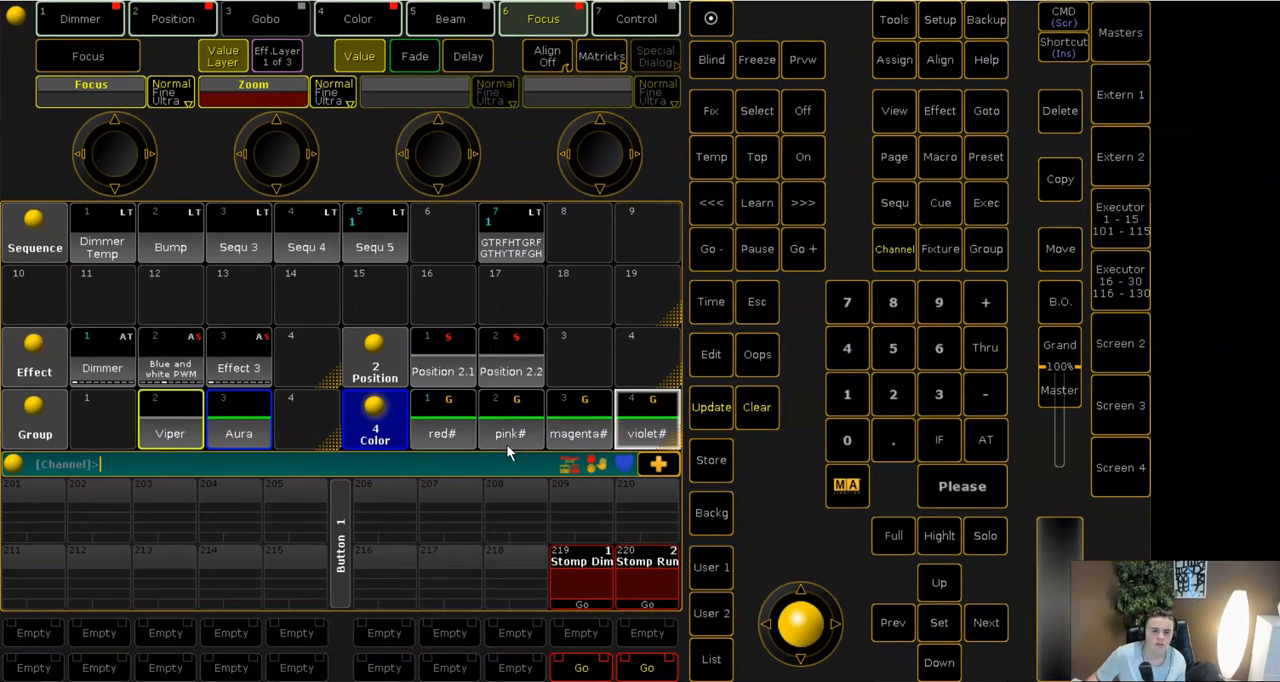
{"action": "left_click", "coordinate": [423, 425]}
{"action": "left_click", "coordinate": [1234, 3]}
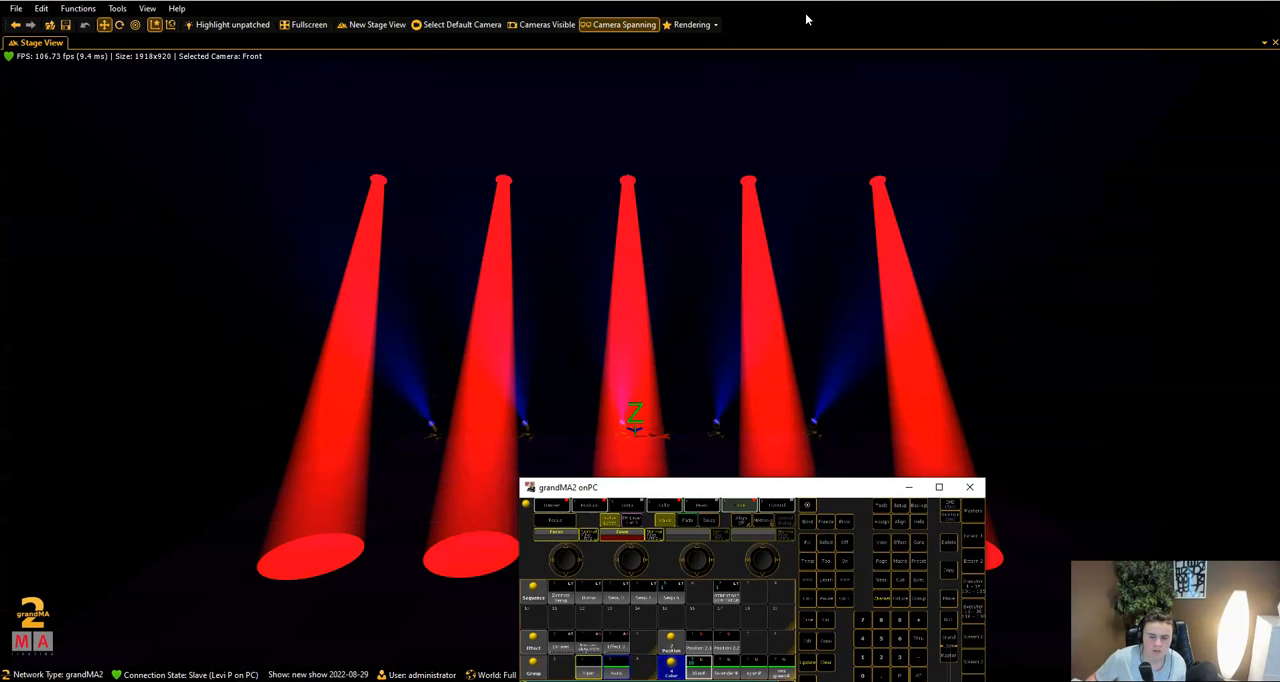
- Raise the stage view's rendering beam intensity to 500 and close the rendering settings
{"action": "left_click", "coordinate": [703, 30]}
{"action": "left_click", "coordinate": [709, 30]}
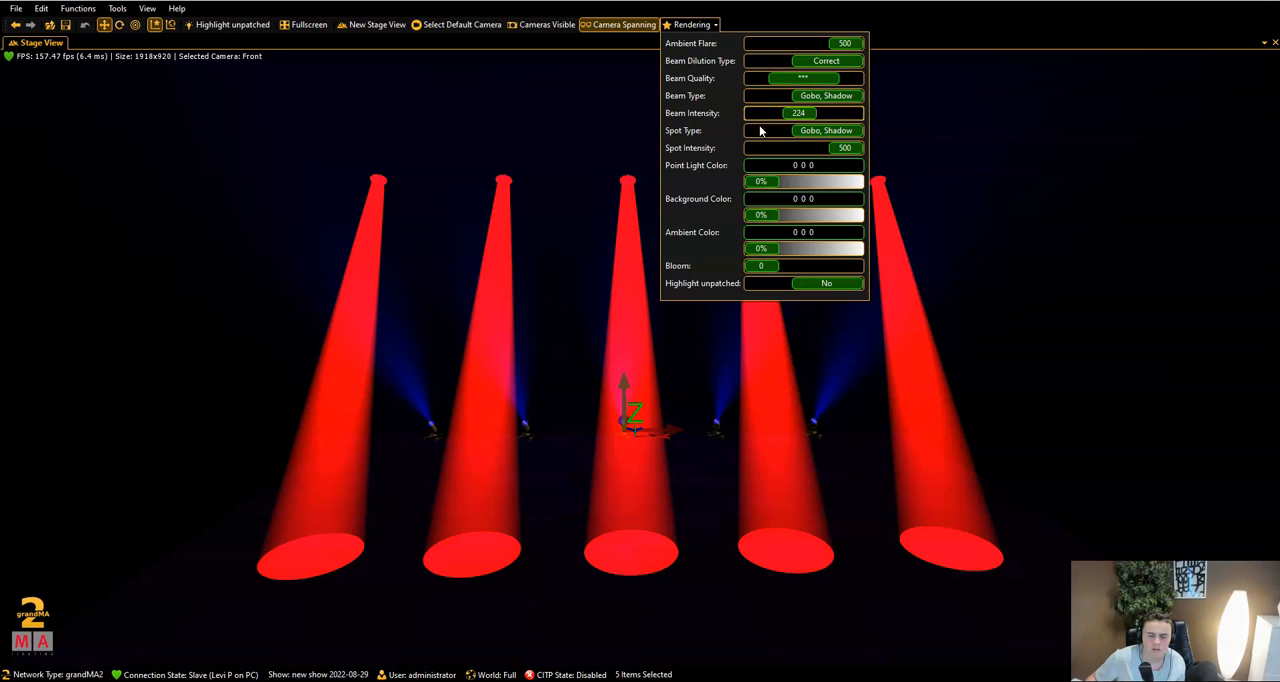
{"action": "left_click_drag", "start_coordinate": [801, 118], "coordinate": [873, 120]}
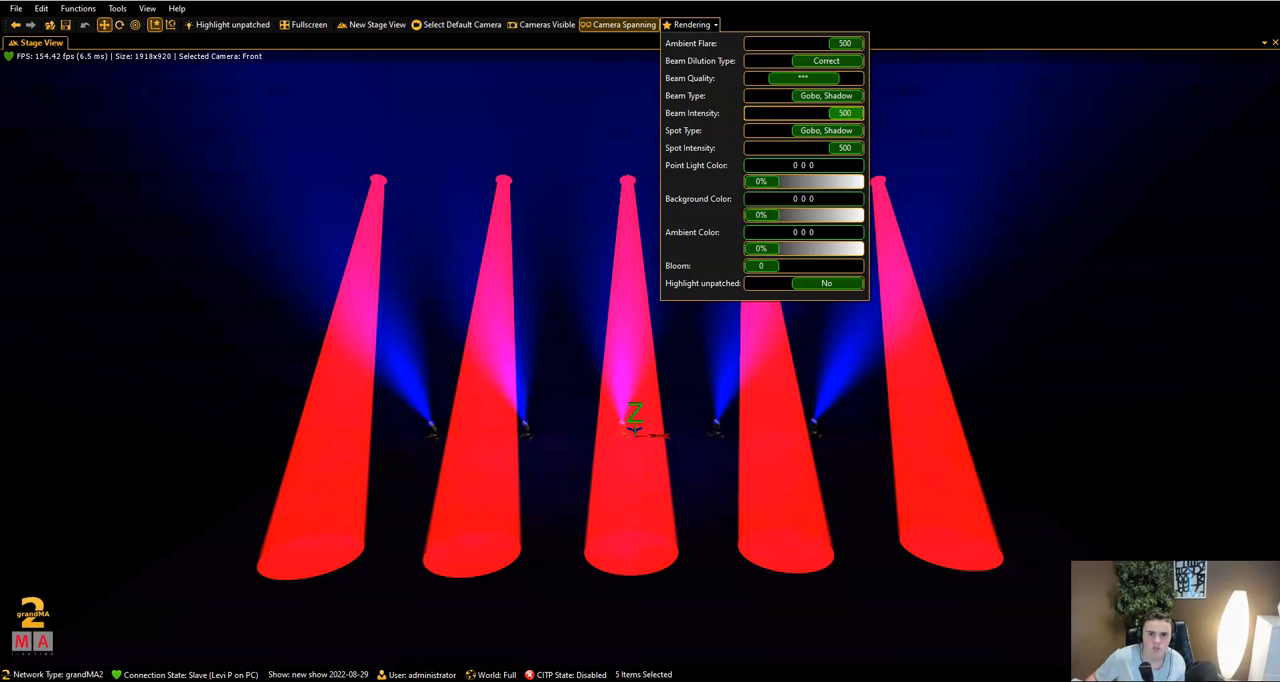
{"action": "left_click", "coordinate": [695, 25]}
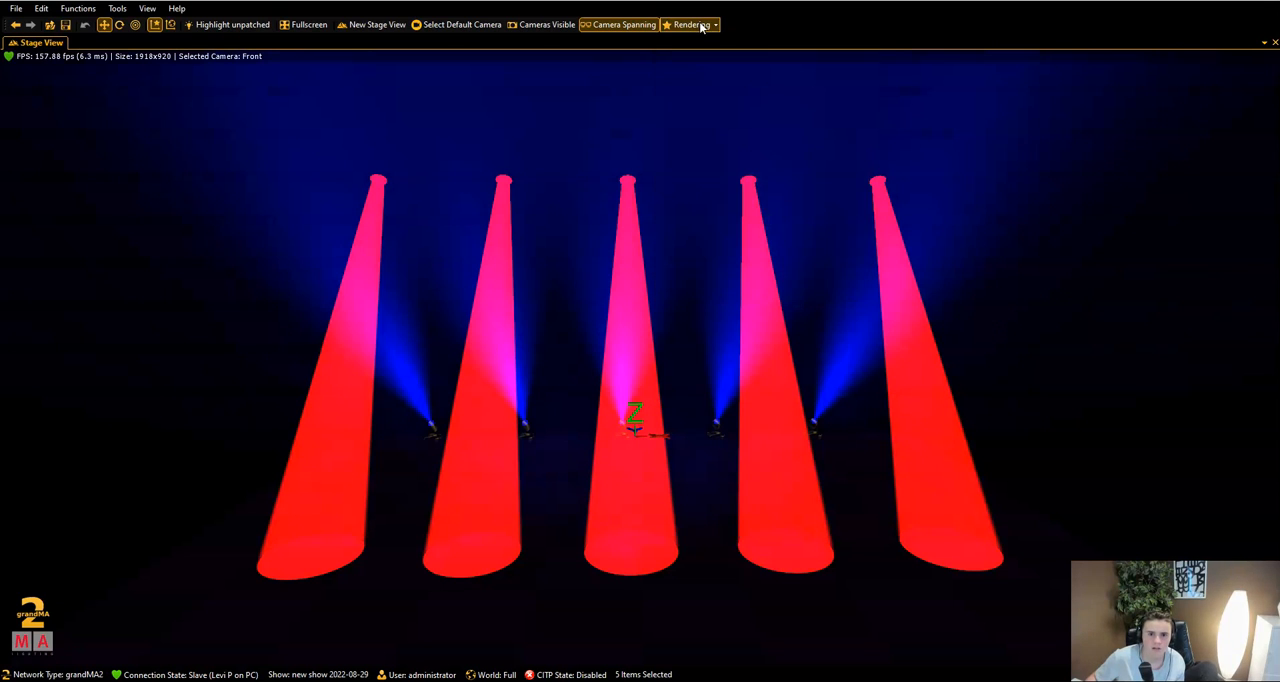
- Return to the main console screen and check the selected sequence's cues in the master section before closing it
{"action": "left_click", "coordinate": [598, 681]}
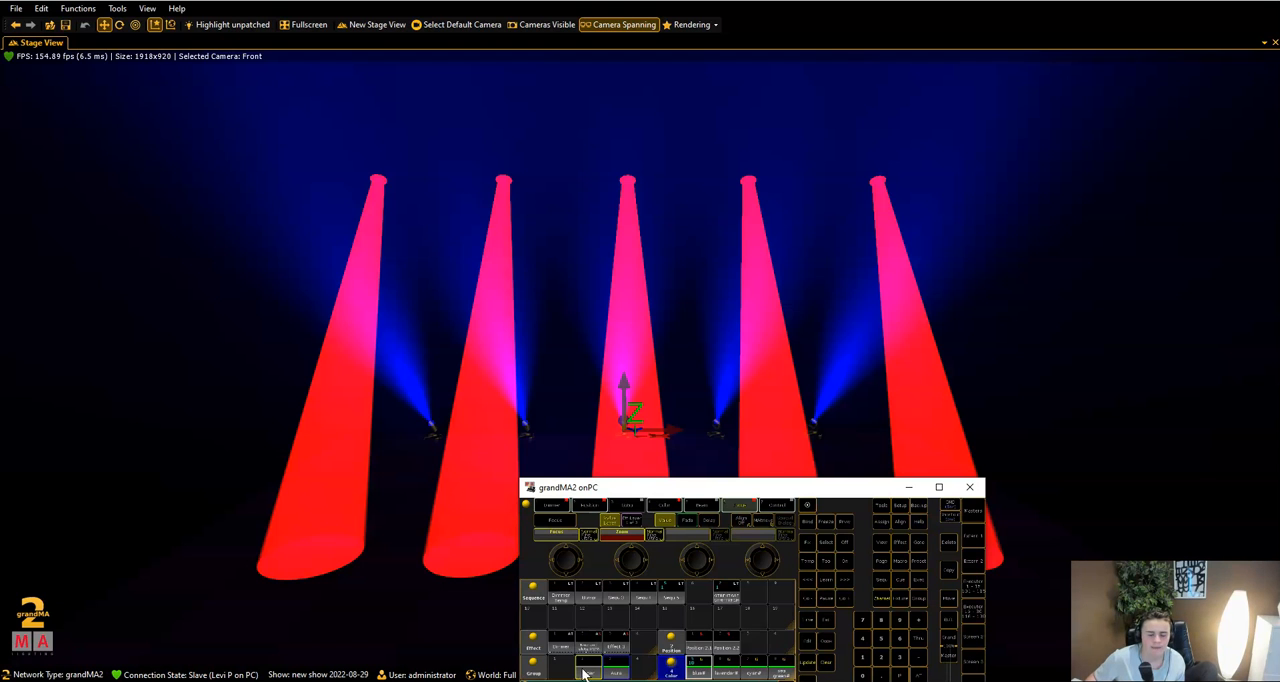
{"action": "left_click", "coordinate": [938, 487]}
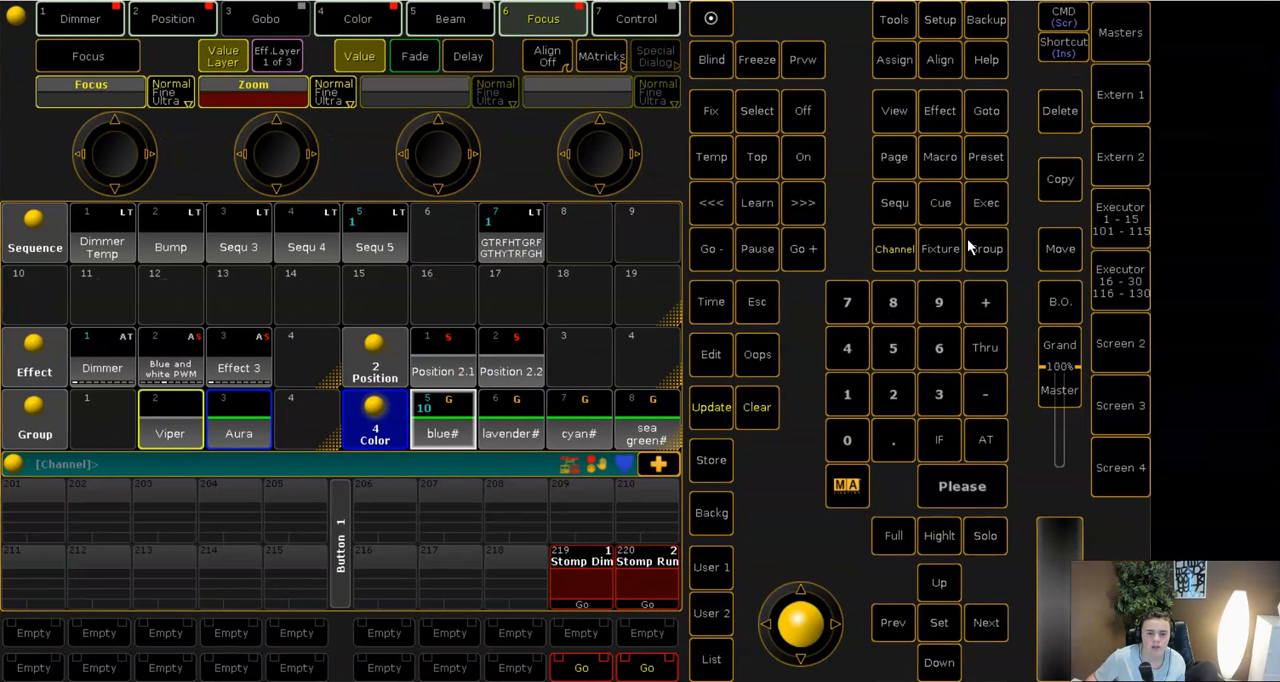
{"action": "left_click", "coordinate": [1121, 42]}
{"action": "left_click", "coordinate": [1121, 42]}
{"action": "left_click", "coordinate": [1121, 48]}
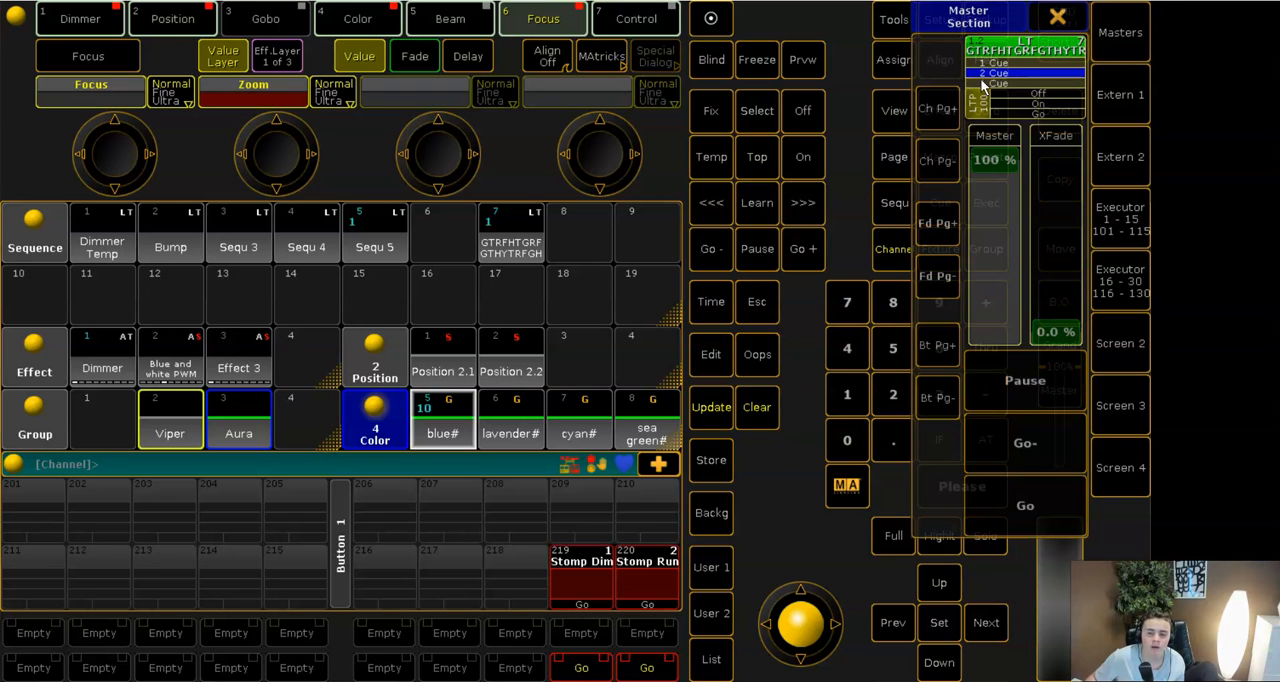
{"action": "left_click", "coordinate": [1060, 17]}
- Store the blue Aura look into cue 2 of the selected sequence using Merge, and clear the programmer
{"action": "left_click", "coordinate": [713, 460]}
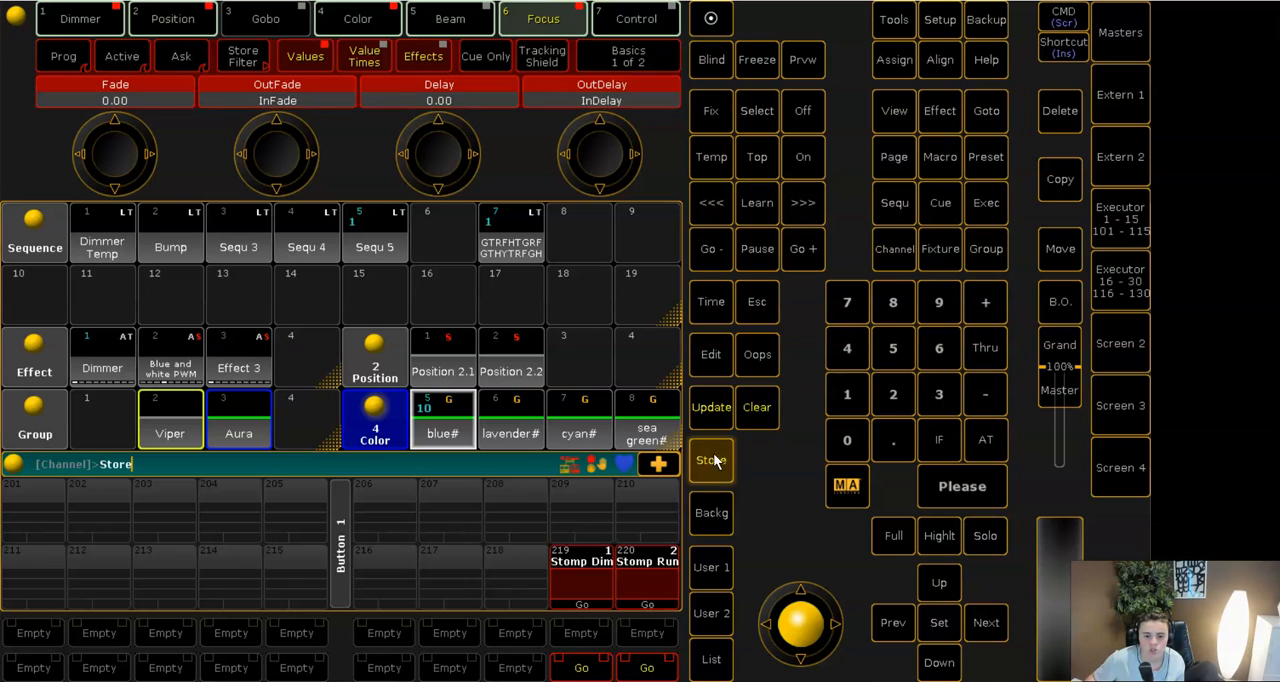
{"action": "left_click", "coordinate": [893, 397]}
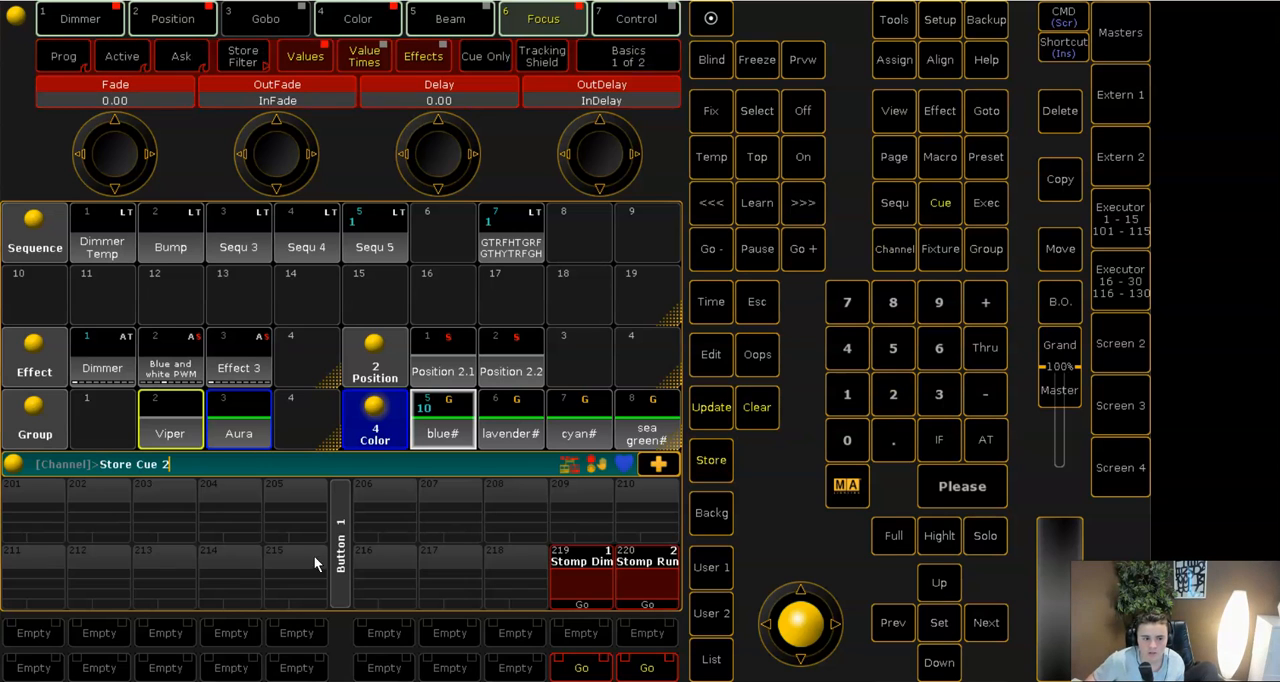
{"action": "left_click", "coordinate": [981, 488]}
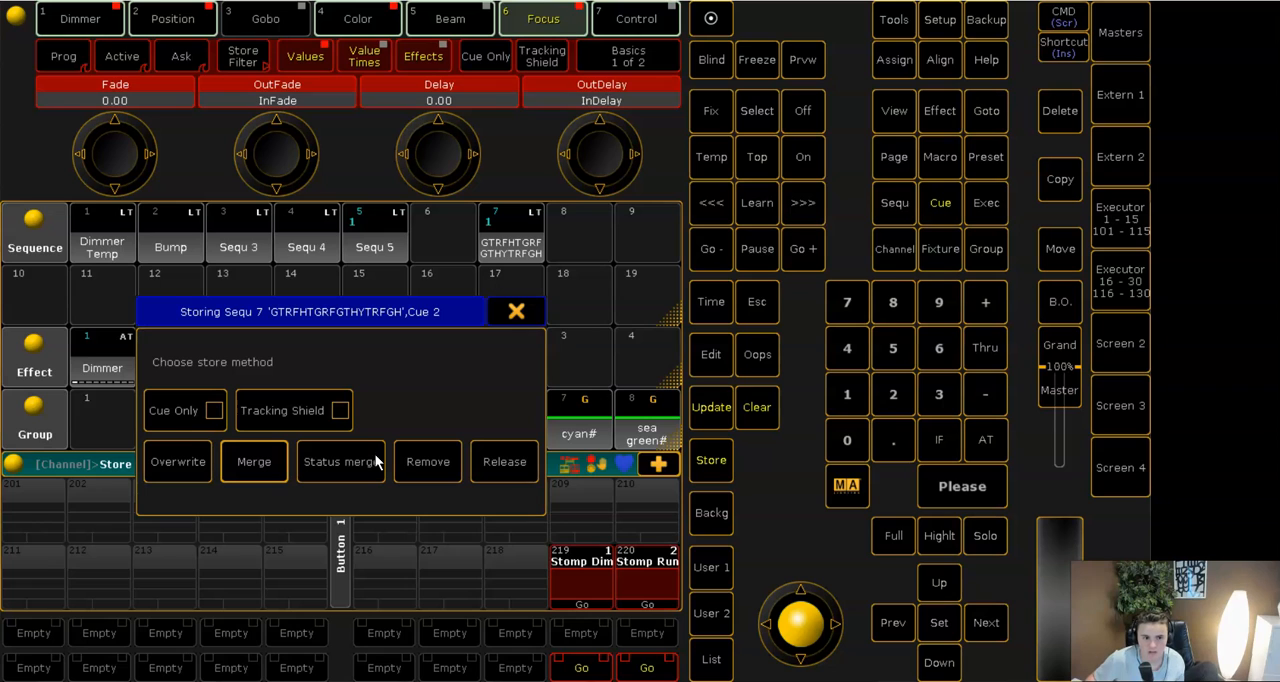
{"action": "left_click", "coordinate": [257, 454]}
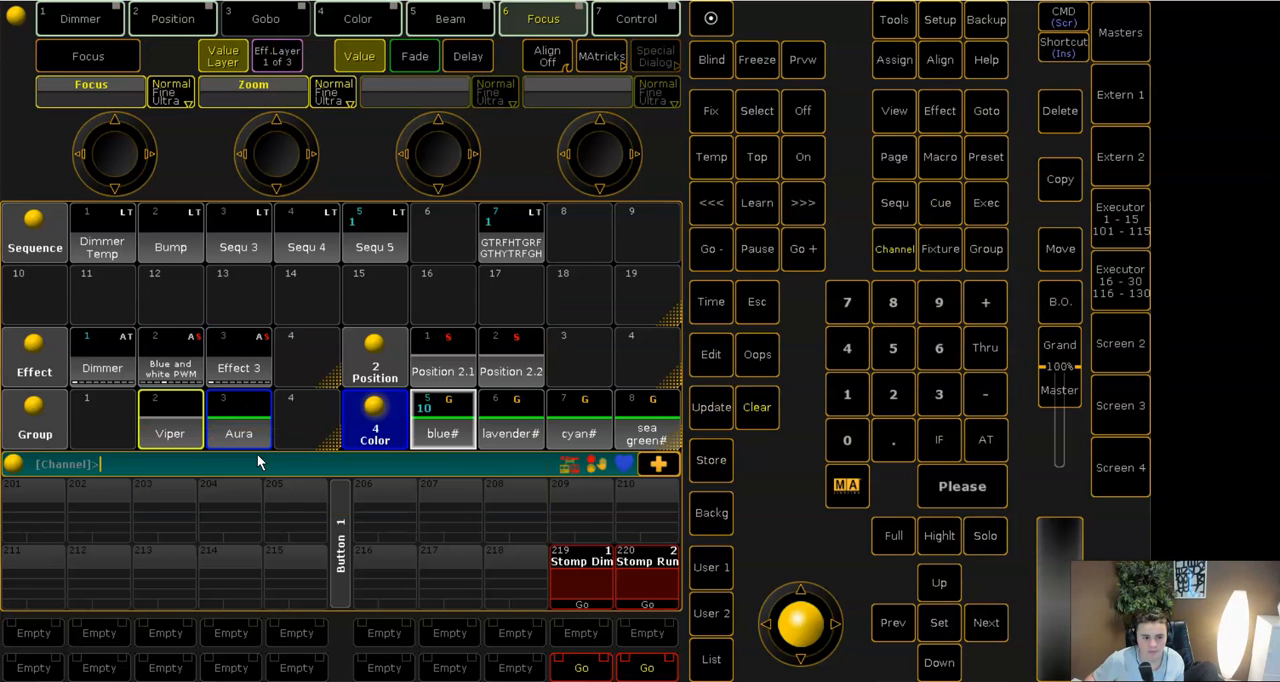
{"action": "left_click", "coordinate": [757, 410]}
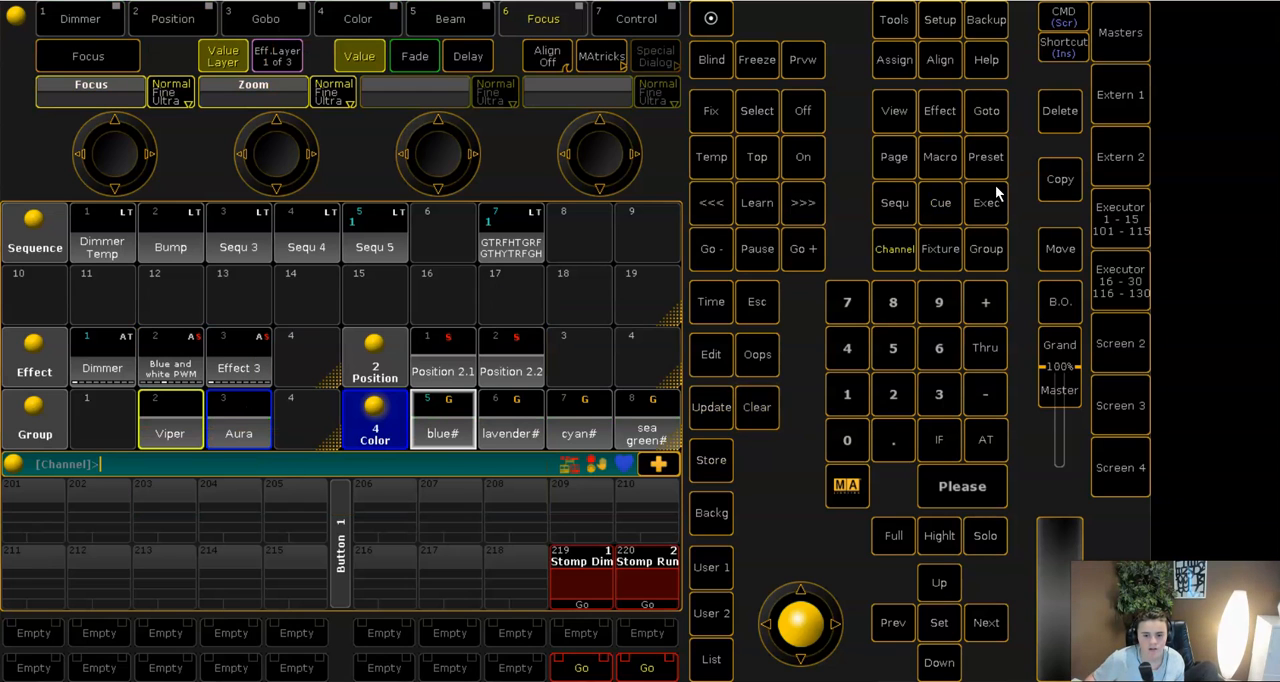
- Play the selected sequence back and forth between cues 1 and 2 from the master section while watching the stage view
{"action": "left_click", "coordinate": [1217, 14]}
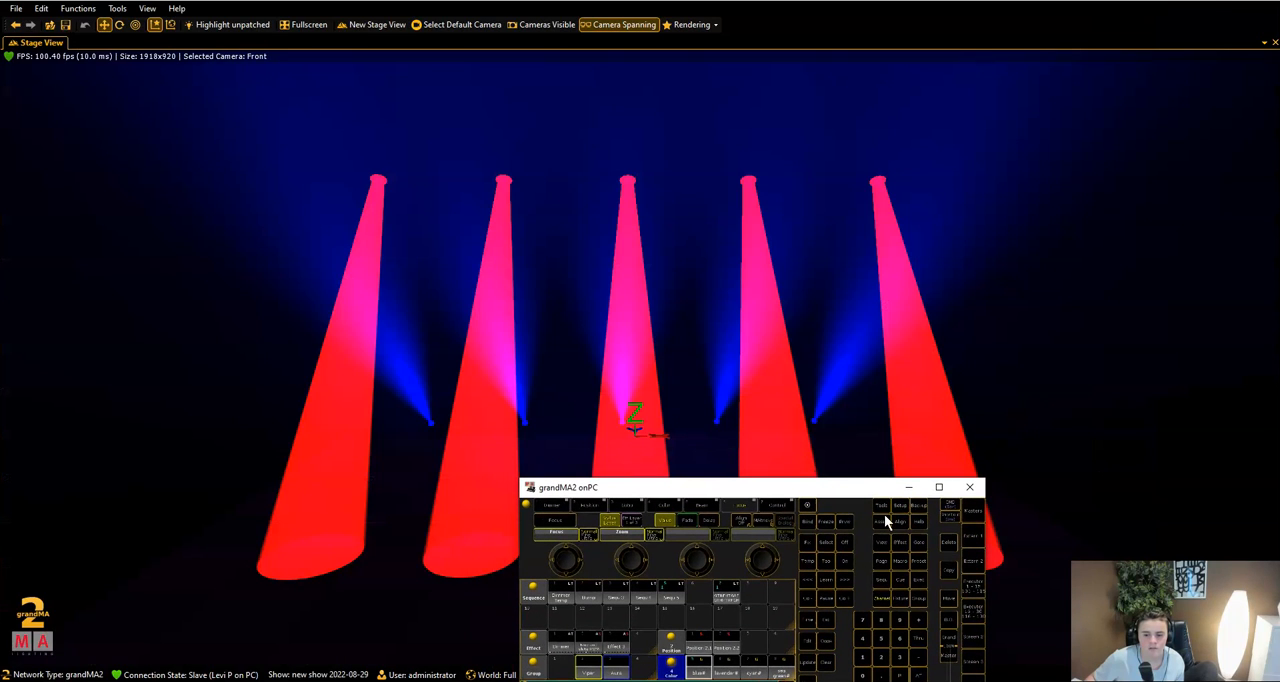
{"action": "left_click", "coordinate": [969, 519]}
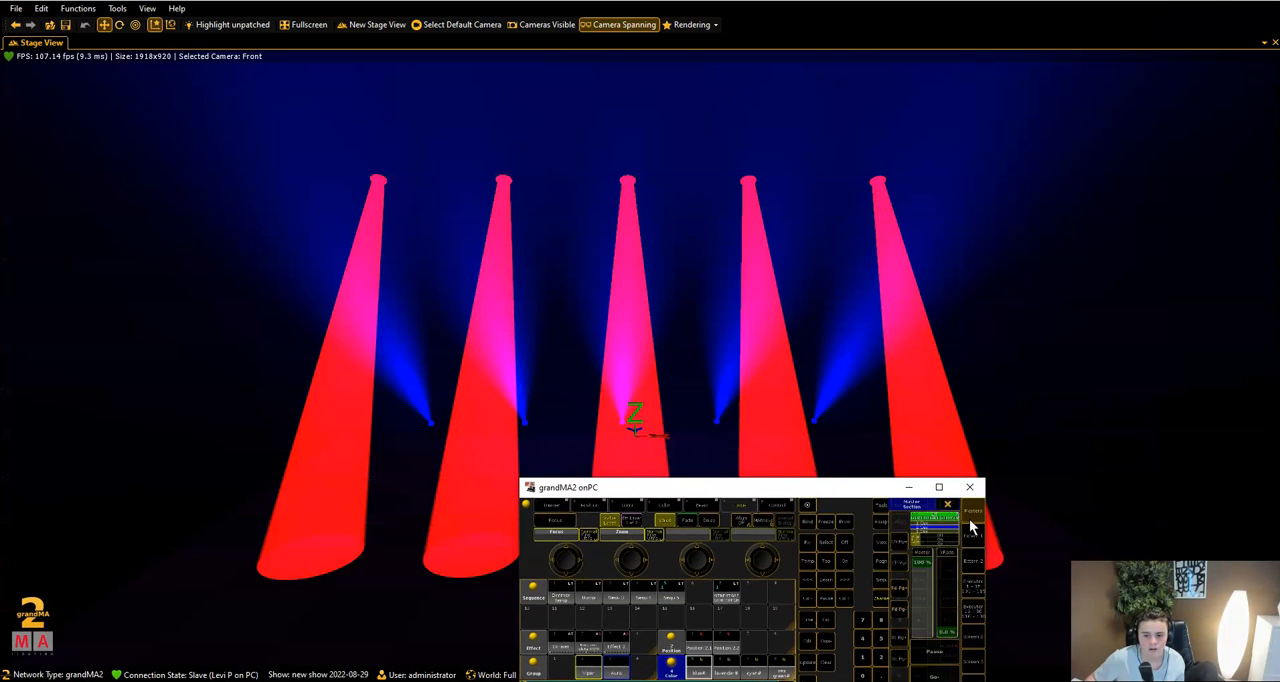
{"action": "left_click_drag", "start_coordinate": [861, 489], "coordinate": [874, 461]}
{"action": "left_click", "coordinate": [944, 647]}
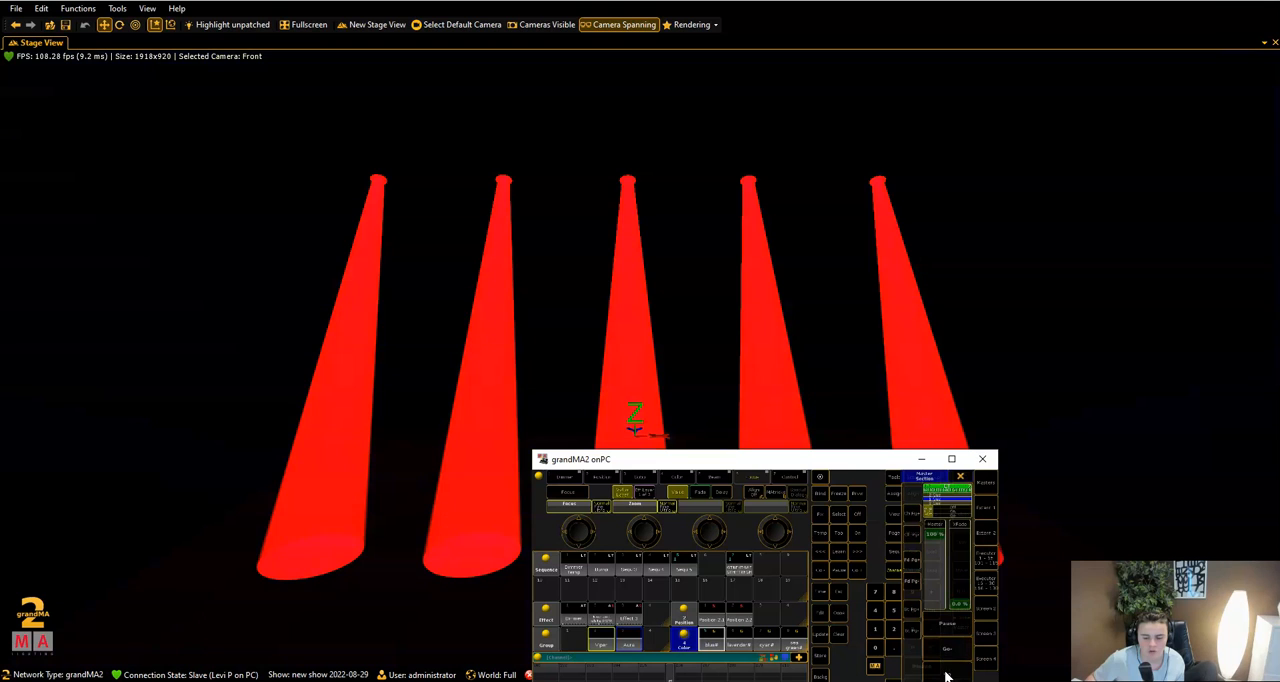
{"action": "left_click", "coordinate": [945, 673]}
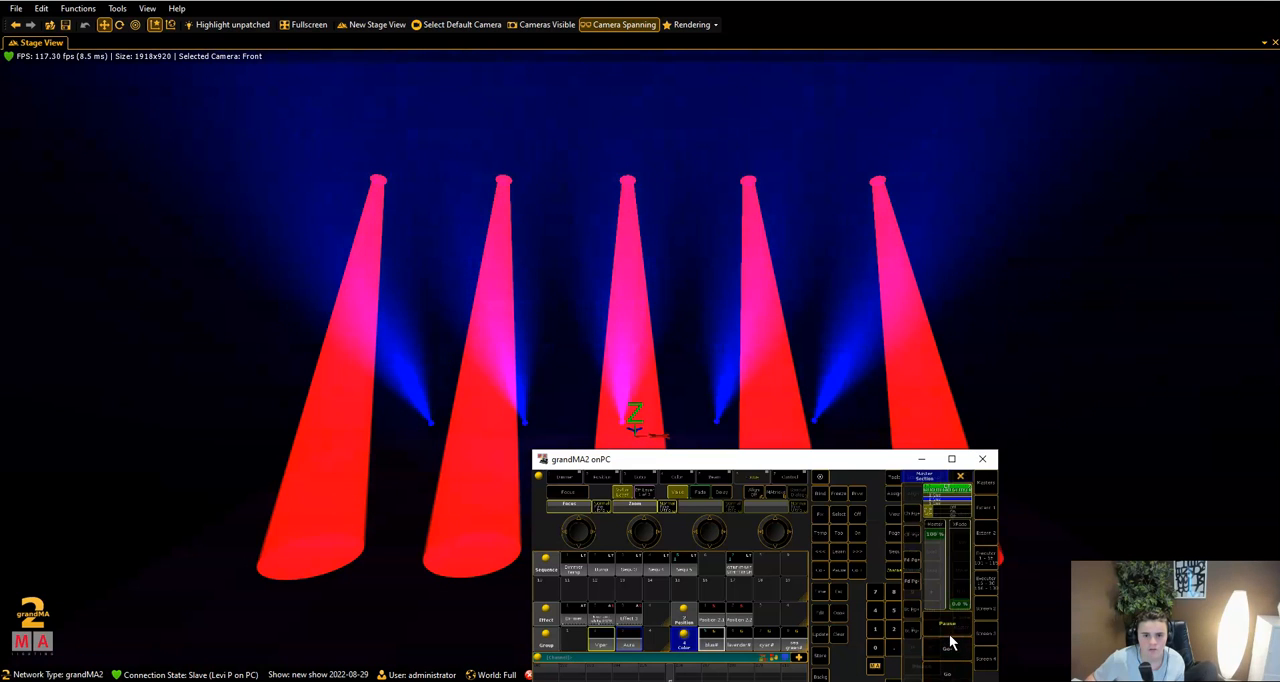
{"action": "left_click", "coordinate": [951, 652]}
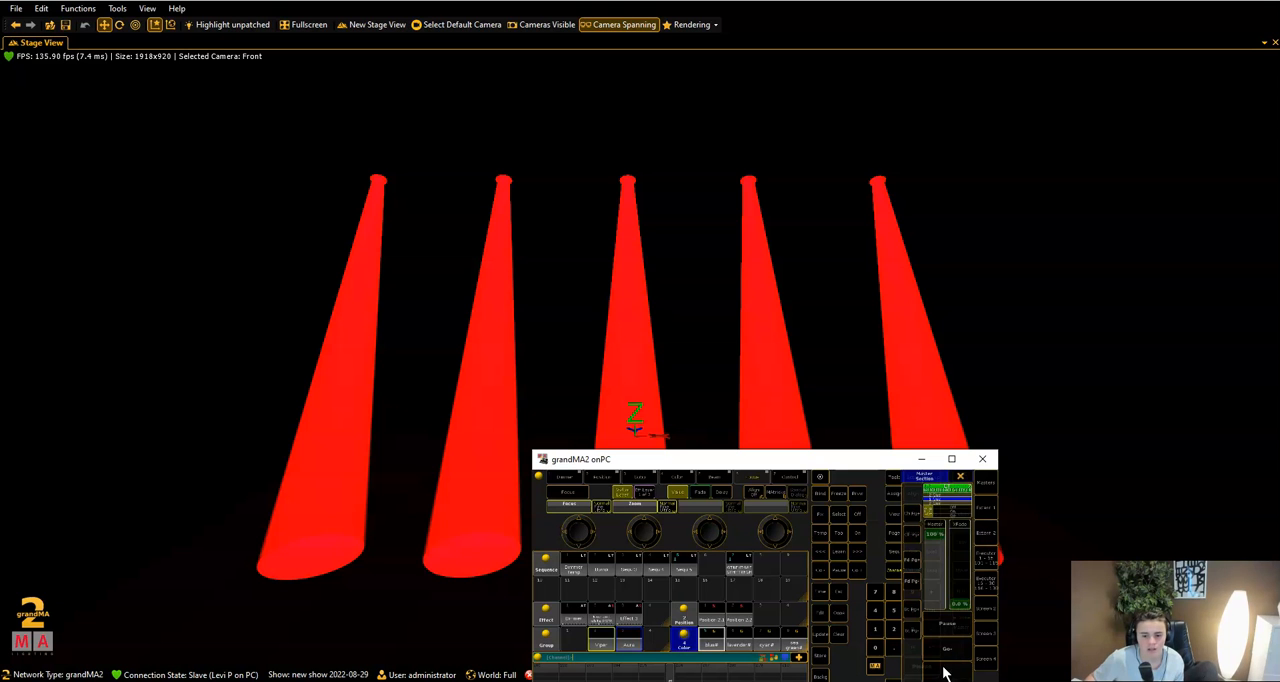
{"action": "left_click", "coordinate": [940, 674]}
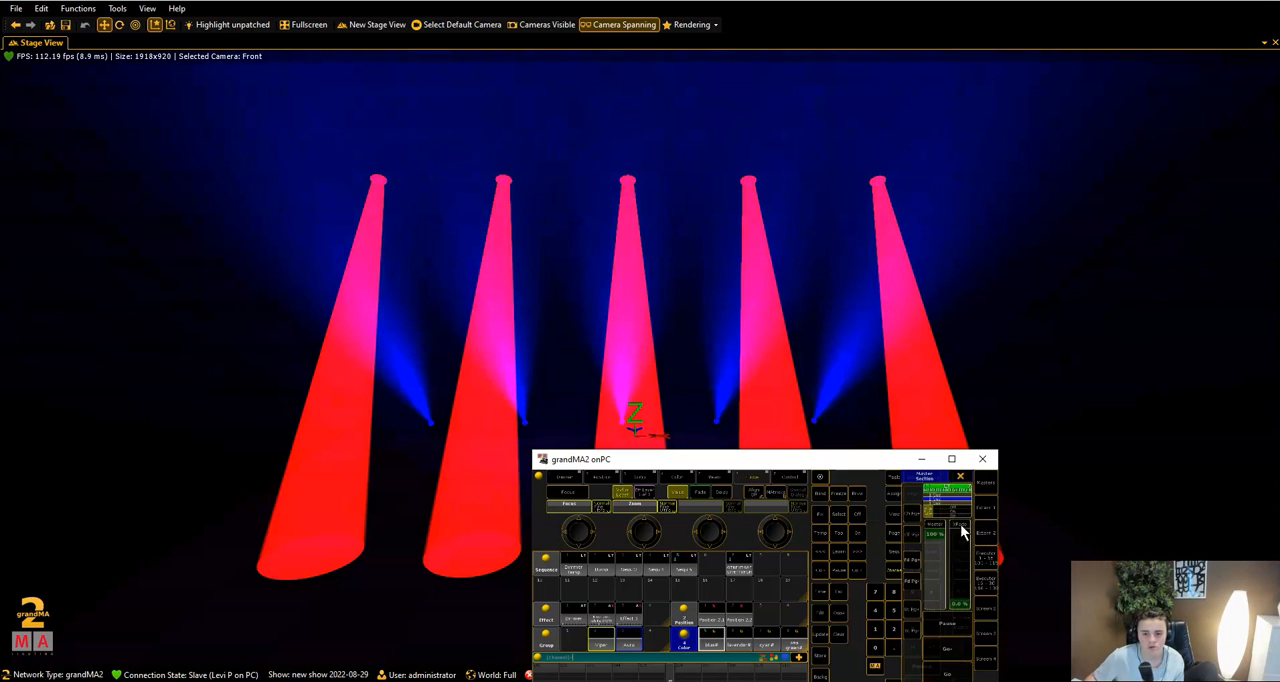
- Open the selected executor's cue list on the enlarged console and examine the fade times of both cues
{"action": "left_click", "coordinate": [955, 461]}
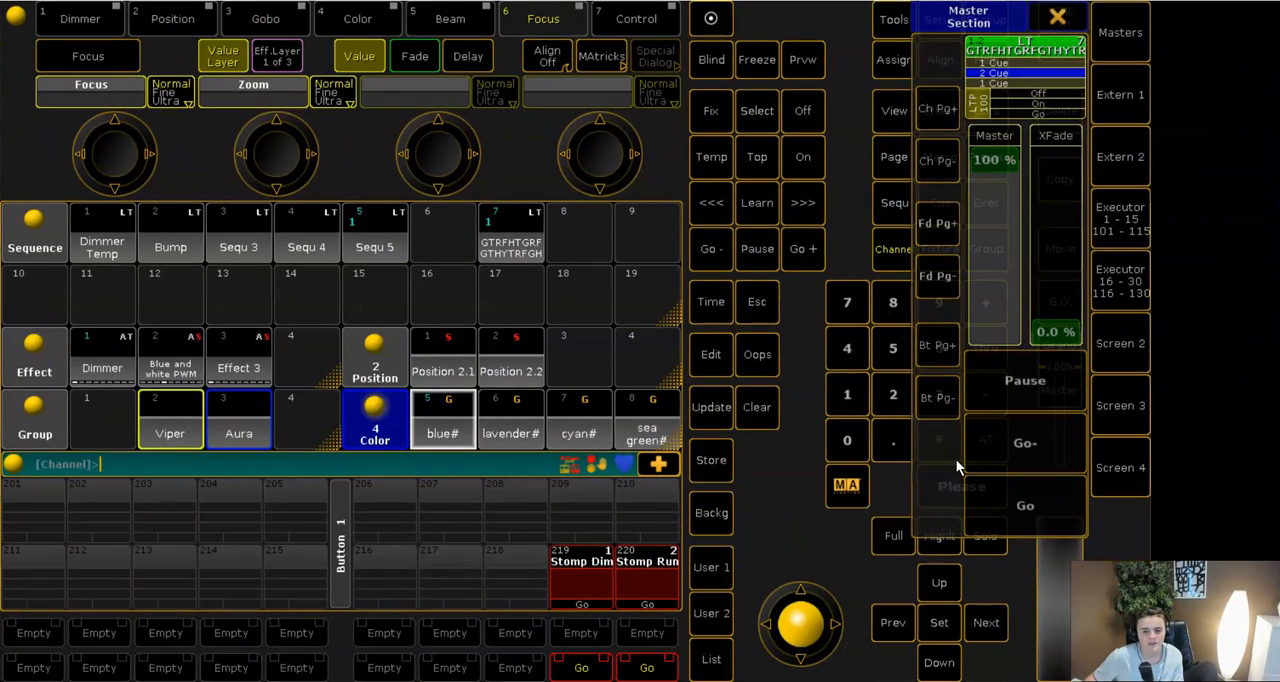
{"action": "left_click", "coordinate": [1062, 77]}
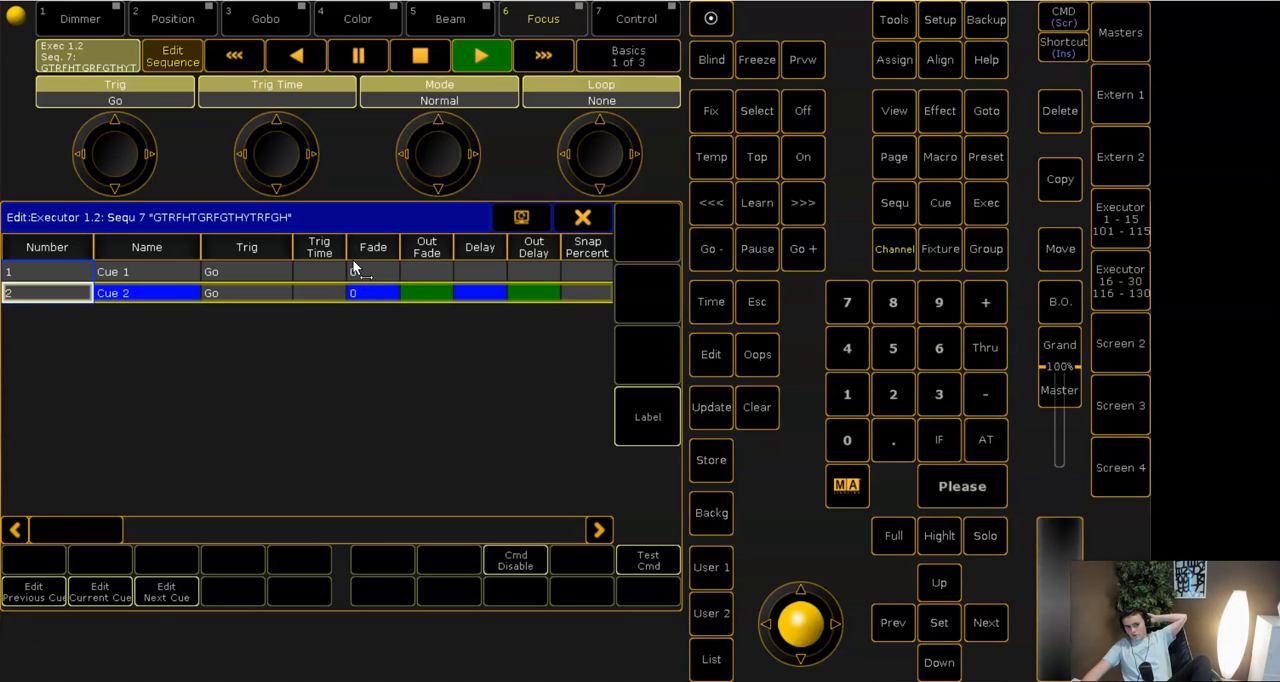
{"action": "left_click", "coordinate": [360, 265]}
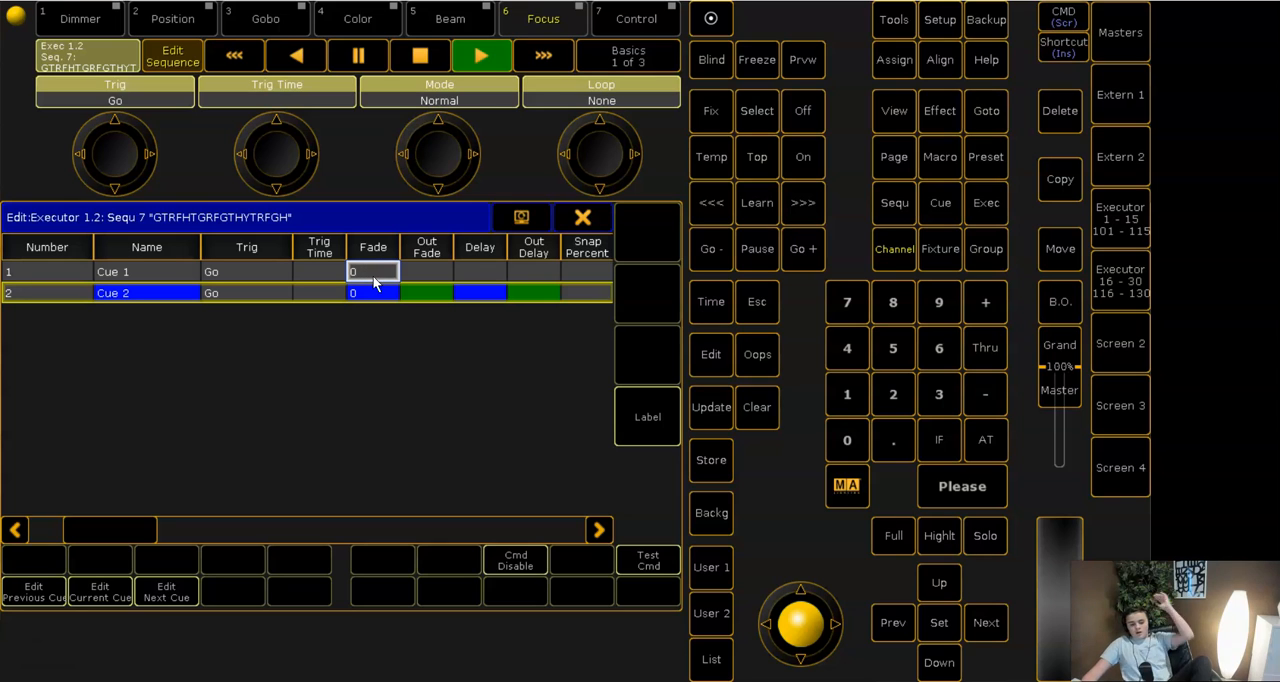
{"action": "left_click", "coordinate": [366, 292]}
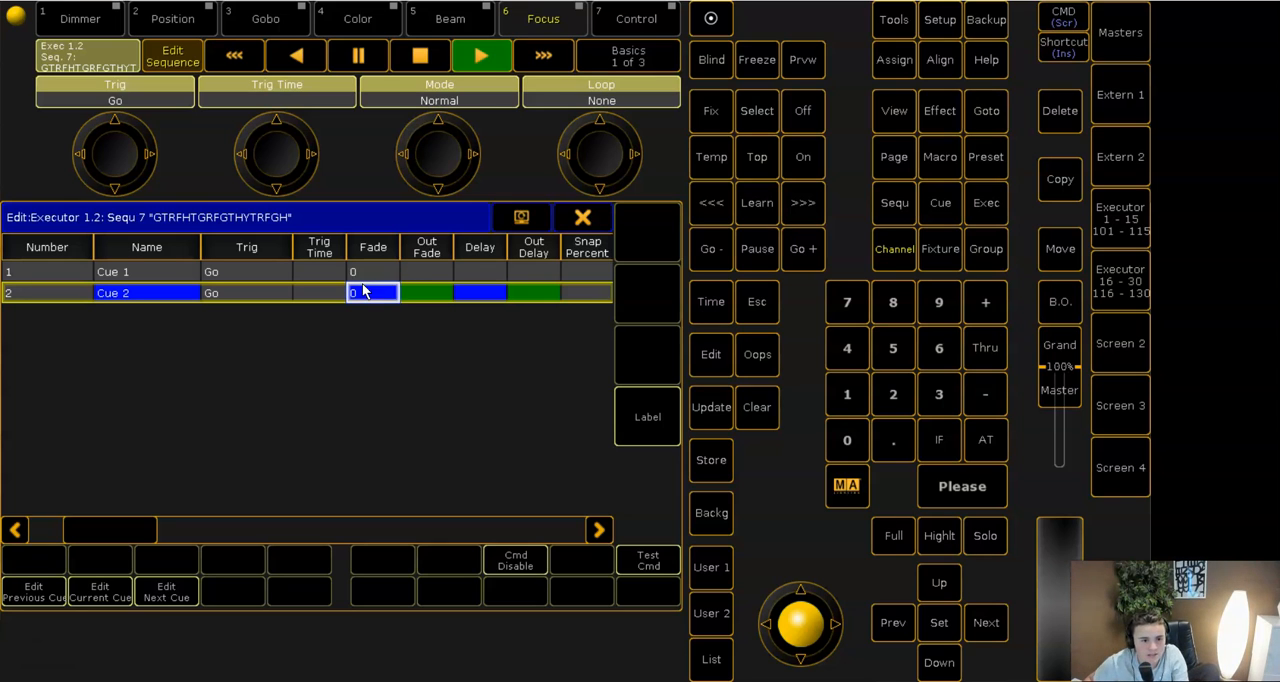
{"action": "left_click_drag", "start_coordinate": [387, 300], "coordinate": [398, 299]}
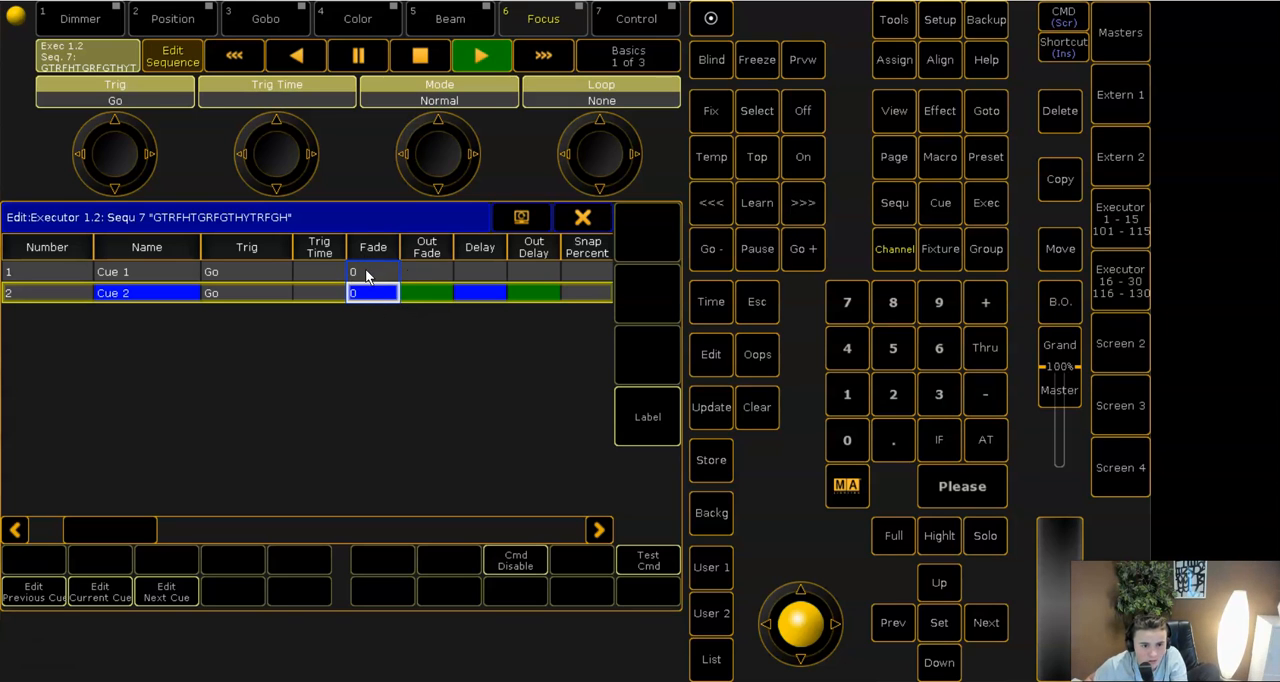
{"action": "left_click", "coordinate": [374, 290]}
- Set the fade time of Cue 1 to 3.5 seconds
{"action": "left_click", "coordinate": [382, 265]}
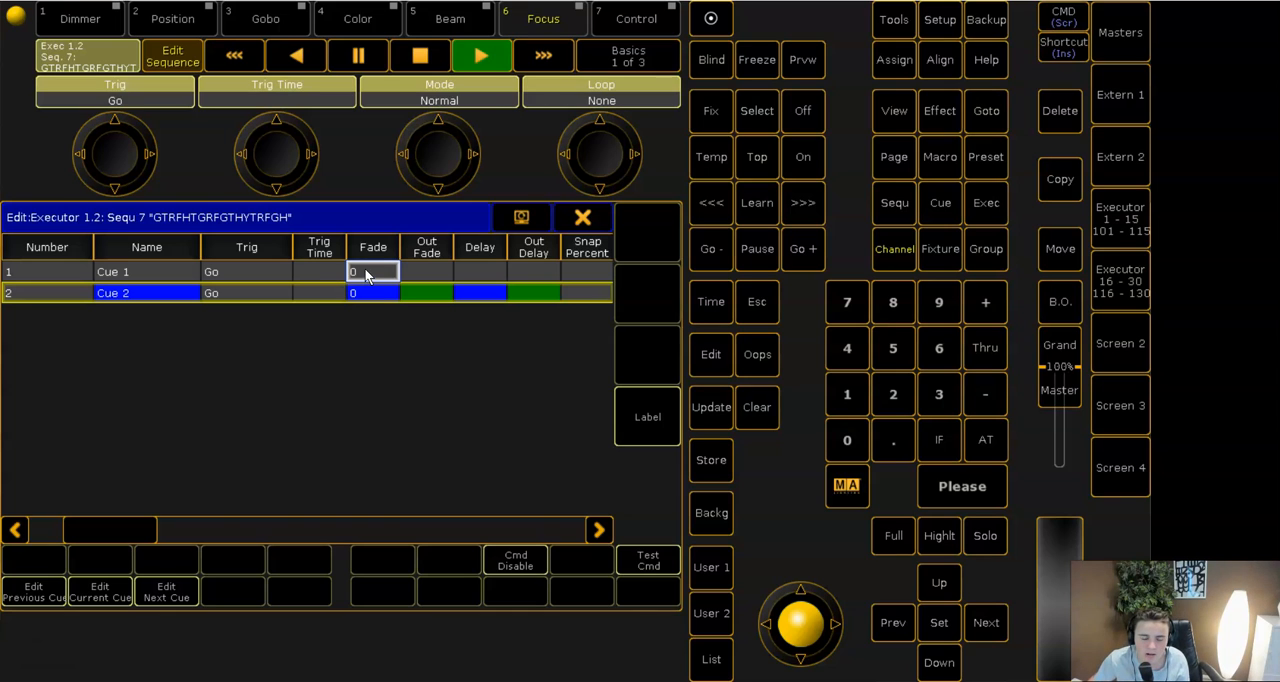
{"action": "left_click", "coordinate": [365, 270]}
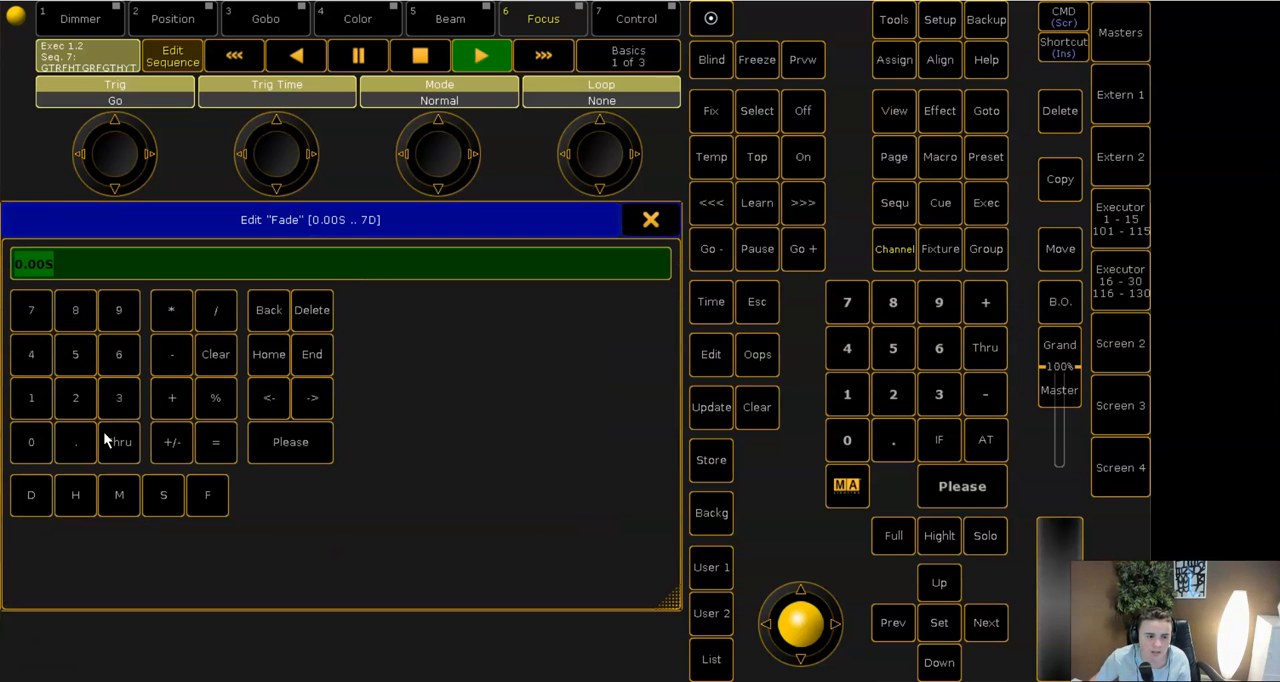
{"action": "left_click", "coordinate": [117, 398]}
{"action": "left_click", "coordinate": [76, 440]}
{"action": "left_click", "coordinate": [75, 354]}
{"action": "left_click", "coordinate": [290, 442]}
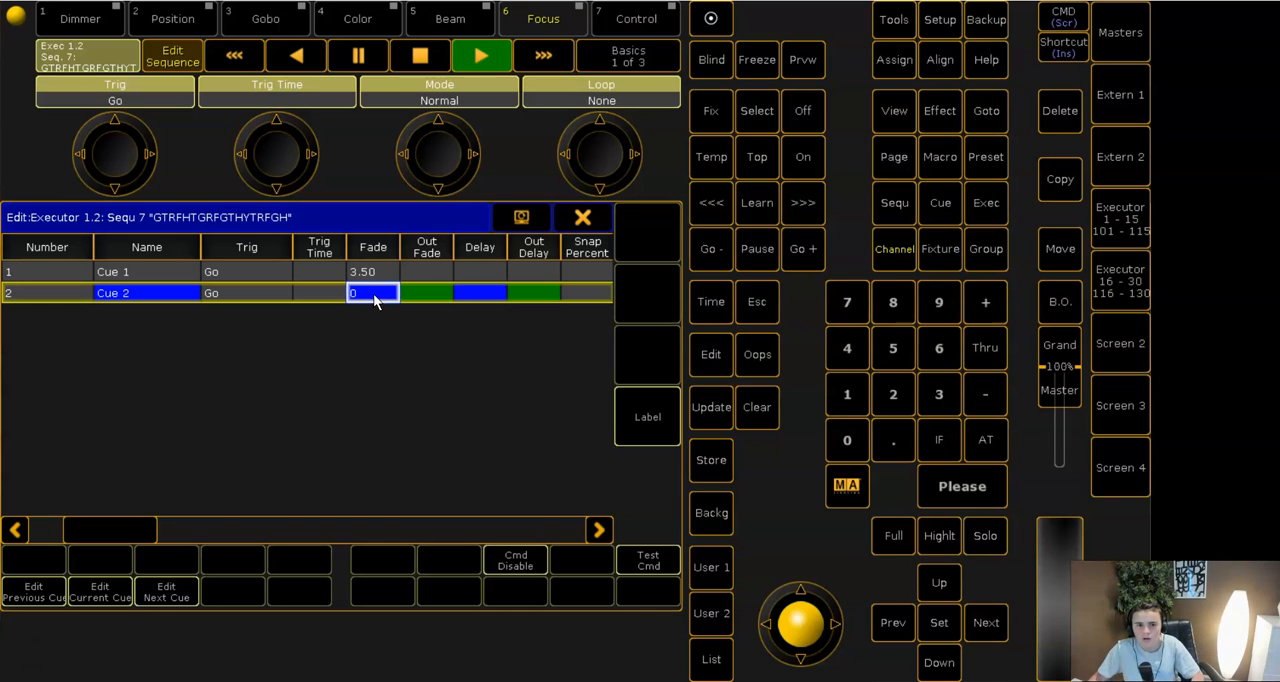
- Set the fade time of Cue 2 to 3.5 seconds as well
{"action": "left_click", "coordinate": [344, 271]}
{"action": "left_click", "coordinate": [351, 268]}
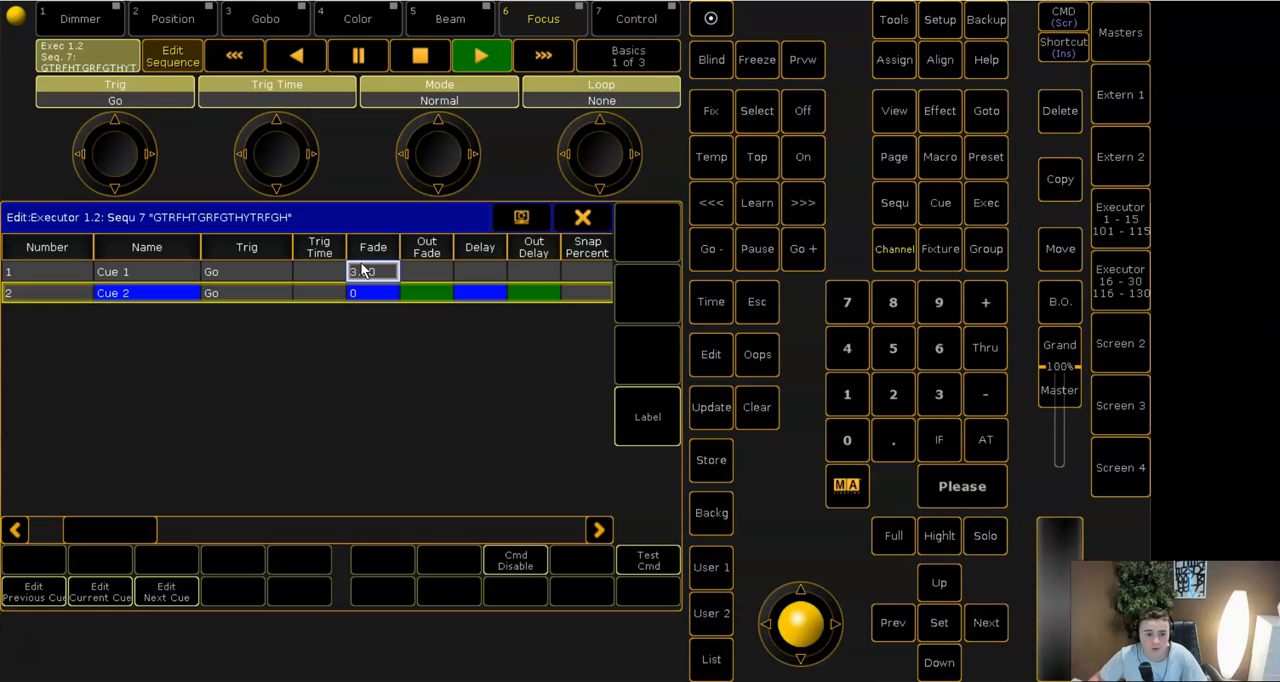
{"action": "left_click", "coordinate": [373, 294]}
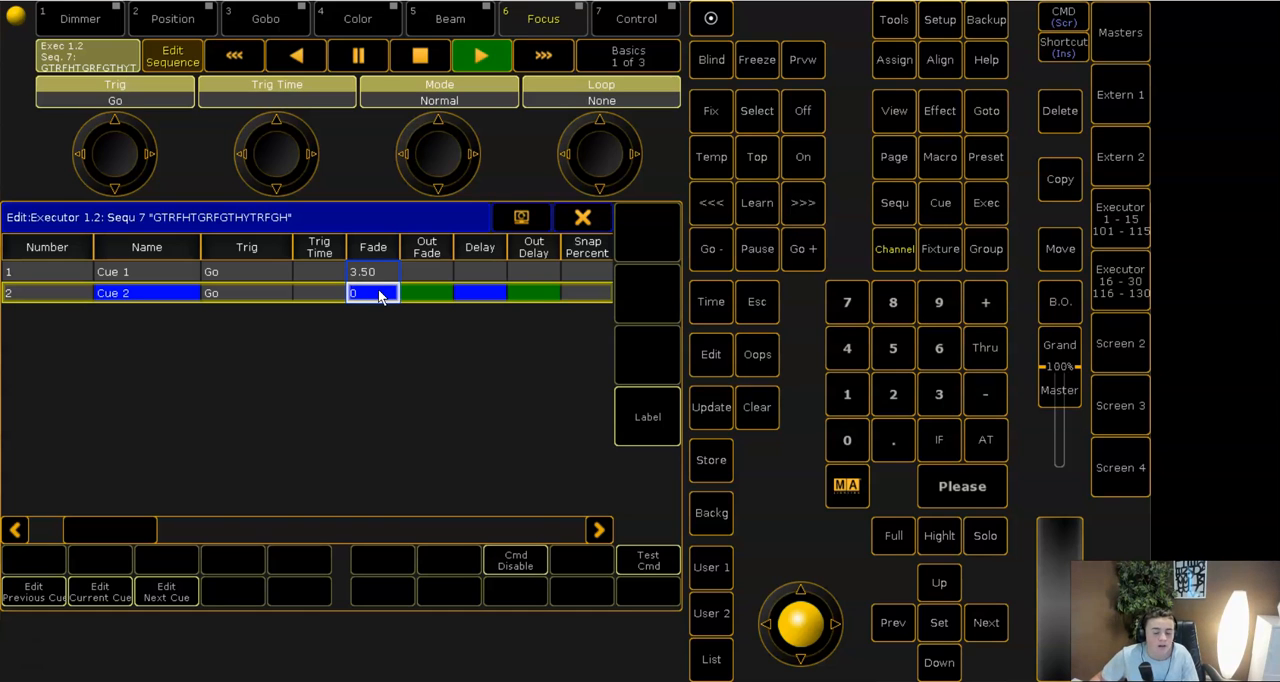
{"action": "left_click", "coordinate": [379, 293]}
{"action": "left_click", "coordinate": [118, 406]}
{"action": "left_click", "coordinate": [75, 442]}
{"action": "left_click", "coordinate": [75, 354]}
{"action": "left_click", "coordinate": [266, 447]}
{"action": "left_click", "coordinate": [320, 292]}
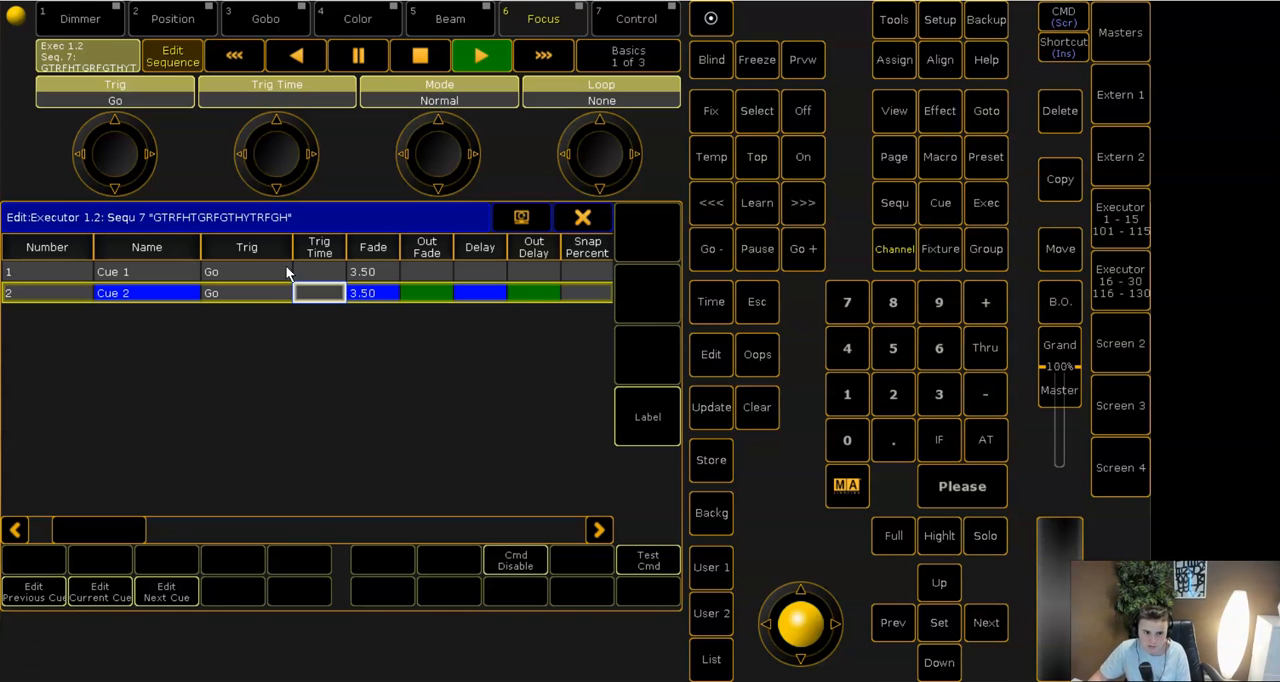
- Close the cue list and run both cues from executor 2, watching their fades in the stage view
{"action": "left_click", "coordinate": [583, 217]}
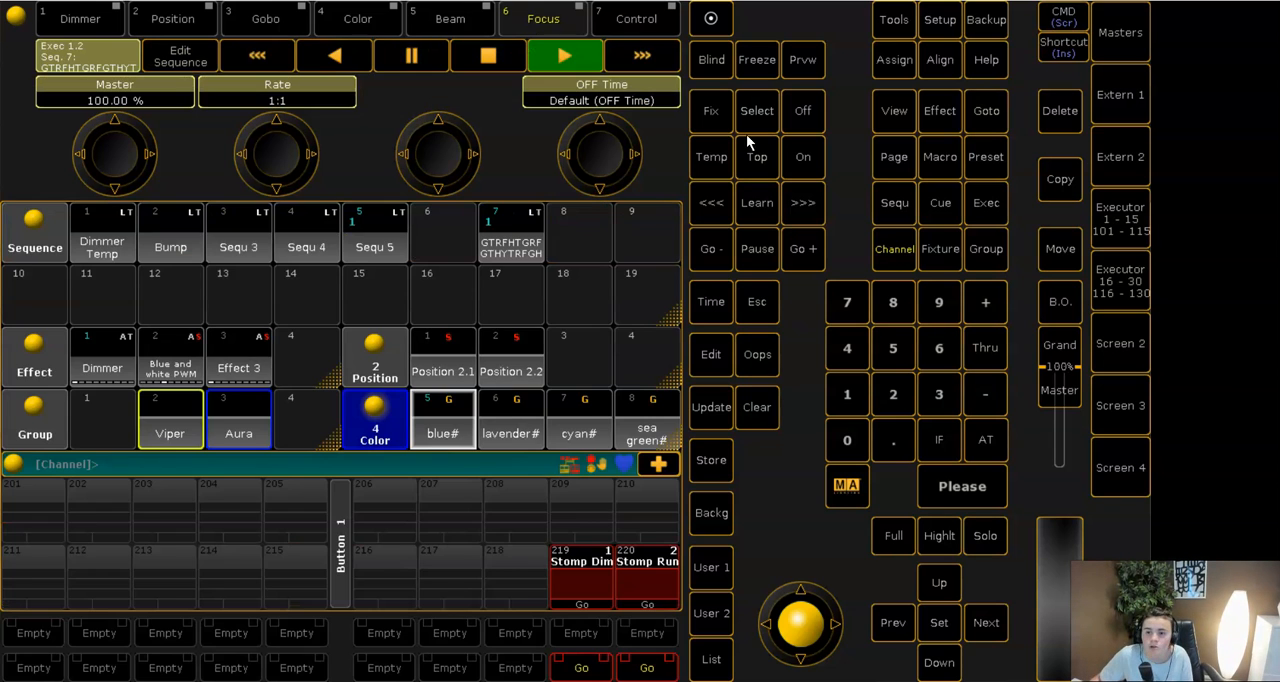
{"action": "left_click", "coordinate": [1146, 242]}
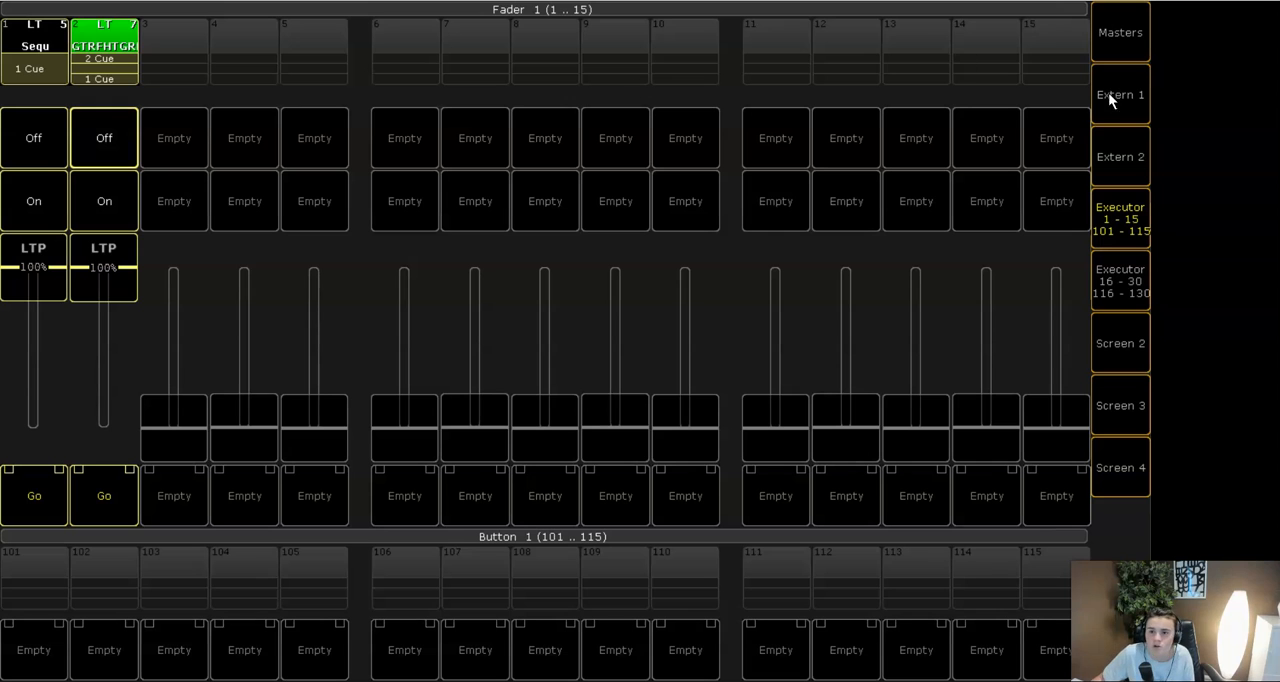
{"action": "left_click", "coordinate": [1233, 2]}
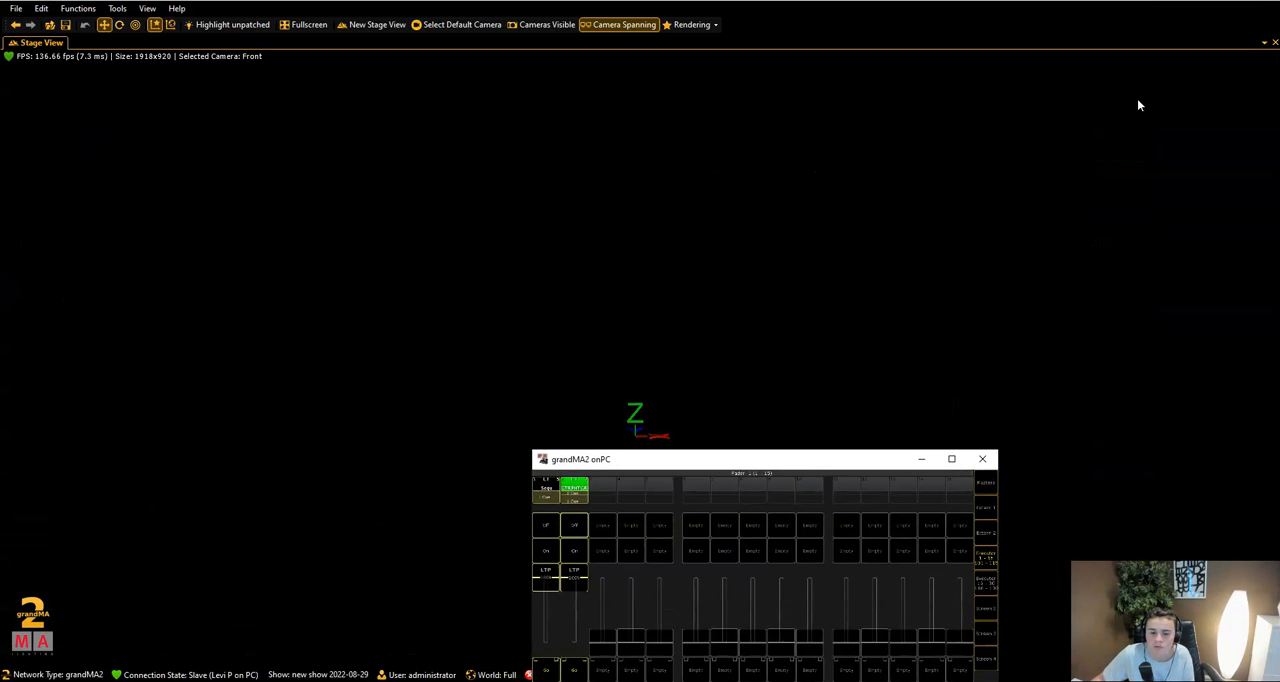
{"action": "left_click_drag", "start_coordinate": [730, 460], "coordinate": [1229, 14]}
{"action": "left_click", "coordinate": [1185, 224]}
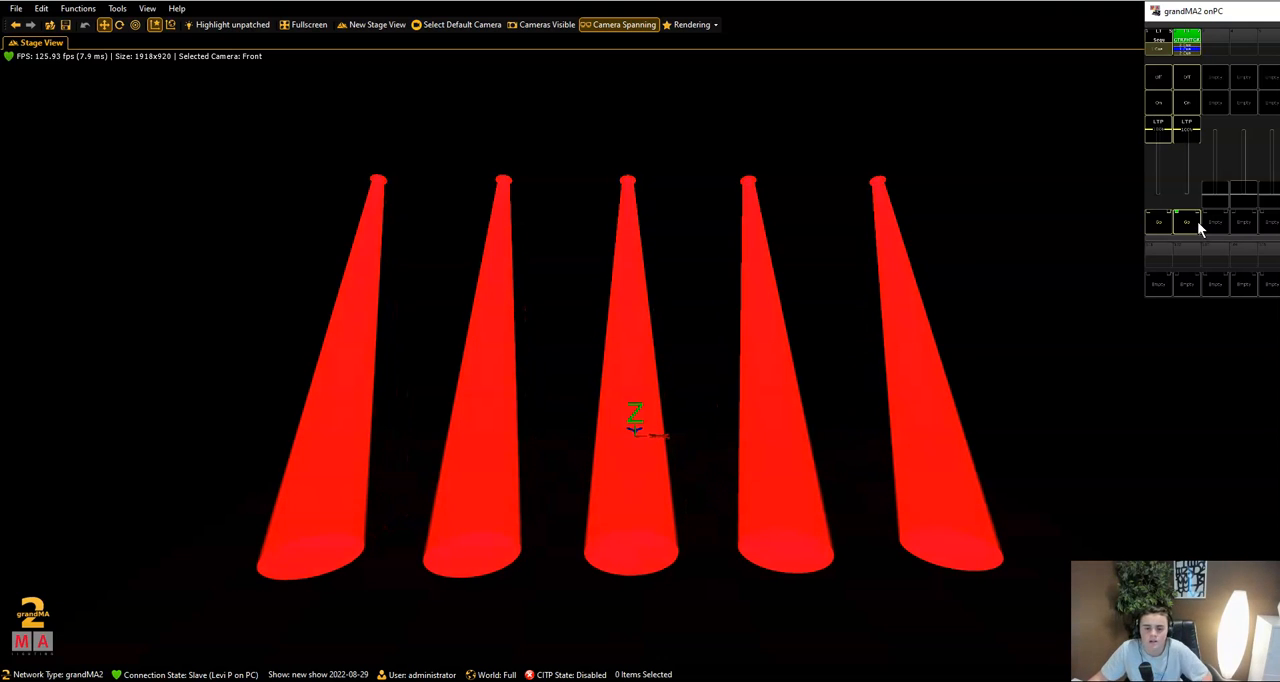
{"action": "left_click", "coordinate": [1189, 224]}
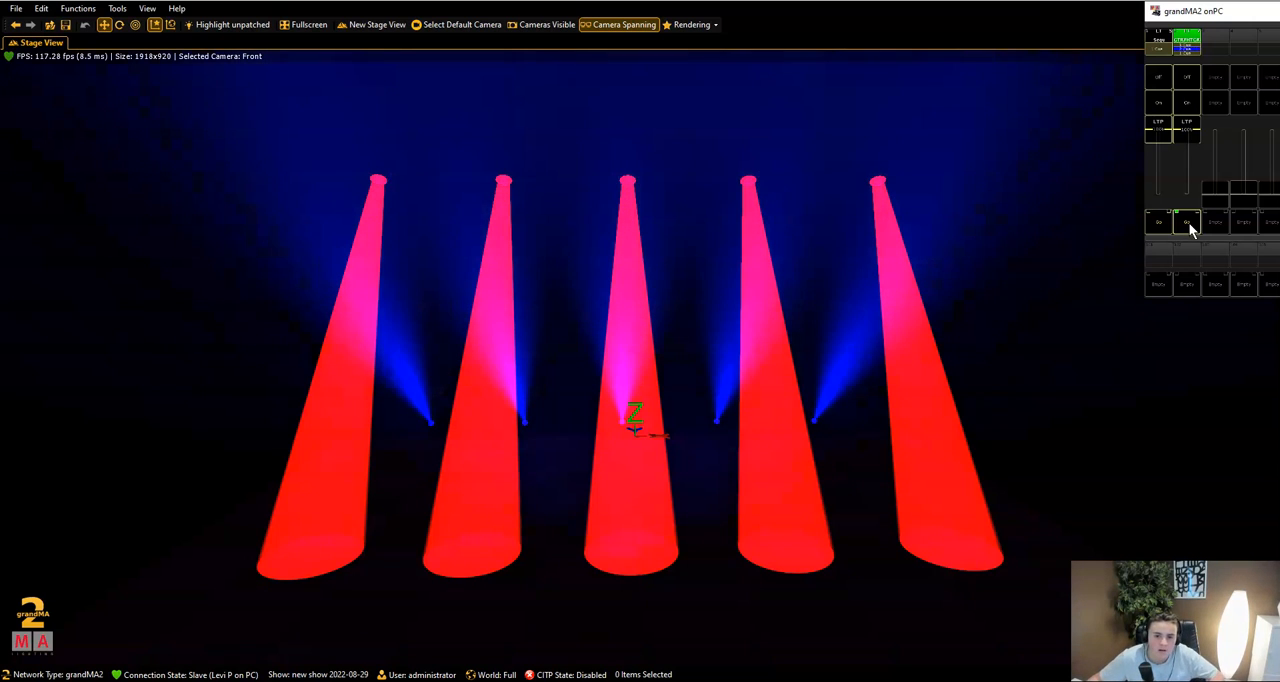
- Enlarge the console again and store a new Cue 3 in the selected sequence
{"action": "left_click_drag", "start_coordinate": [1232, 11], "coordinate": [622, 252]}
{"action": "left_click", "coordinate": [978, 243]}
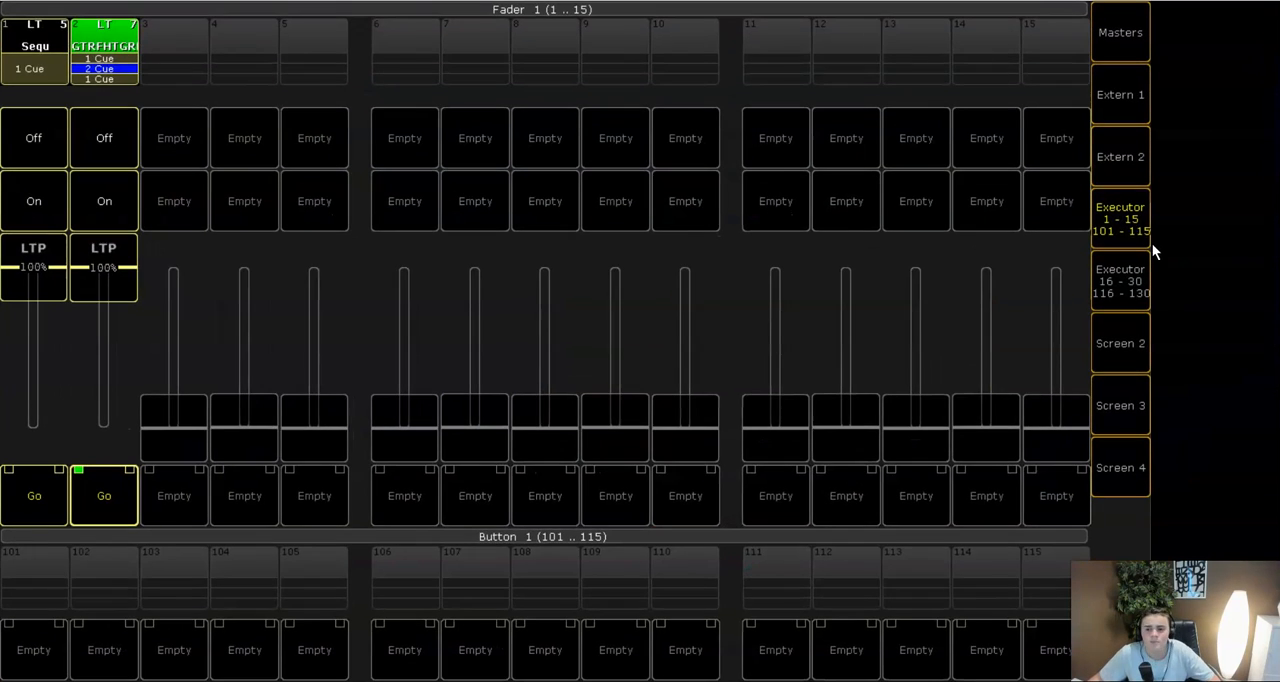
{"action": "left_click", "coordinate": [1138, 232]}
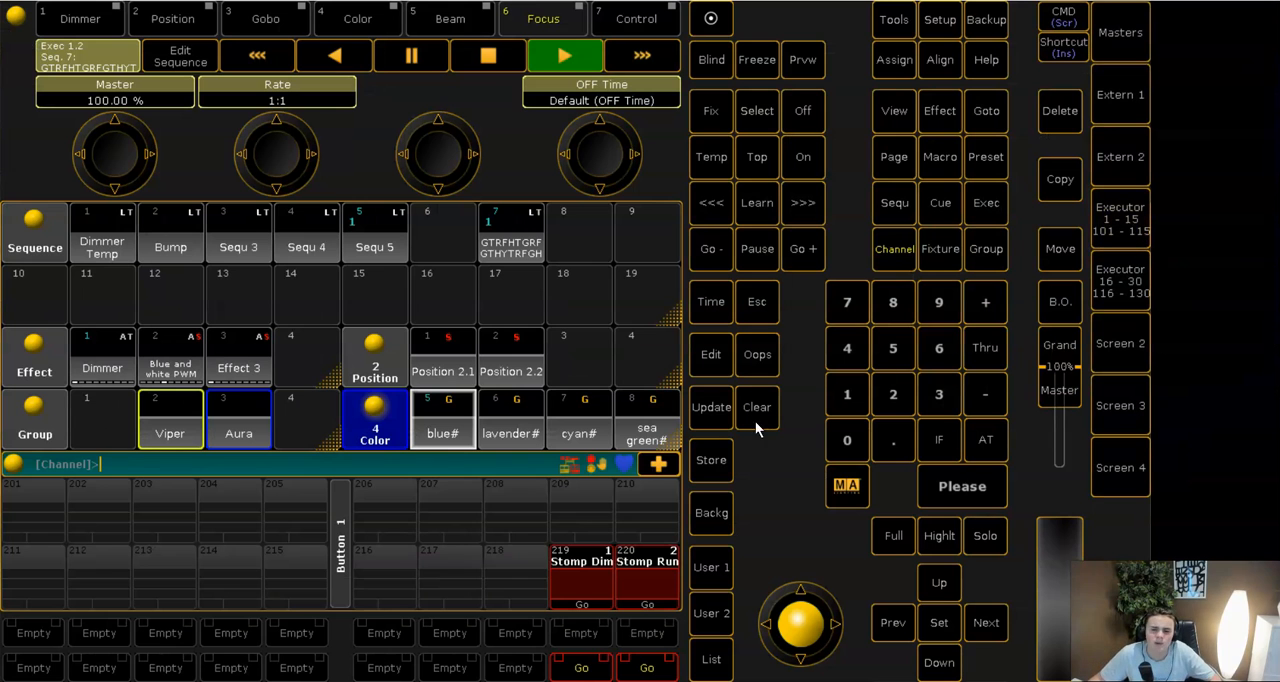
{"action": "left_click", "coordinate": [712, 458]}
{"action": "left_click", "coordinate": [937, 396]}
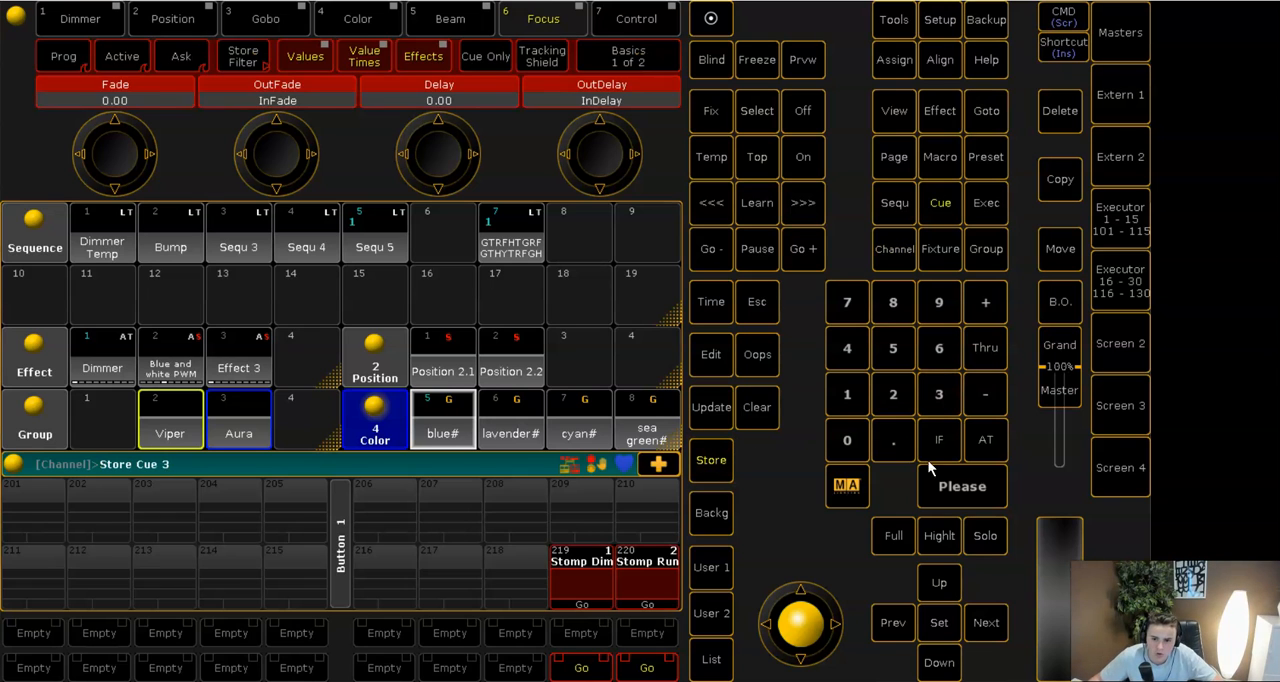
{"action": "left_click", "coordinate": [962, 486]}
- Advance the selected sequence to Cue 3 from the master section
{"action": "left_click", "coordinate": [1120, 32]}
{"action": "left_click", "coordinate": [1019, 491]}
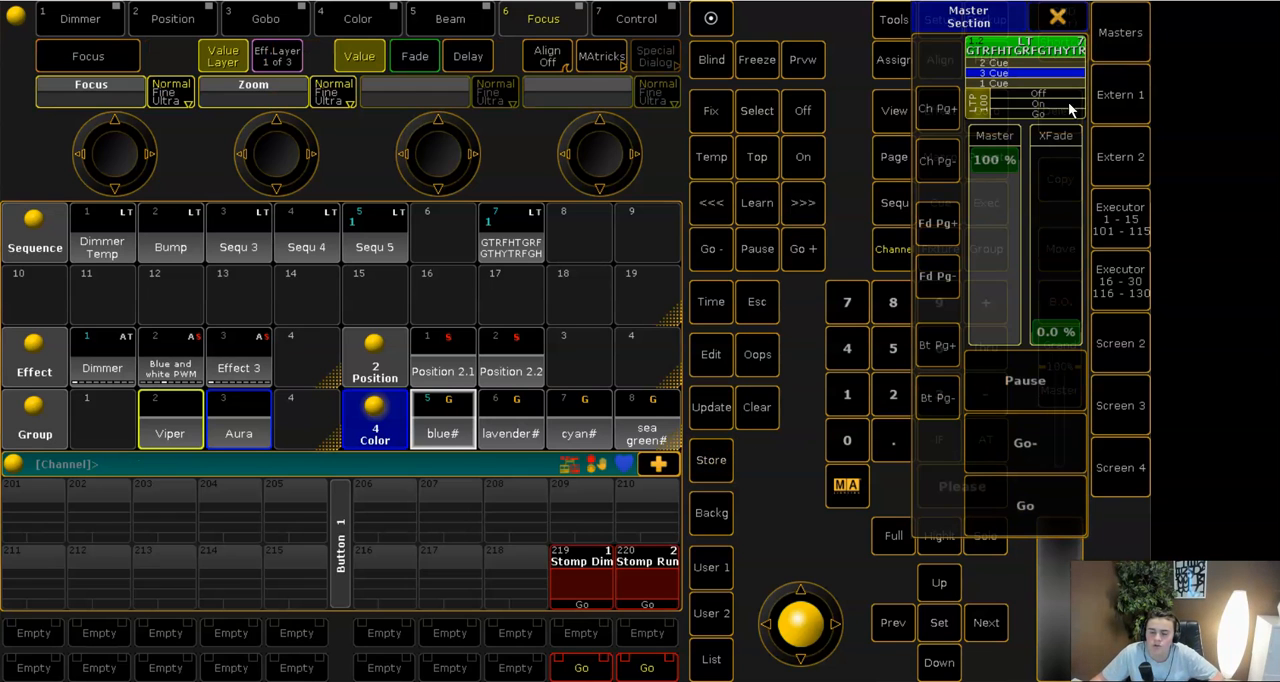
{"action": "left_click", "coordinate": [1058, 17]}
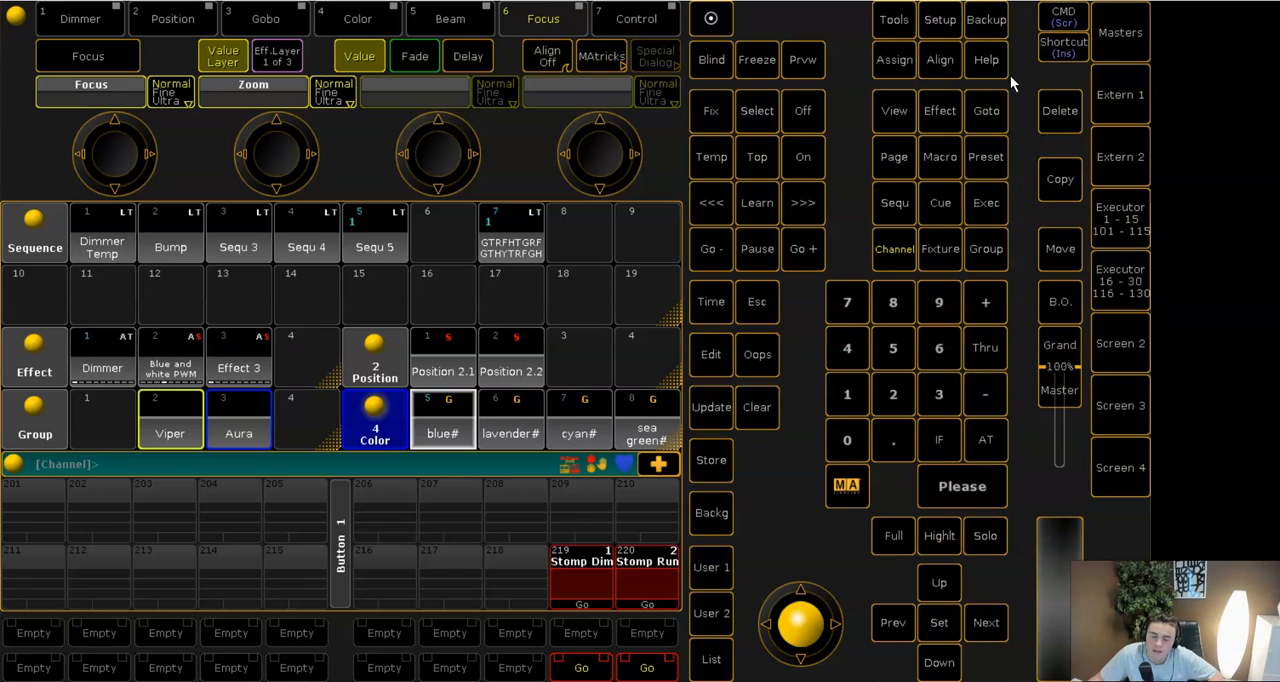
- Apply the Dimmer effect to the Aura group and check it in the stage view
{"action": "left_click", "coordinate": [242, 436]}
{"action": "left_click", "coordinate": [92, 368]}
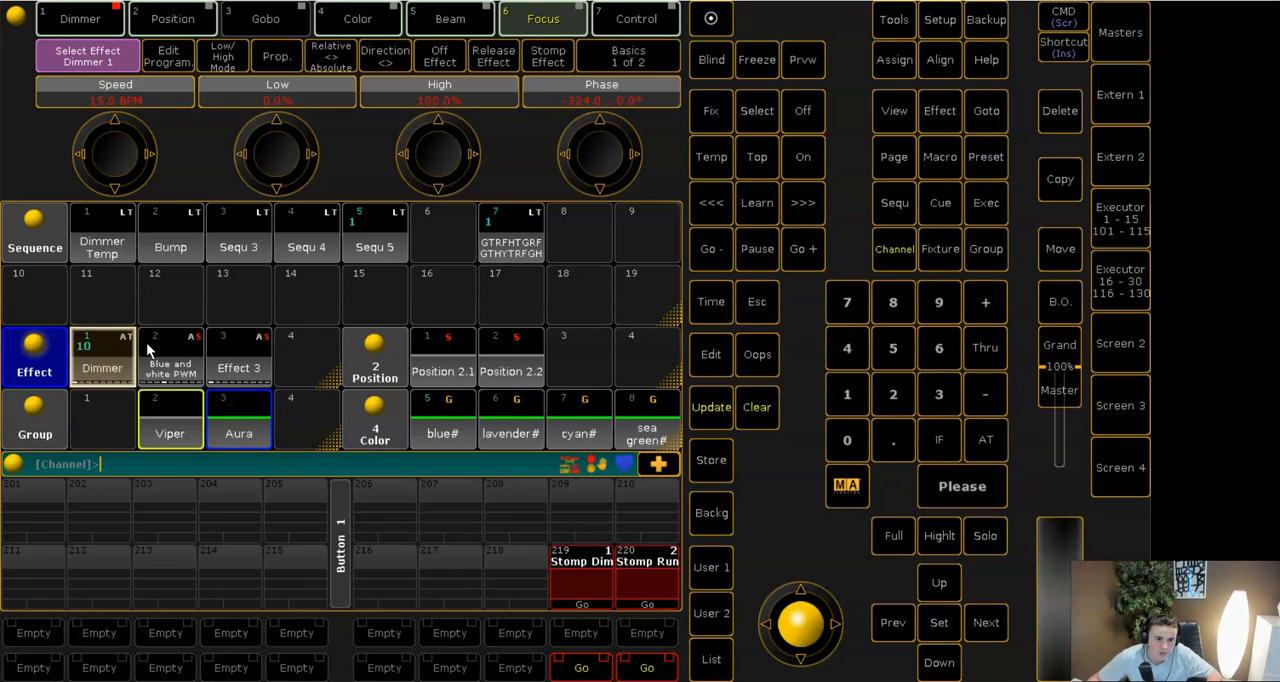
{"action": "left_click", "coordinate": [1234, 0]}
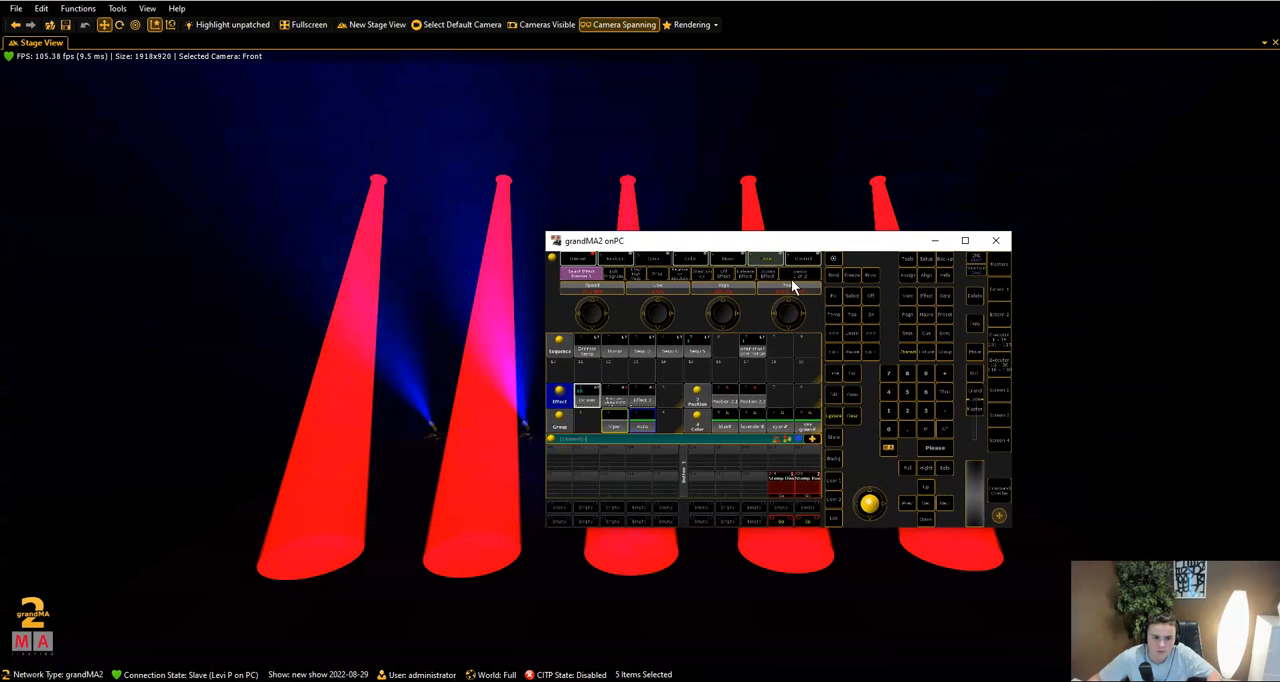
{"action": "left_click_drag", "start_coordinate": [800, 251], "coordinate": [1160, 388]}
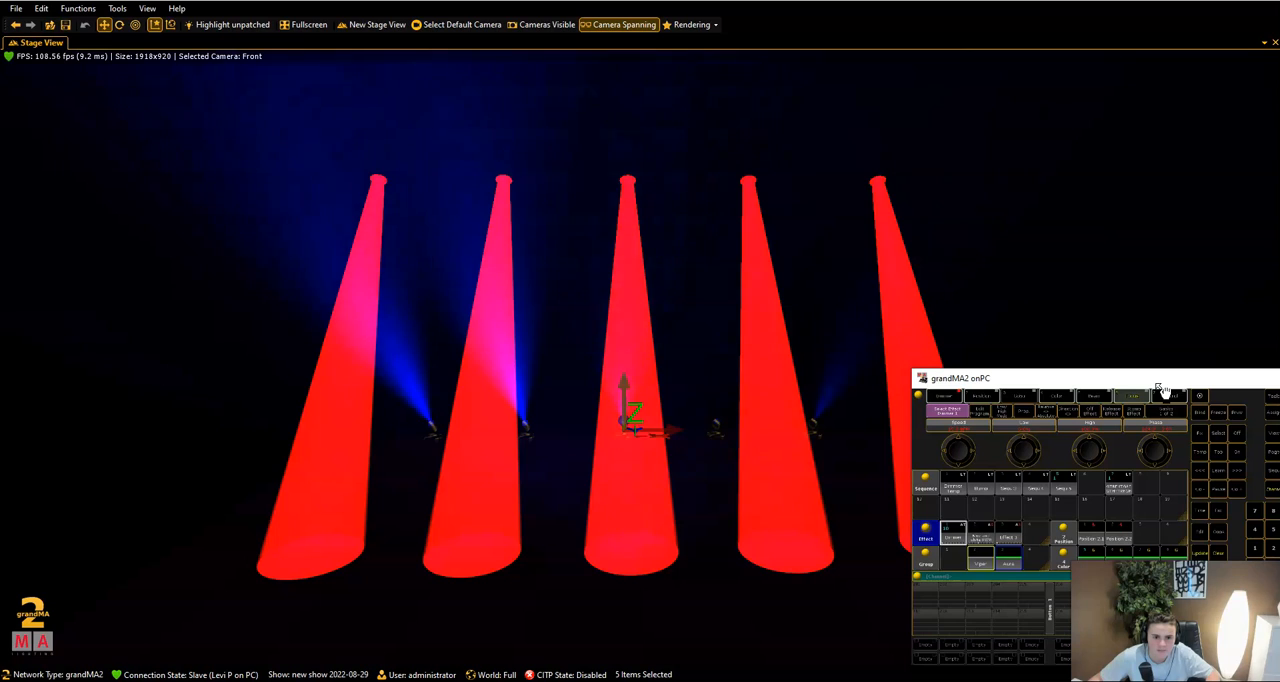
{"action": "left_click_drag", "start_coordinate": [1163, 390], "coordinate": [536, 155]}
{"action": "left_click", "coordinate": [711, 142]}
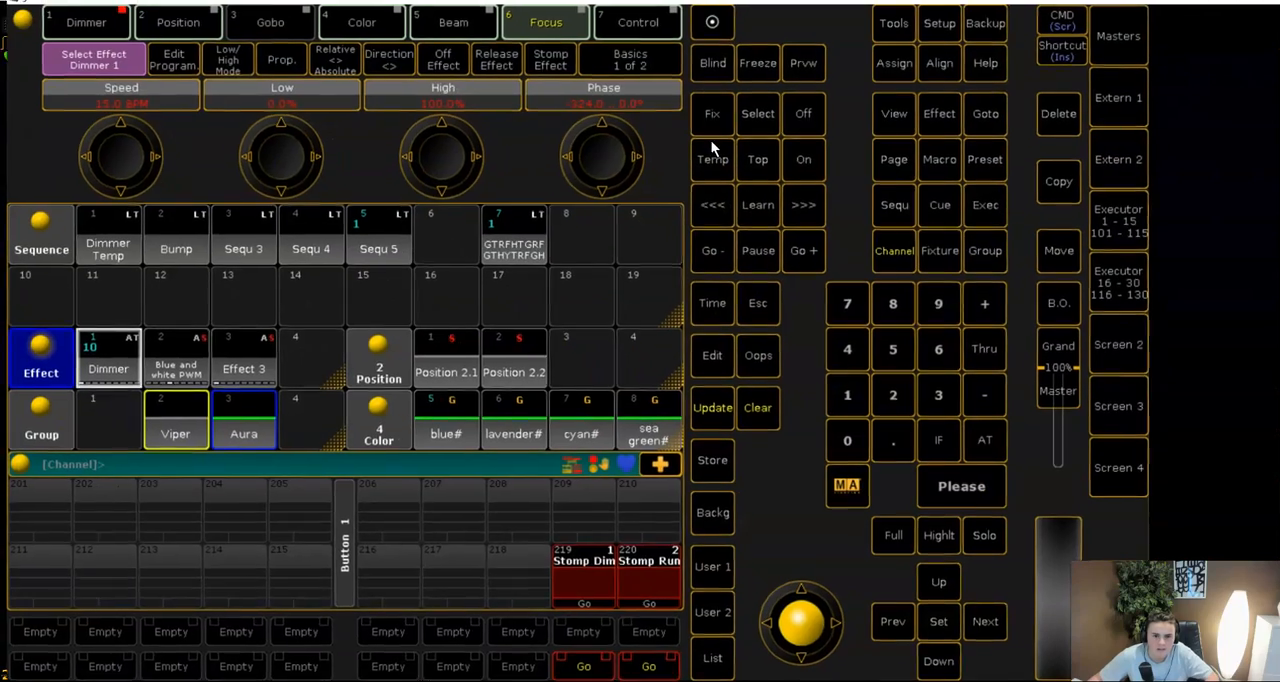
- Store the Aura dimmer effect into Cue 3 with the Merge method and clear the programmer
{"action": "left_click", "coordinate": [724, 456]}
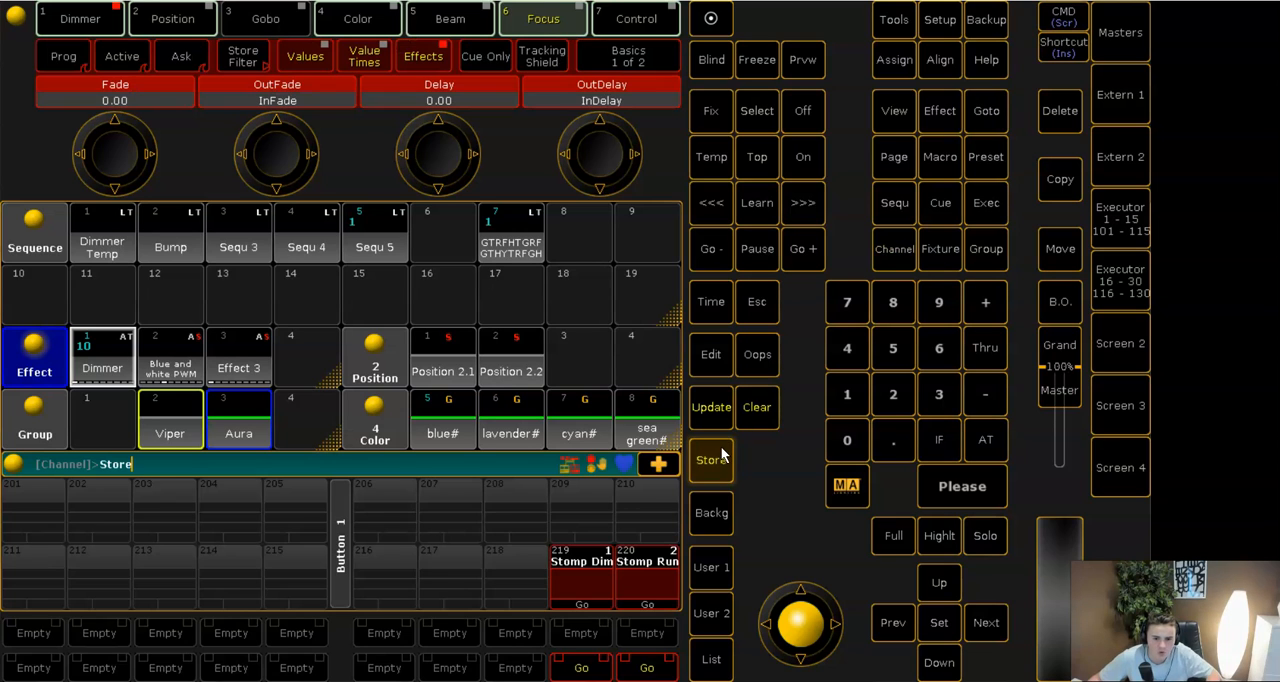
{"action": "left_click", "coordinate": [934, 403]}
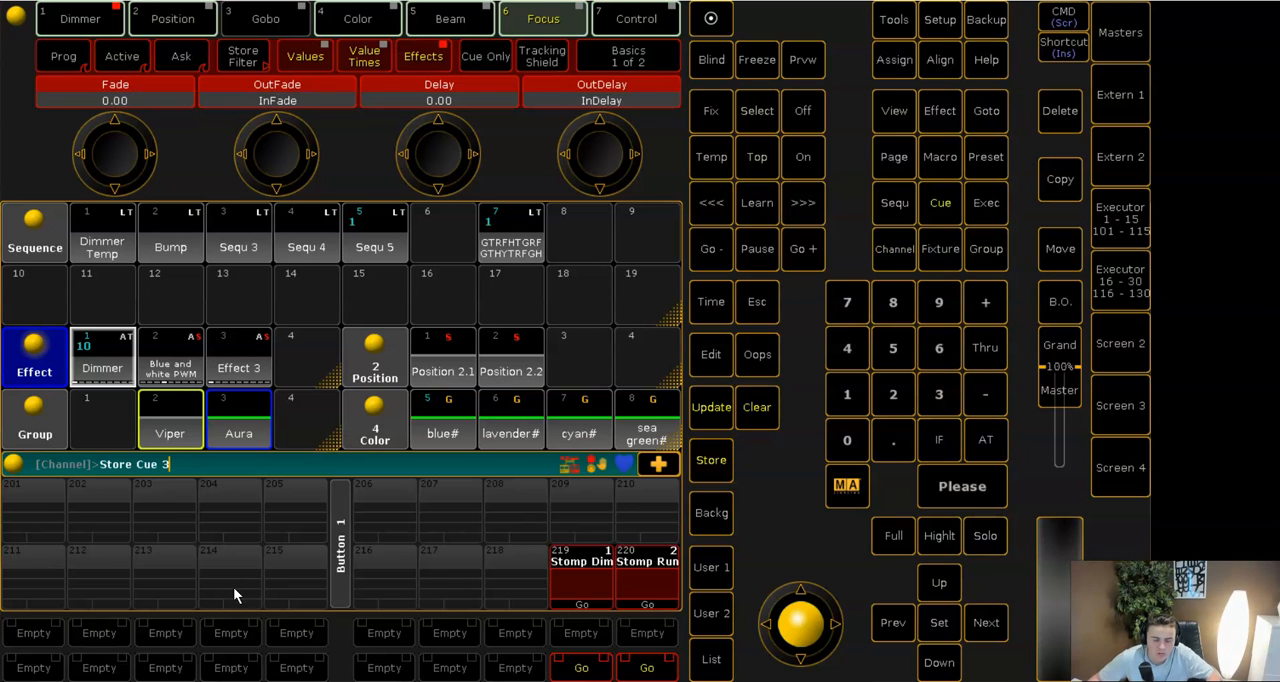
{"action": "left_click", "coordinate": [979, 482]}
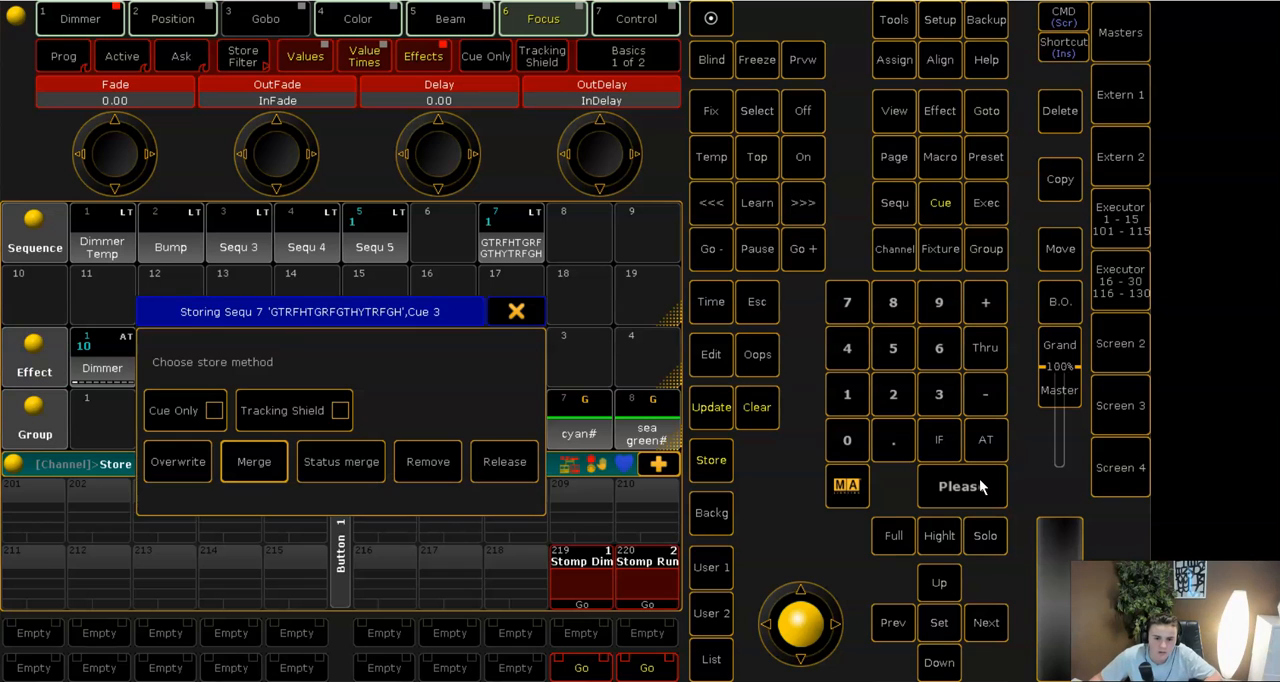
{"action": "left_click", "coordinate": [241, 463]}
{"action": "left_click", "coordinate": [762, 406]}
- Open the selected sequence's cue list and set the fade time of Cue 3 to 3.5 seconds
{"action": "left_click", "coordinate": [1114, 42]}
{"action": "left_click", "coordinate": [1118, 42]}
{"action": "left_click", "coordinate": [1125, 48]}
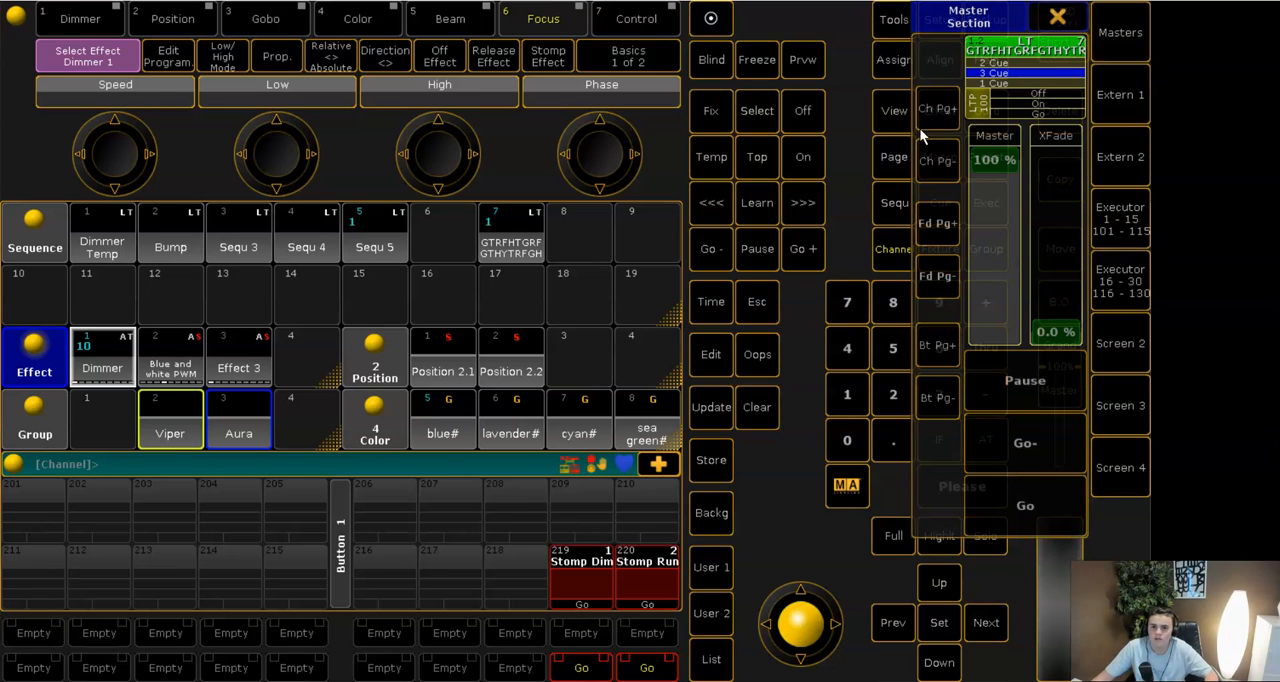
{"action": "left_click", "coordinate": [980, 74]}
{"action": "left_click_drag", "start_coordinate": [345, 267], "coordinate": [345, 308]}
{"action": "left_click", "coordinate": [368, 315]}
{"action": "left_click", "coordinate": [364, 316]}
{"action": "left_click", "coordinate": [119, 410]}
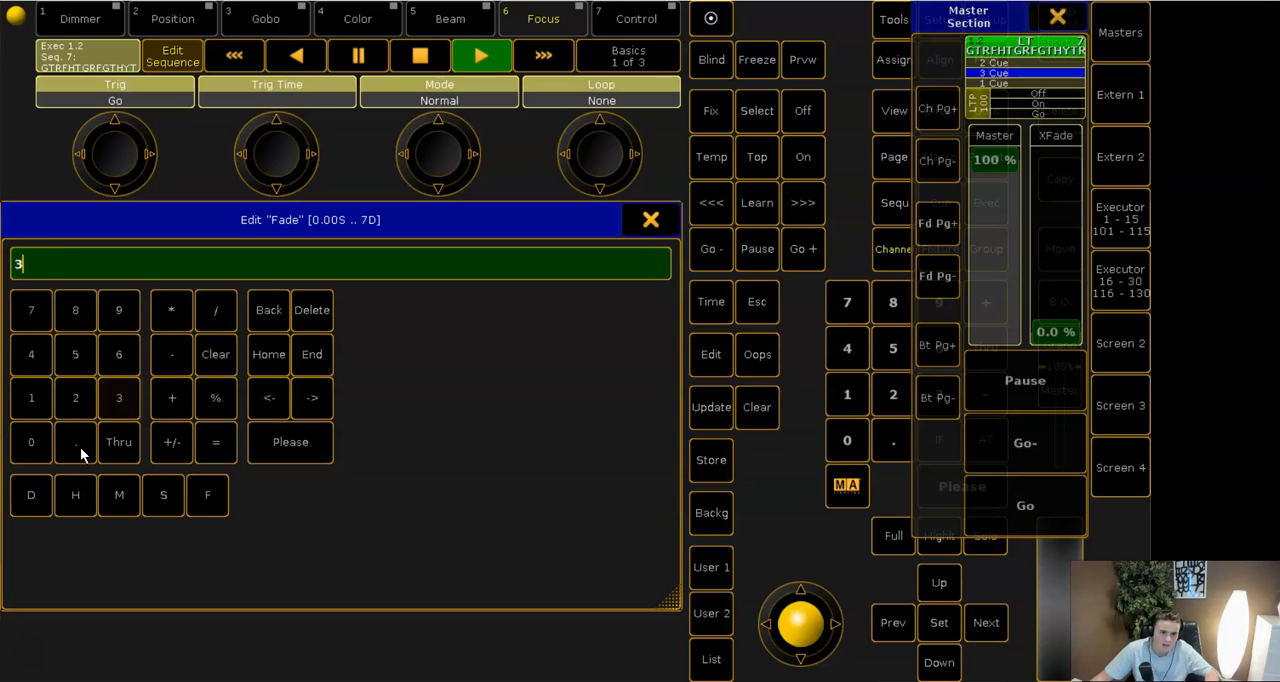
{"action": "left_click", "coordinate": [76, 443]}
{"action": "left_click", "coordinate": [75, 354]}
{"action": "left_click", "coordinate": [290, 442]}
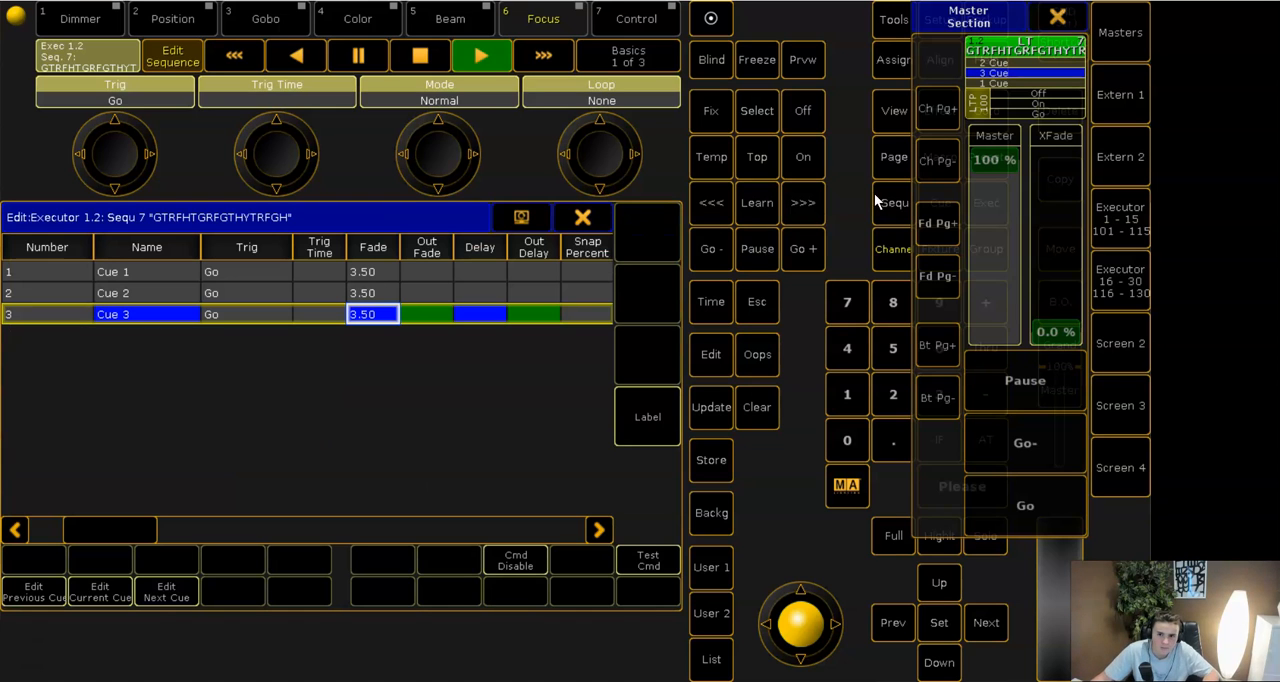
- Close the cue list and play the three cues from executor 2 while watching the stage view
{"action": "left_click", "coordinate": [1033, 435]}
{"action": "left_click", "coordinate": [583, 218]}
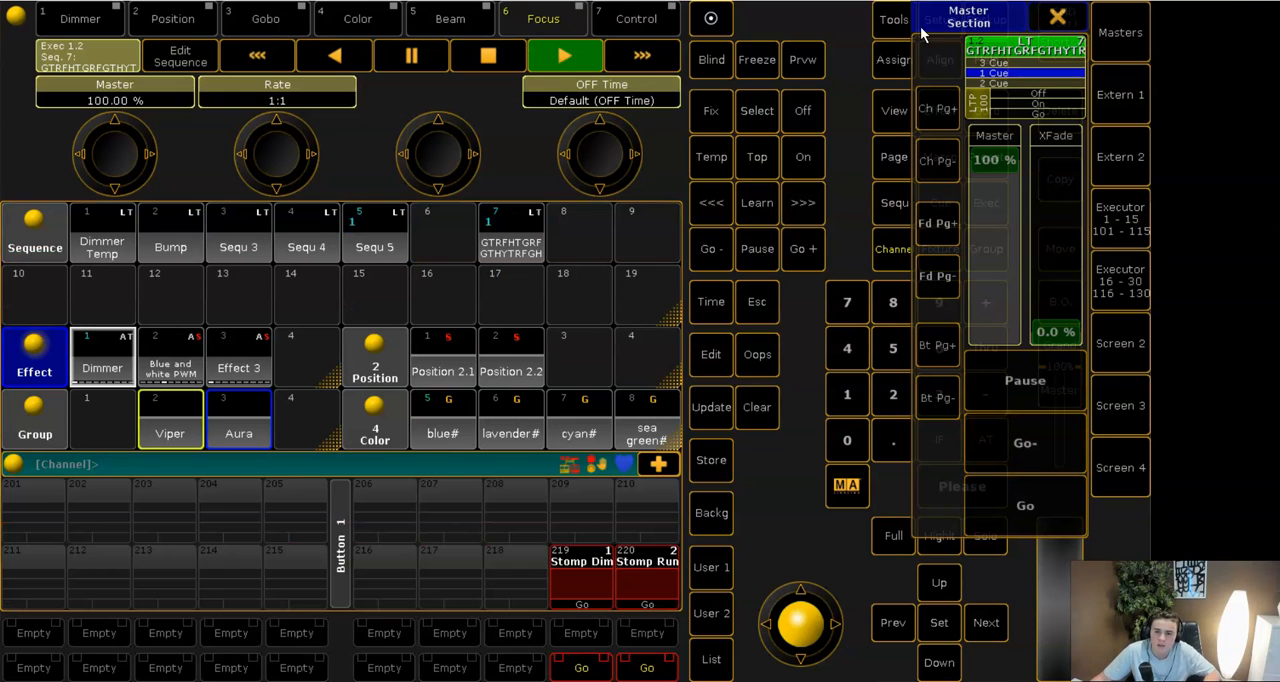
{"action": "left_click", "coordinate": [1106, 224]}
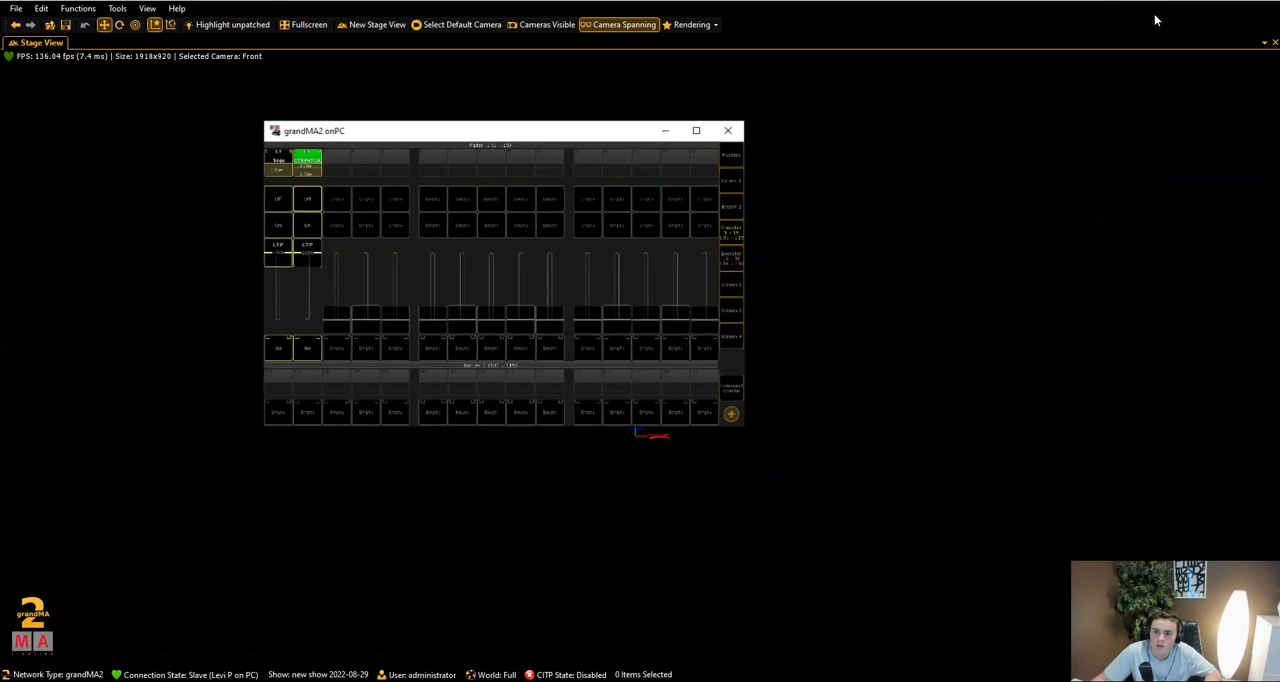
{"action": "left_click_drag", "start_coordinate": [530, 131], "coordinate": [1258, 281]}
{"action": "left_click", "coordinate": [1199, 413]}
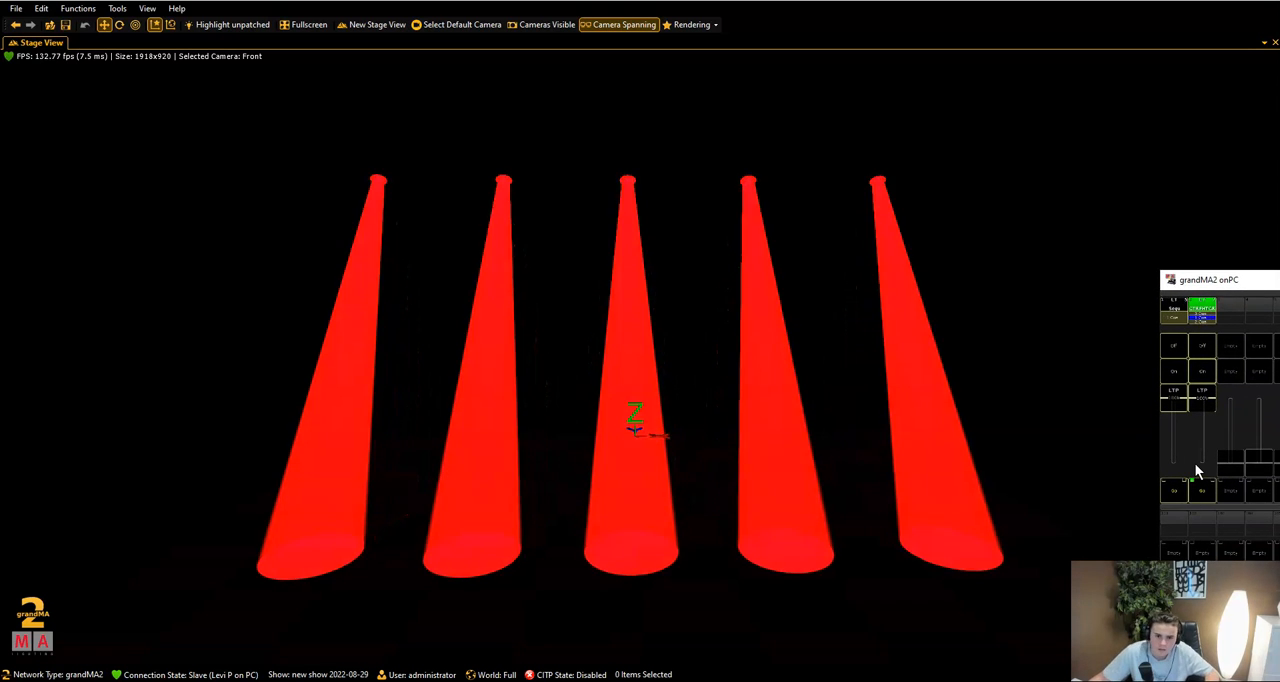
{"action": "left_click", "coordinate": [1198, 492]}
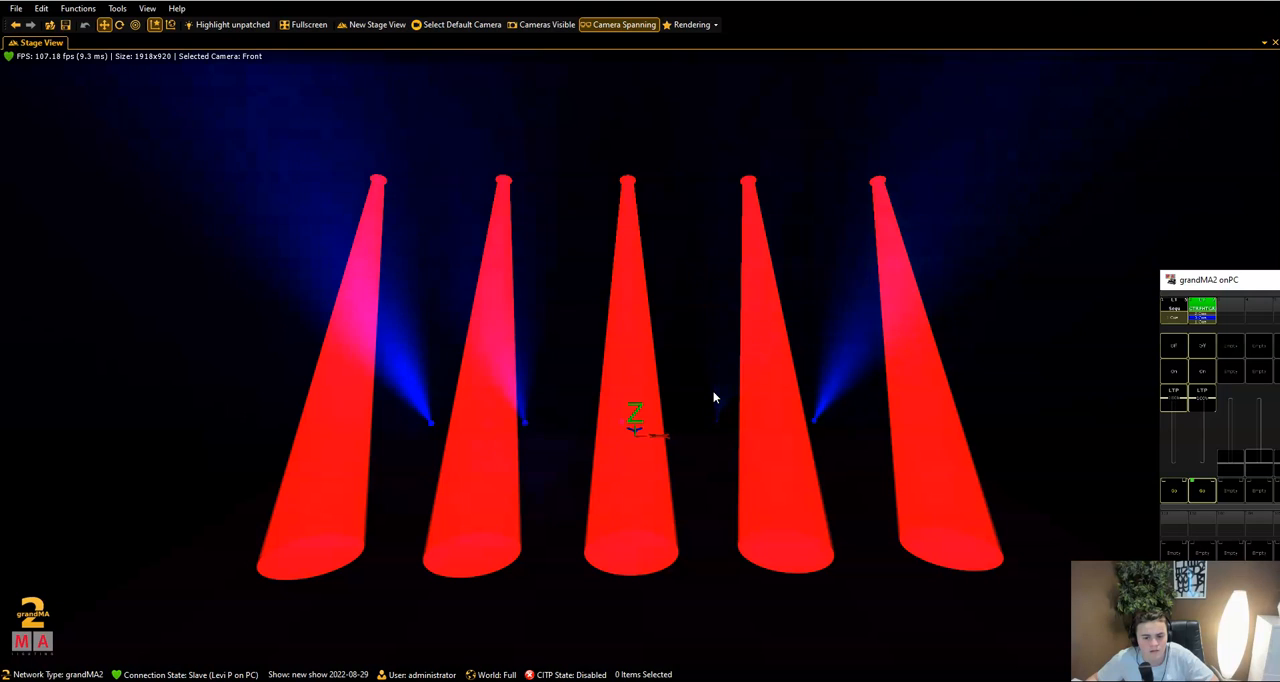
- Return to the enlarged console and switch off the sequence on executor 2
{"action": "left_click_drag", "start_coordinate": [1245, 284], "coordinate": [456, 196]}
{"action": "left_click", "coordinate": [811, 190]}
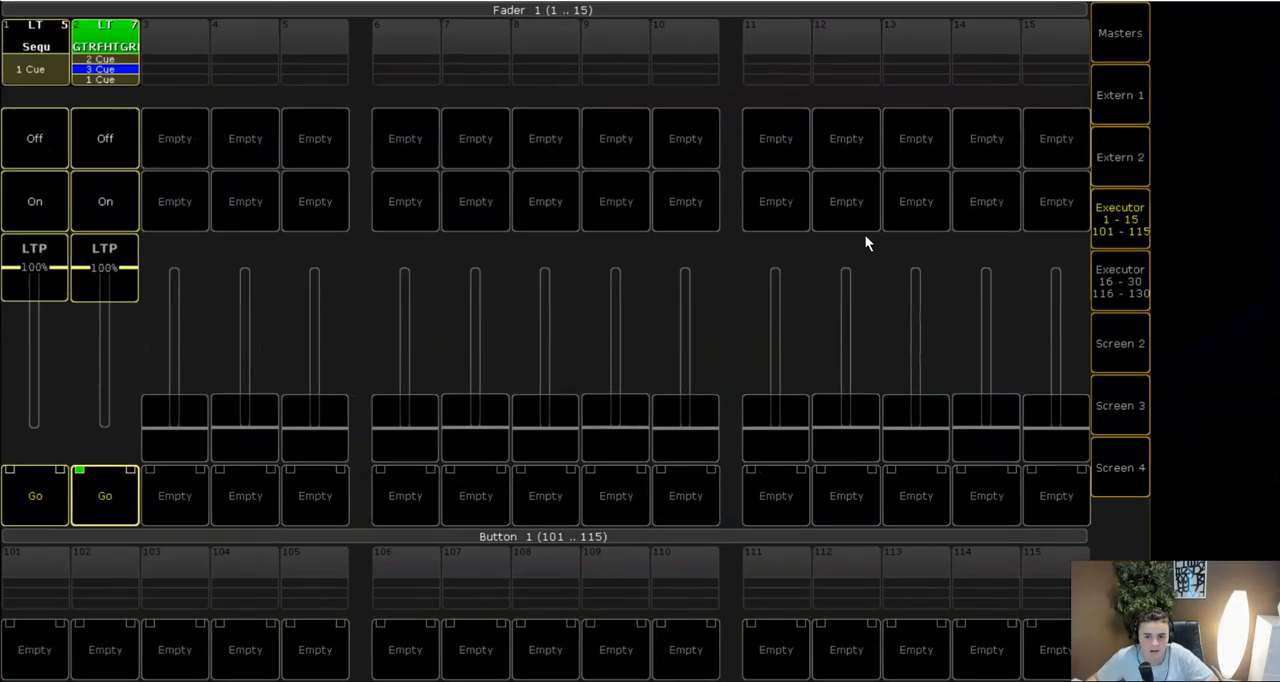
{"action": "left_click", "coordinate": [1107, 231]}
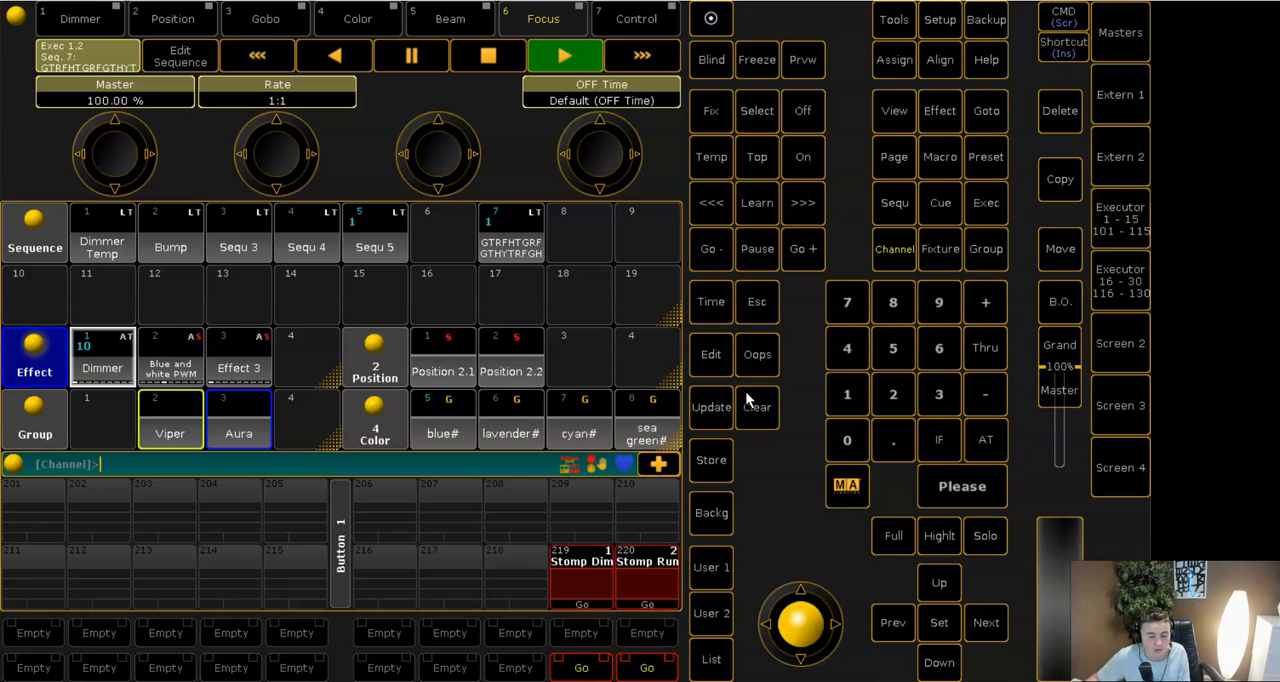
{"action": "left_click", "coordinate": [1120, 215]}
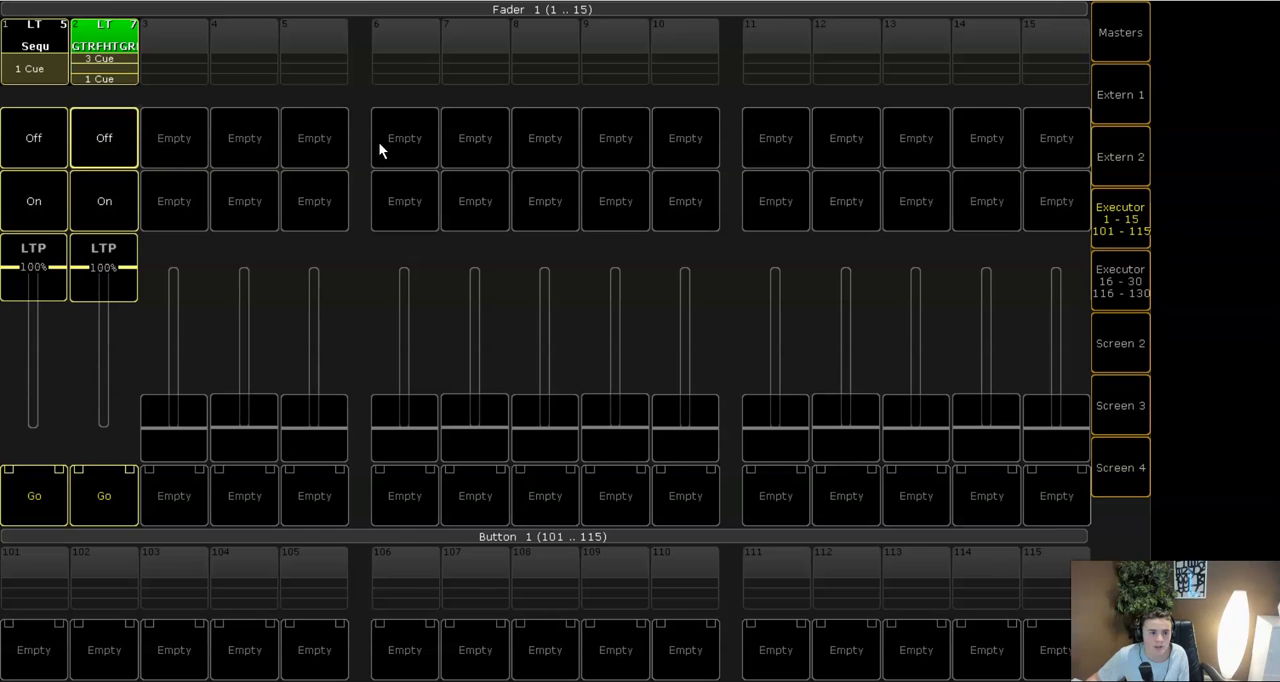
{"action": "left_click", "coordinate": [1096, 213]}
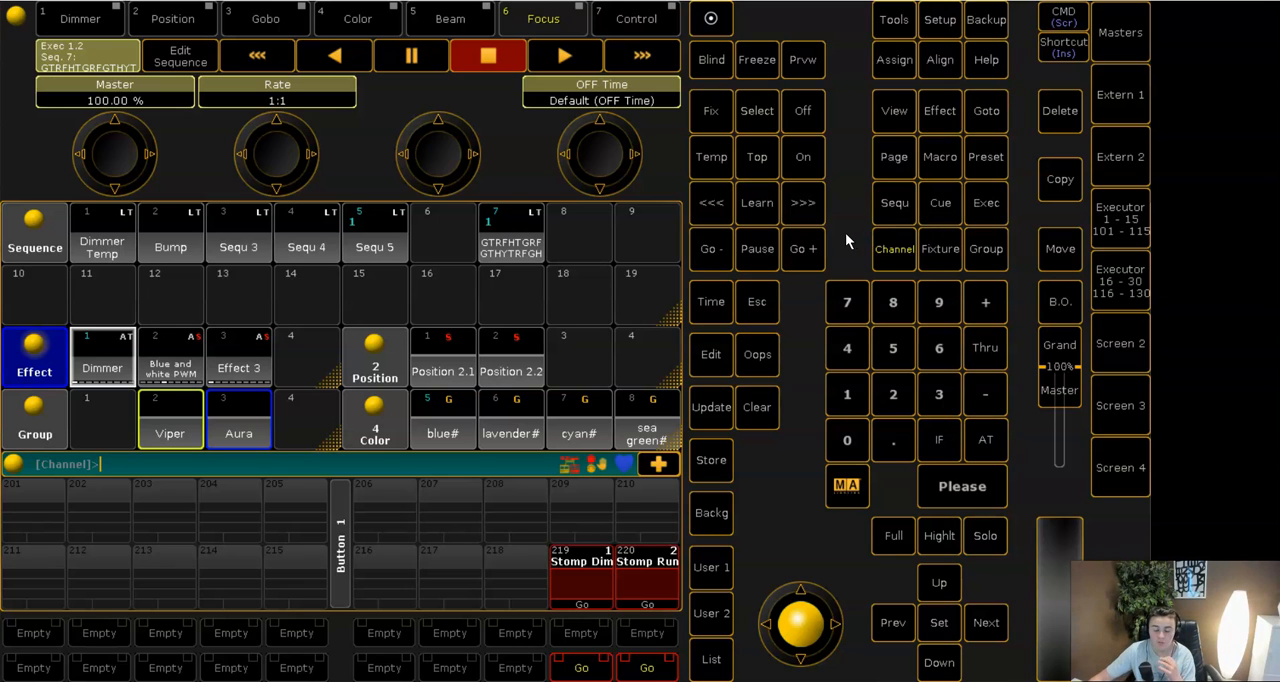
- Examine the stage view on Screen 2 and the Presets, Macros and Clear views on Screen 3
{"action": "left_click", "coordinate": [76, 26]}
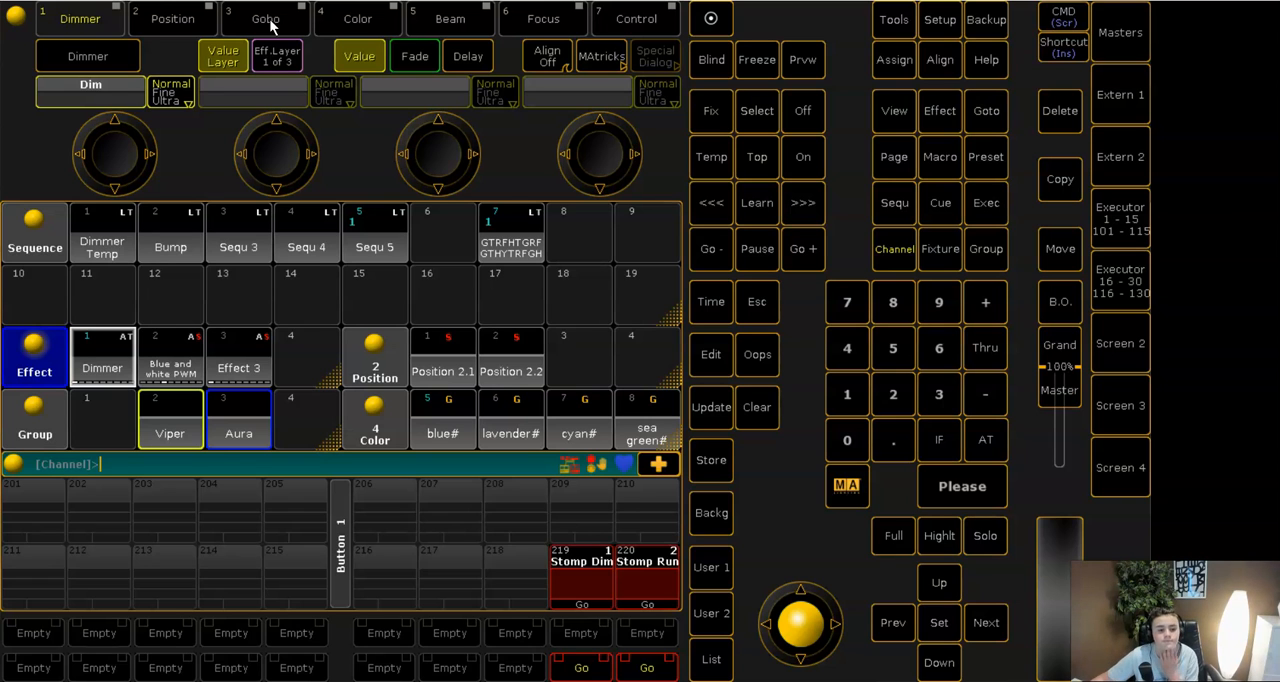
{"action": "left_click", "coordinate": [1111, 313]}
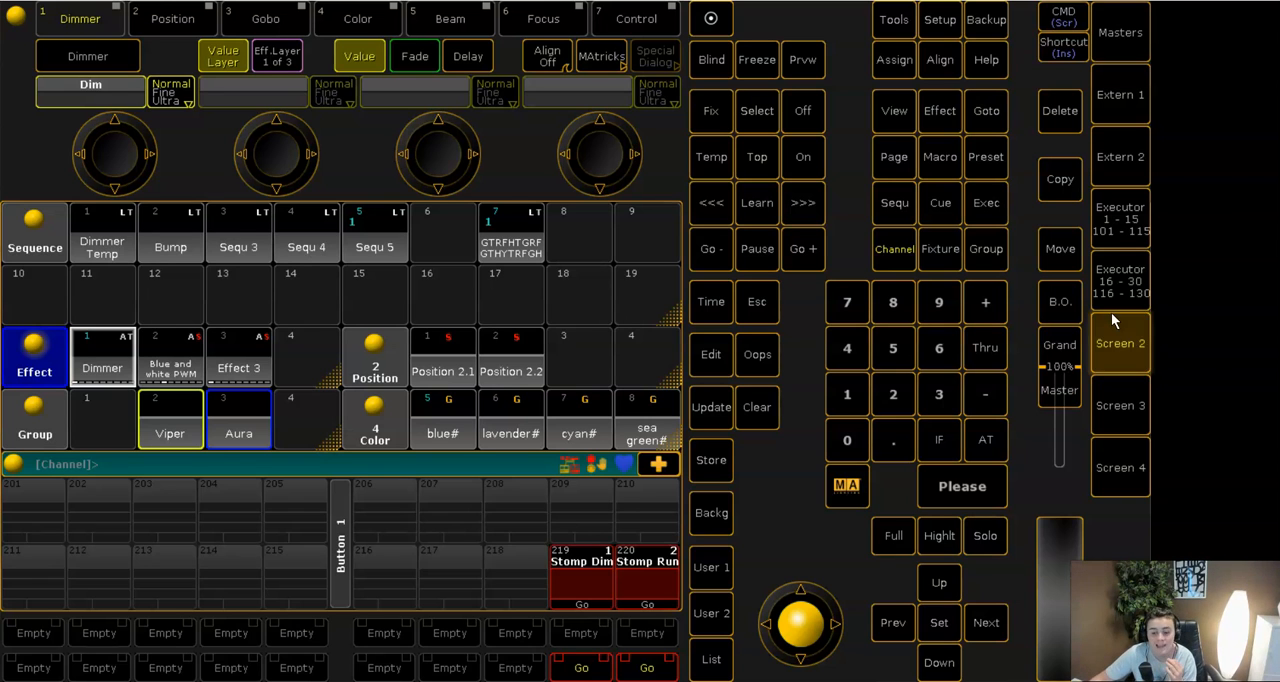
{"action": "left_click", "coordinate": [1208, 43]}
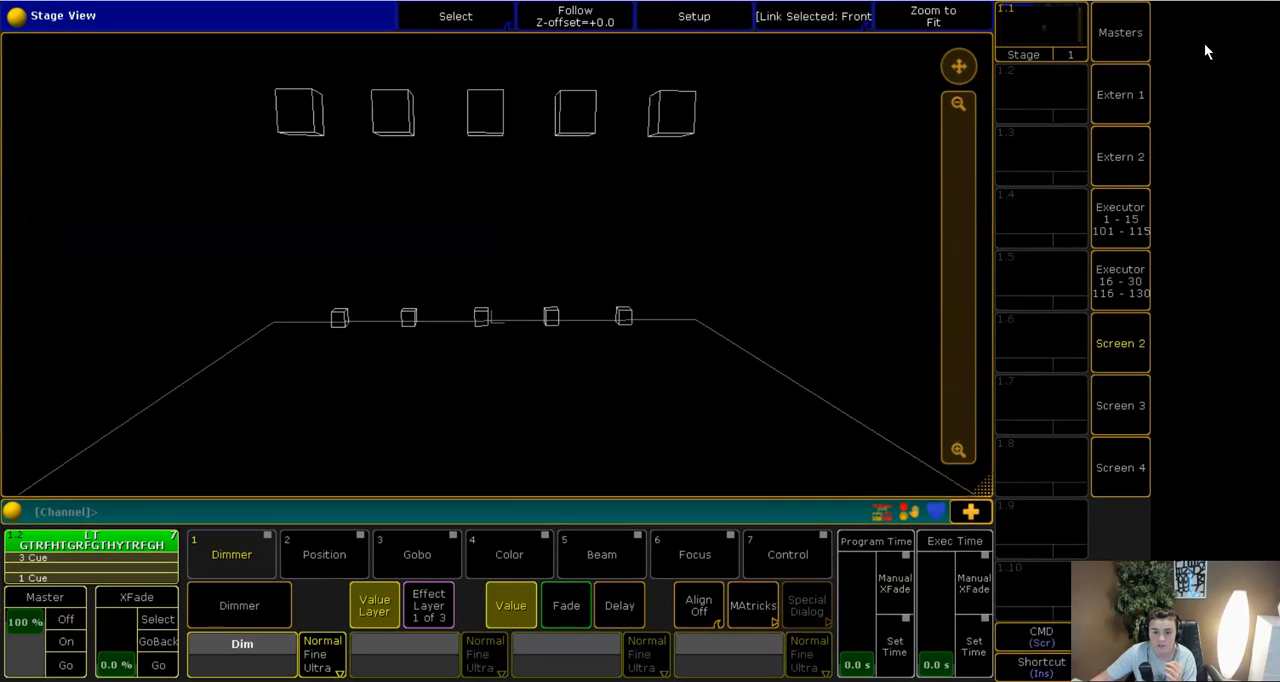
{"action": "left_click", "coordinate": [1102, 384]}
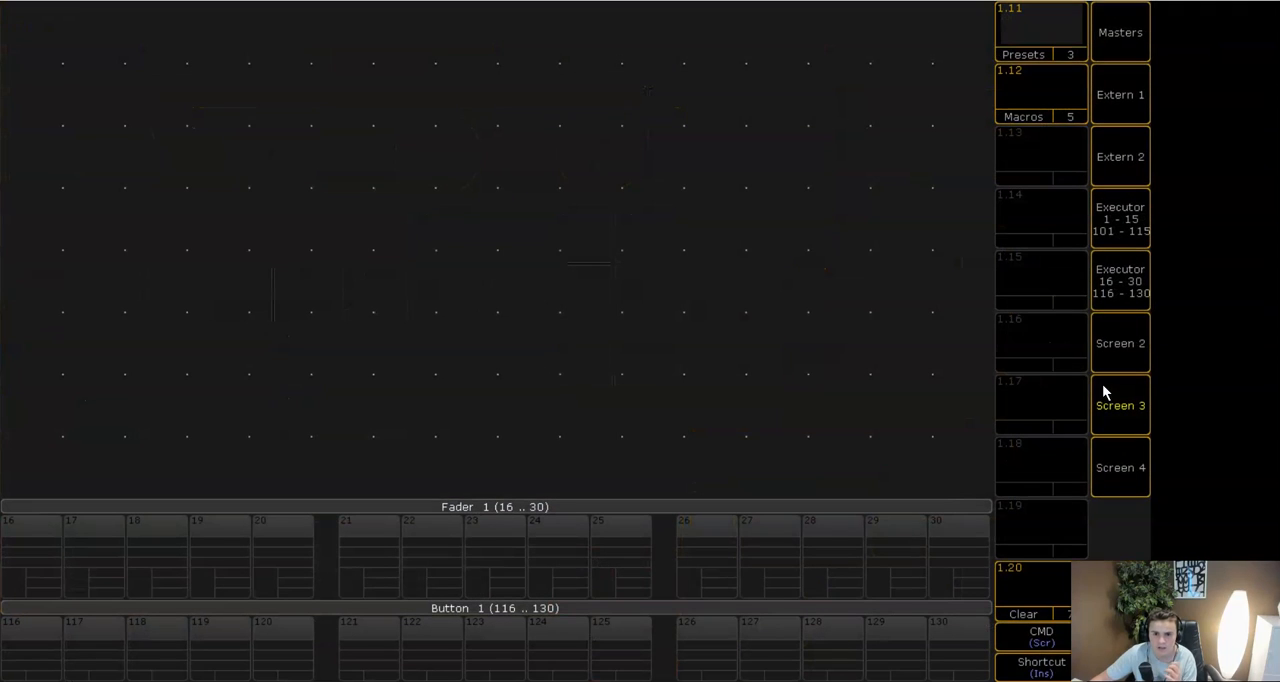
{"action": "left_click", "coordinate": [1056, 49]}
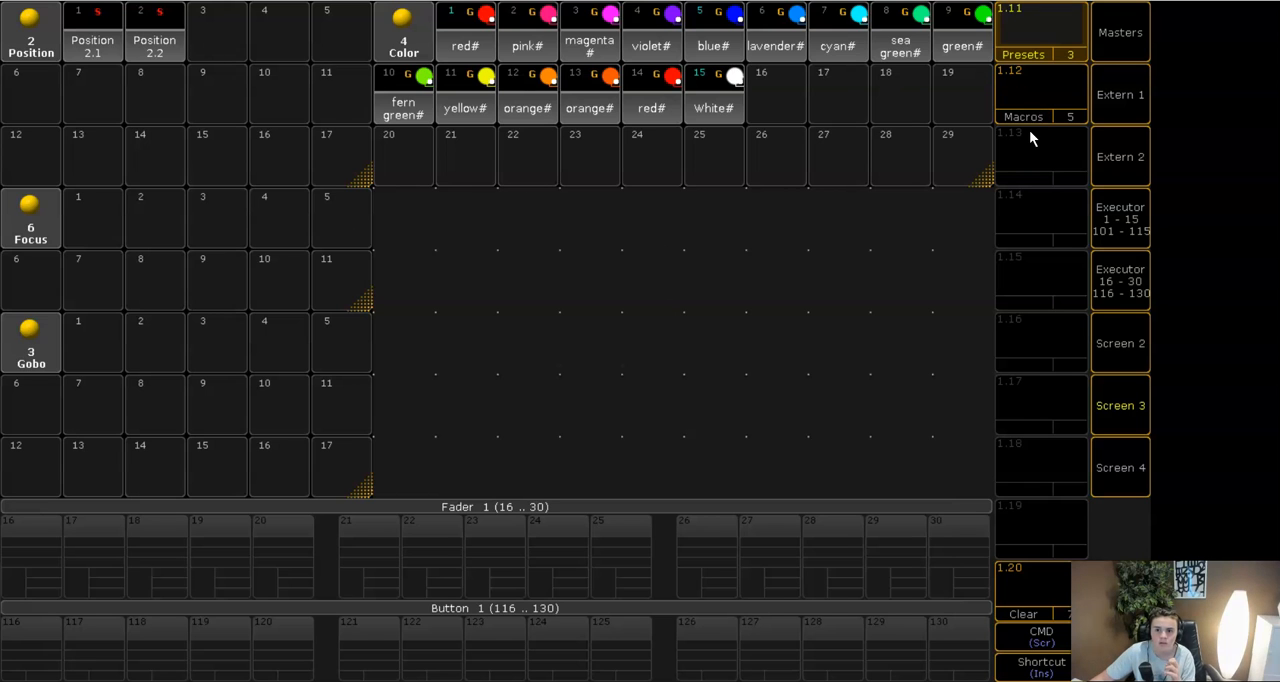
{"action": "left_click", "coordinate": [1030, 100]}
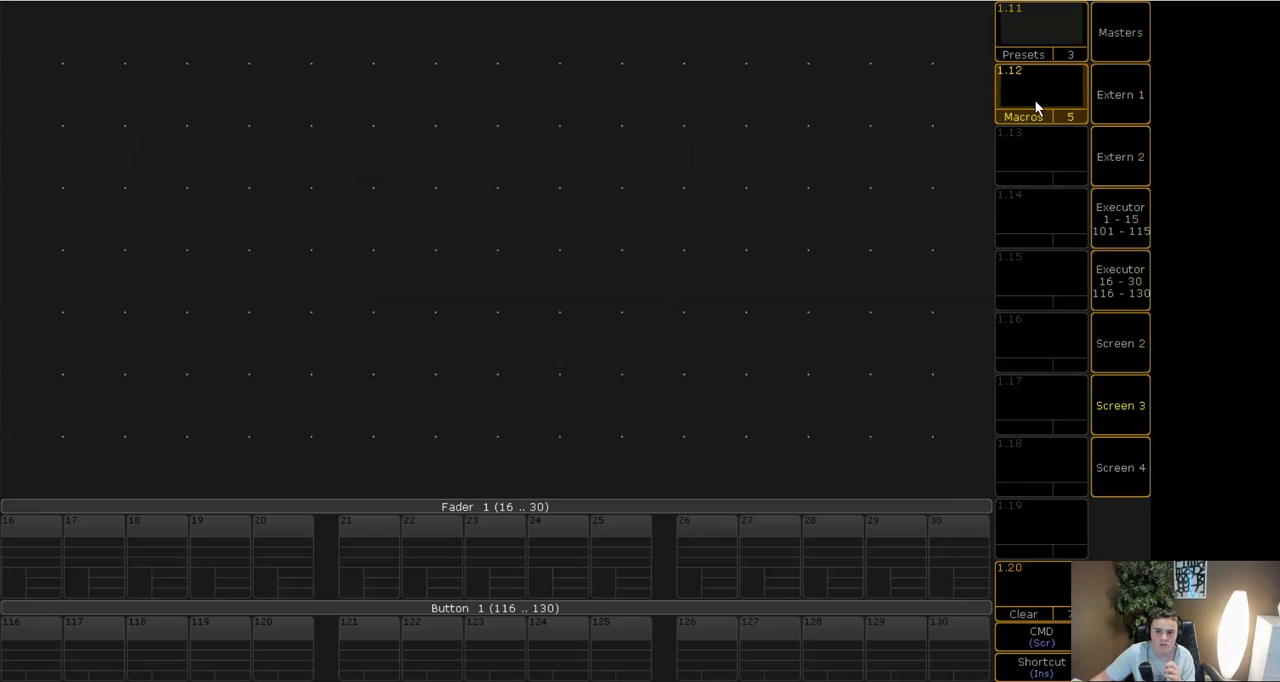
{"action": "left_click", "coordinate": [1038, 33]}
{"action": "left_click", "coordinate": [1027, 586]}
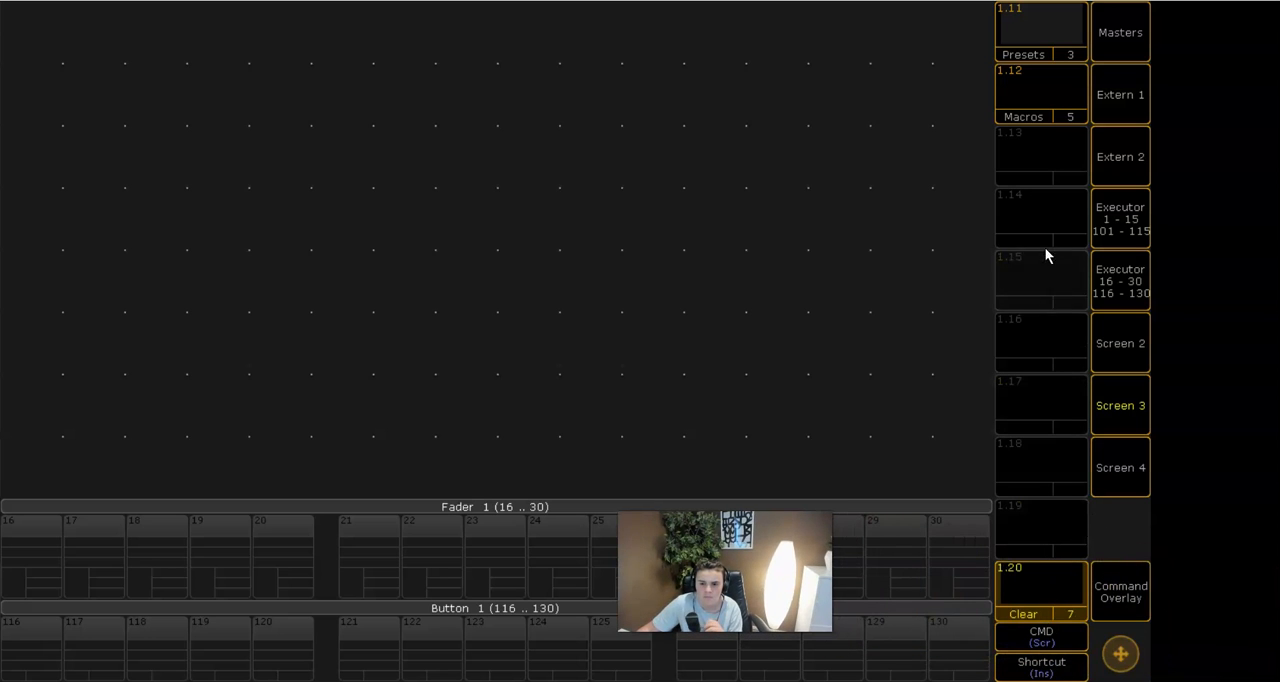
- Store the current Screen 3 view in view slot 1.13 under the name "lAYOUT"
{"action": "left_click", "coordinate": [1121, 594]}
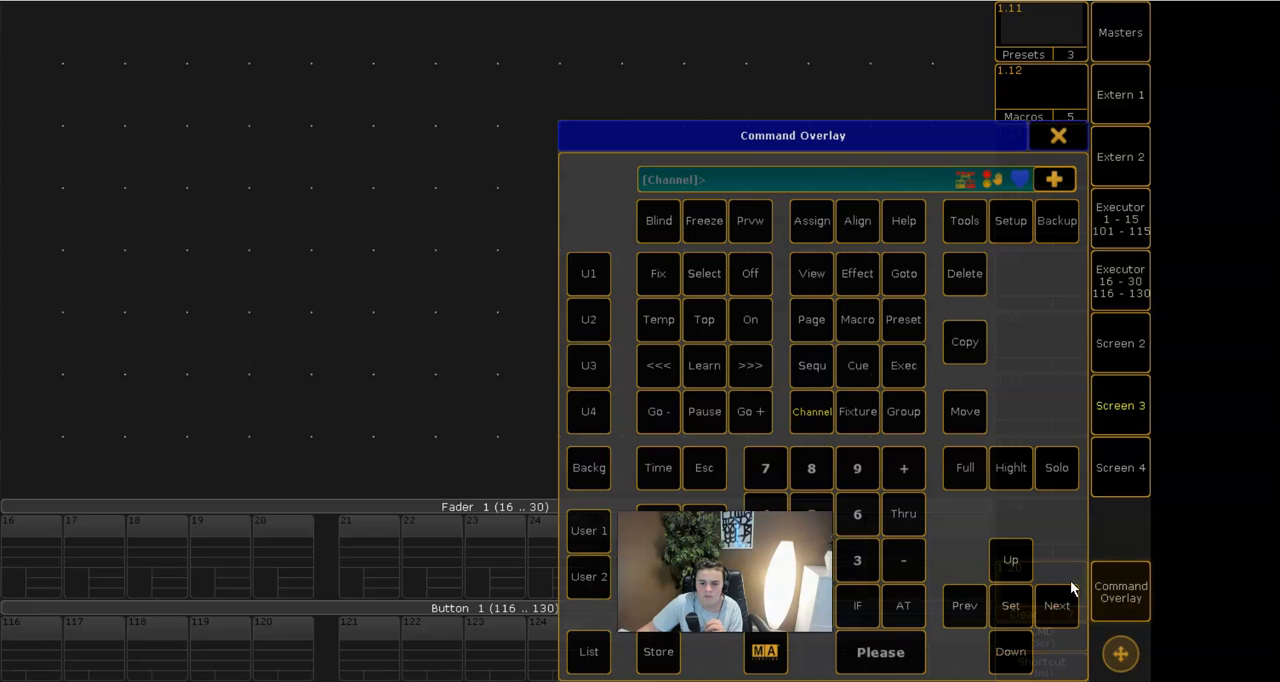
{"action": "left_click", "coordinate": [668, 651]}
{"action": "left_click", "coordinate": [1060, 132]}
{"action": "left_click", "coordinate": [1053, 150]}
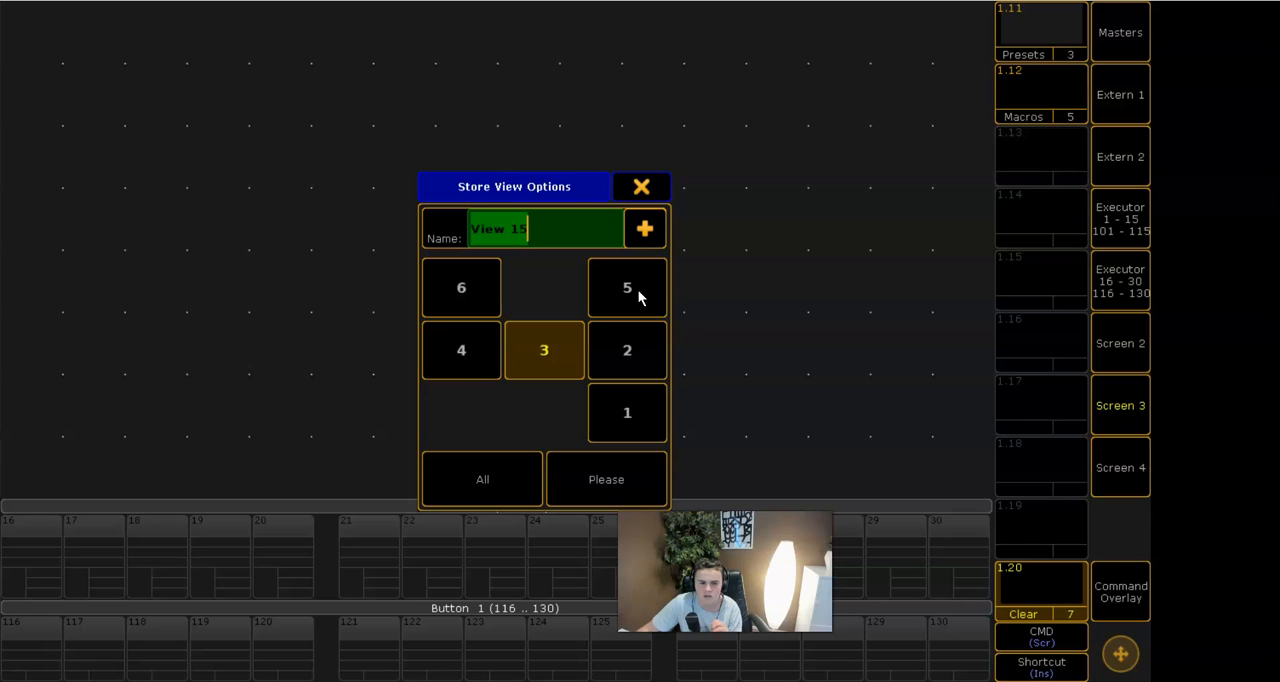
{"action": "key", "text": "BackSpace"}
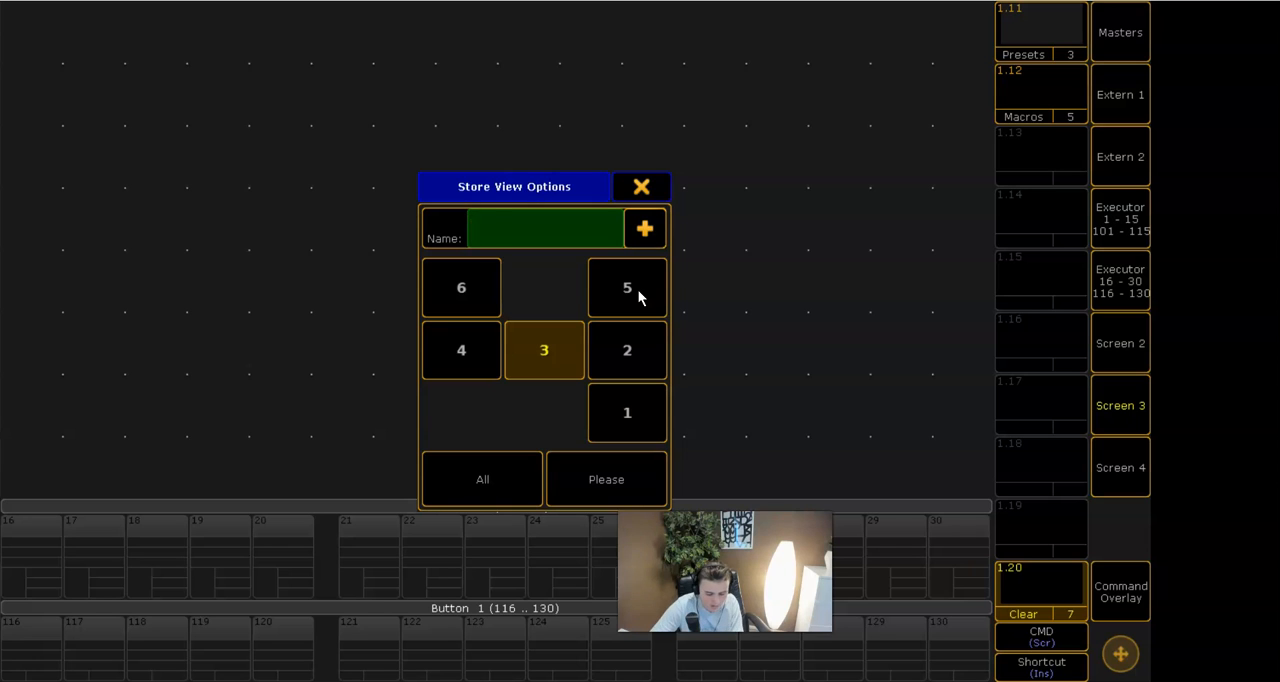
{"action": "type", "text": "lAYOUT"}
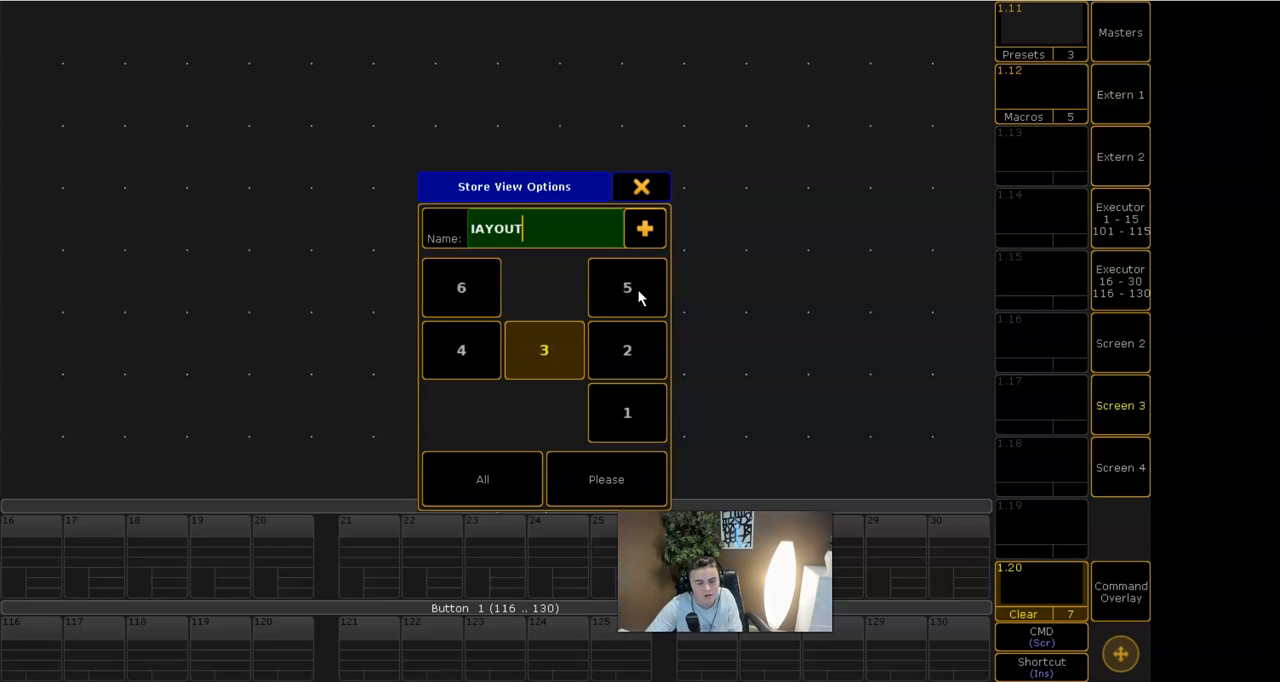
{"action": "key", "text": "Return"}
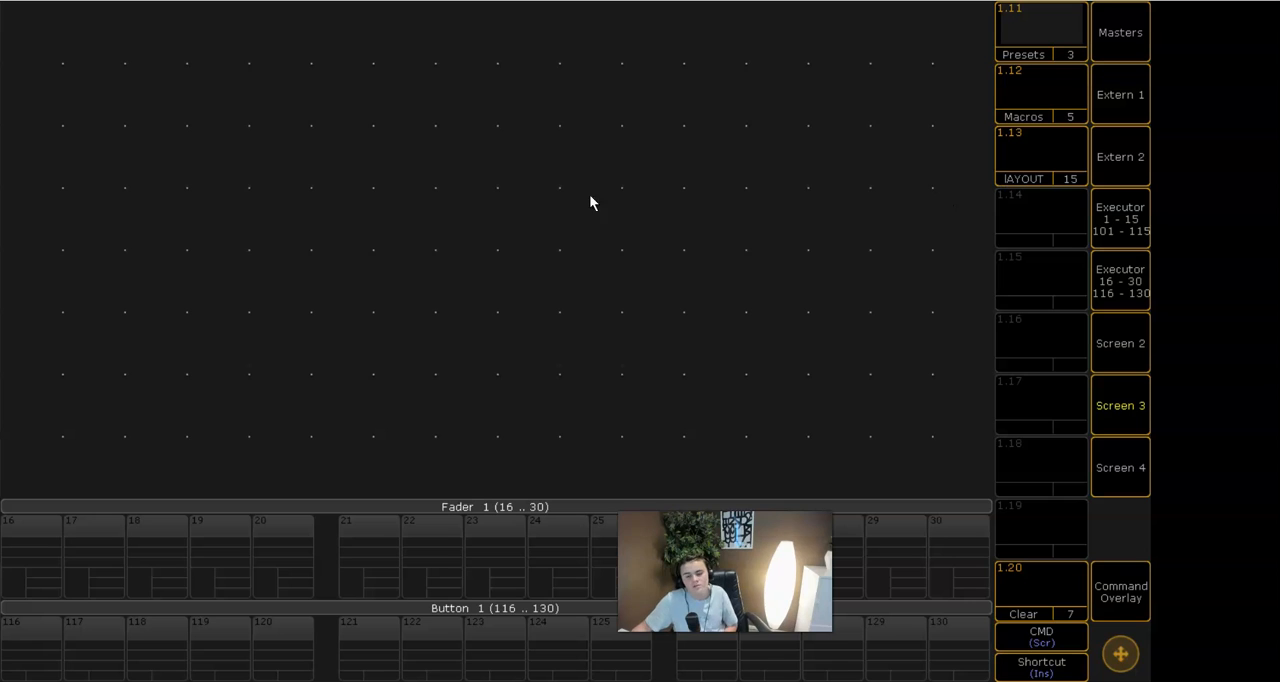
- Add a Layout View window to the empty screen and shrink it by one grid column and one row
{"action": "left_click", "coordinate": [40, 26]}
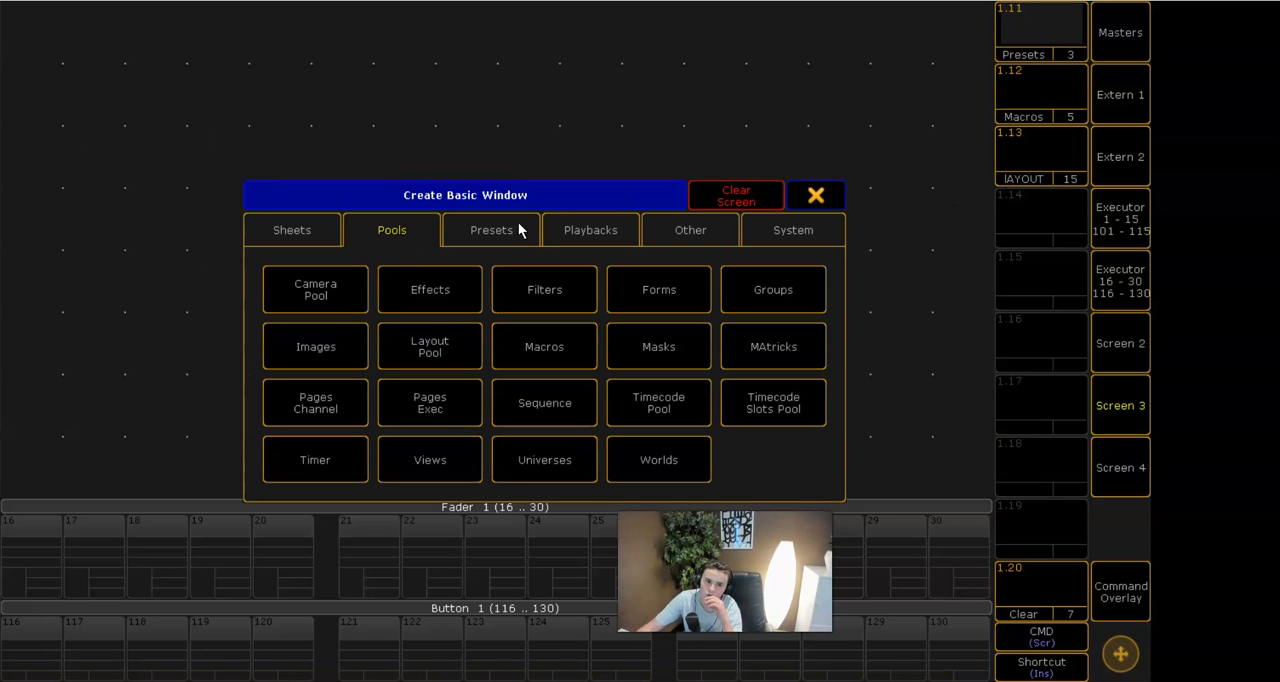
{"action": "left_click", "coordinate": [478, 232]}
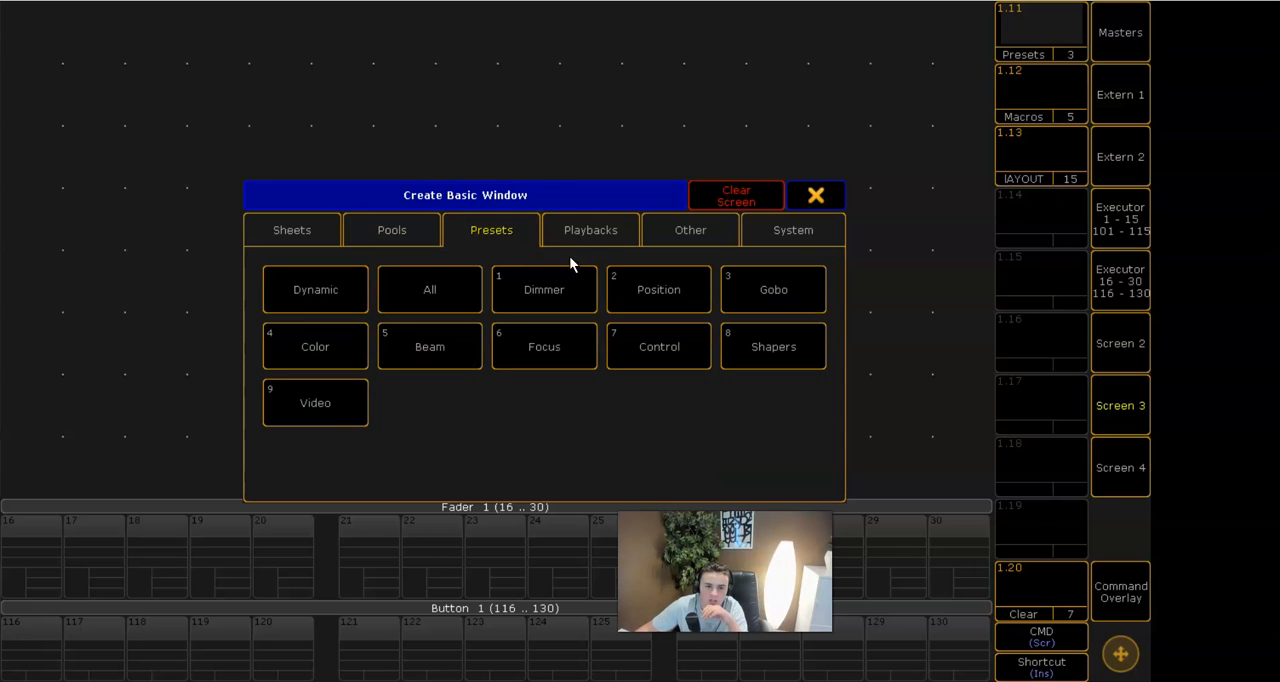
{"action": "left_click", "coordinate": [587, 226]}
{"action": "left_click", "coordinate": [705, 236]}
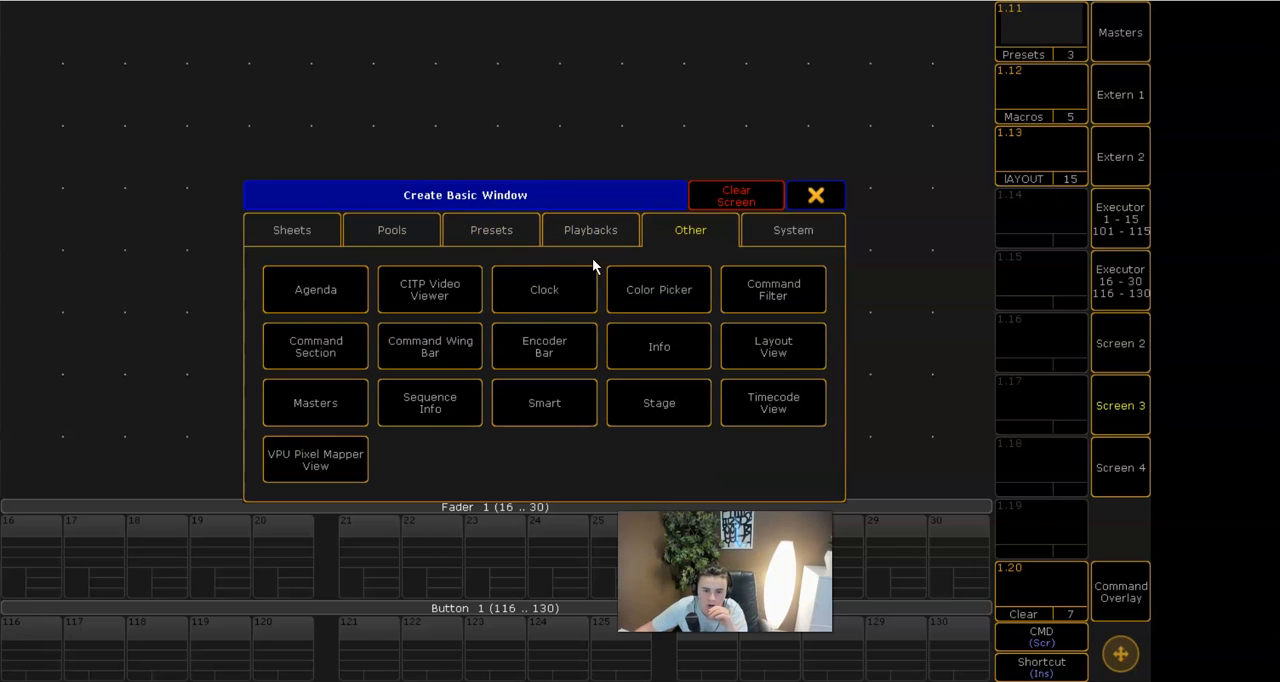
{"action": "left_click", "coordinate": [778, 358]}
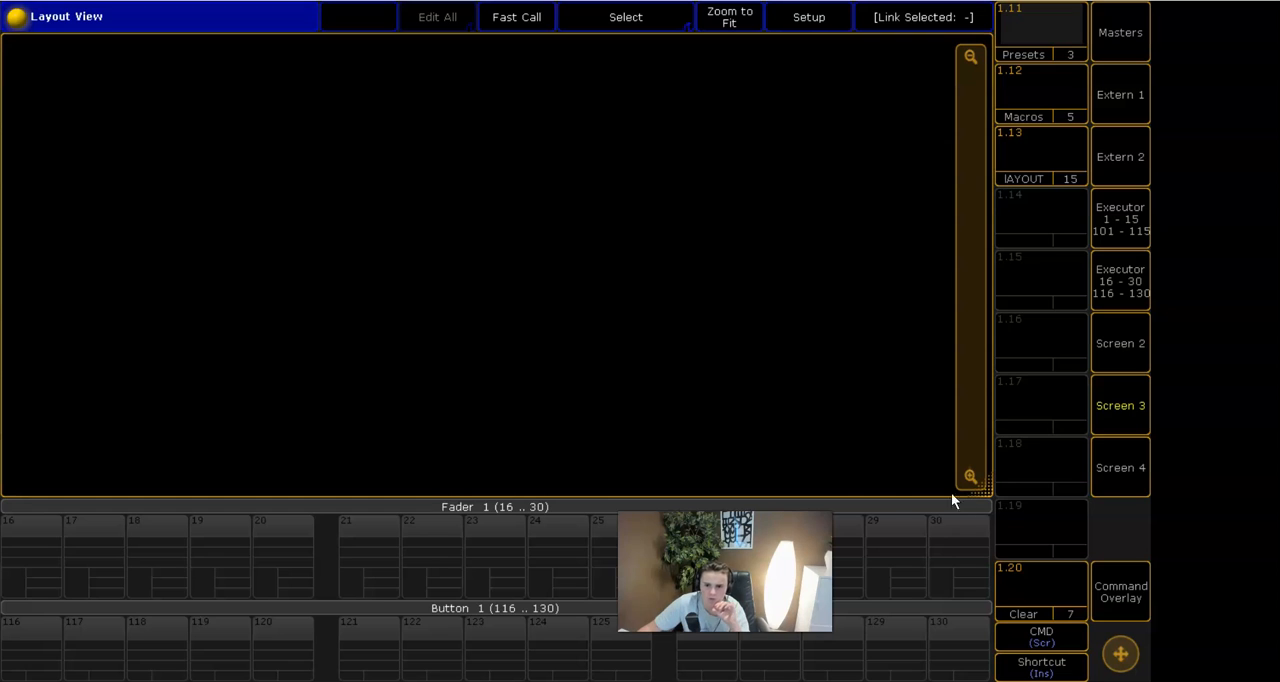
{"action": "left_click_drag", "start_coordinate": [987, 492], "coordinate": [926, 433]}
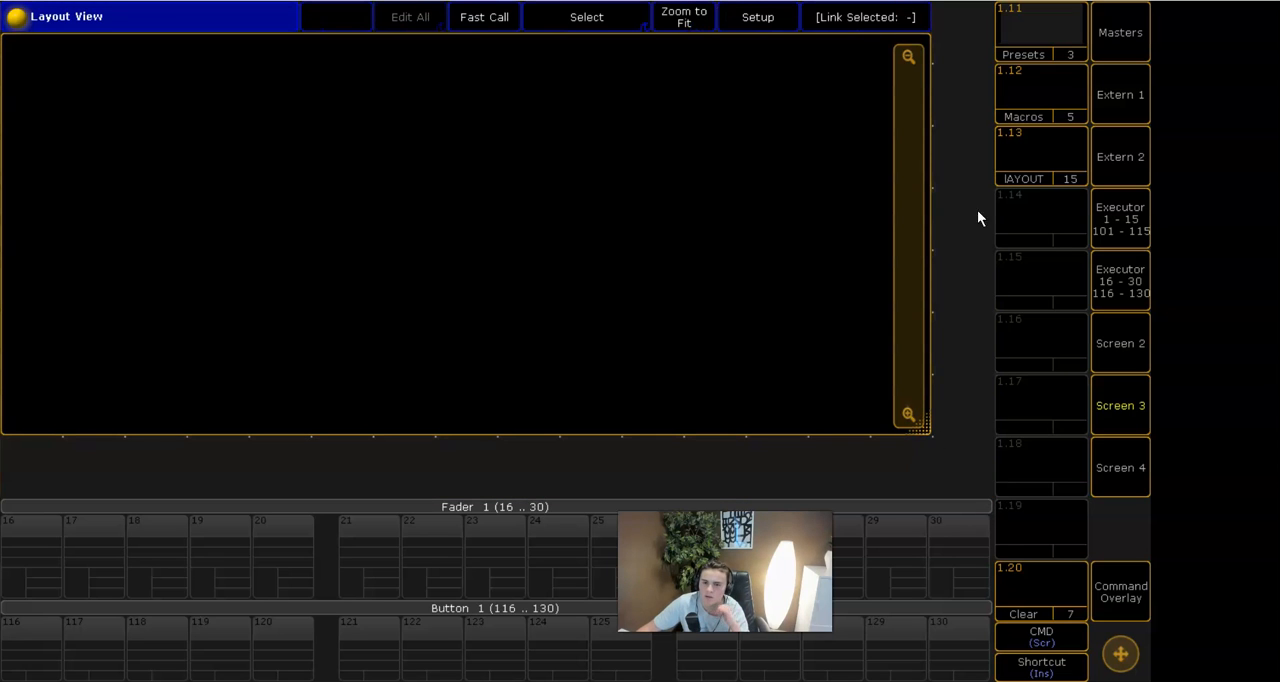
- Add a Groups pool in the free column beside the Layout View and a Layout Pool in the free row beneath it
{"action": "left_click", "coordinate": [959, 38]}
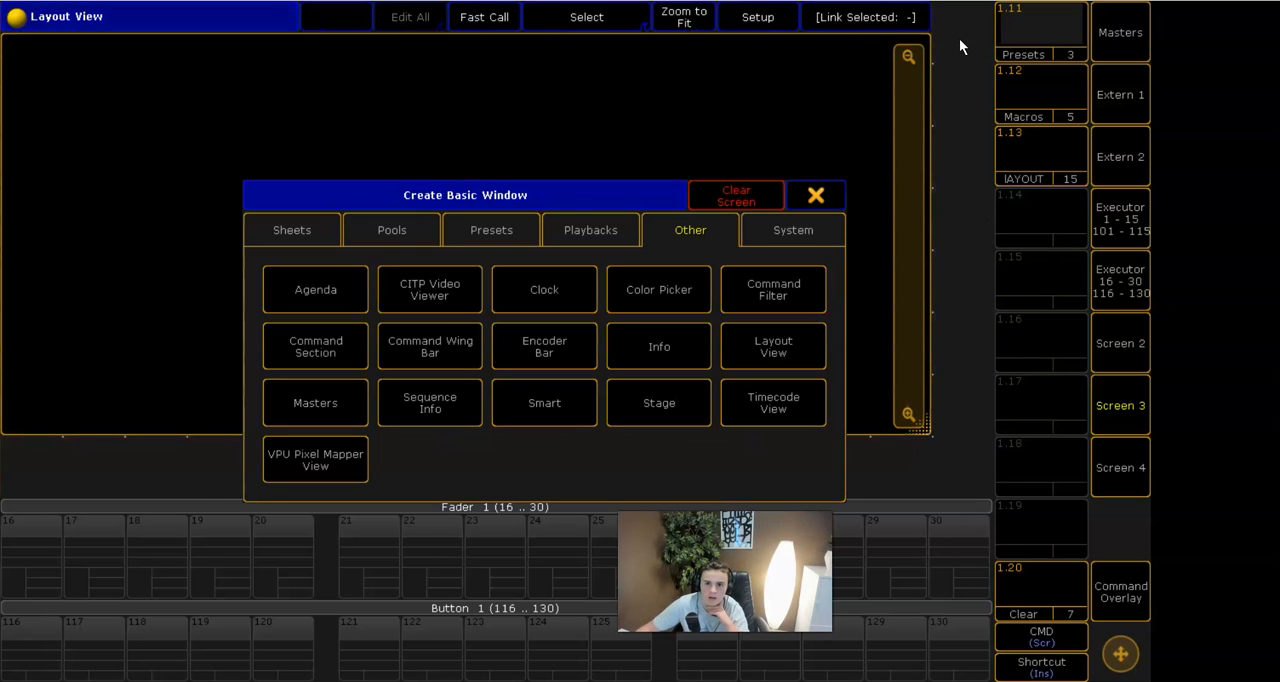
{"action": "left_click", "coordinate": [380, 228]}
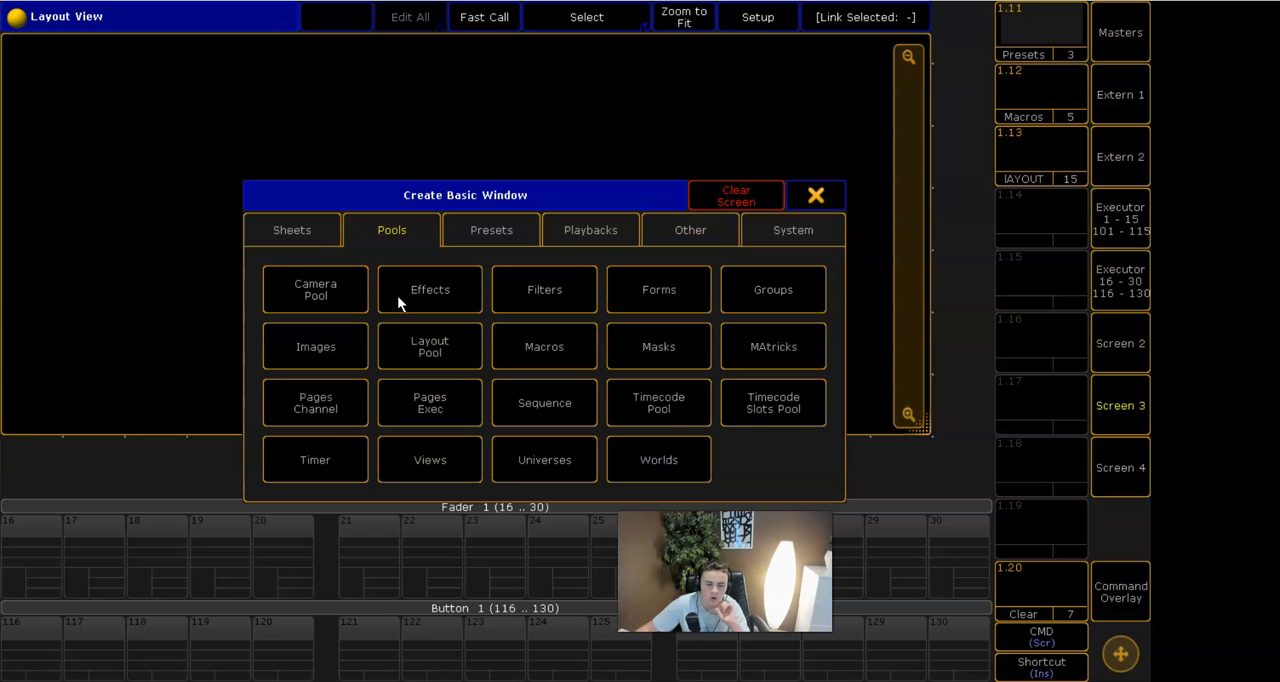
{"action": "left_click", "coordinate": [778, 305]}
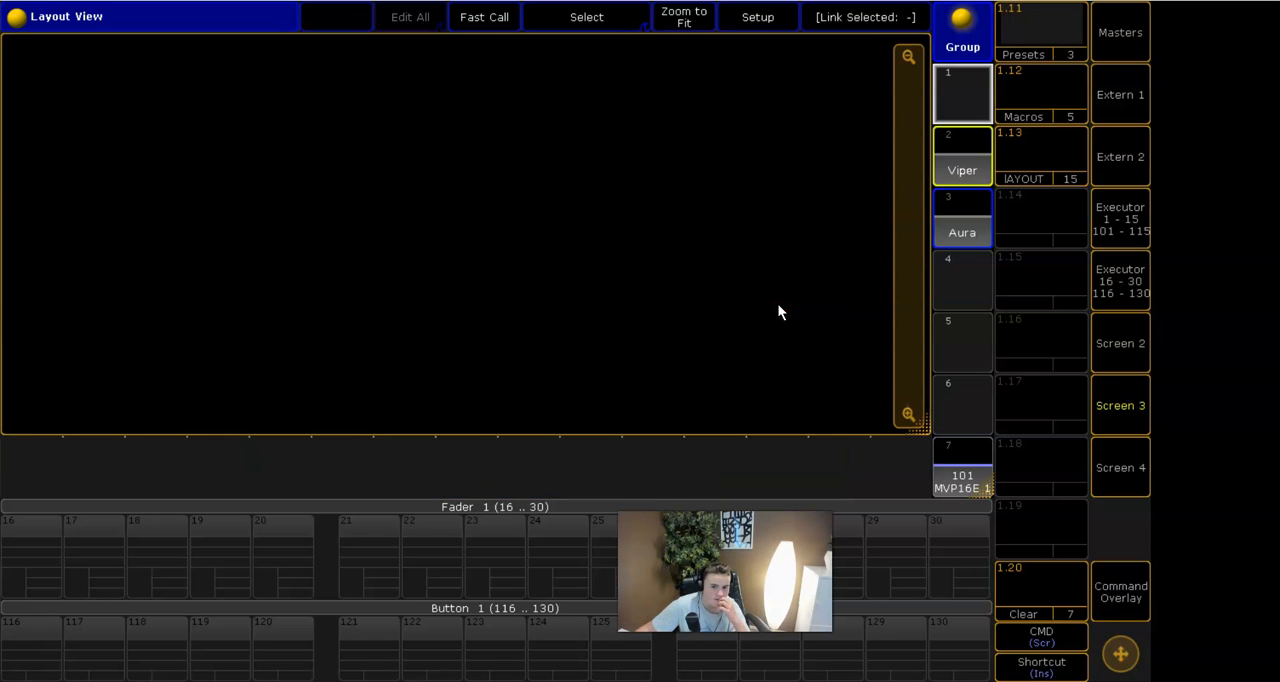
{"action": "scroll", "coordinate": [984, 365], "scroll_direction": "down", "scroll_amount": 5}
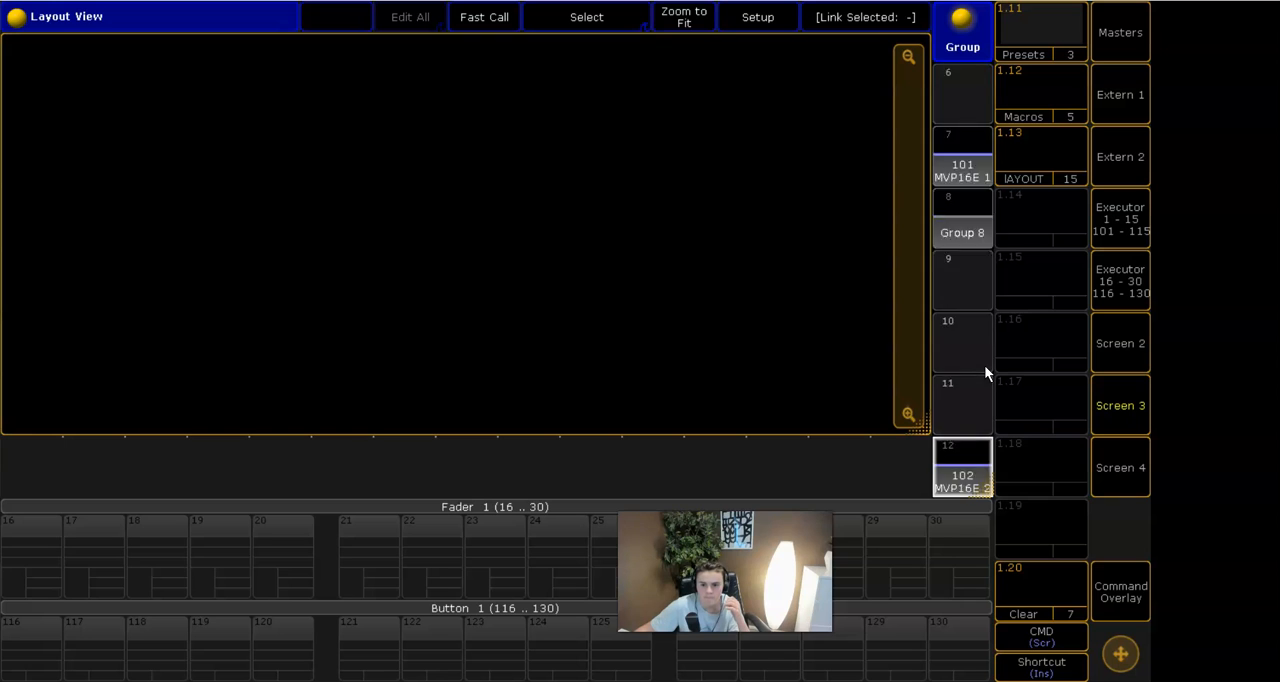
{"action": "scroll", "coordinate": [984, 365], "scroll_direction": "down", "scroll_amount": 14}
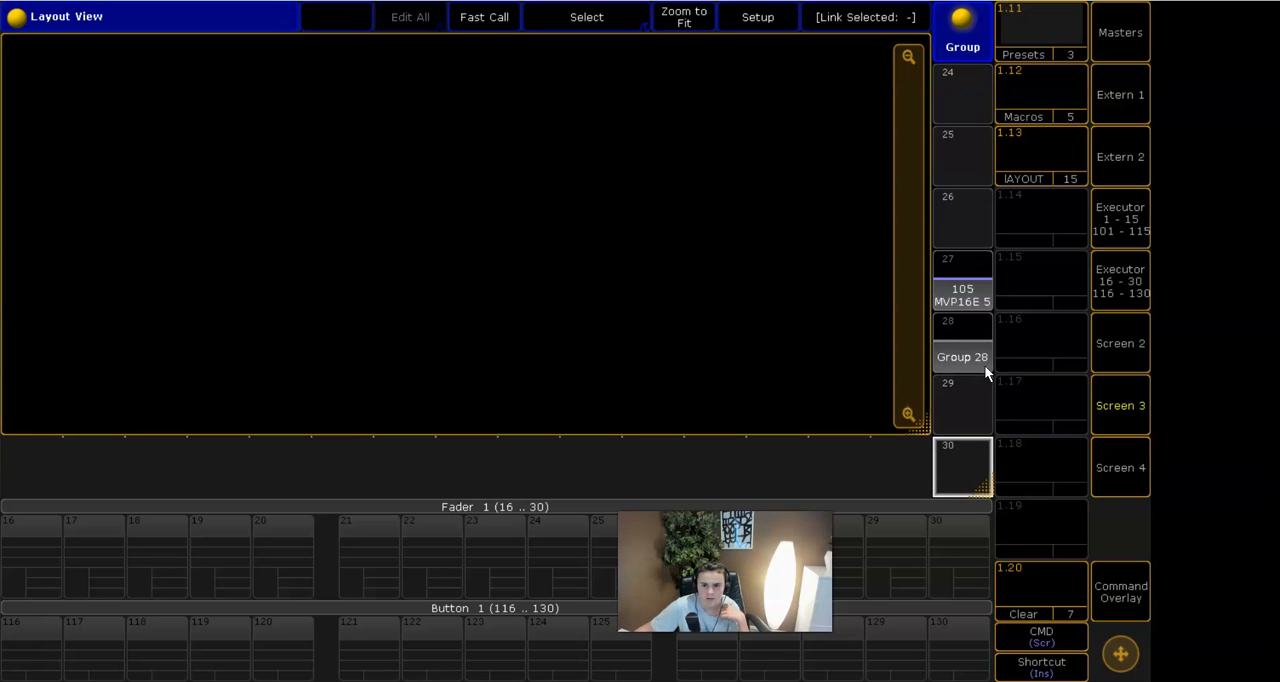
{"action": "scroll", "coordinate": [984, 365], "scroll_direction": "up", "scroll_amount": 20}
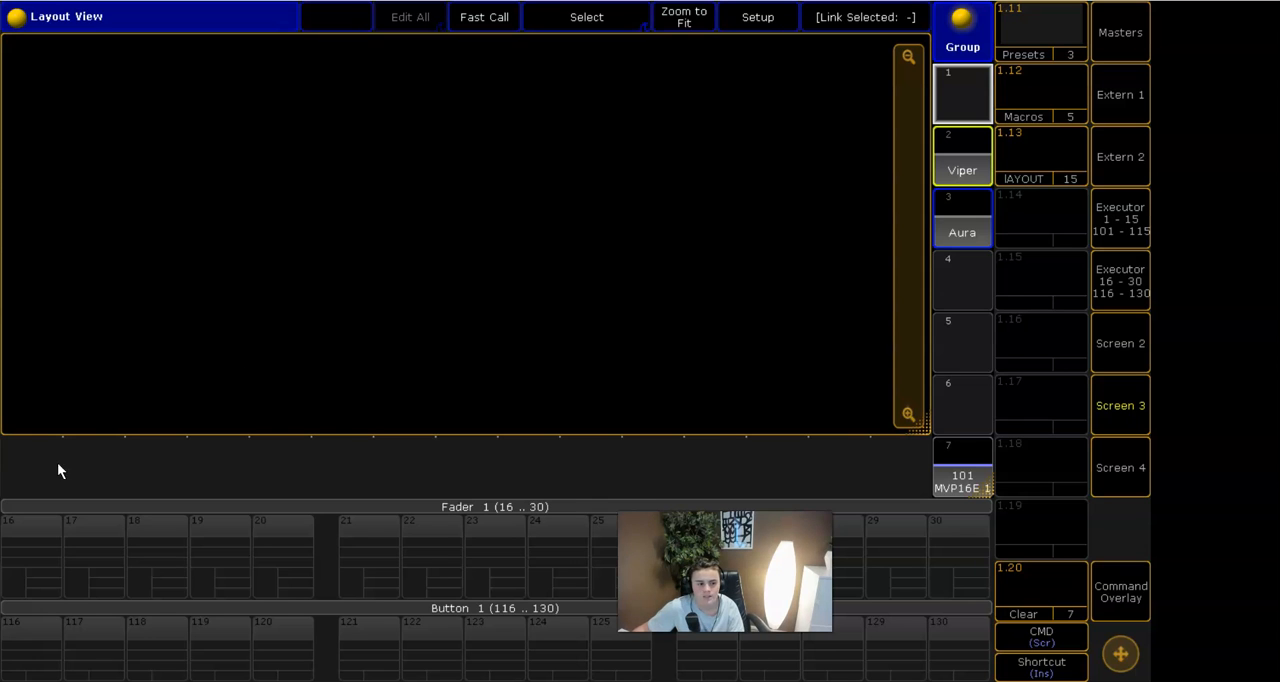
{"action": "left_click", "coordinate": [29, 472]}
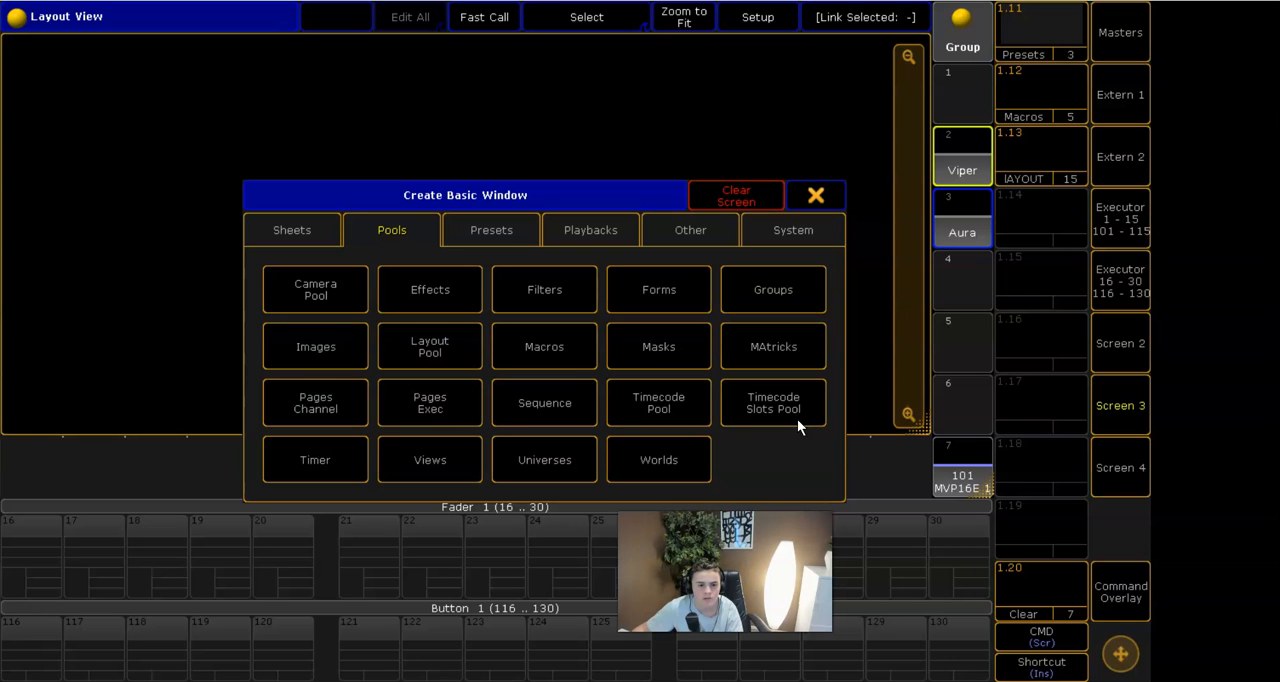
{"action": "left_click", "coordinate": [405, 344]}
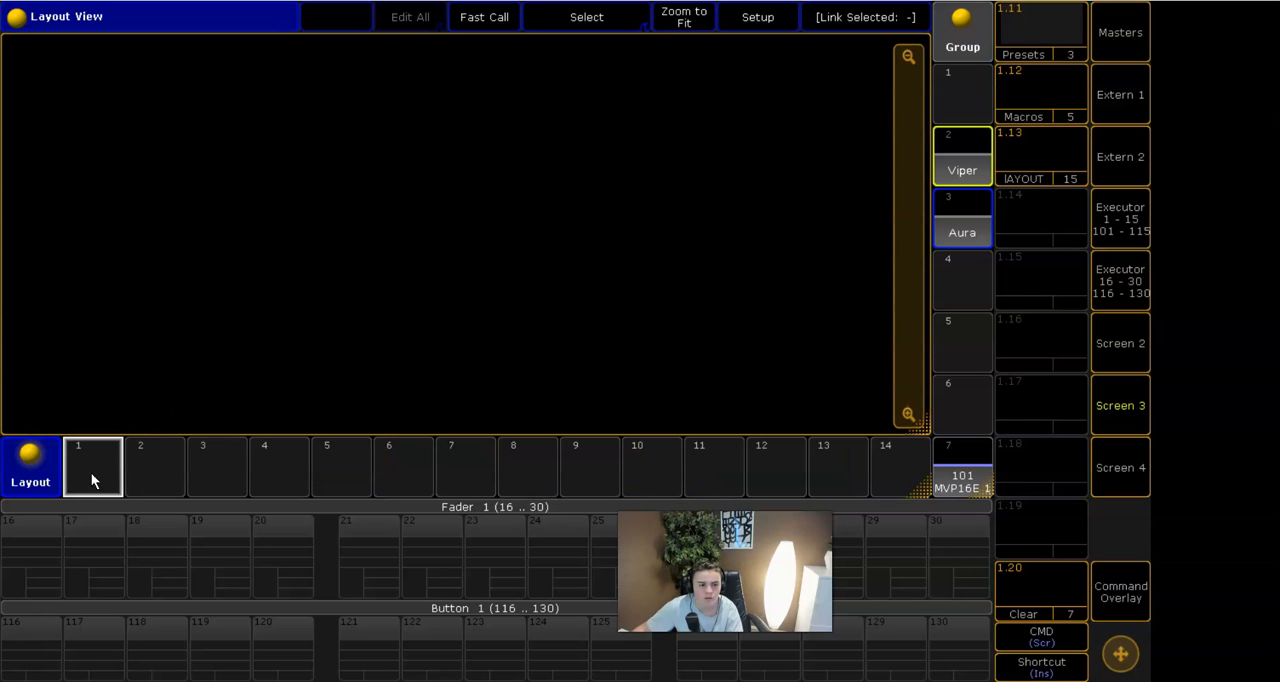
- Check the fixture IDs of the Floor 1 and Truss 1 layers in the Patch & Fixture Schedule on the console view
{"action": "left_click", "coordinate": [1126, 400]}
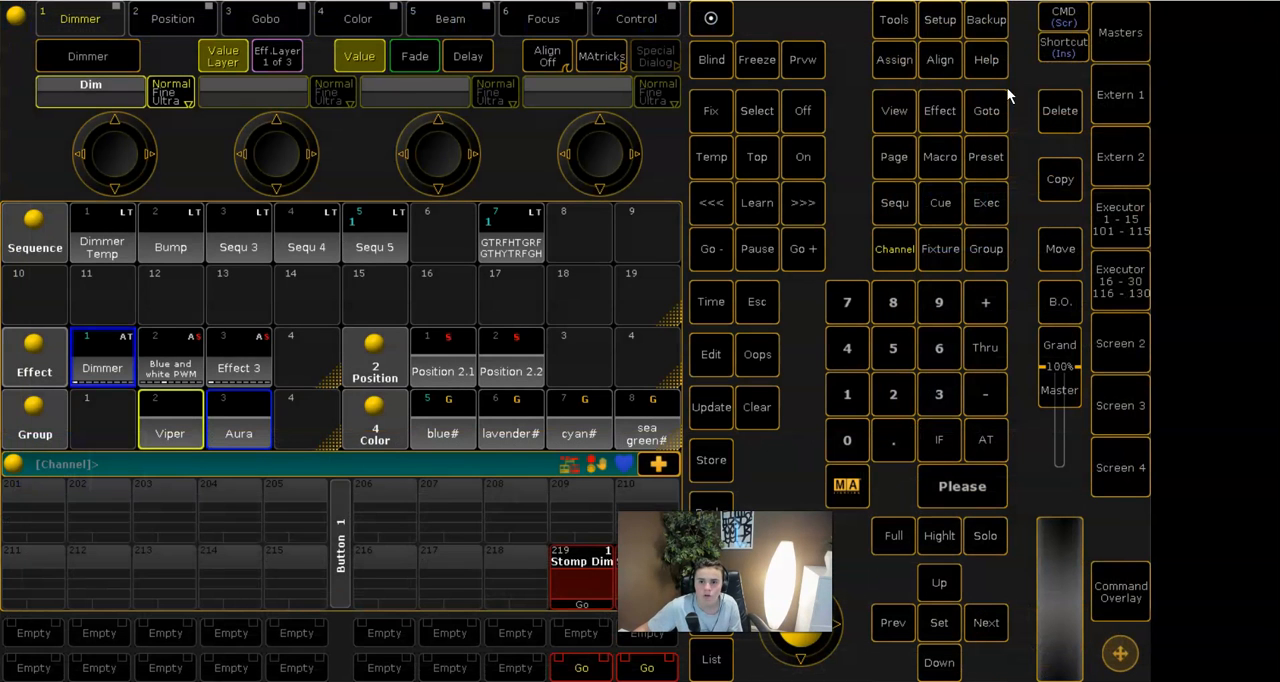
{"action": "left_click", "coordinate": [894, 19]}
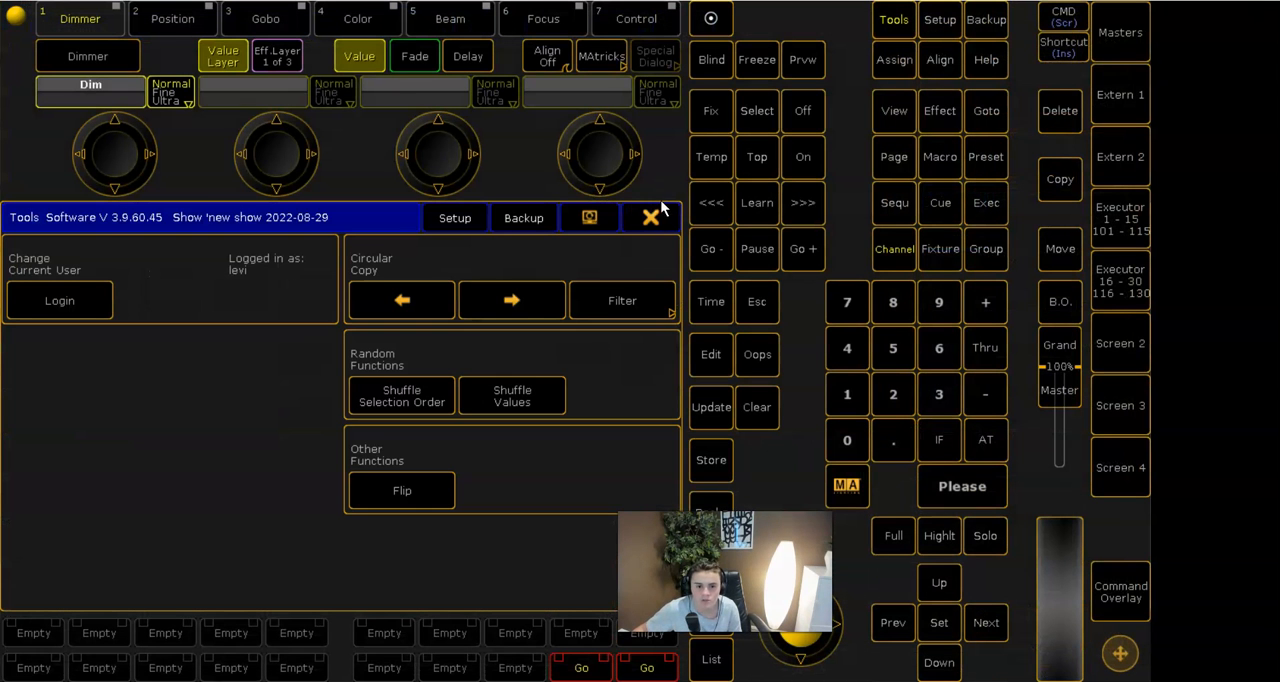
{"action": "left_click", "coordinate": [652, 214]}
{"action": "left_click", "coordinate": [945, 30]}
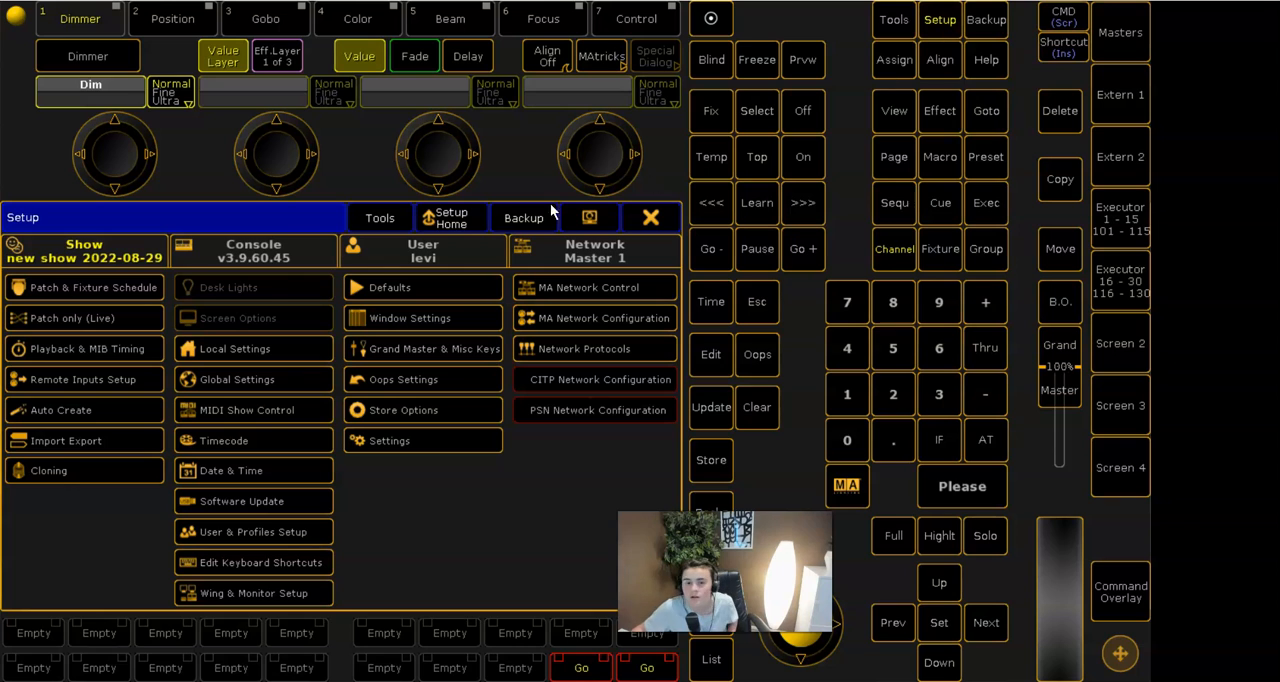
{"action": "left_click", "coordinate": [85, 296]}
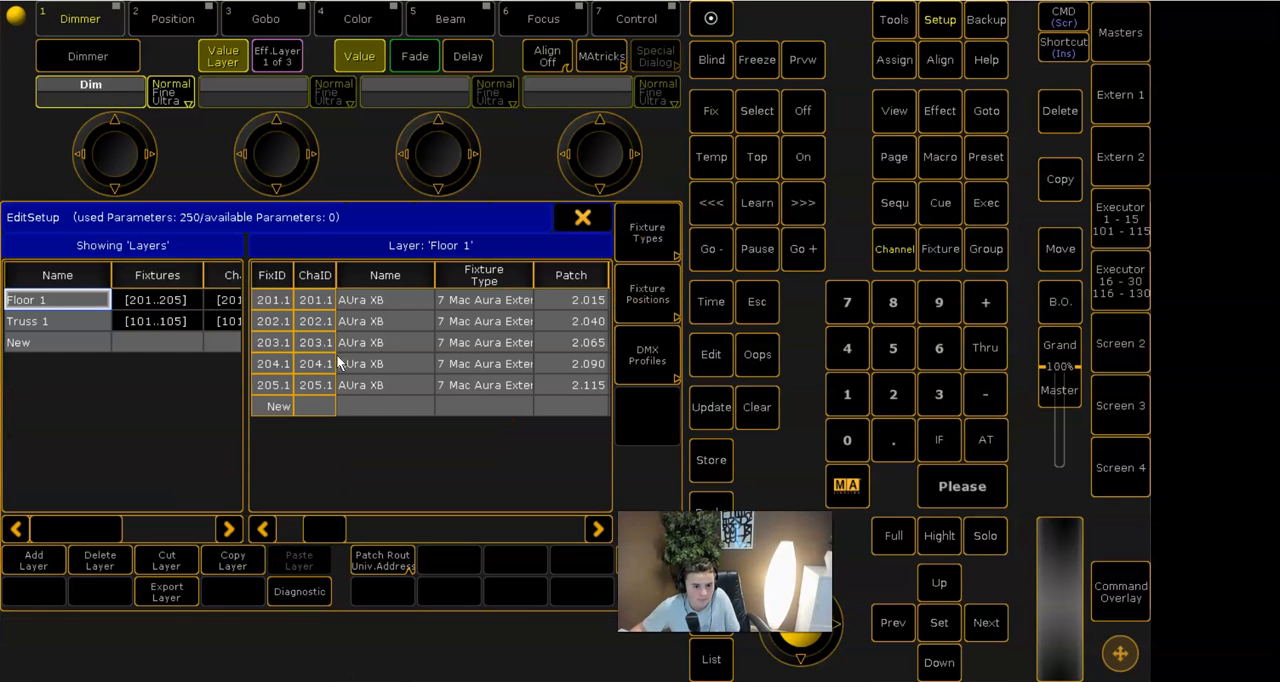
{"action": "left_click", "coordinate": [70, 321]}
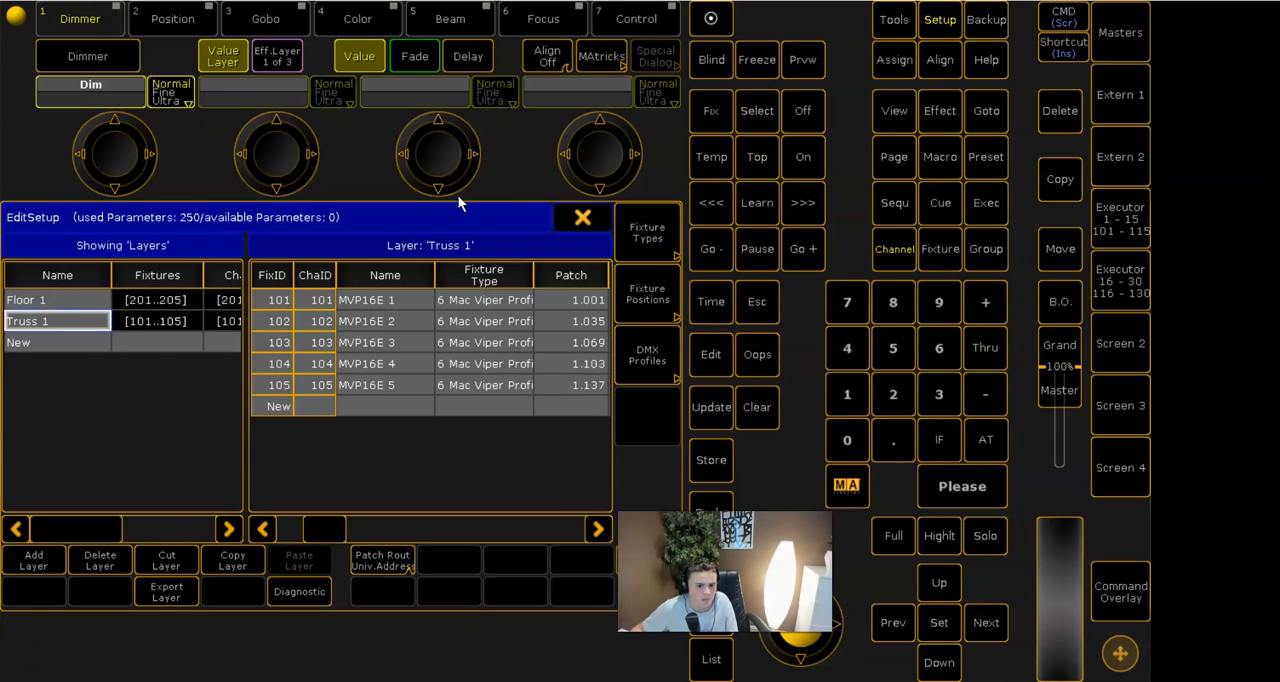
{"action": "left_click", "coordinate": [580, 215]}
{"action": "left_click", "coordinate": [661, 219]}
- Select fixtures 101 thru 105 from the command line
{"action": "key", "text": "1"}
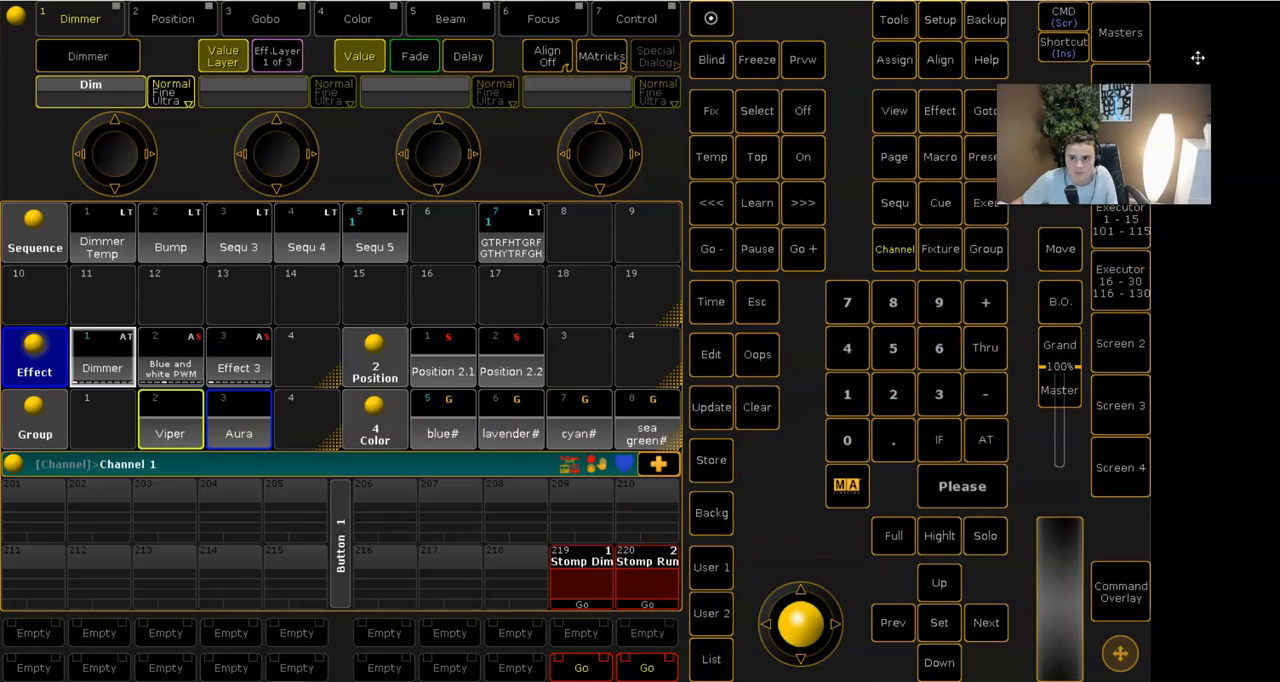
{"action": "left_click_drag", "start_coordinate": [1198, 58], "coordinate": [1200, 56]}
{"action": "key", "text": "BackSpace"}
{"action": "left_click", "coordinate": [940, 249]}
{"action": "left_click", "coordinate": [845, 400]}
{"action": "left_click", "coordinate": [849, 436]}
{"action": "left_click", "coordinate": [847, 396]}
{"action": "left_click", "coordinate": [1003, 338]}
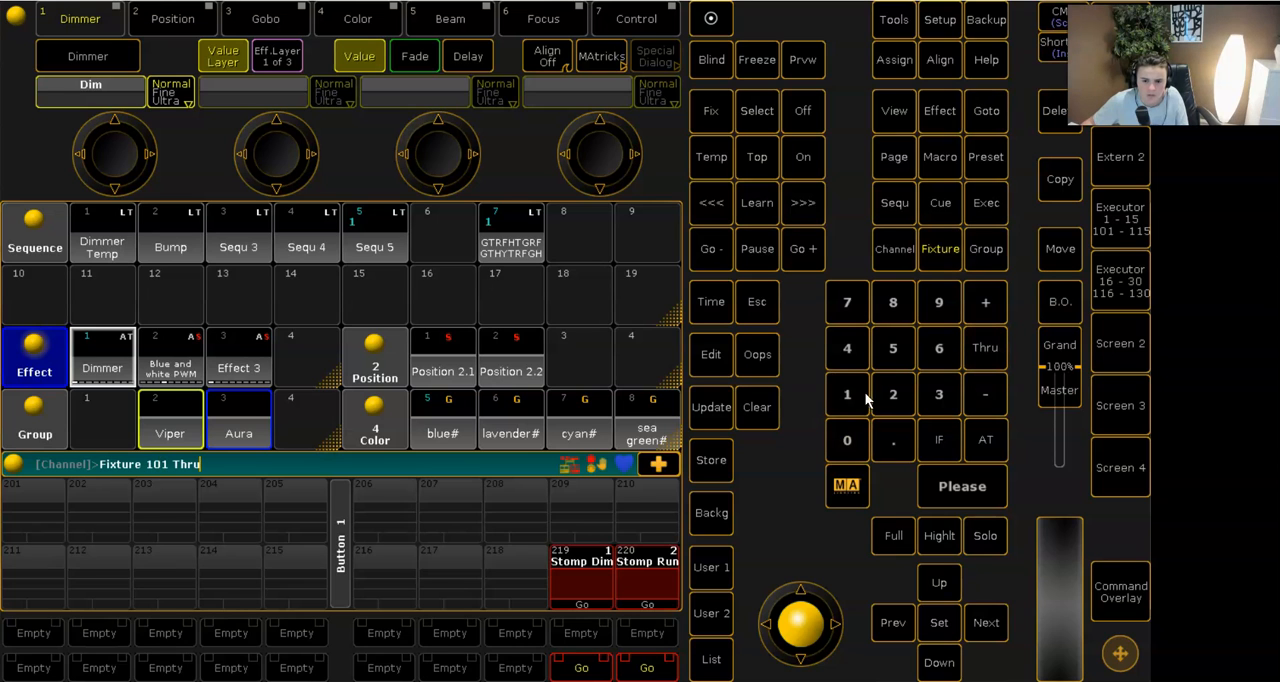
{"action": "left_click", "coordinate": [845, 441]}
{"action": "left_click", "coordinate": [893, 350]}
{"action": "left_click", "coordinate": [944, 481]}
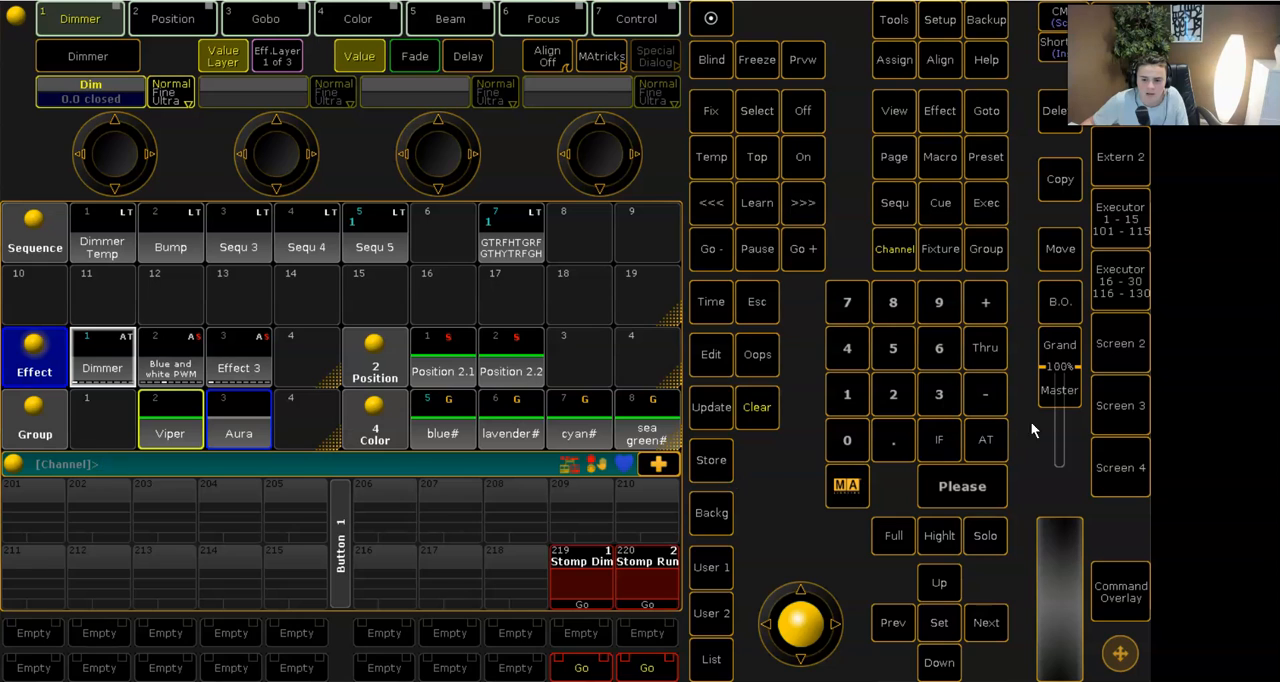
- Return to Screen 3 and store the selected fixtures in slot 1 of the layout pool
{"action": "left_click", "coordinate": [1102, 418]}
{"action": "left_click", "coordinate": [1120, 592]}
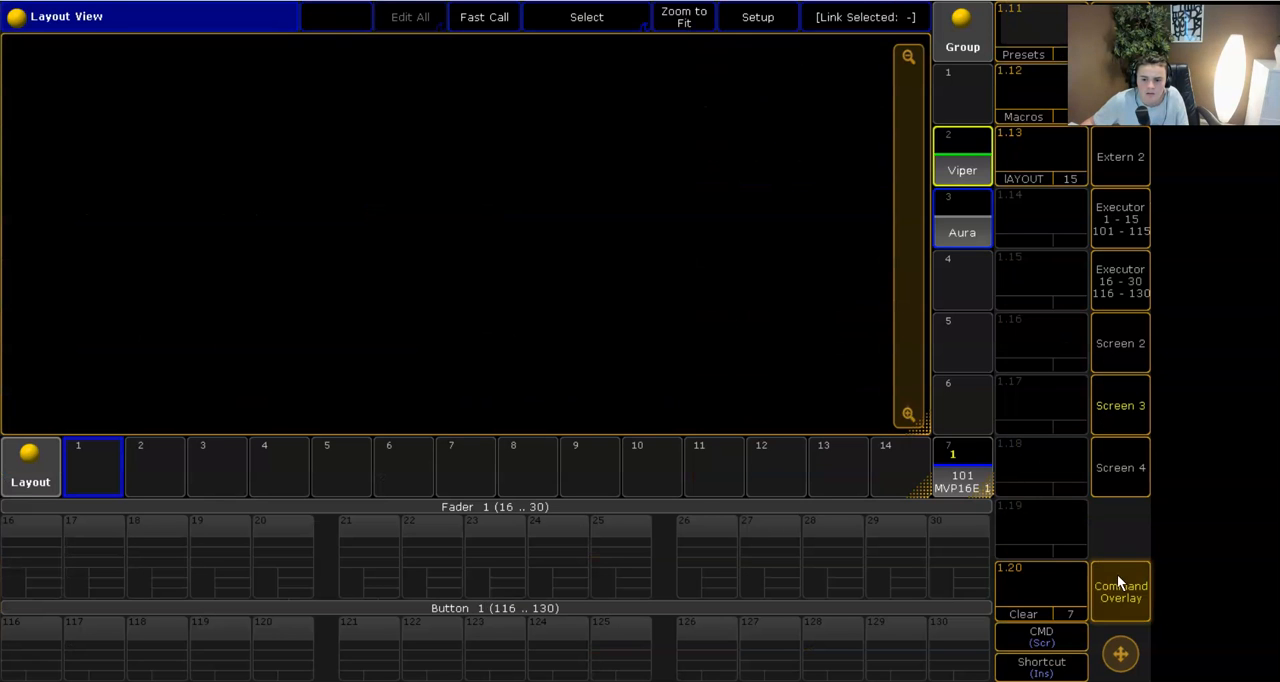
{"action": "left_click", "coordinate": [658, 651]}
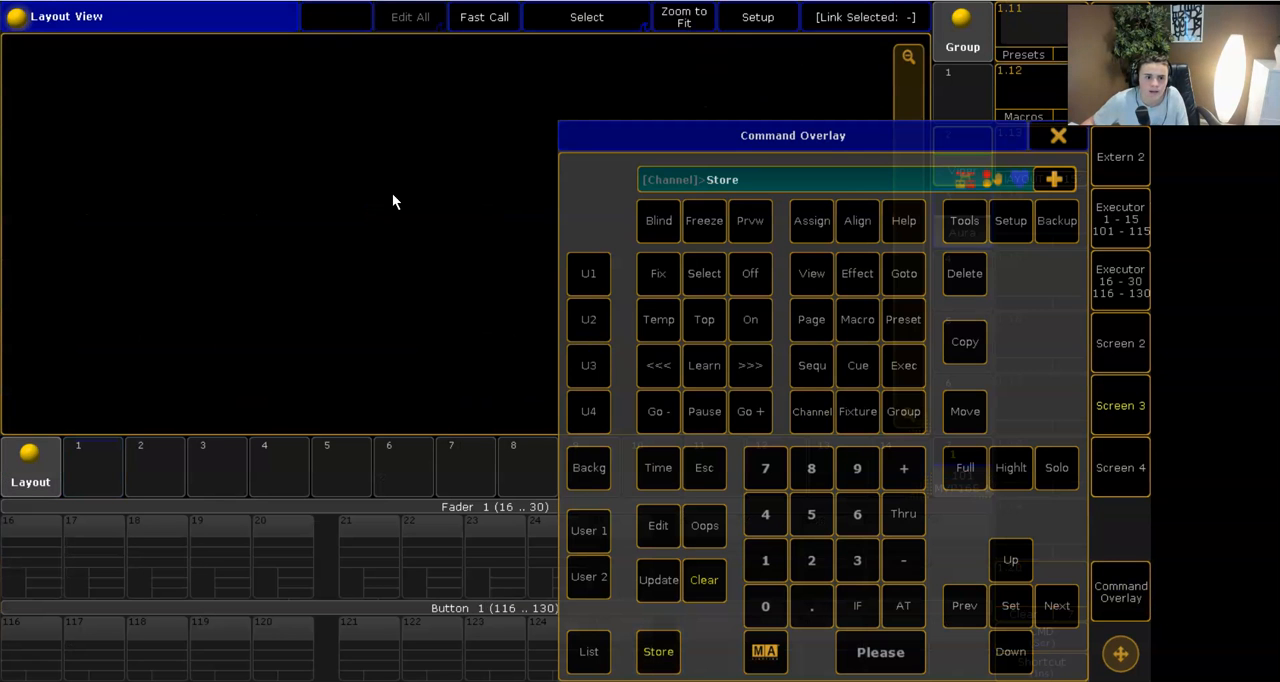
{"action": "left_click", "coordinate": [93, 465]}
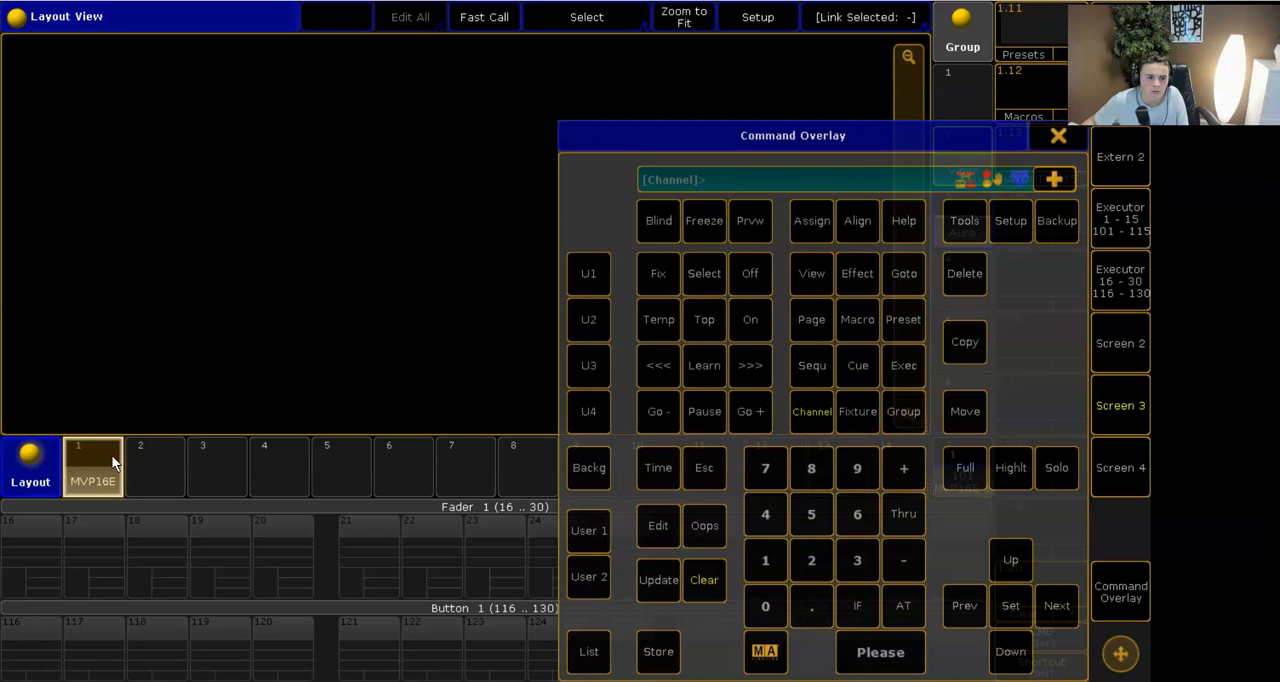
{"action": "left_click", "coordinate": [1068, 140]}
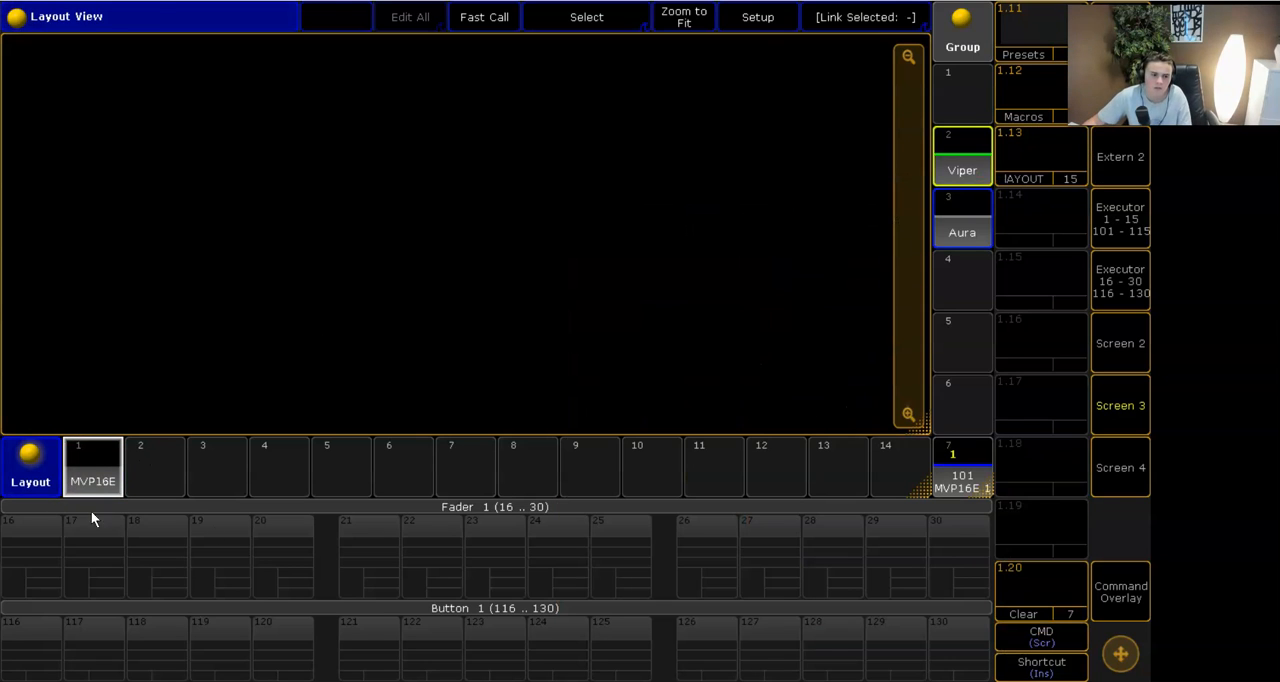
- Show Layout 1 with the five Vipers in the Layout View
{"action": "left_click", "coordinate": [88, 478]}
{"action": "left_click", "coordinate": [150, 472]}
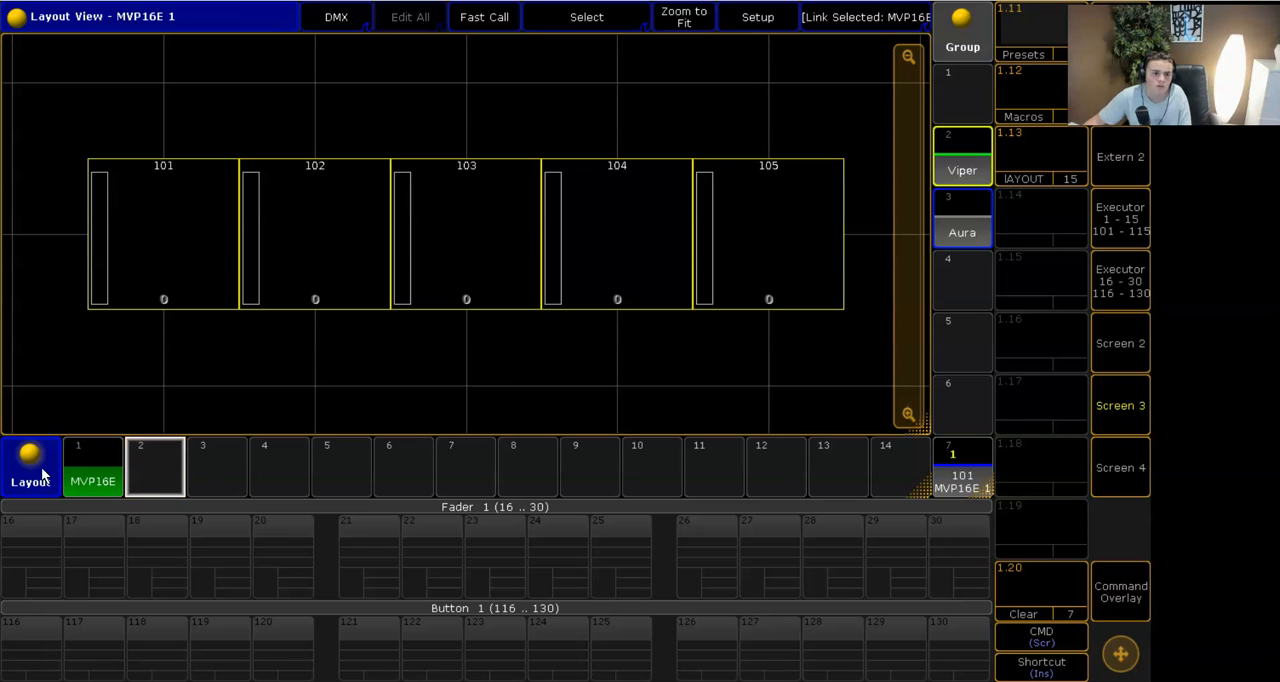
{"action": "left_click", "coordinate": [884, 18]}
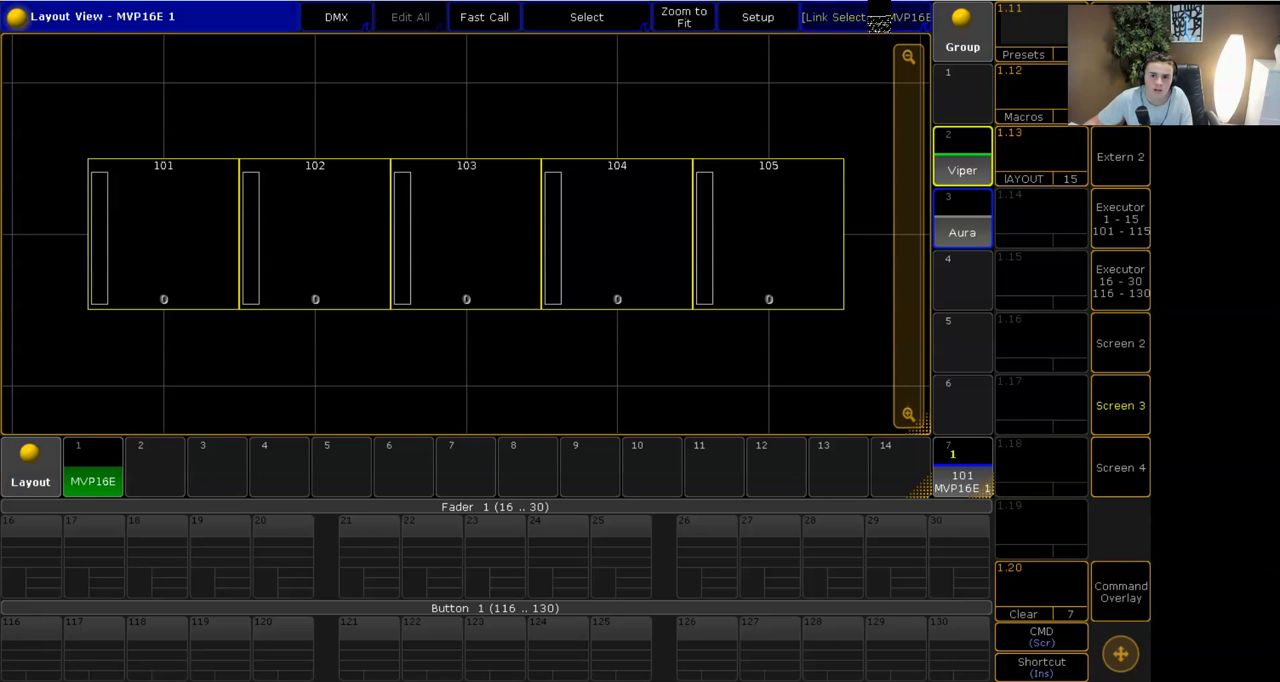
{"action": "left_click", "coordinate": [143, 478]}
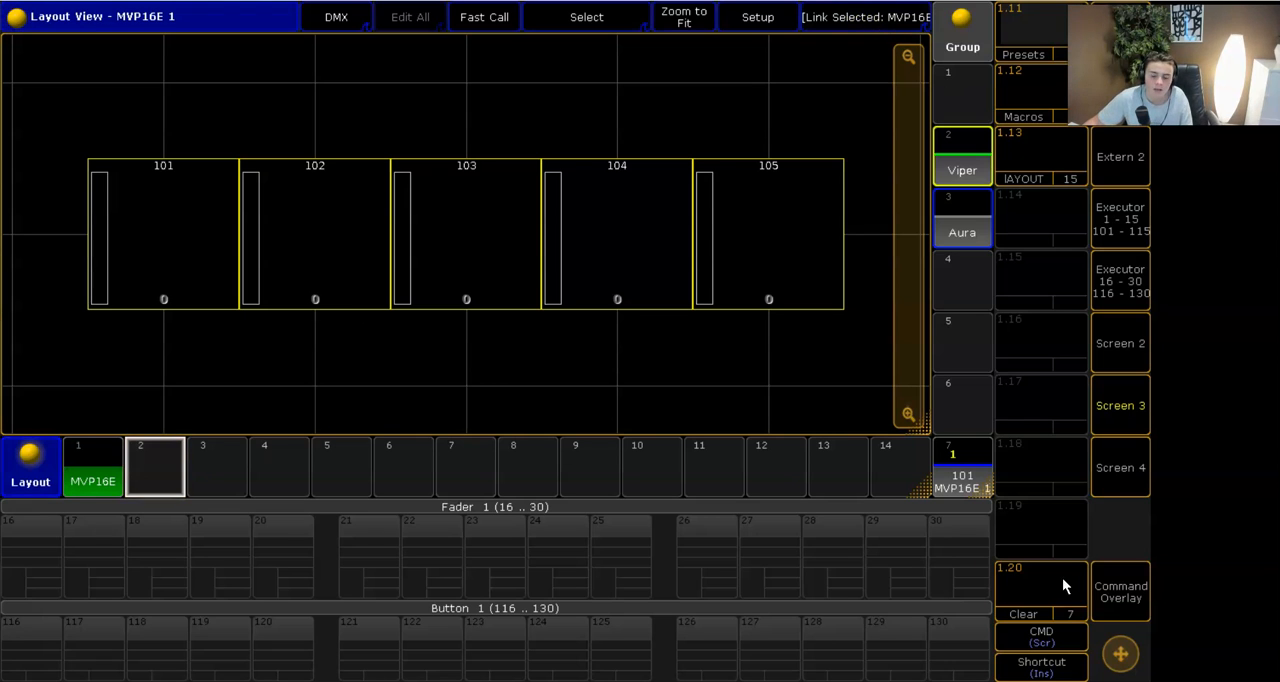
- Select fixtures 201 thru 205 through the command overlay
{"action": "left_click", "coordinate": [1110, 593]}
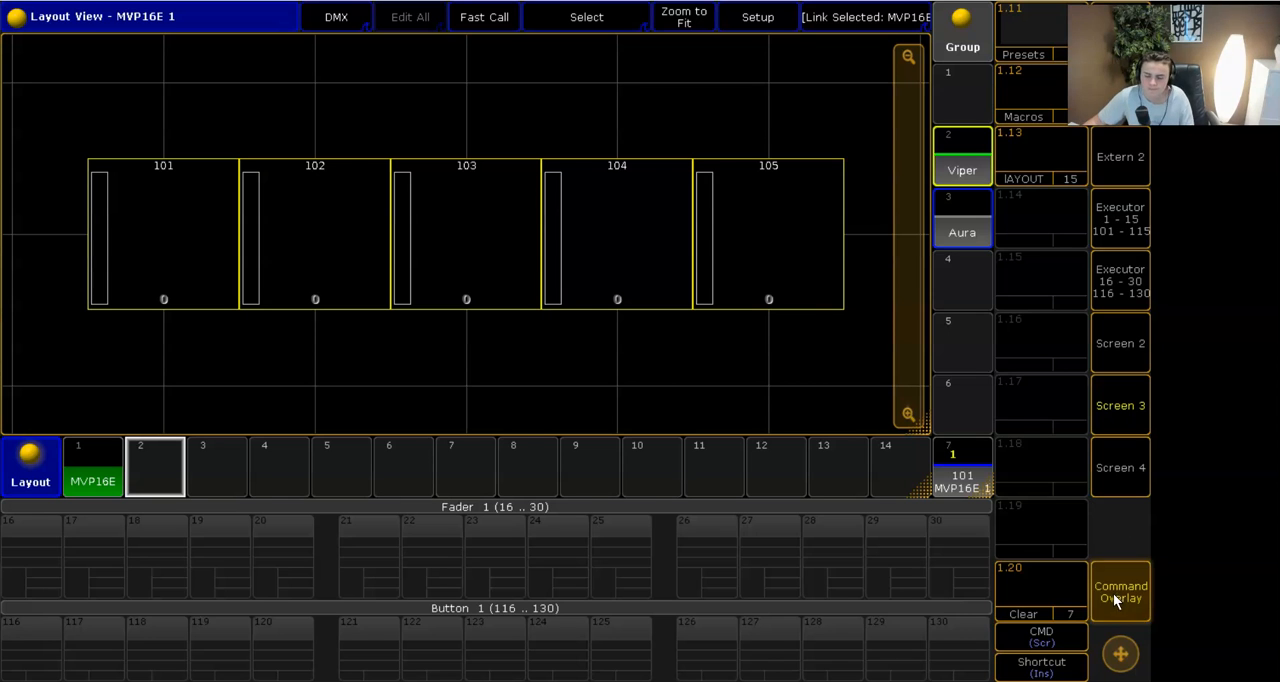
{"action": "left_click", "coordinate": [857, 411]}
{"action": "left_click", "coordinate": [815, 556]}
{"action": "left_click", "coordinate": [765, 604]}
{"action": "left_click", "coordinate": [765, 560]}
{"action": "left_click", "coordinate": [903, 513]}
{"action": "left_click", "coordinate": [811, 560]}
{"action": "left_click", "coordinate": [765, 605]}
{"action": "left_click", "coordinate": [811, 513]}
{"action": "left_click", "coordinate": [866, 645]}
- Store the selected fixtures in slot 2 of the layout pool and clear the selection
{"action": "left_click", "coordinate": [657, 651]}
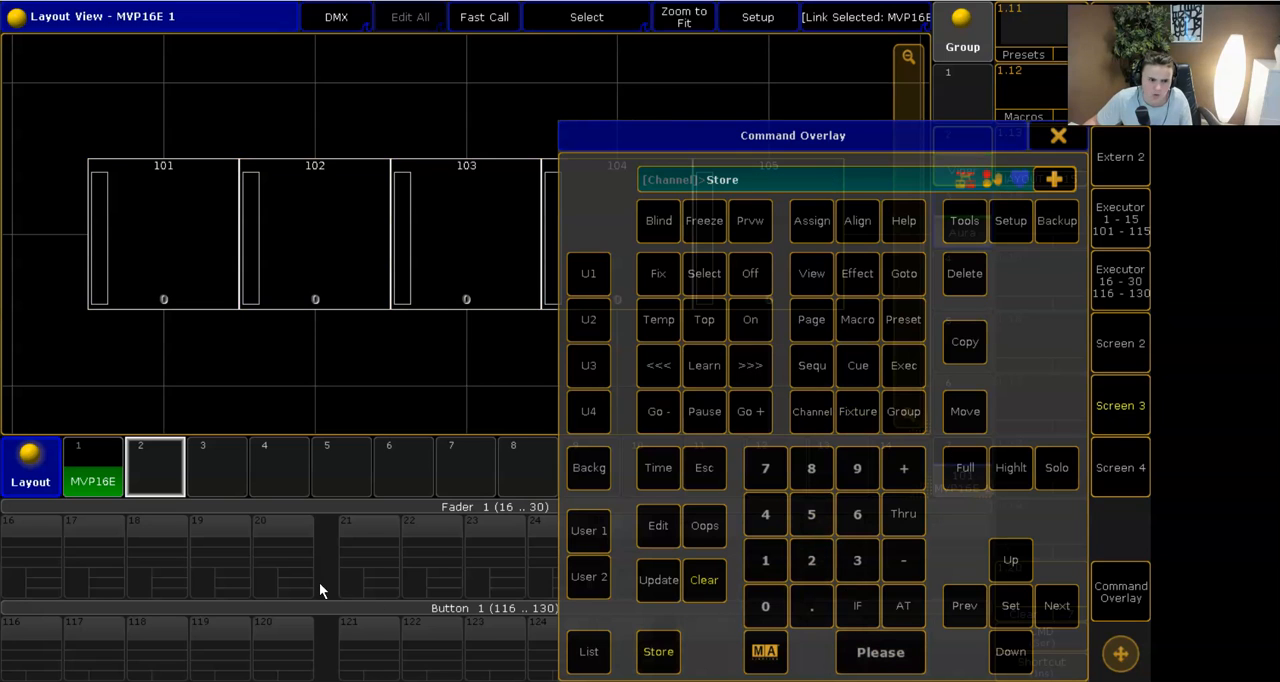
{"action": "left_click", "coordinate": [167, 468]}
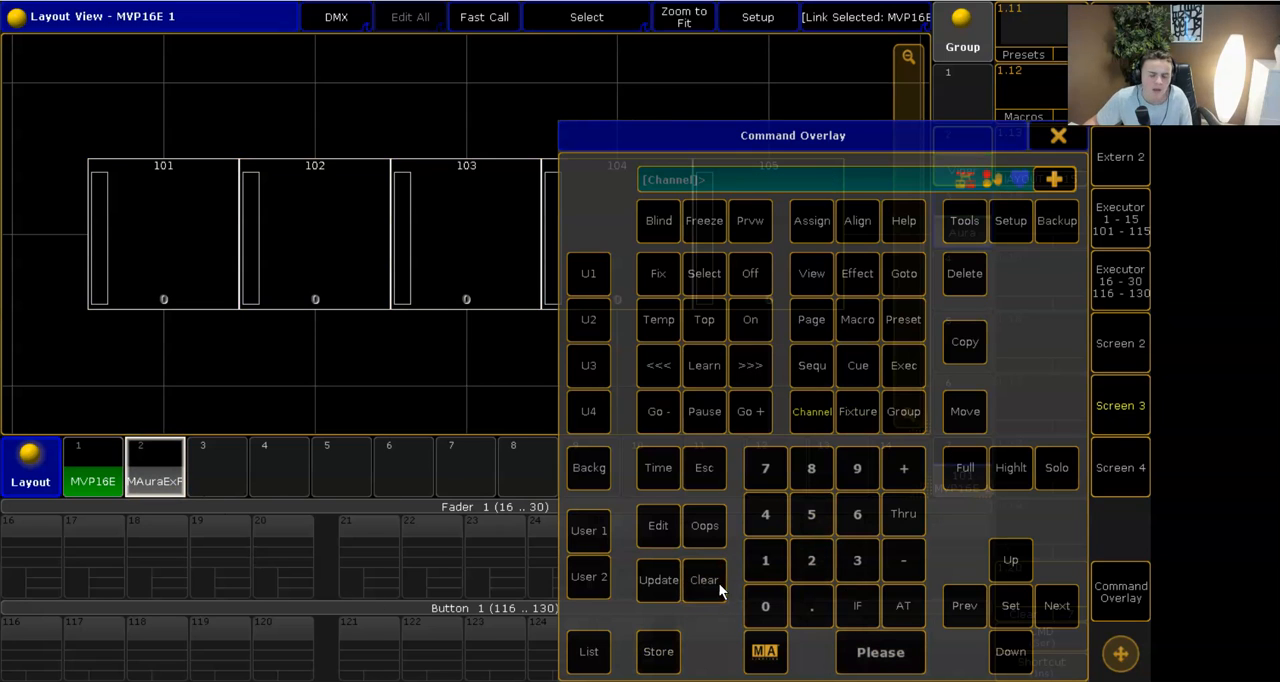
{"action": "left_click", "coordinate": [1110, 397]}
{"action": "left_click", "coordinate": [1145, 424]}
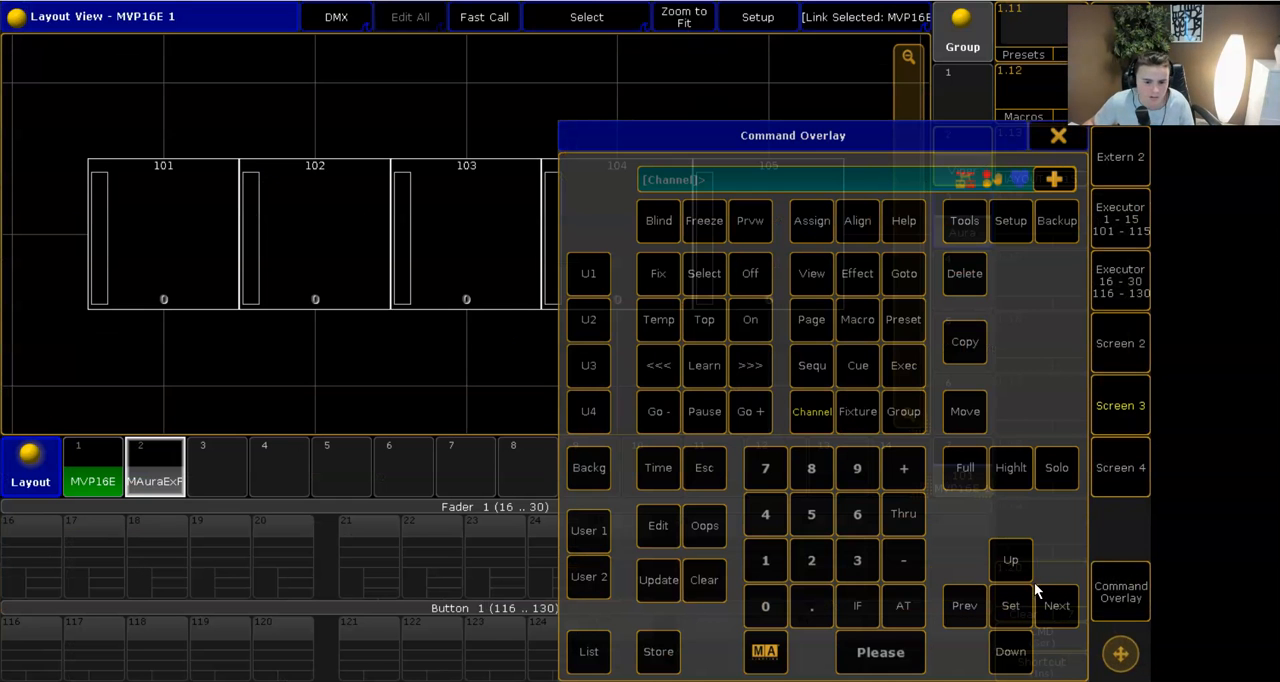
- Show Layout 2 in the Layout View and select all cells of Auras 201 to 205
{"action": "left_click", "coordinate": [1101, 590]}
{"action": "left_click", "coordinate": [138, 484]}
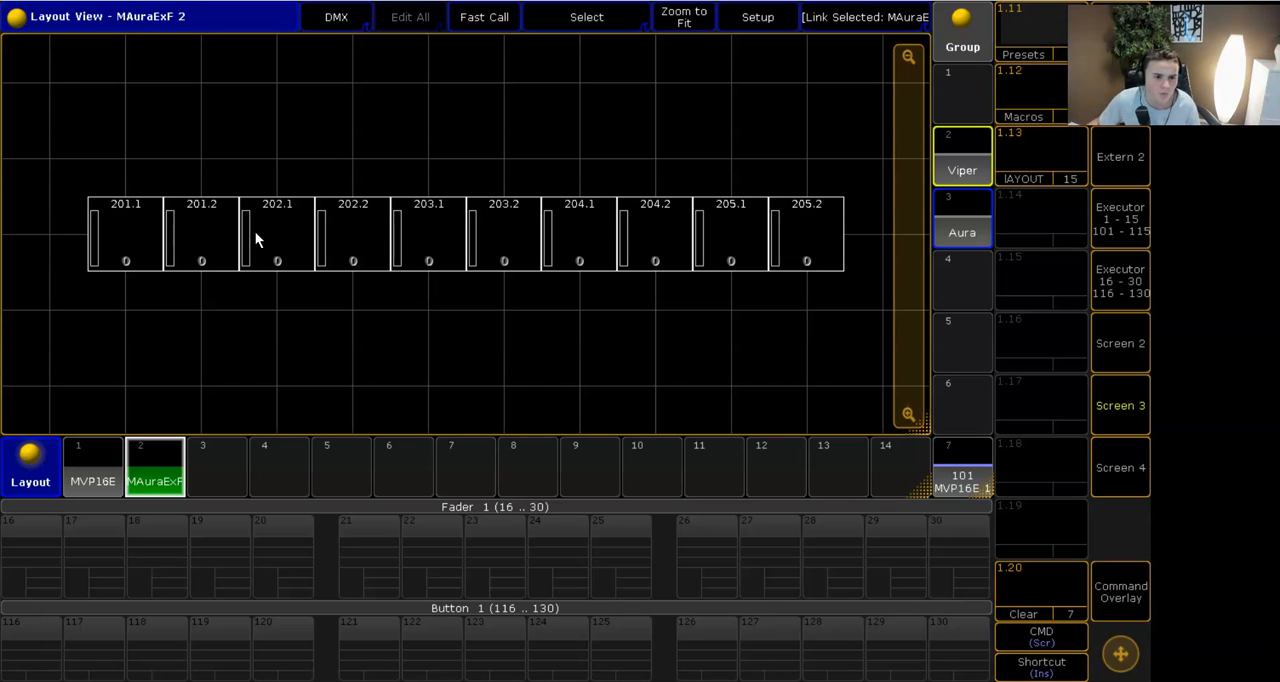
{"action": "left_click_drag", "start_coordinate": [86, 186], "coordinate": [845, 309]}
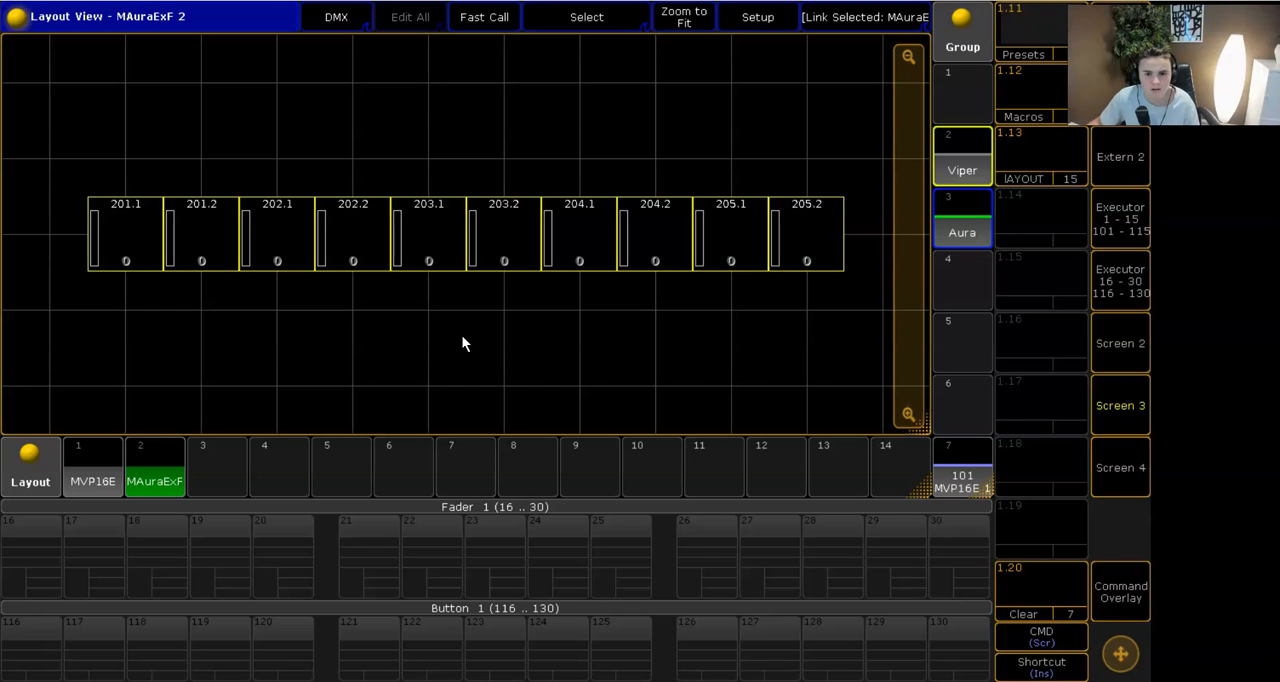
{"action": "left_click", "coordinate": [1084, 570]}
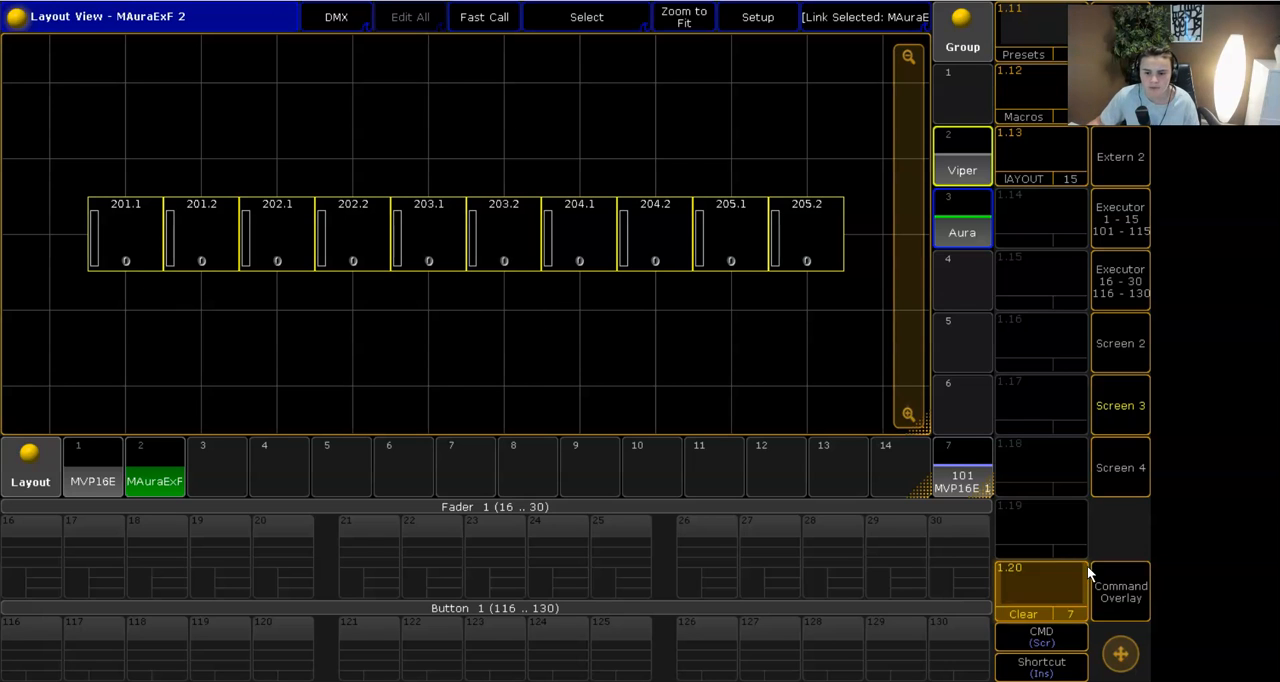
- Recall the LAYOUT view and add a Layout View window, resized to leave one column and one row free
{"action": "left_click", "coordinate": [1025, 162]}
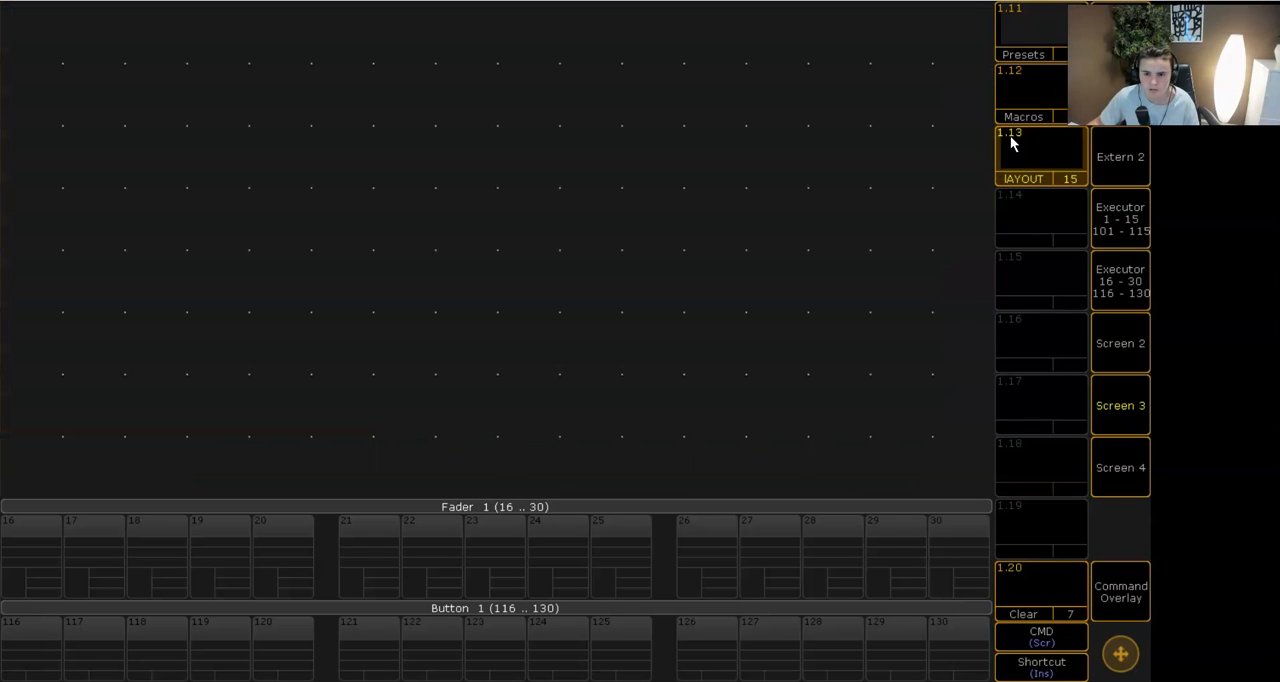
{"action": "left_click", "coordinate": [20, 25]}
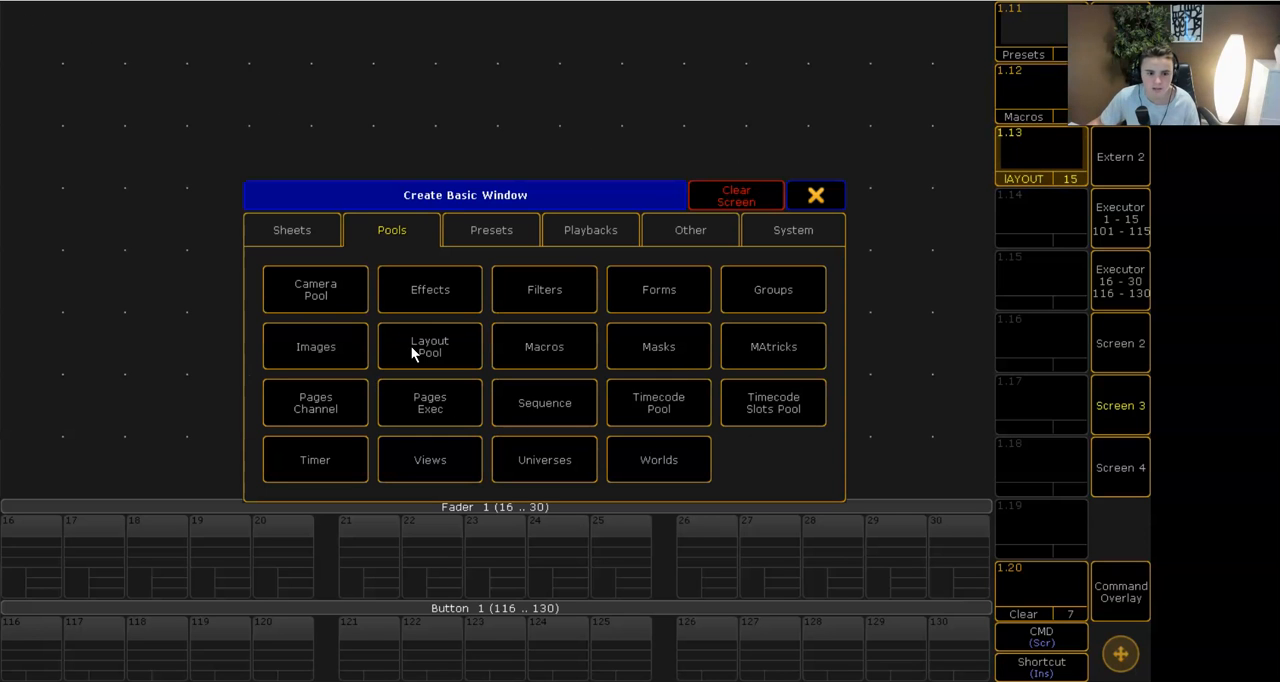
{"action": "left_click", "coordinate": [712, 222]}
{"action": "left_click", "coordinate": [771, 346]}
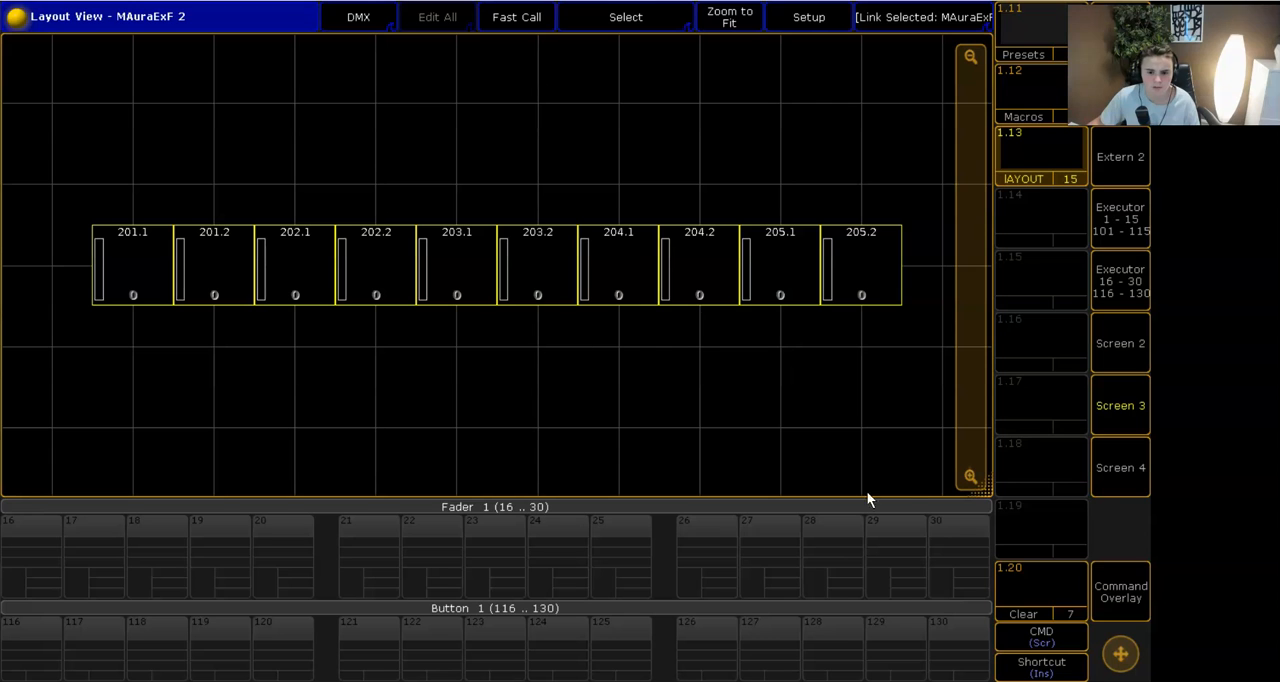
{"action": "left_click_drag", "start_coordinate": [915, 425], "coordinate": [918, 428]}
- Fill the free column with a Groups pool and the free row with a Layout pool
{"action": "left_click", "coordinate": [942, 205]}
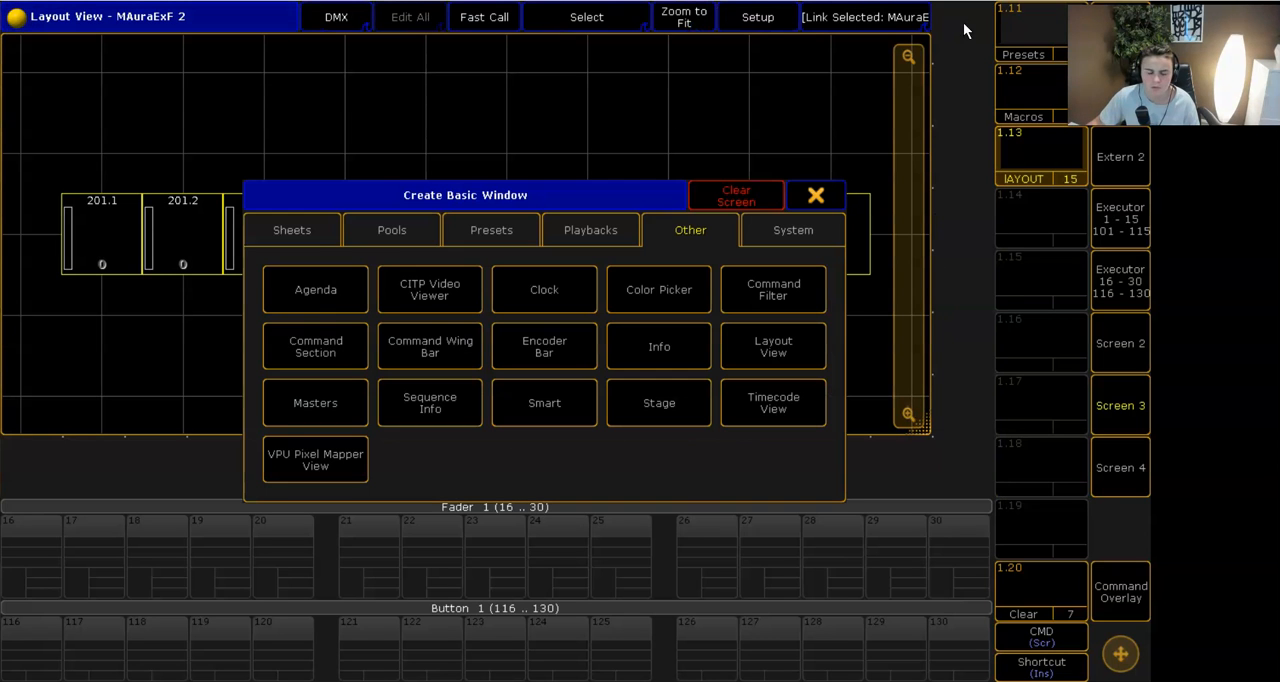
{"action": "left_click", "coordinate": [391, 230]}
{"action": "left_click", "coordinate": [795, 289]}
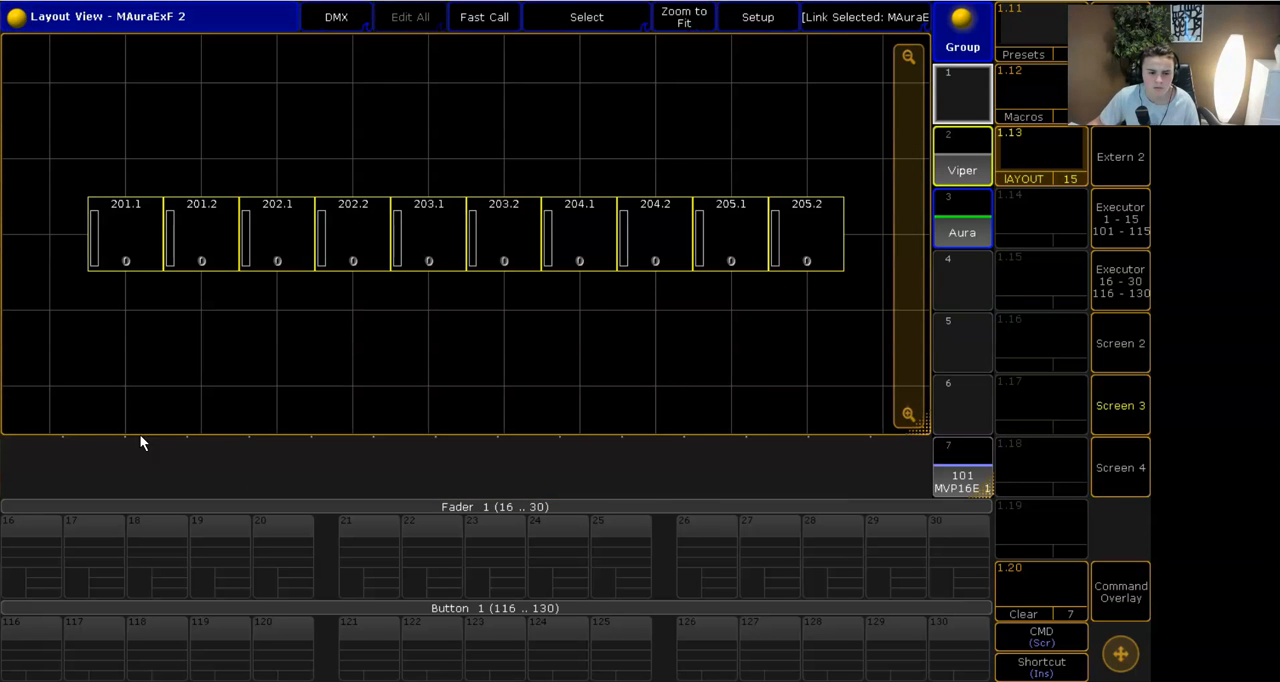
{"action": "left_click", "coordinate": [25, 467]}
{"action": "left_click", "coordinate": [472, 352]}
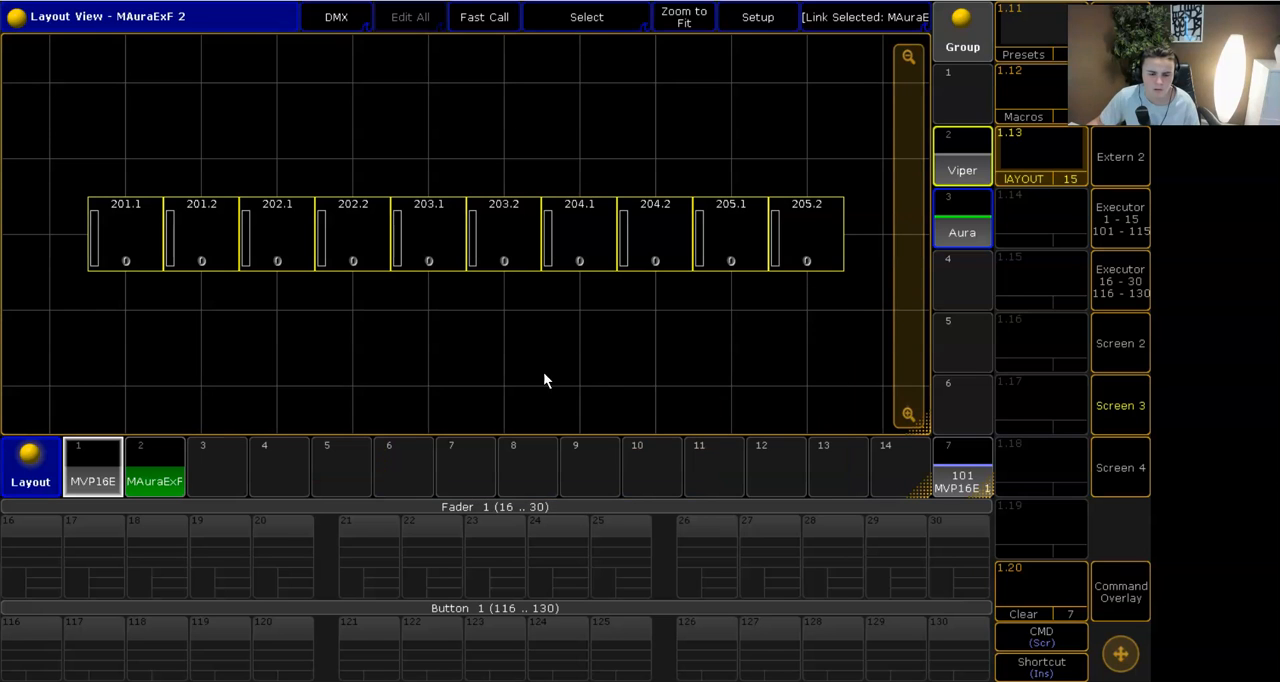
- Store the current window arrangement in view slot 1.13, LAYOUT
{"action": "left_click", "coordinate": [1108, 600]}
{"action": "left_click", "coordinate": [648, 655]}
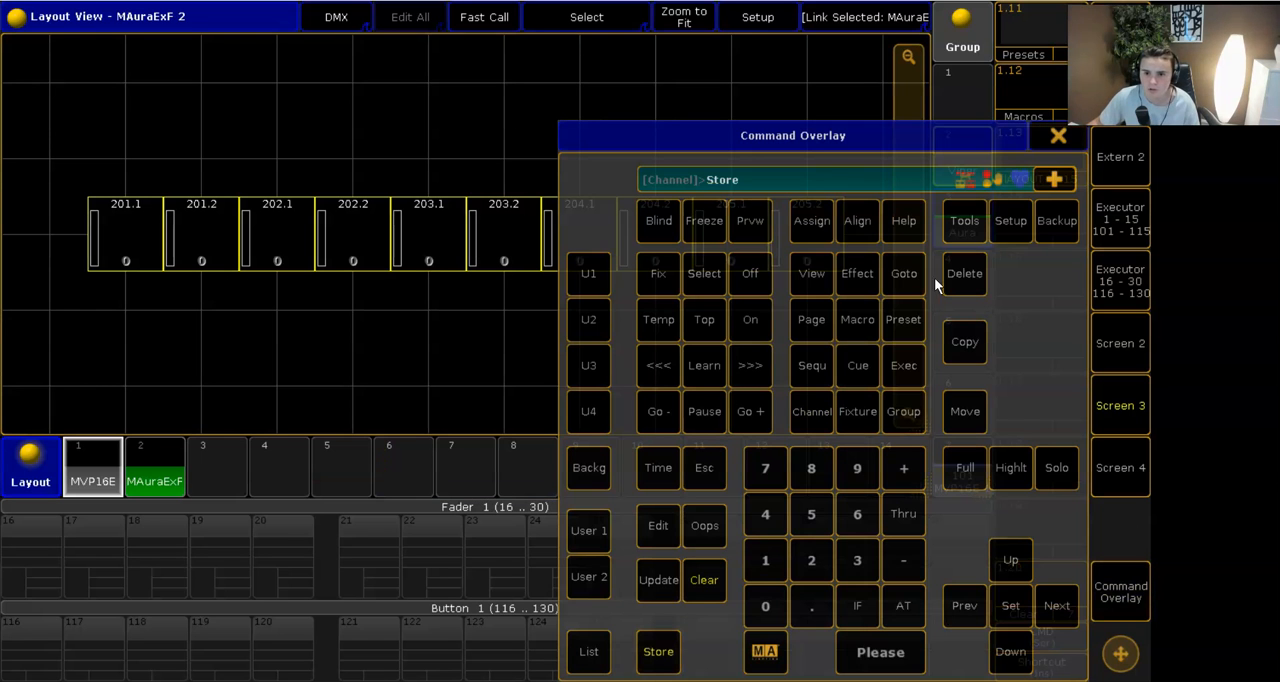
{"action": "left_click", "coordinate": [1066, 136]}
{"action": "left_click", "coordinate": [1045, 155]}
{"action": "left_click", "coordinate": [620, 471]}
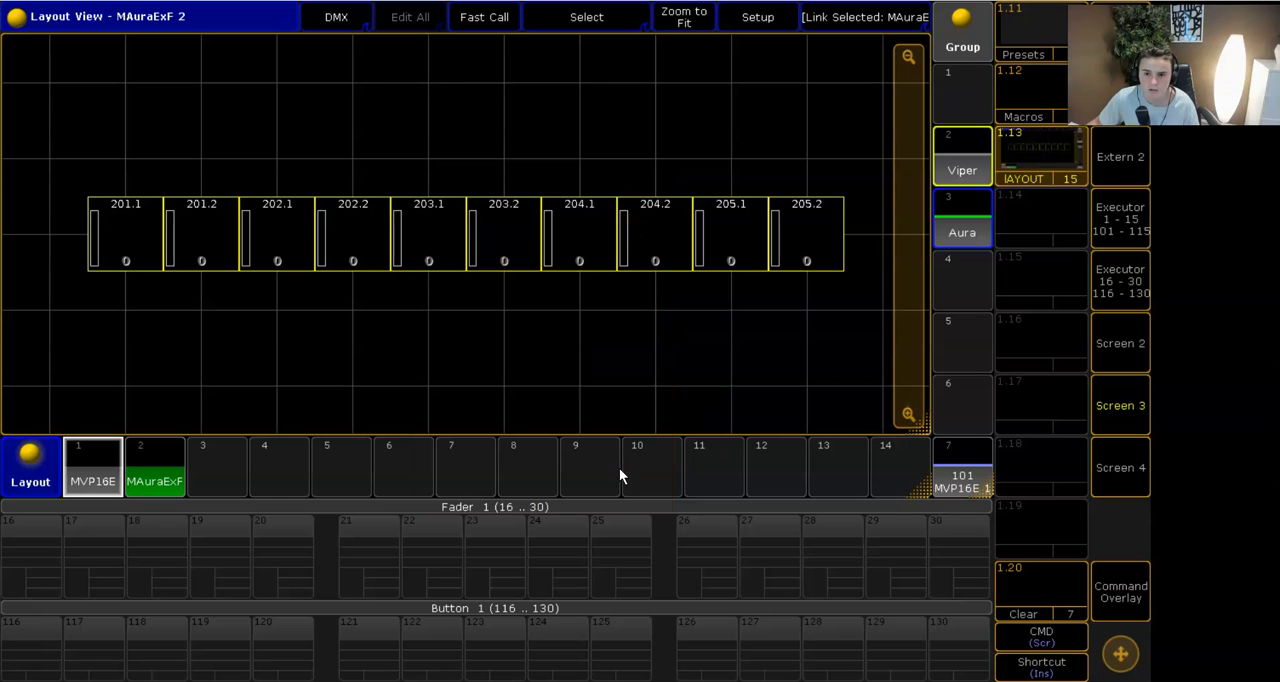
- Clear the selected fixtures and show Layout 1 with the Vipers on Screen 3
{"action": "left_click", "coordinate": [1096, 392]}
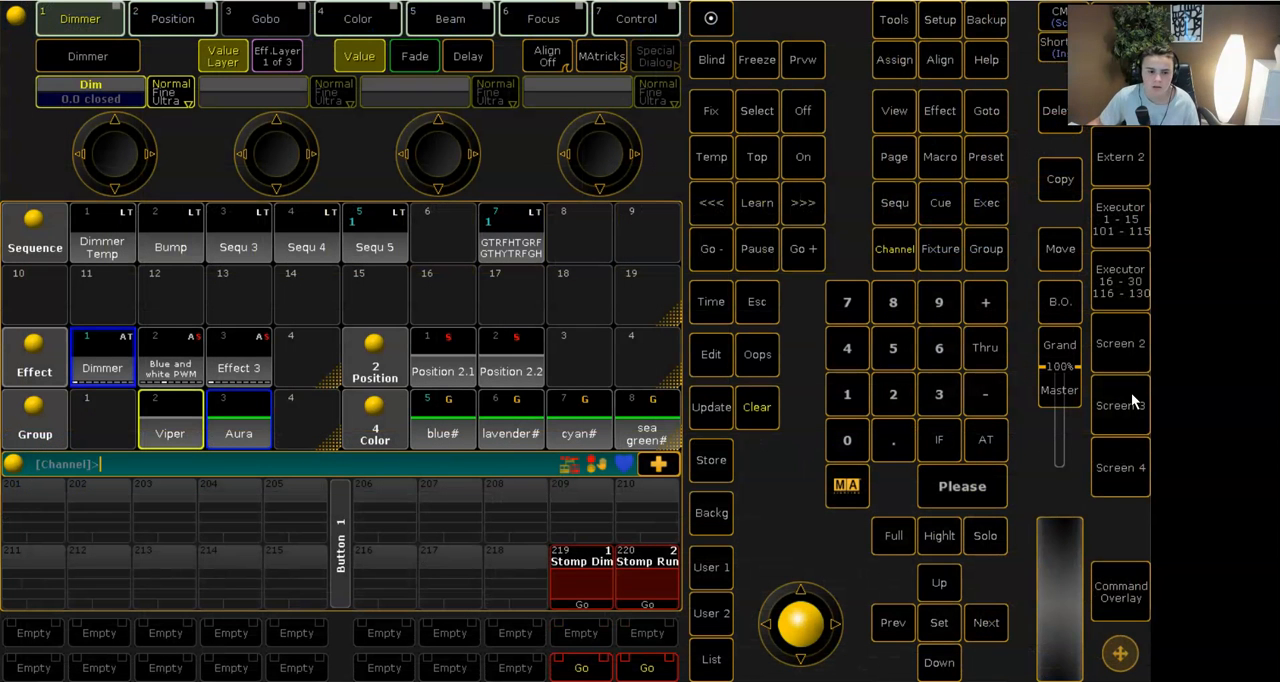
{"action": "left_click", "coordinate": [776, 411]}
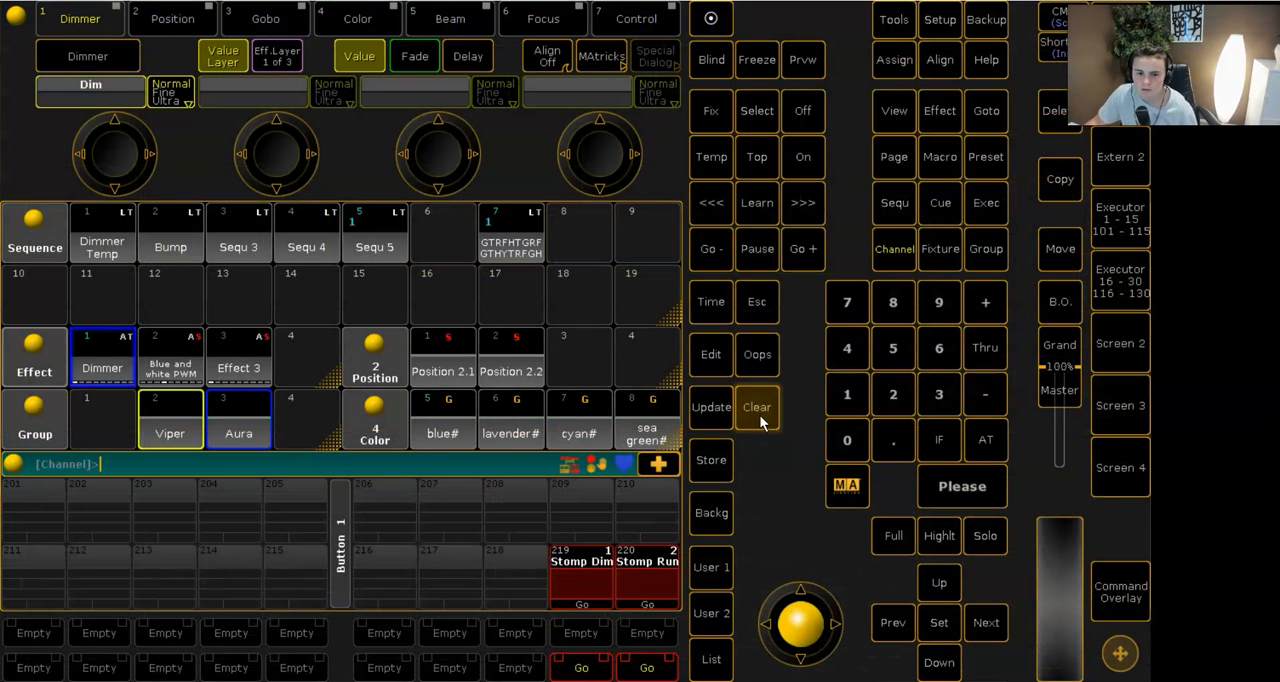
{"action": "left_click", "coordinate": [1122, 398]}
{"action": "left_click", "coordinate": [93, 468]}
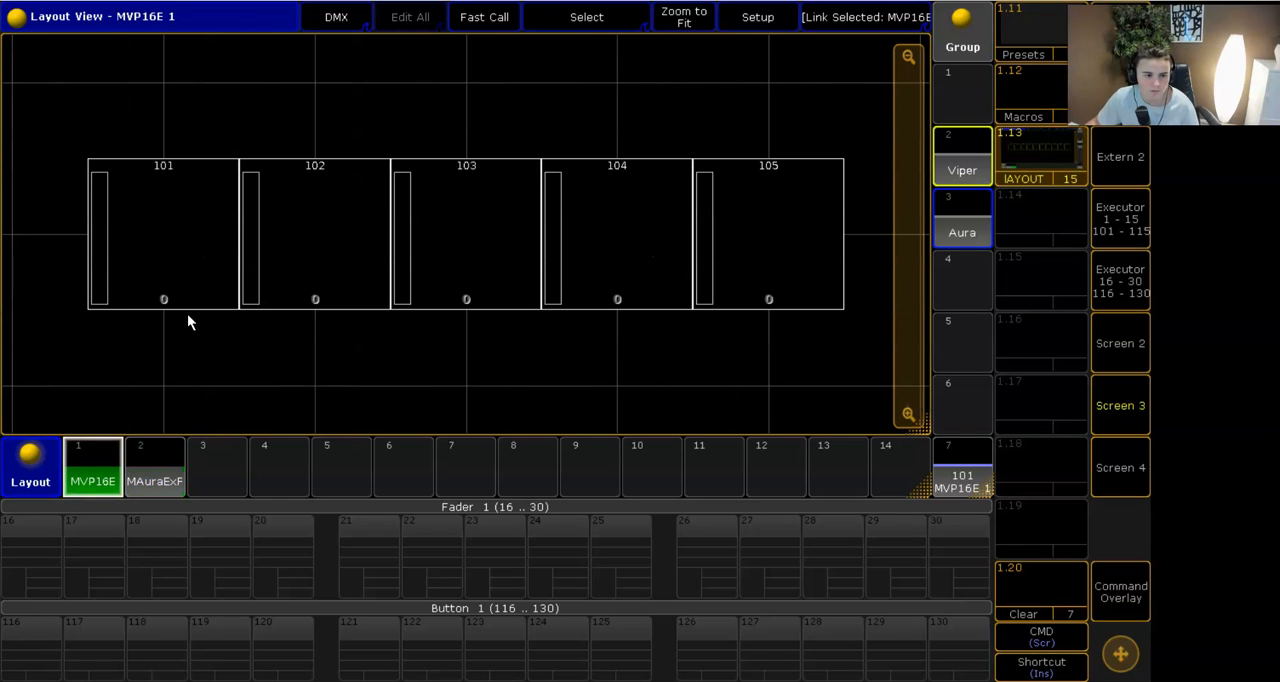
- Bring individual Vipers selected in Layout 1, including 101 and 103, to full through the command overlay
{"action": "left_click", "coordinate": [1122, 594]}
{"action": "left_click", "coordinate": [981, 474]}
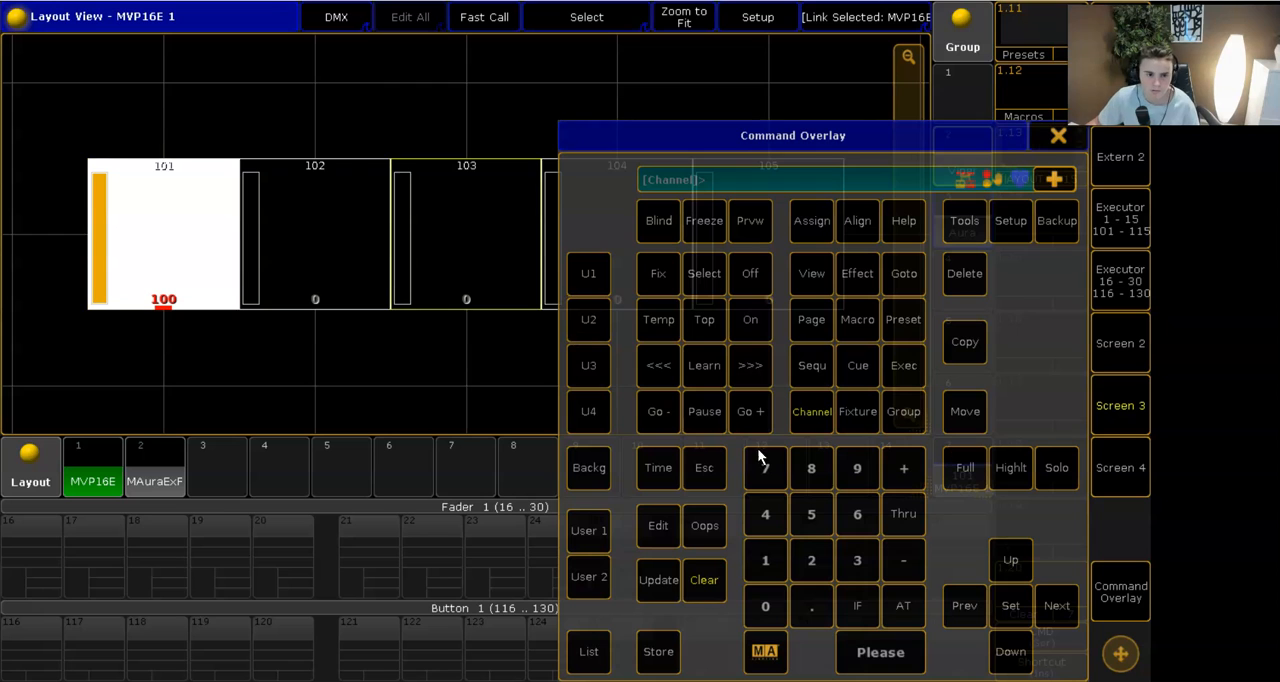
{"action": "left_click", "coordinate": [959, 478]}
{"action": "left_click", "coordinate": [1058, 136]}
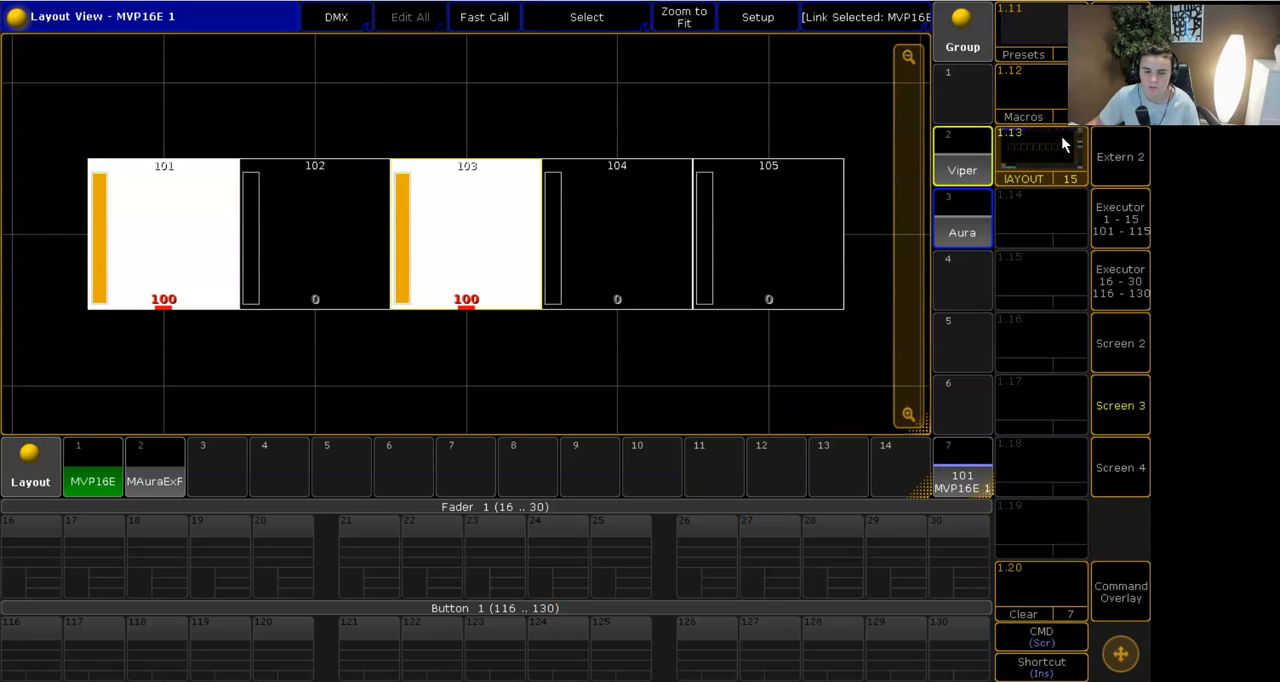
{"action": "left_click", "coordinate": [1121, 592]}
{"action": "left_click", "coordinate": [982, 467]}
{"action": "left_click", "coordinate": [1058, 136]}
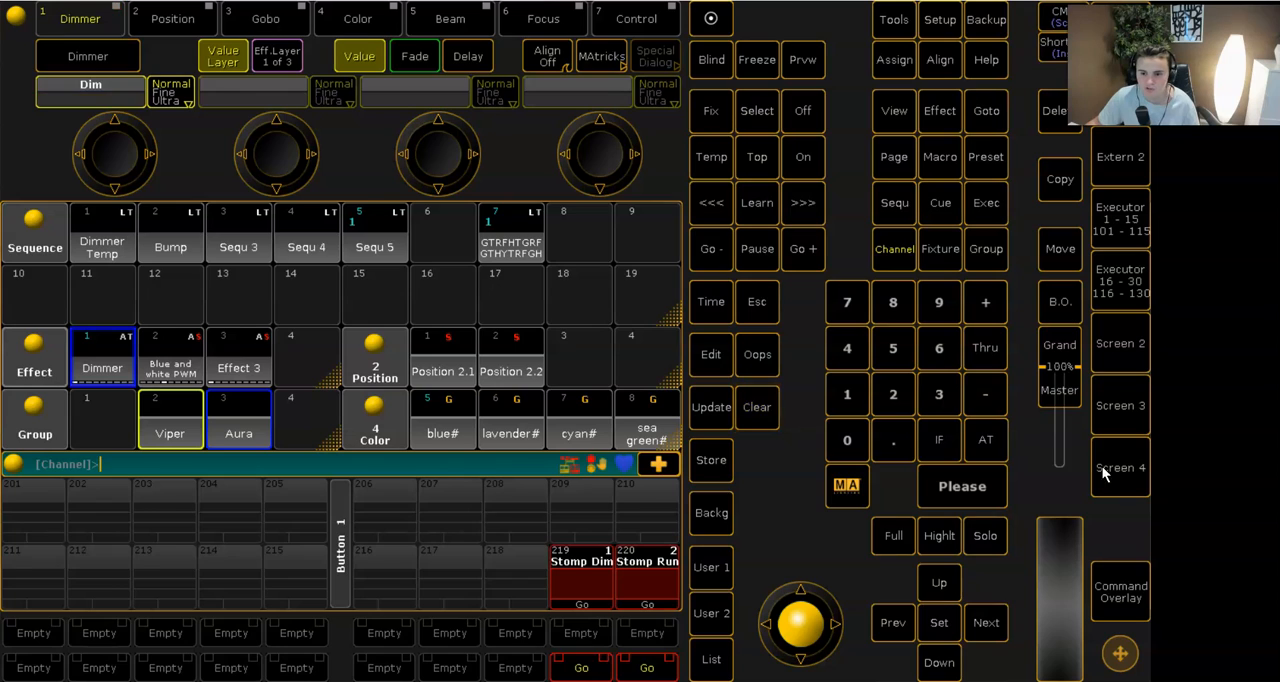
{"action": "left_click", "coordinate": [1106, 418]}
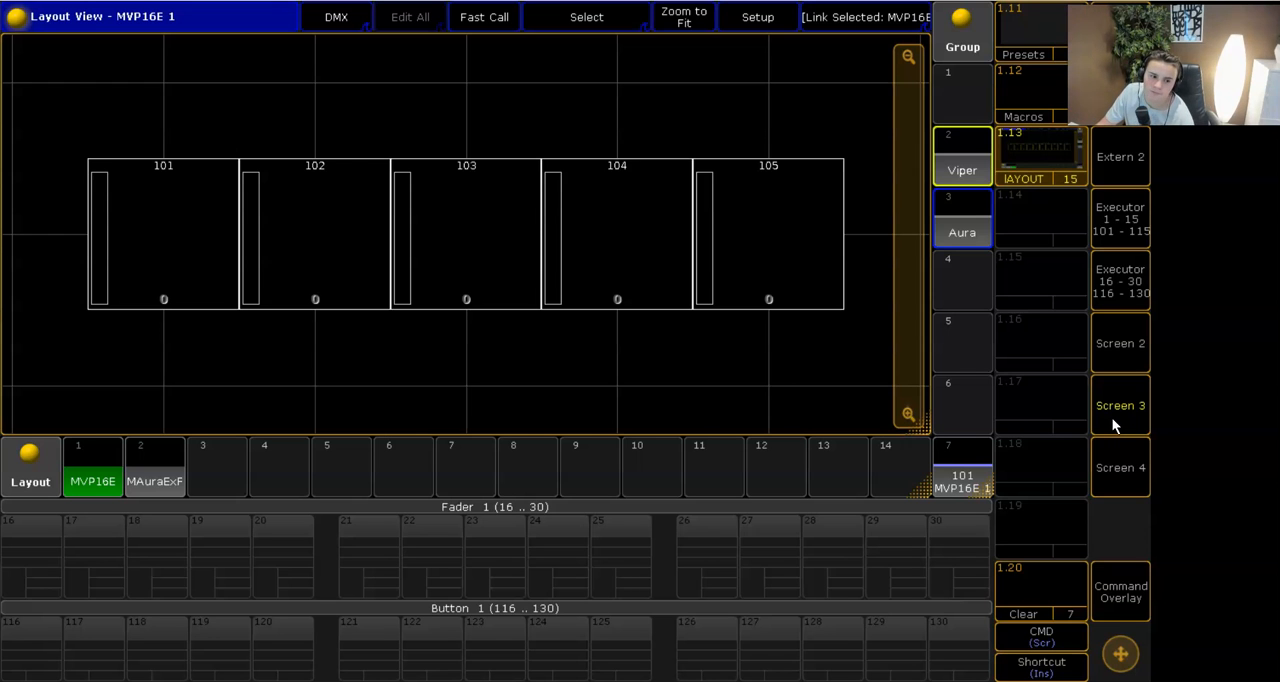
{"action": "left_click", "coordinate": [1112, 416]}
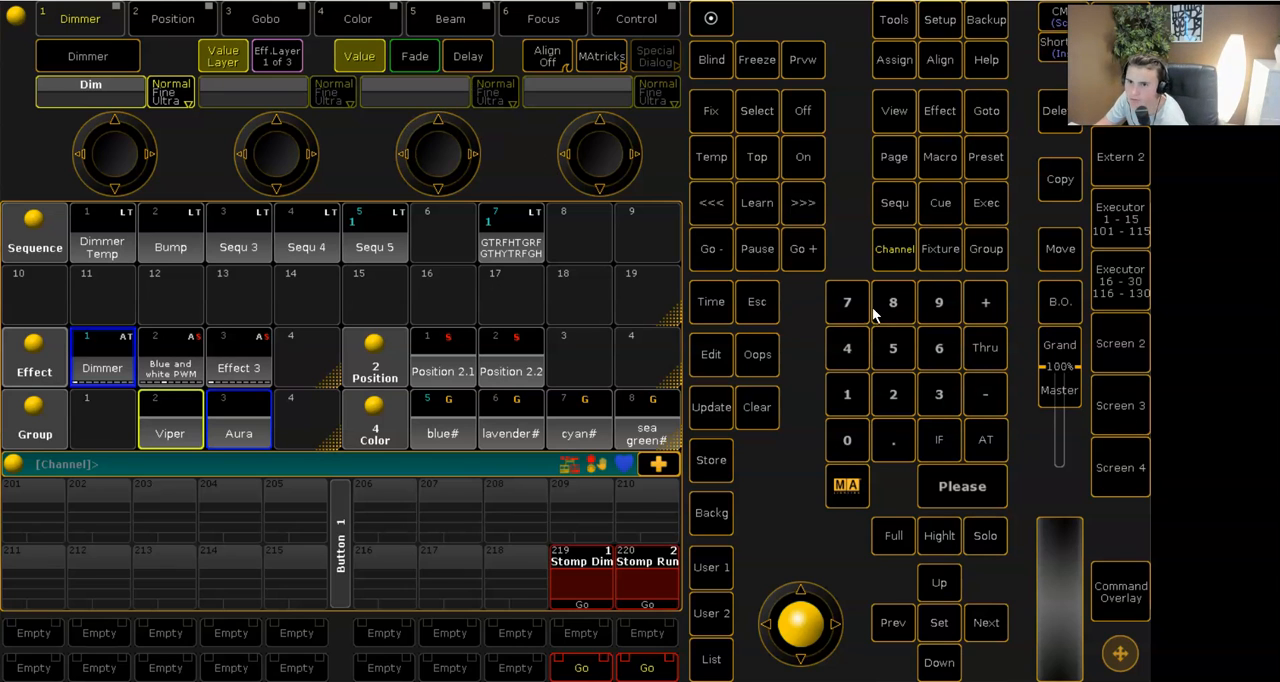
{"action": "left_click", "coordinate": [1116, 395]}
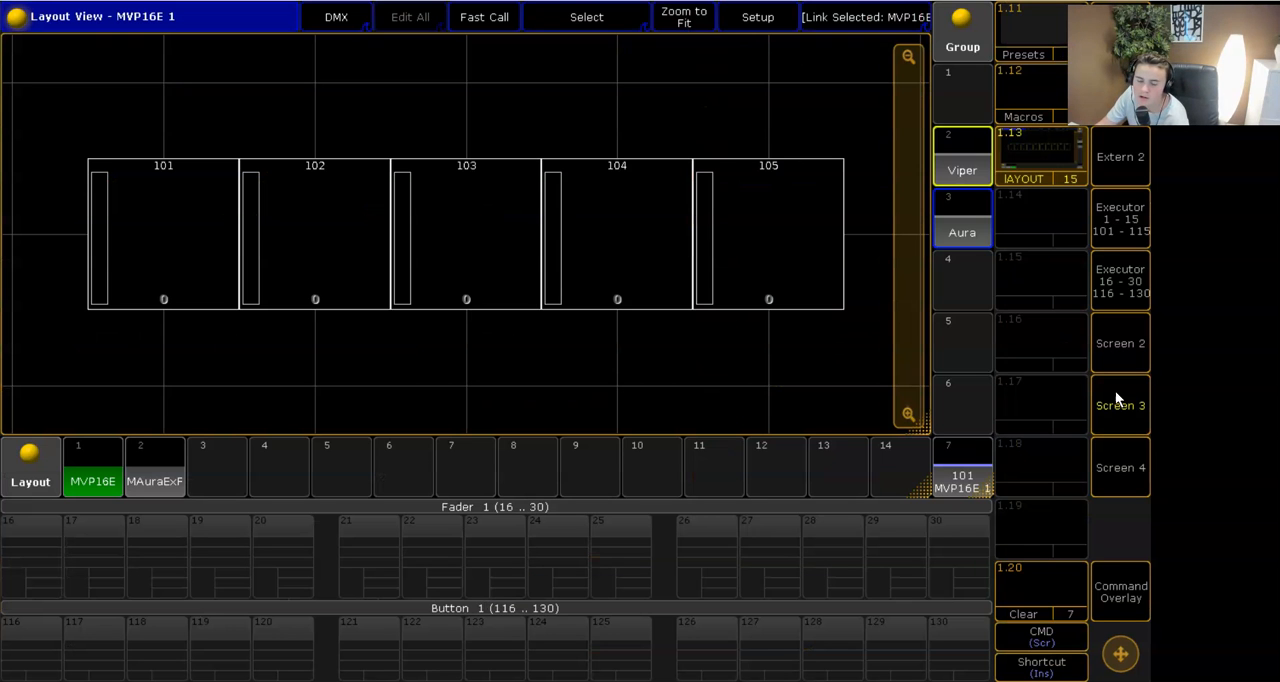
{"action": "left_click", "coordinate": [1115, 390]}
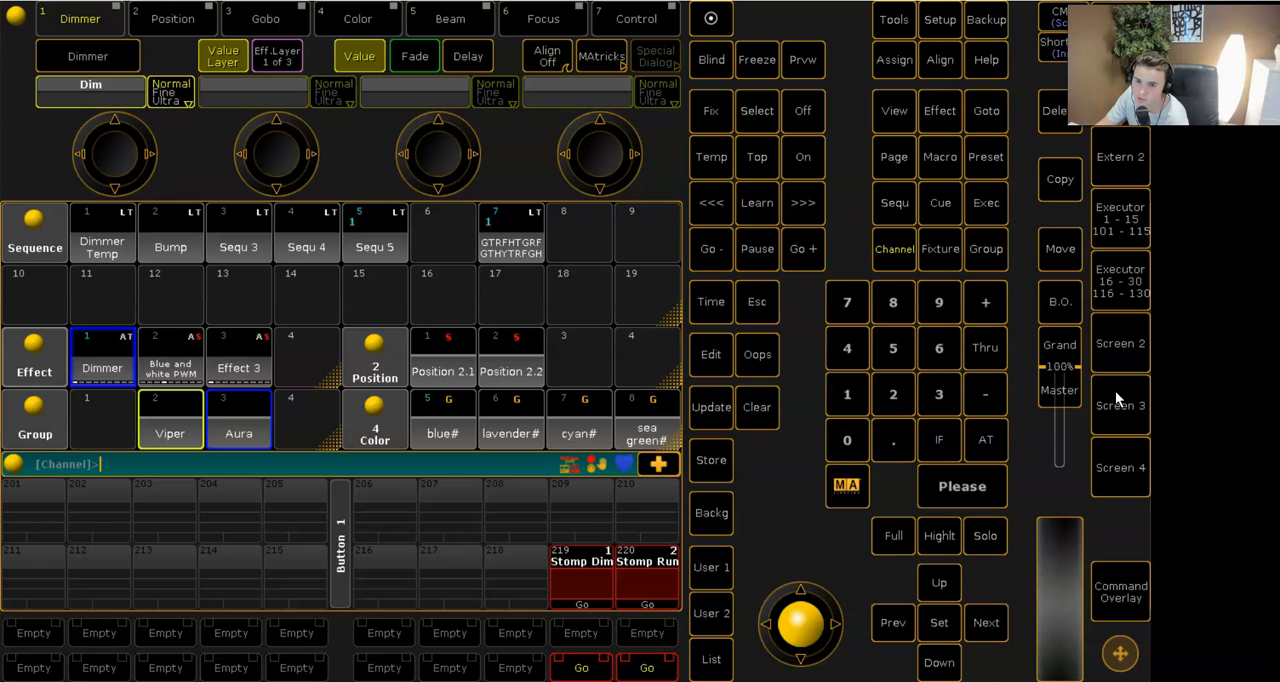
{"action": "left_click", "coordinate": [1115, 390]}
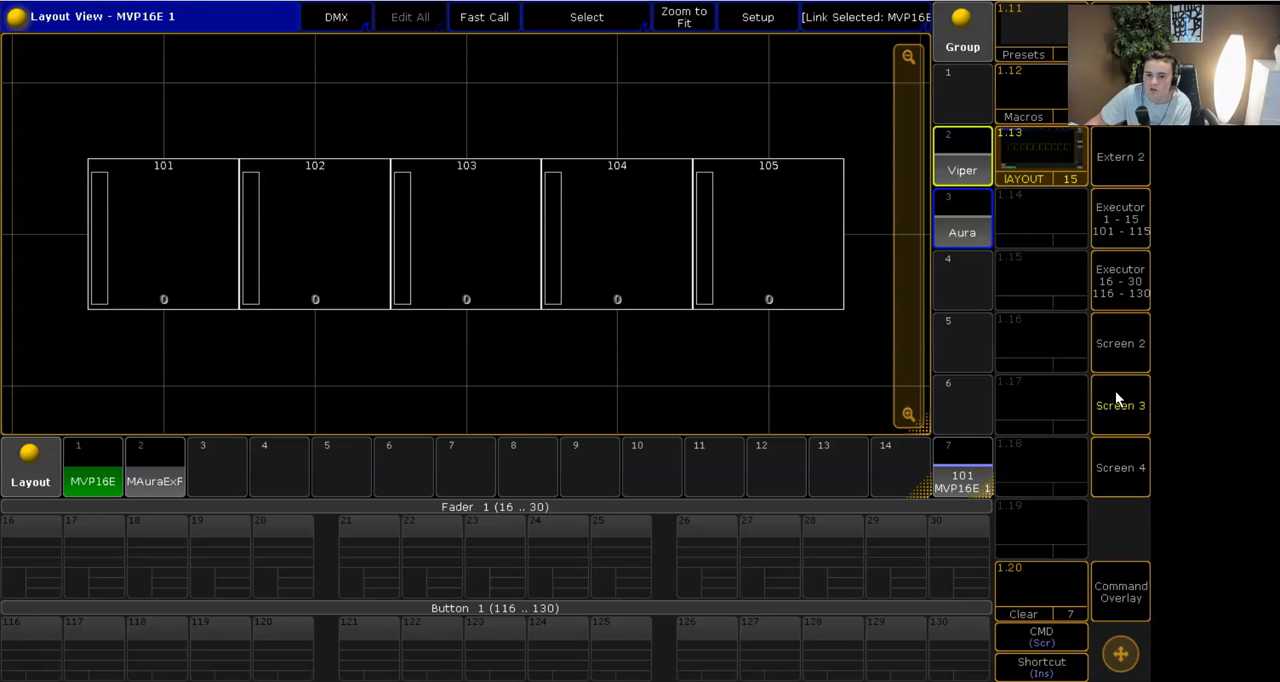
{"action": "left_click", "coordinate": [1115, 390]}
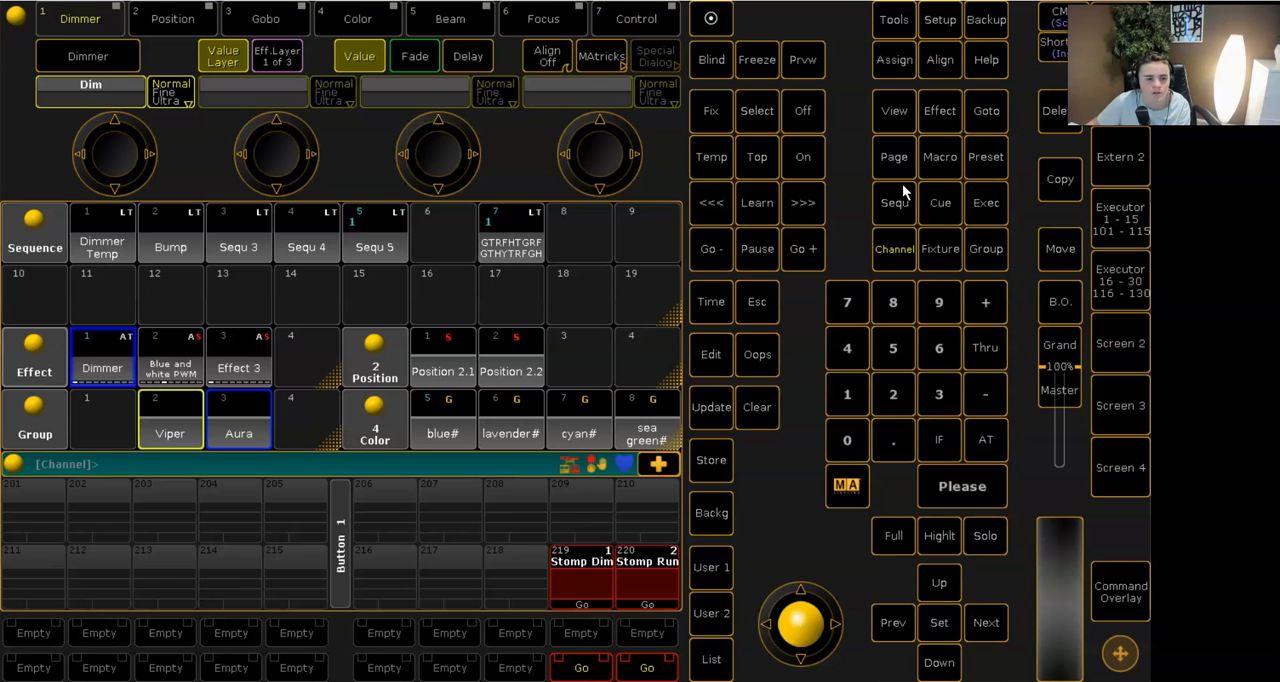
- Select the Viper group, bring it to full, and take grandMA2 onPC out of full screen to reveal the 3D stage view
{"action": "left_click", "coordinate": [160, 420]}
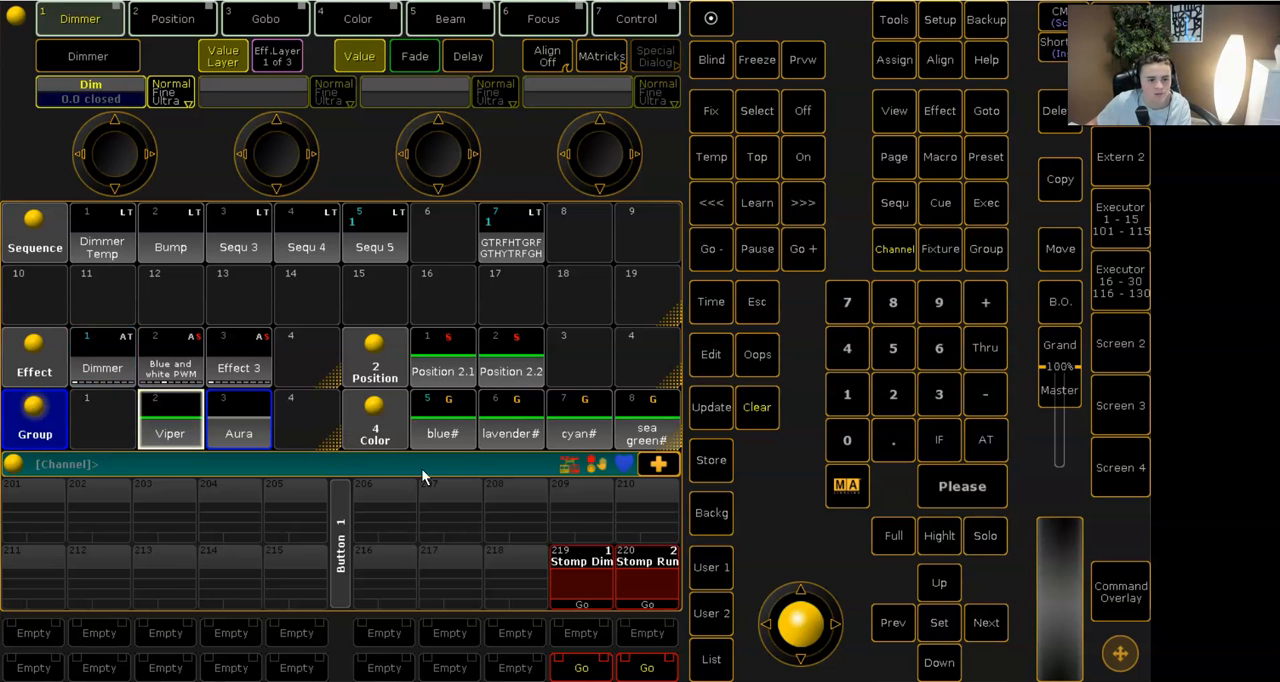
{"action": "left_click", "coordinate": [875, 550]}
{"action": "key", "text": "alt+Return"}
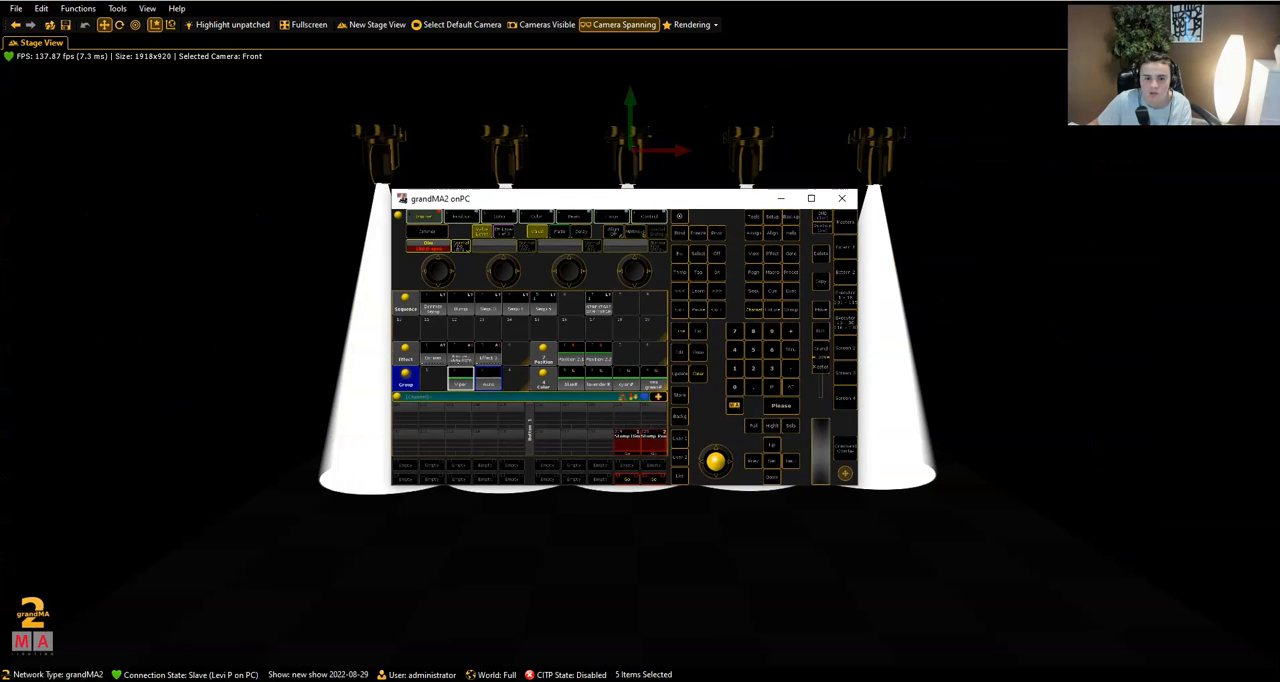
- Move the grandMA2 onPC window clear of the beams and adjust the Vipers' tilt
{"action": "left_click_drag", "start_coordinate": [582, 202], "coordinate": [984, 381]}
{"action": "left_click", "coordinate": [866, 398]}
{"action": "left_click_drag", "start_coordinate": [903, 452], "coordinate": [907, 466]}
- Lower the Beam Intensity in the 3D view's rendering settings to roughly mid-range
{"action": "left_click", "coordinate": [697, 24]}
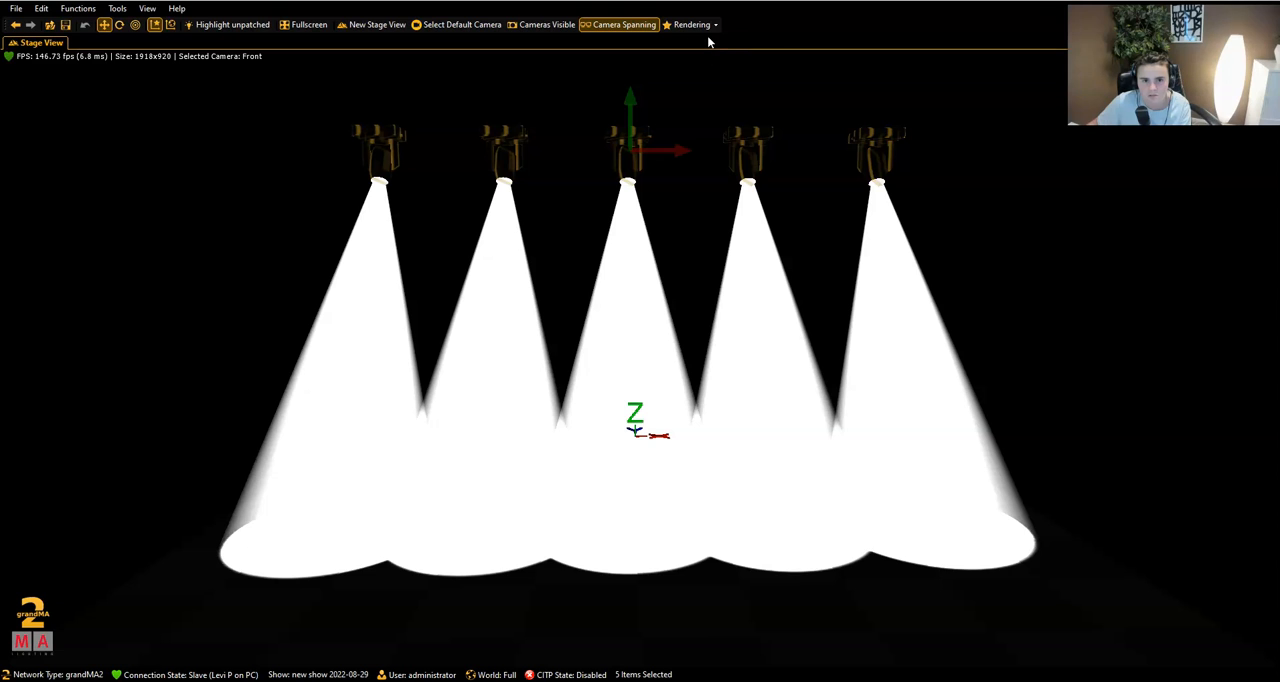
{"action": "left_click", "coordinate": [703, 26]}
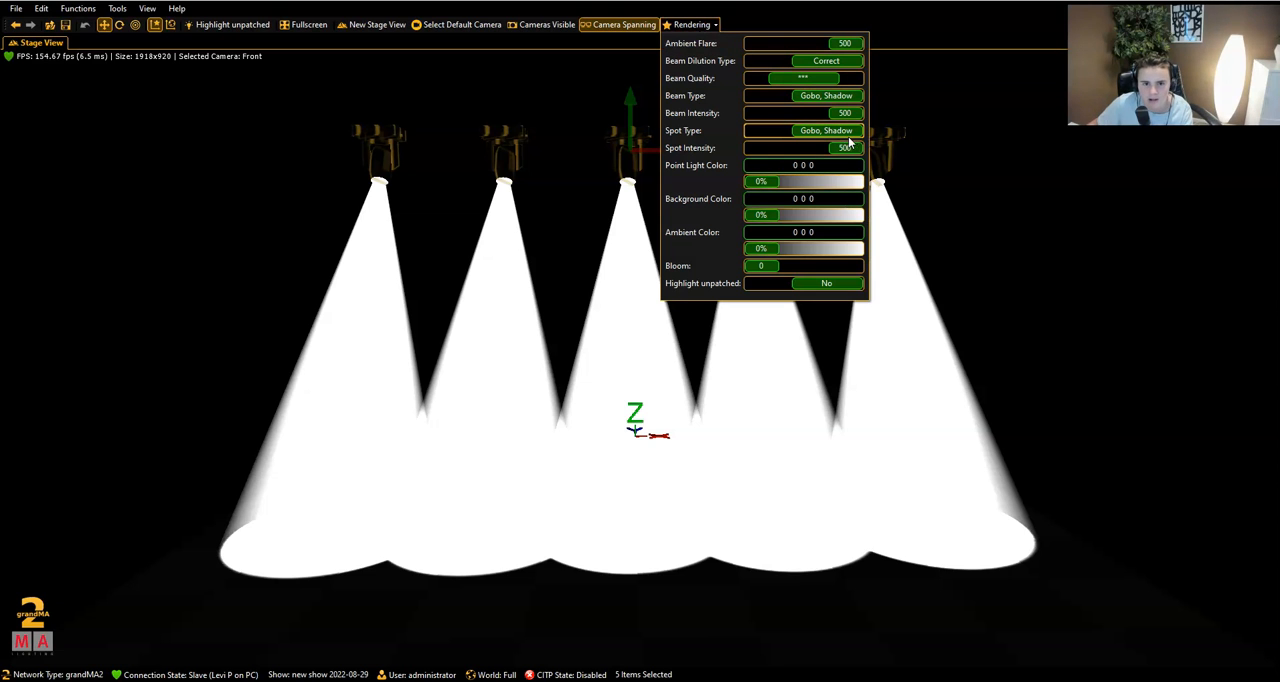
{"action": "left_click_drag", "start_coordinate": [847, 116], "coordinate": [804, 114]}
{"action": "left_click", "coordinate": [697, 28]}
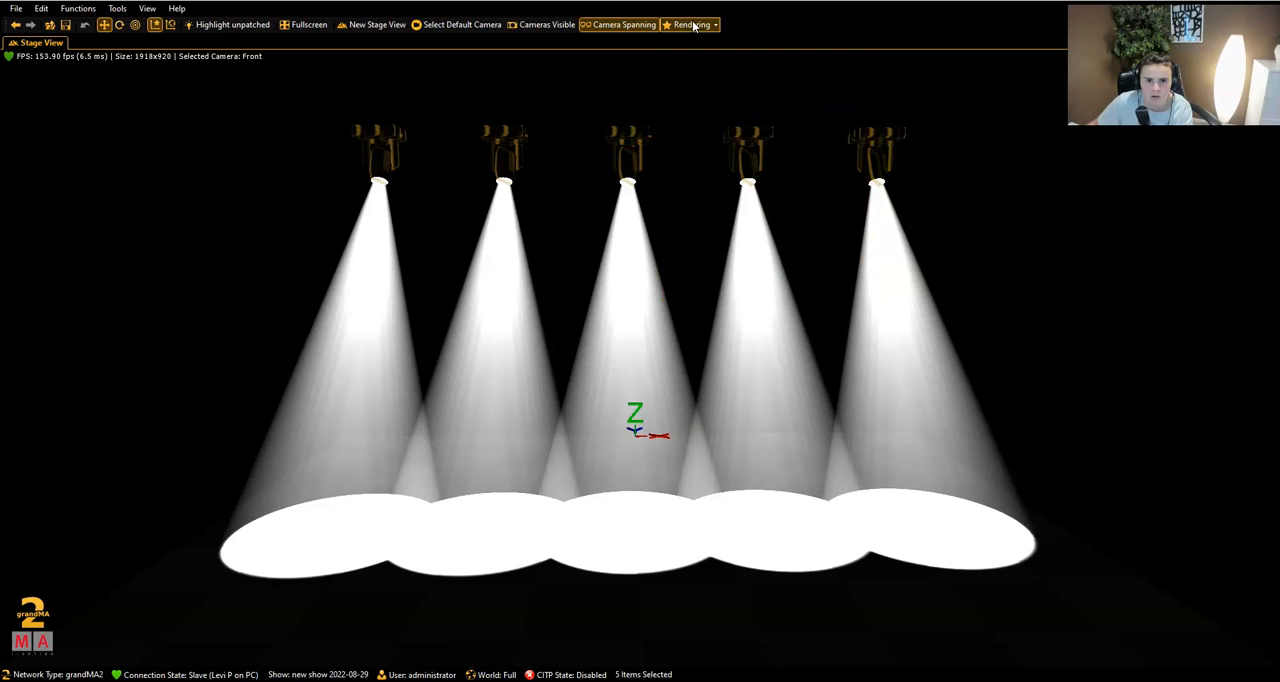
- Switch back to grandMA2 onPC, view the Vipers' first gobo wheel options, and clear the programmer
{"action": "key", "text": "alt+Tab"}
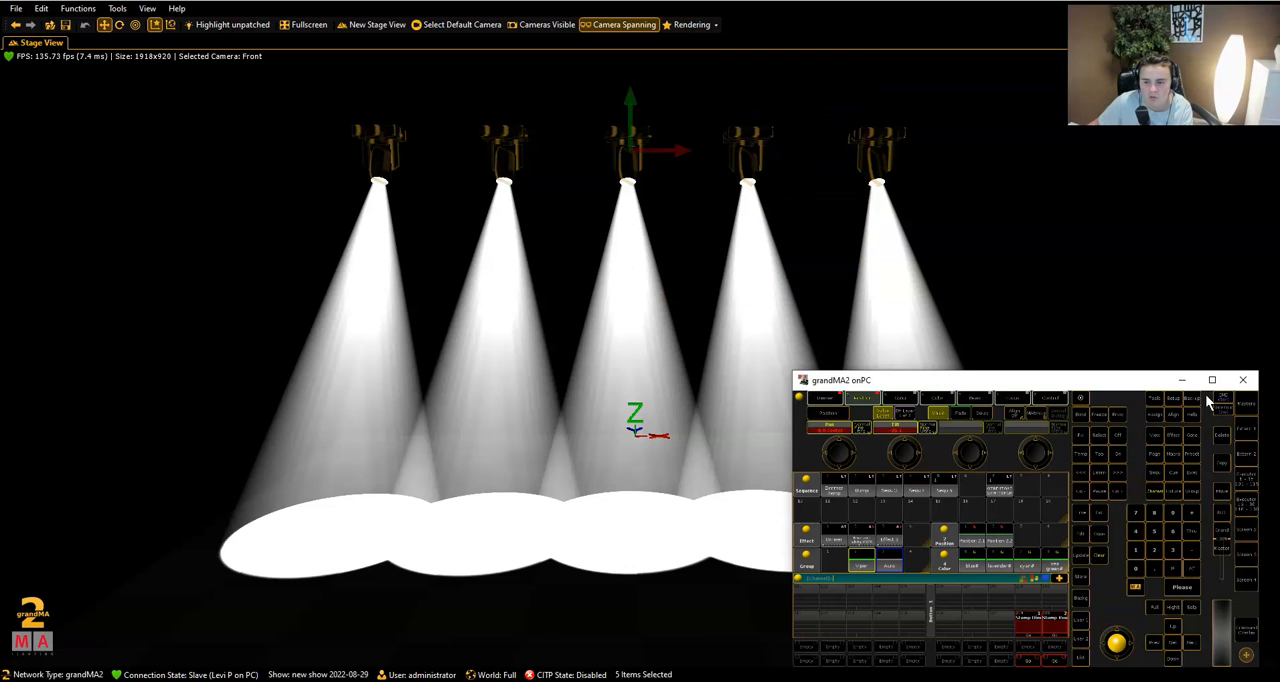
{"action": "left_click", "coordinate": [947, 399]}
{"action": "left_click", "coordinate": [909, 398]}
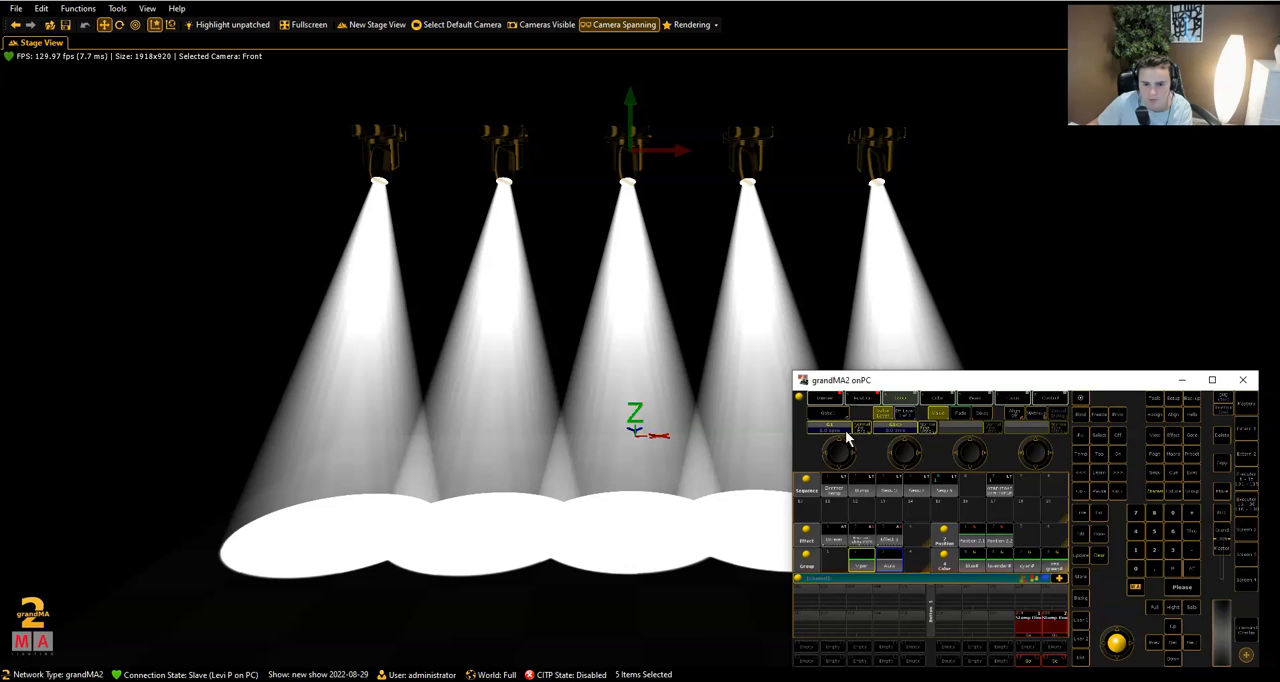
{"action": "left_click", "coordinate": [826, 434]}
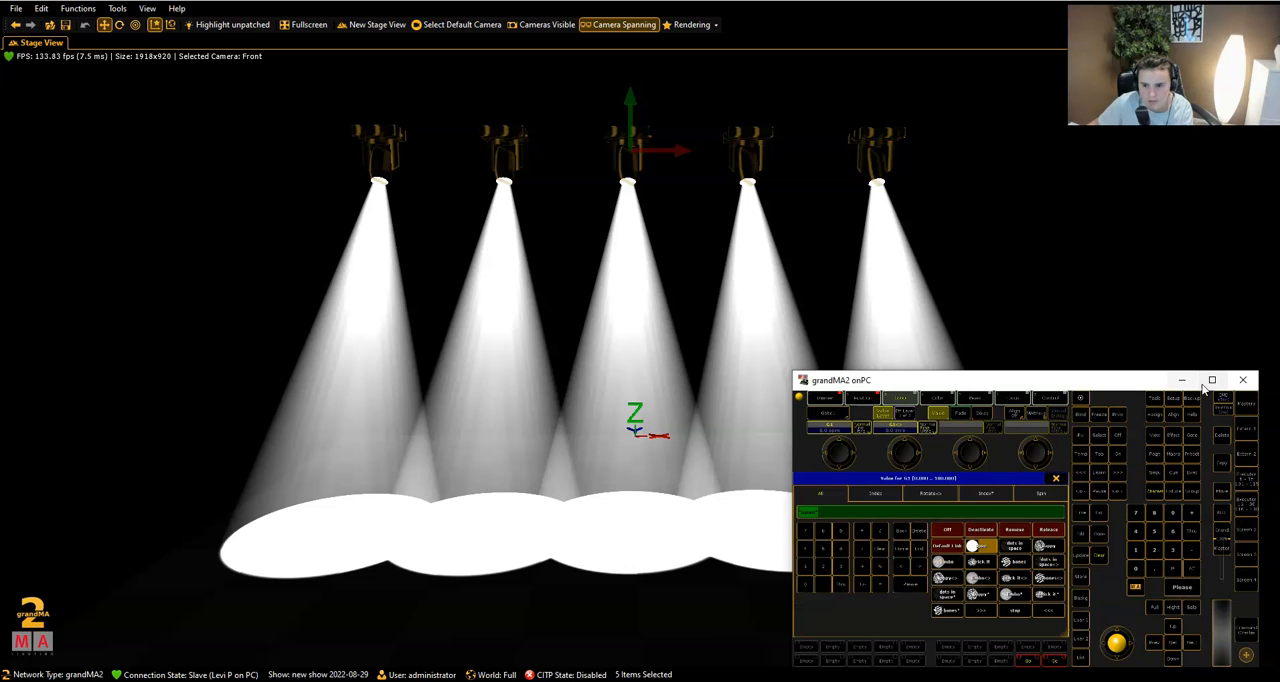
{"action": "left_click", "coordinate": [1055, 478]}
{"action": "left_click", "coordinate": [1096, 555]}
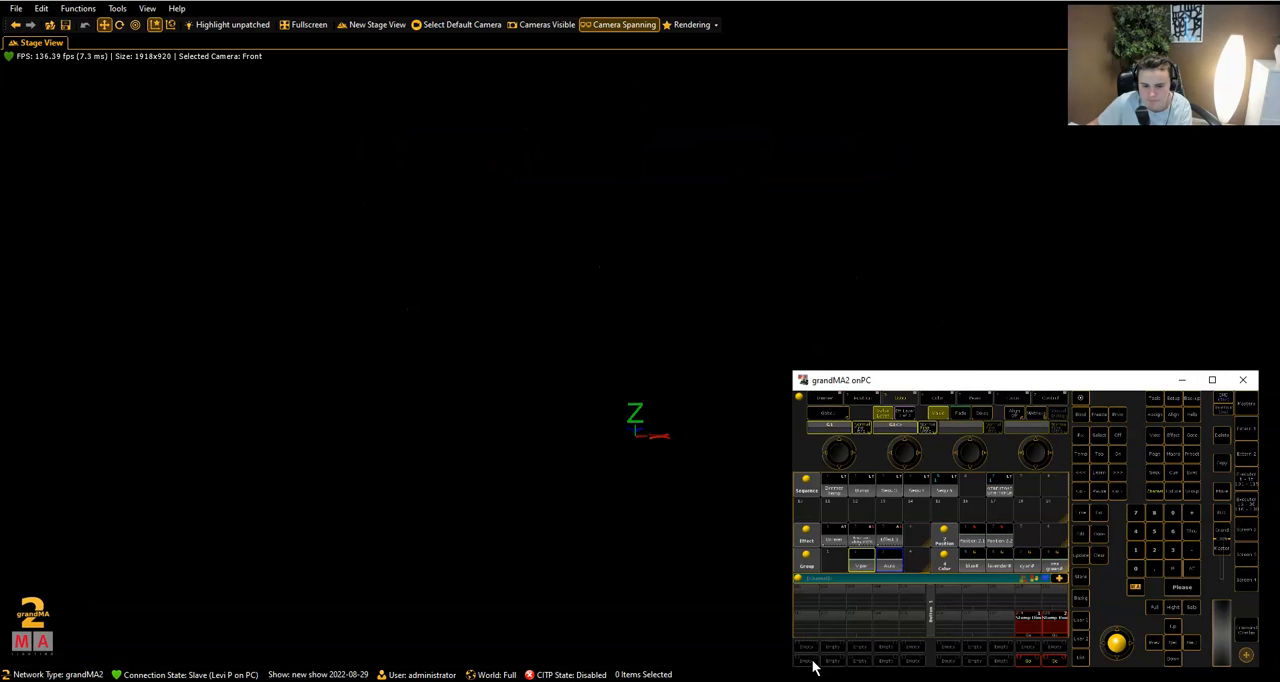
- Bring the Viper group to full and give it the big bones<> gobo with a slow forward gobo rotation
{"action": "left_click", "coordinate": [863, 562]}
{"action": "left_click", "coordinate": [1152, 608]}
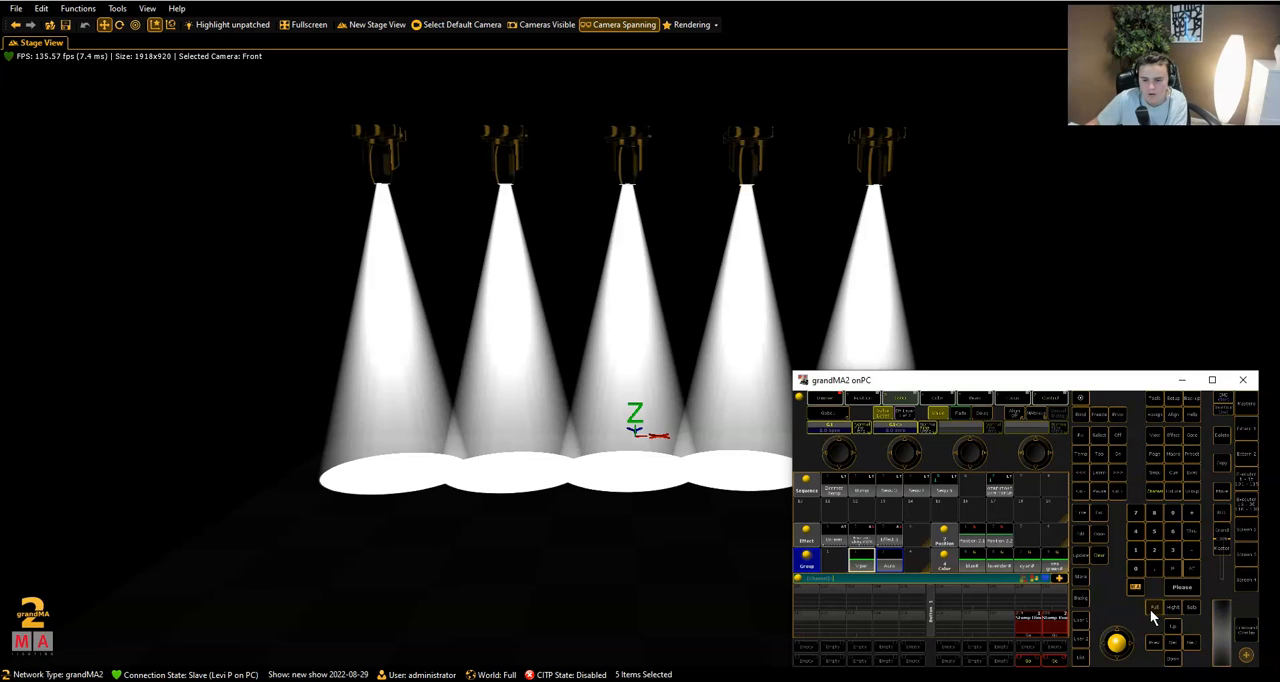
{"action": "left_click", "coordinate": [858, 428]}
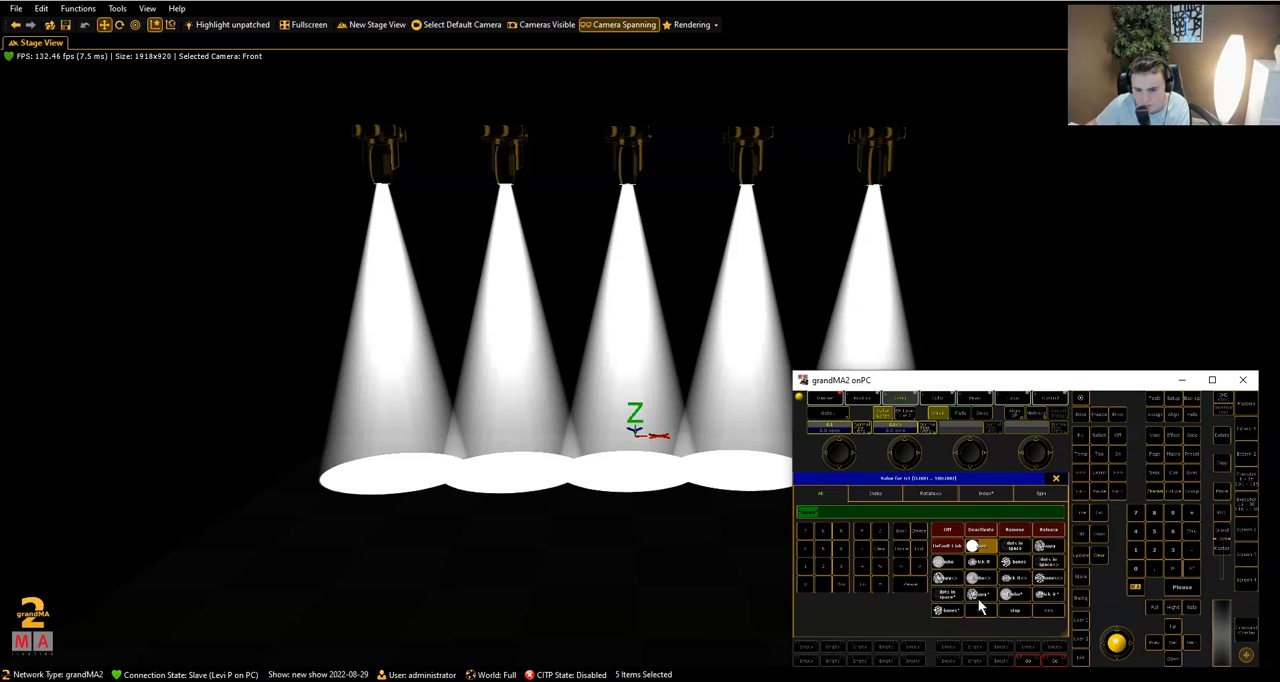
{"action": "left_click", "coordinate": [1045, 580]}
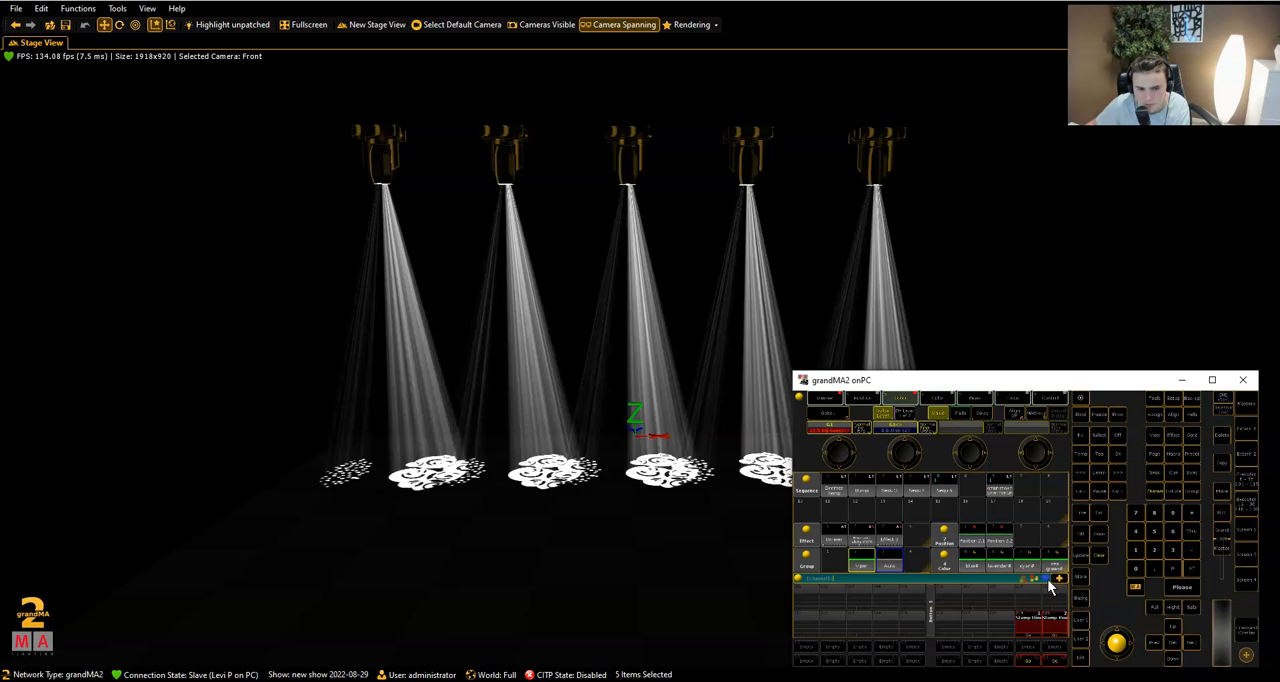
{"action": "left_click", "coordinate": [895, 433]}
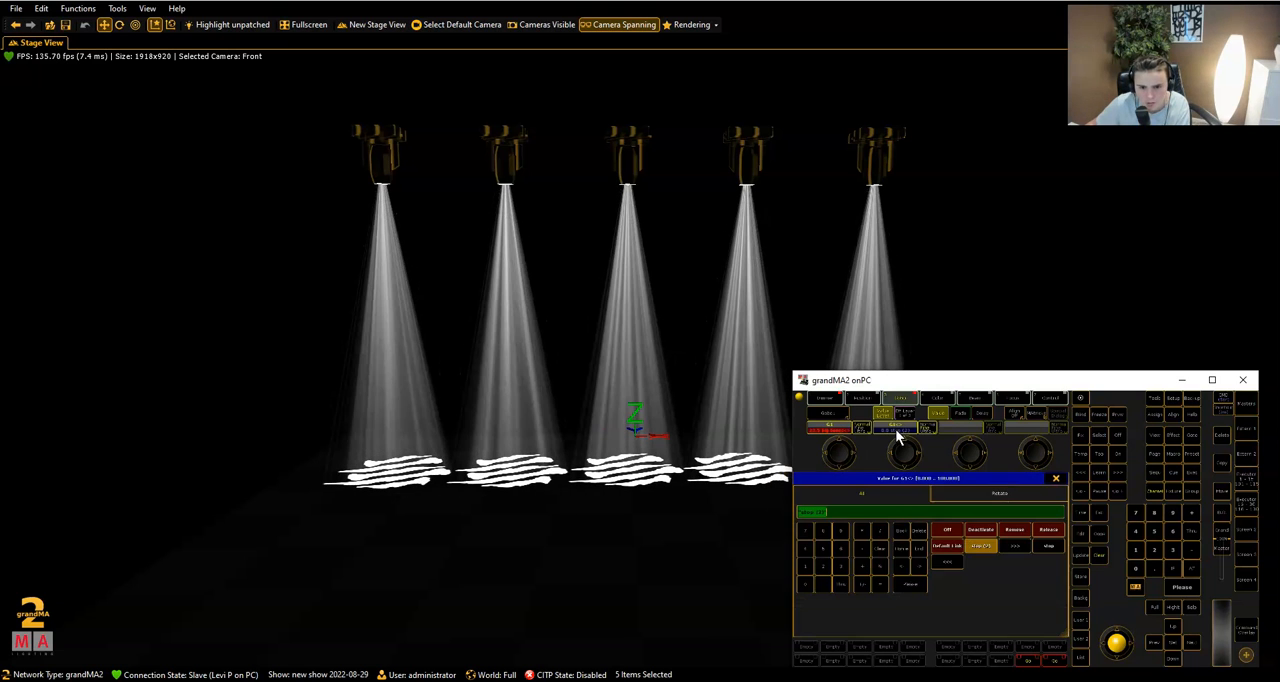
{"action": "left_click", "coordinate": [1015, 545]}
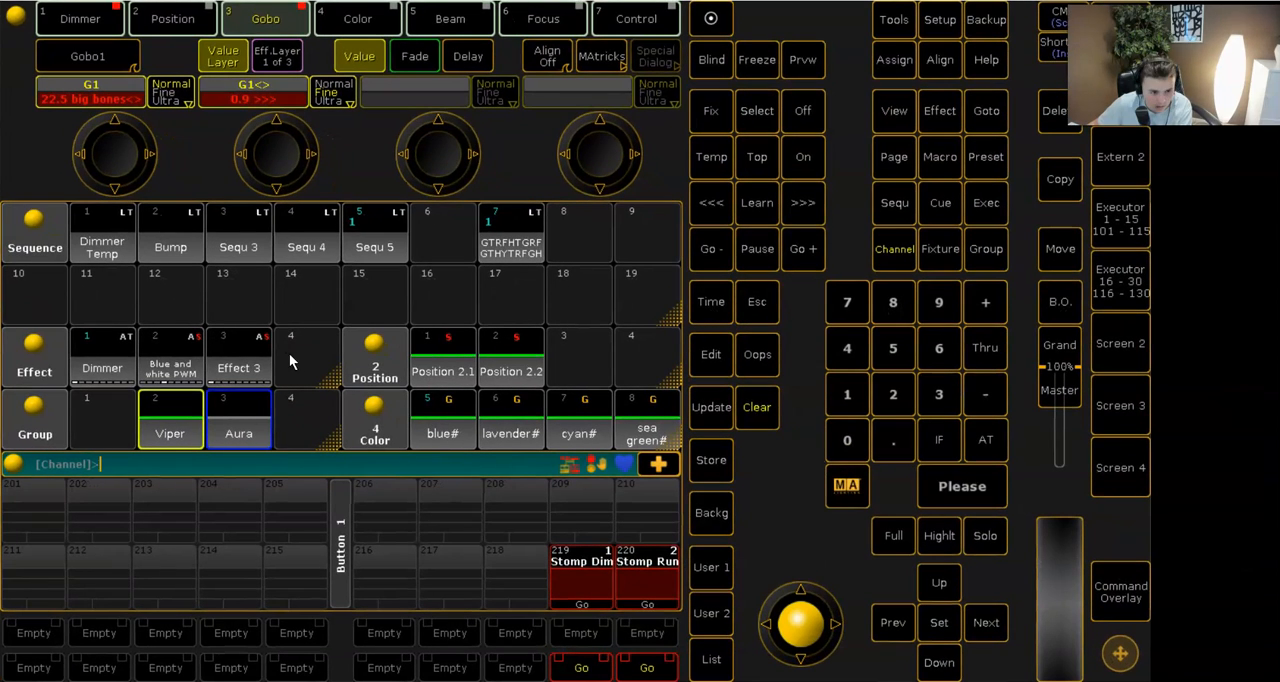
- Create a new effect in effect slot 4 with lines for the R, G and B colour attributes
{"action": "left_click", "coordinate": [296, 353]}
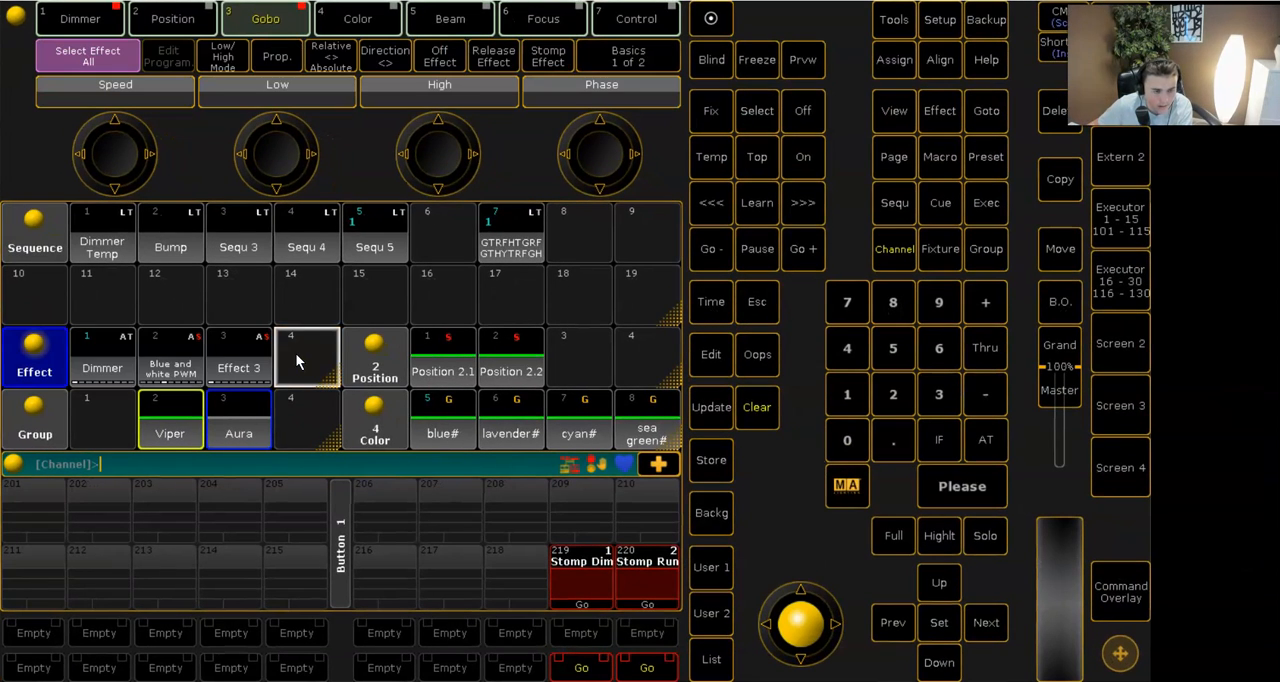
{"action": "left_click", "coordinate": [308, 361]}
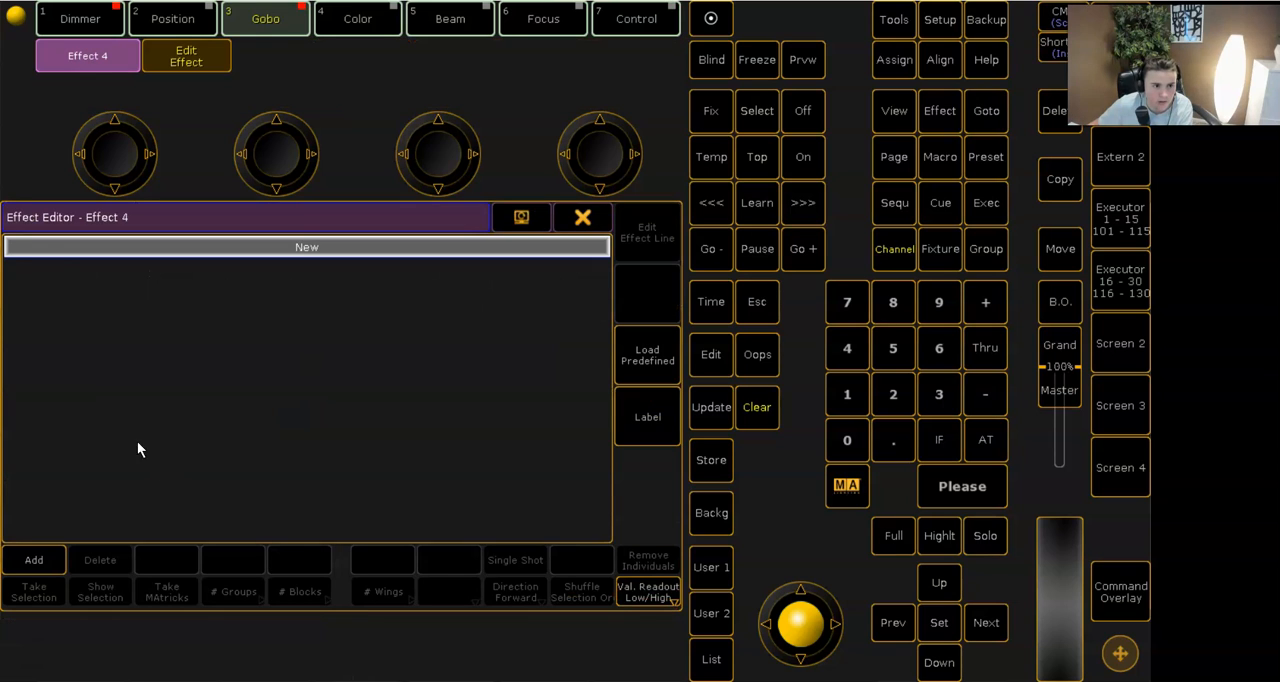
{"action": "left_click", "coordinate": [44, 559]}
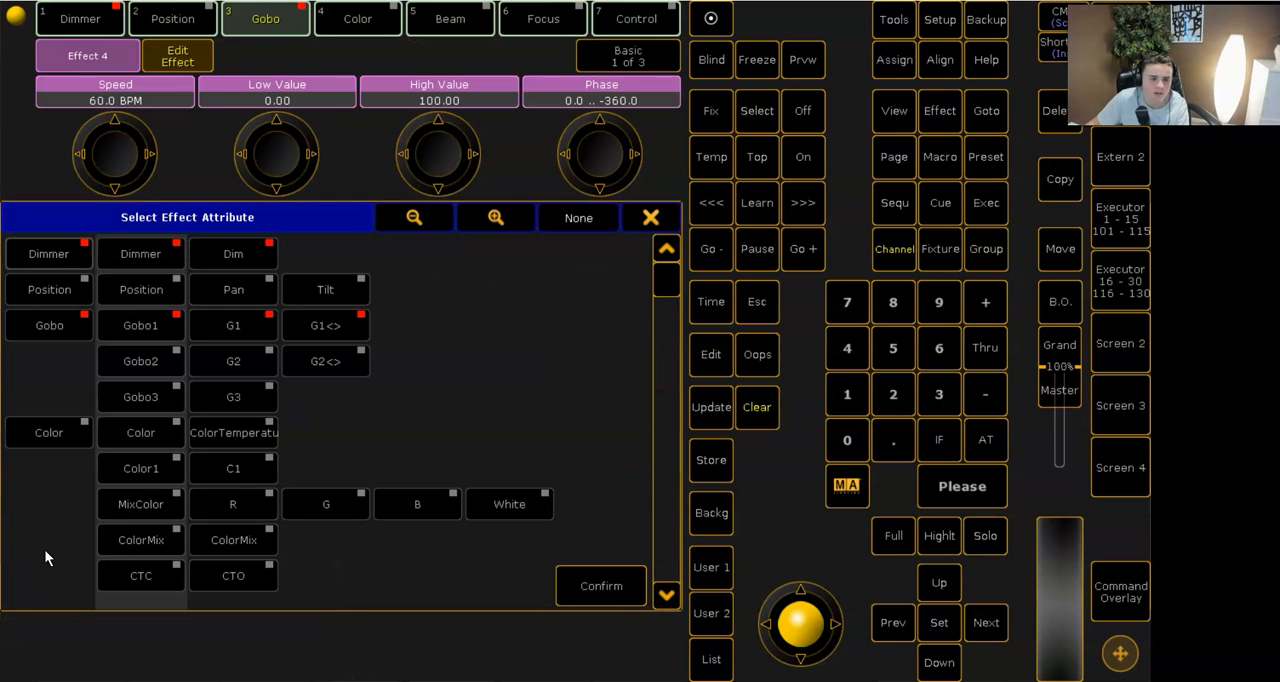
{"action": "left_click", "coordinate": [255, 505]}
{"action": "left_click", "coordinate": [312, 502]}
{"action": "left_click", "coordinate": [410, 500]}
{"action": "left_click", "coordinate": [604, 585]}
- Set the forms of the COLORRGB1, COLORRGB2 and COLORRGB3 effect lines to Phase 1, Phase 2 and Phase 3 respectively
{"action": "left_click", "coordinate": [397, 288]}
{"action": "left_click", "coordinate": [397, 288]}
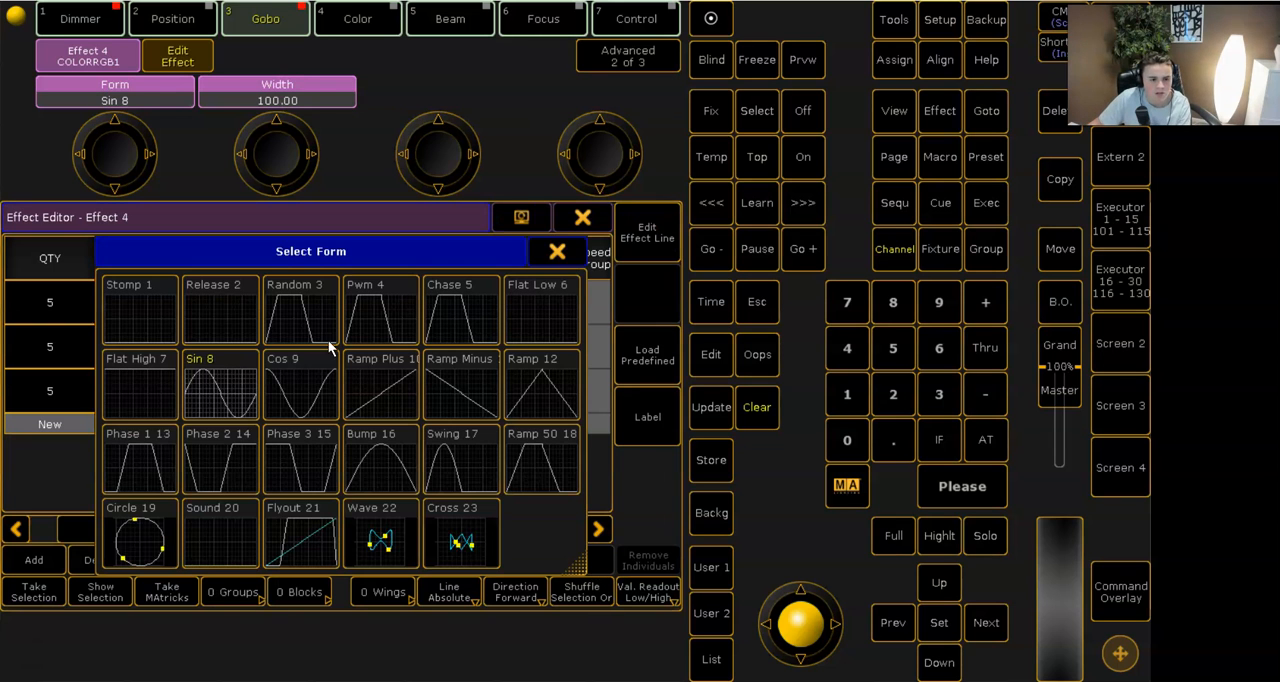
{"action": "left_click", "coordinate": [123, 466]}
{"action": "double_click", "coordinate": [381, 359]}
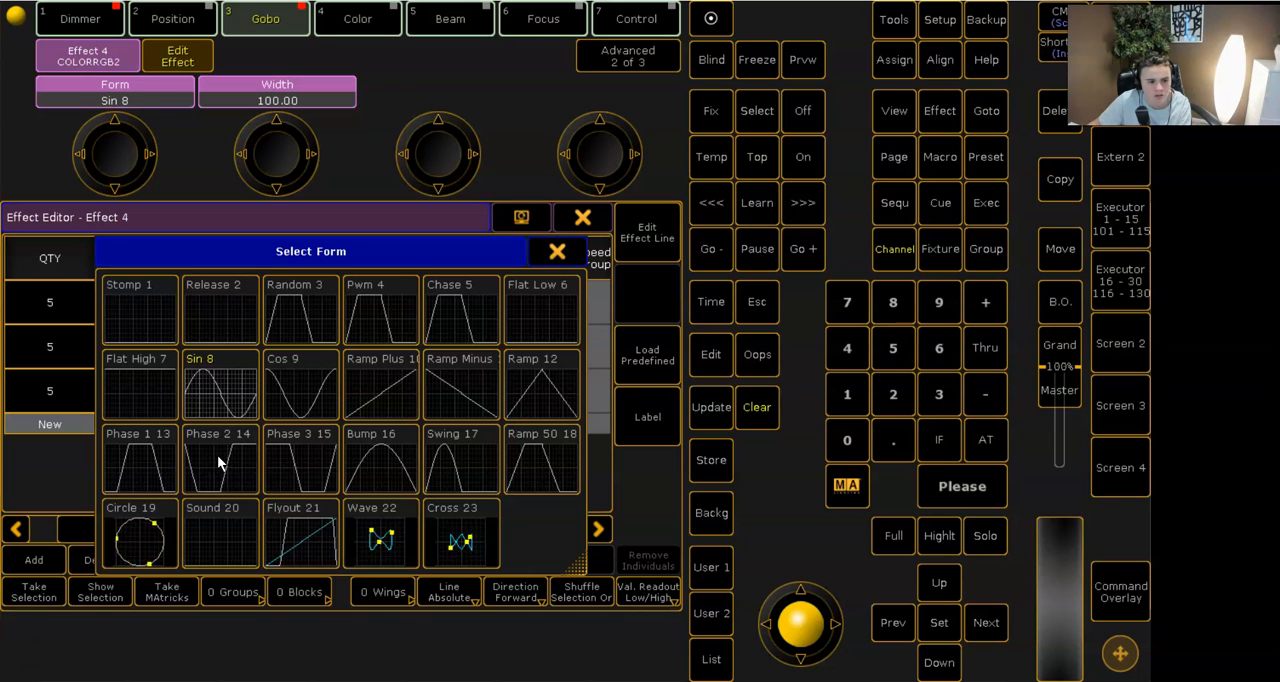
{"action": "left_click", "coordinate": [216, 456]}
{"action": "double_click", "coordinate": [380, 388]}
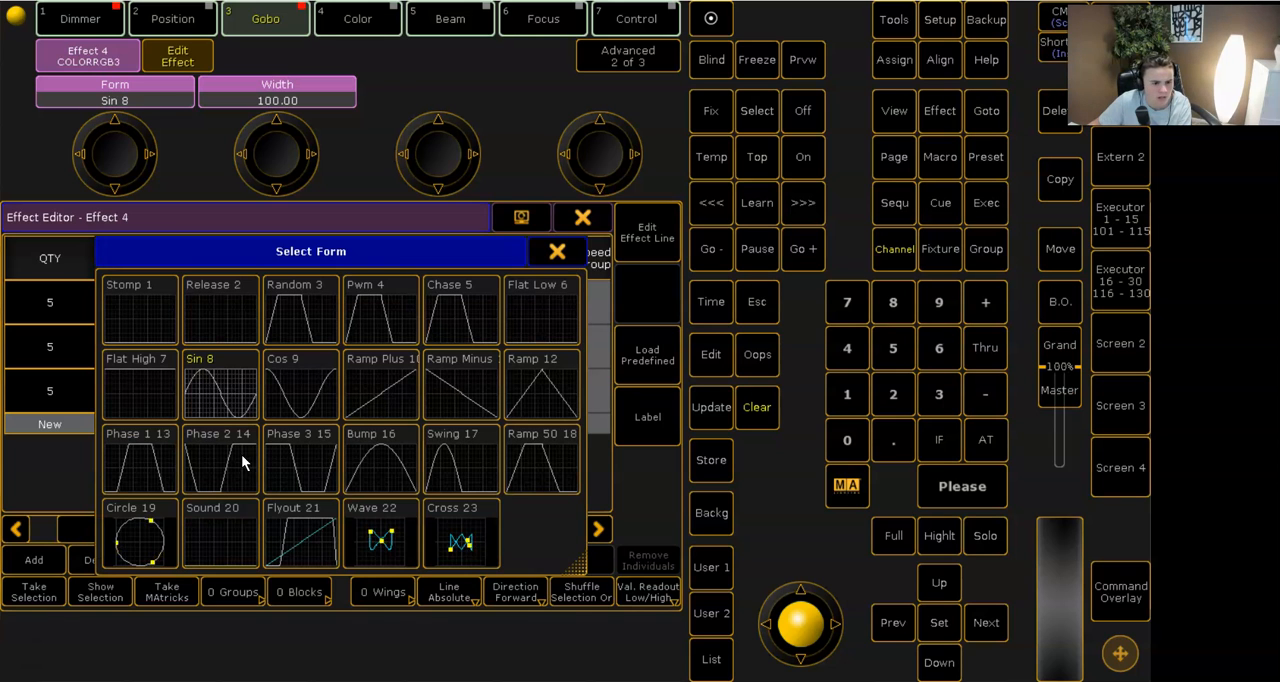
{"action": "left_click", "coordinate": [316, 460]}
- Set the speed of all three colour effect lines to 30 BPM
{"action": "mouse_move", "coordinate": [436, 292]}
{"action": "left_mouse_down"}
{"action": "mouse_move", "coordinate": [478, 424]}
{"action": "mouse_move", "coordinate": [479, 407]}
{"action": "left_mouse_up"}
{"action": "right_click", "coordinate": [479, 407]}
{"action": "left_click", "coordinate": [78, 444]}
{"action": "left_click", "coordinate": [78, 358]}
{"action": "left_click", "coordinate": [314, 430]}
- Set the direction of all three colour effect lines to < and close the effect editor
{"action": "left_click_drag", "start_coordinate": [188, 534], "coordinate": [301, 529]}
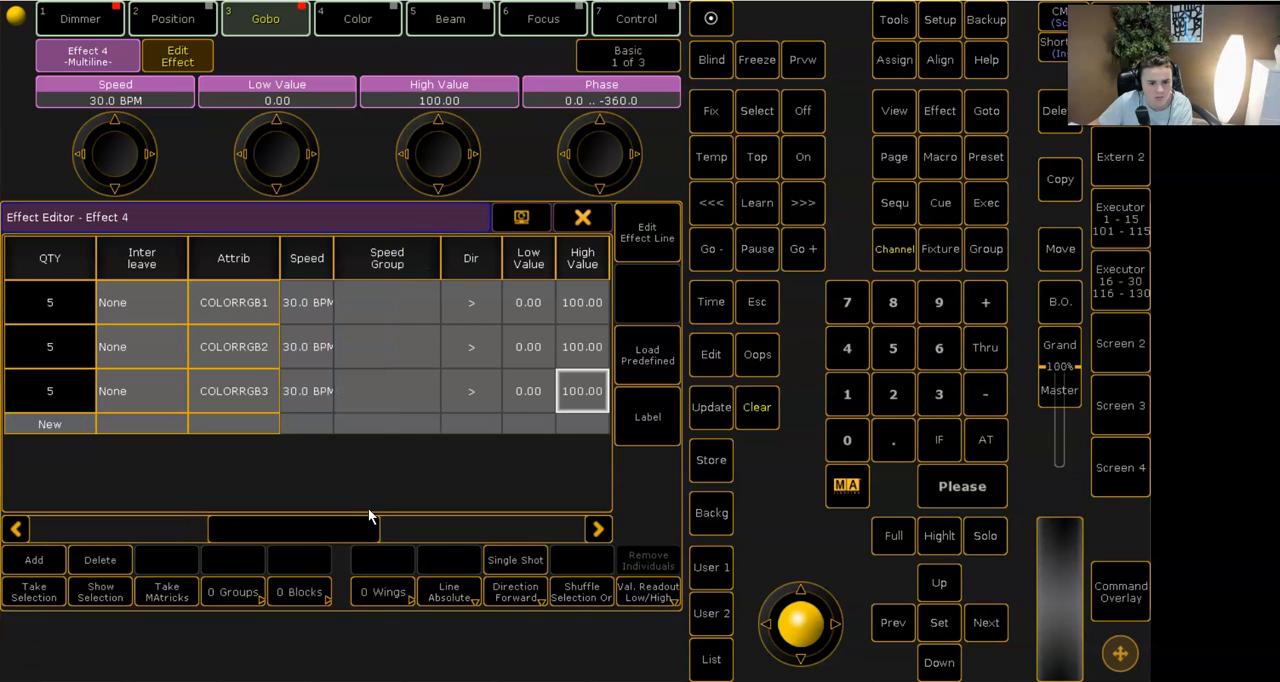
{"action": "left_click_drag", "start_coordinate": [455, 302], "coordinate": [490, 408]}
{"action": "right_click", "coordinate": [490, 408]}
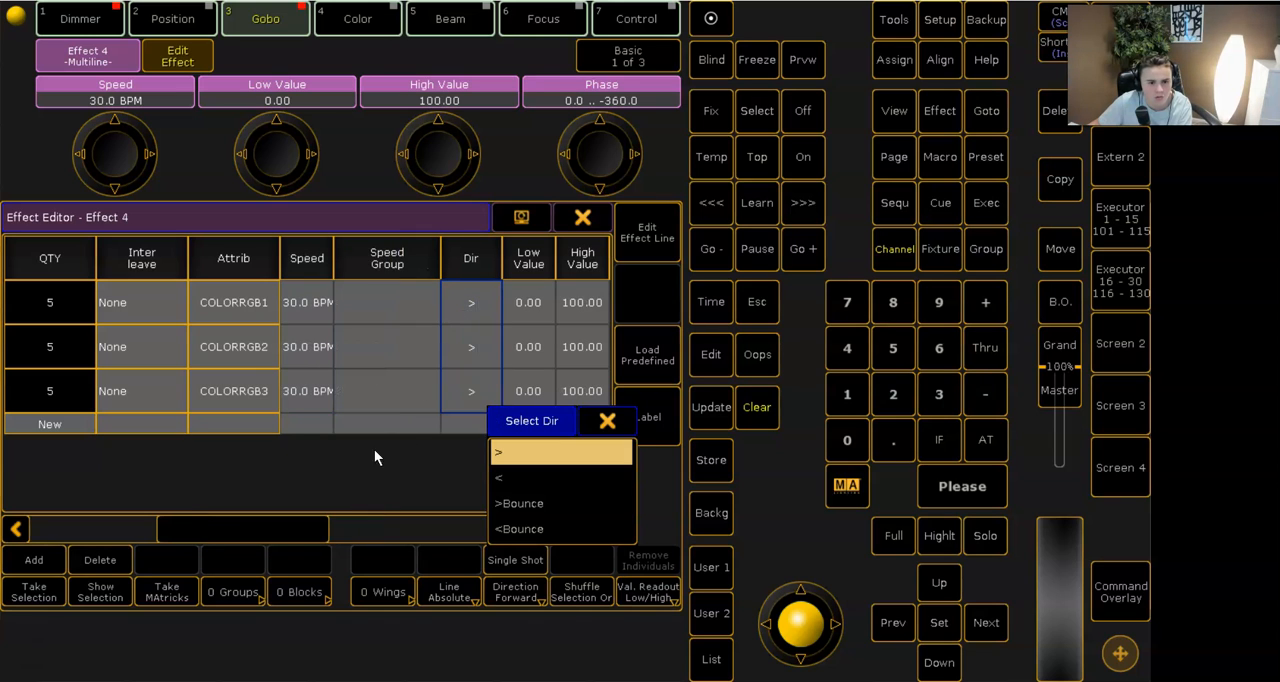
{"action": "left_click", "coordinate": [530, 474]}
{"action": "left_click", "coordinate": [582, 217]}
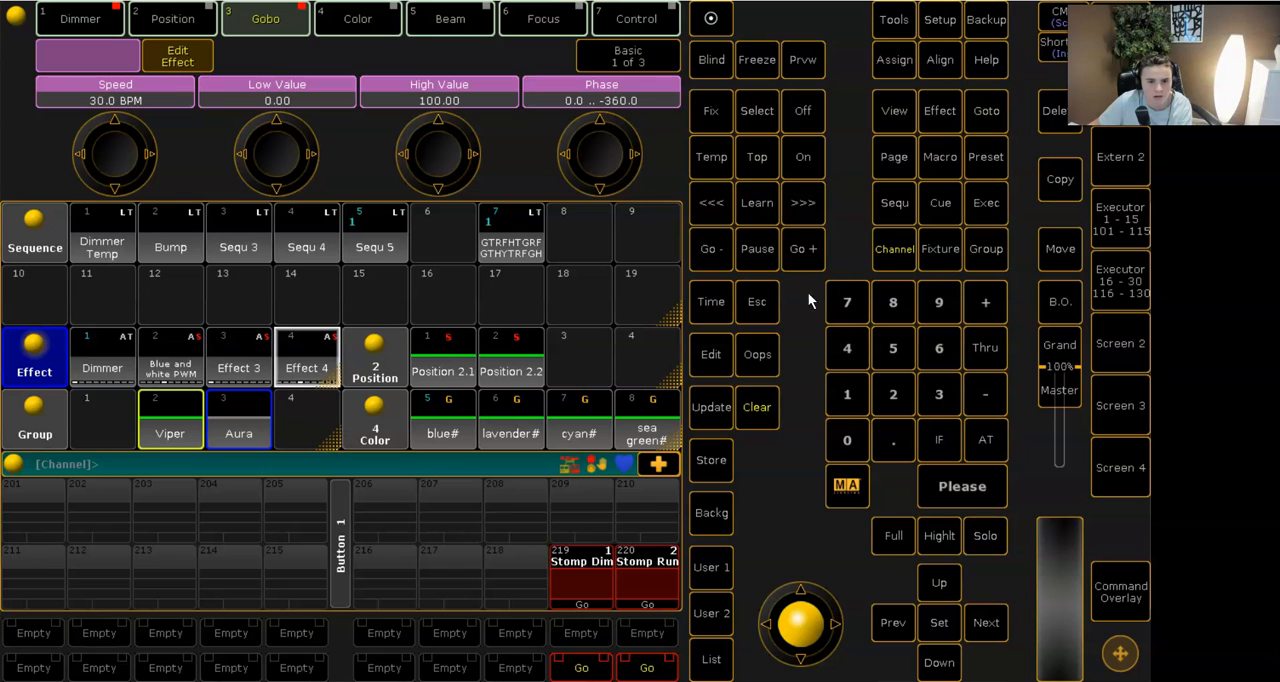
- Label effect 4 as RGB Rainbow
{"action": "double_click", "coordinate": [899, 63]}
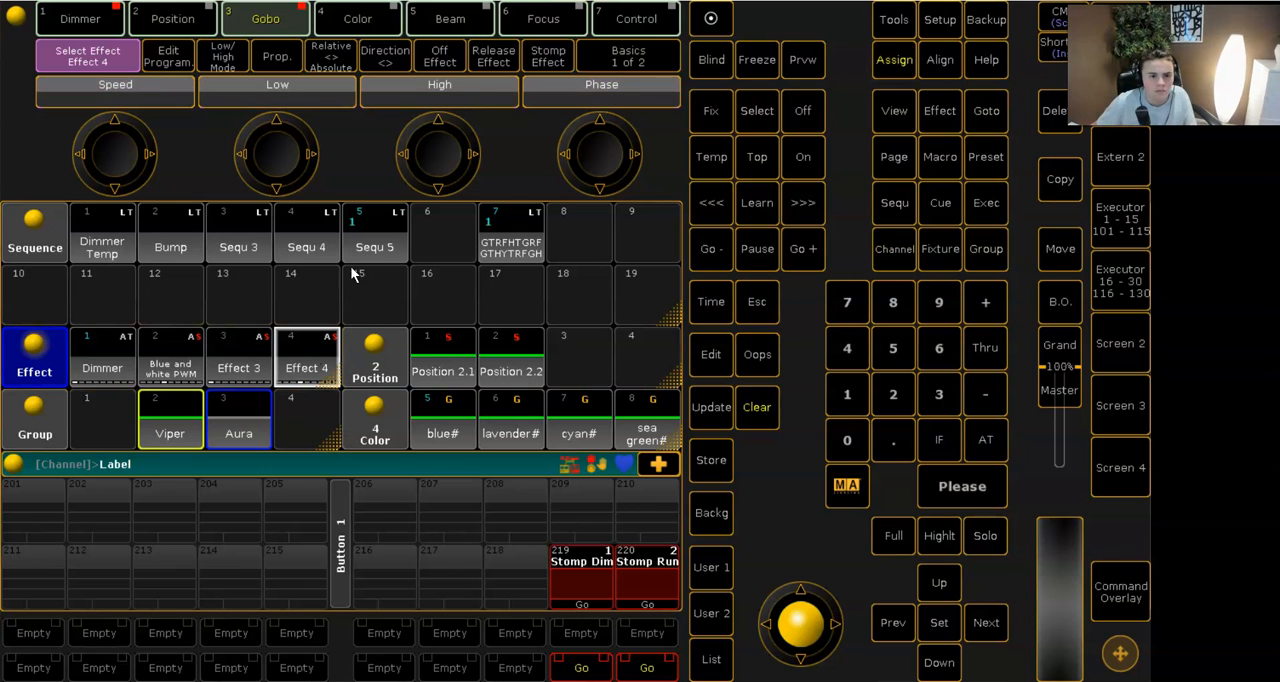
{"action": "left_click", "coordinate": [309, 356]}
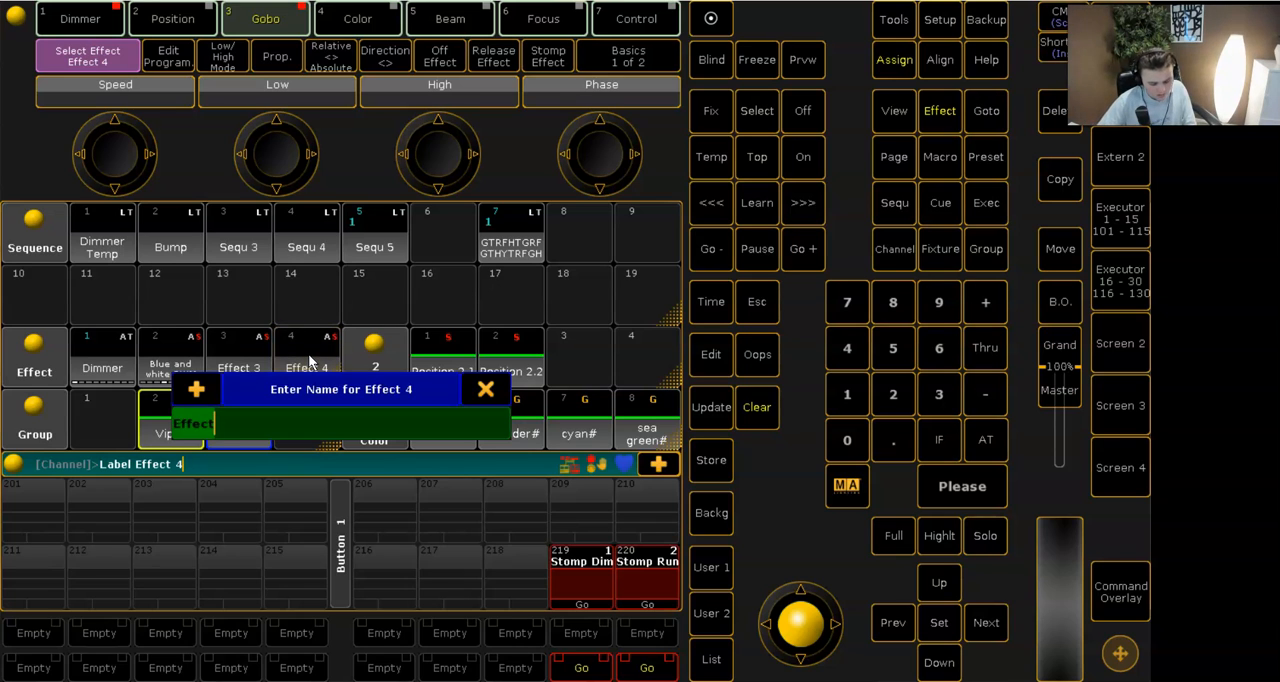
{"action": "key", "text": "BackSpace"}
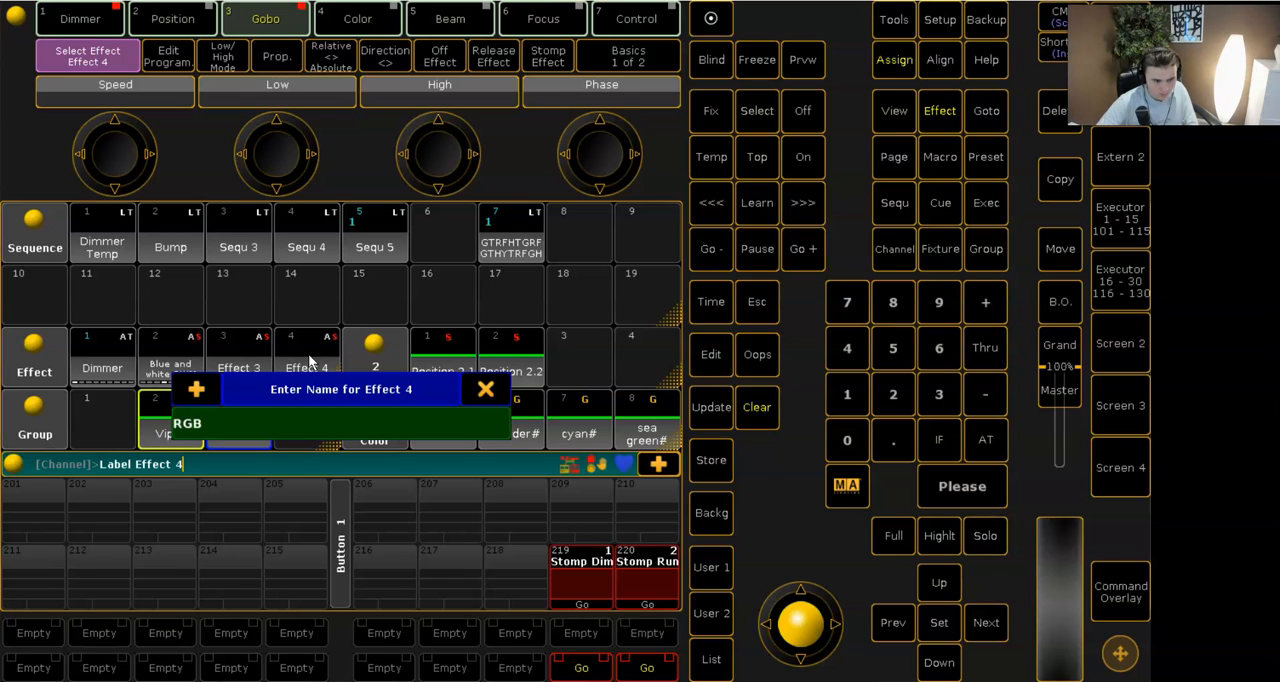
{"action": "type", "text": "RGB Rainbo"}
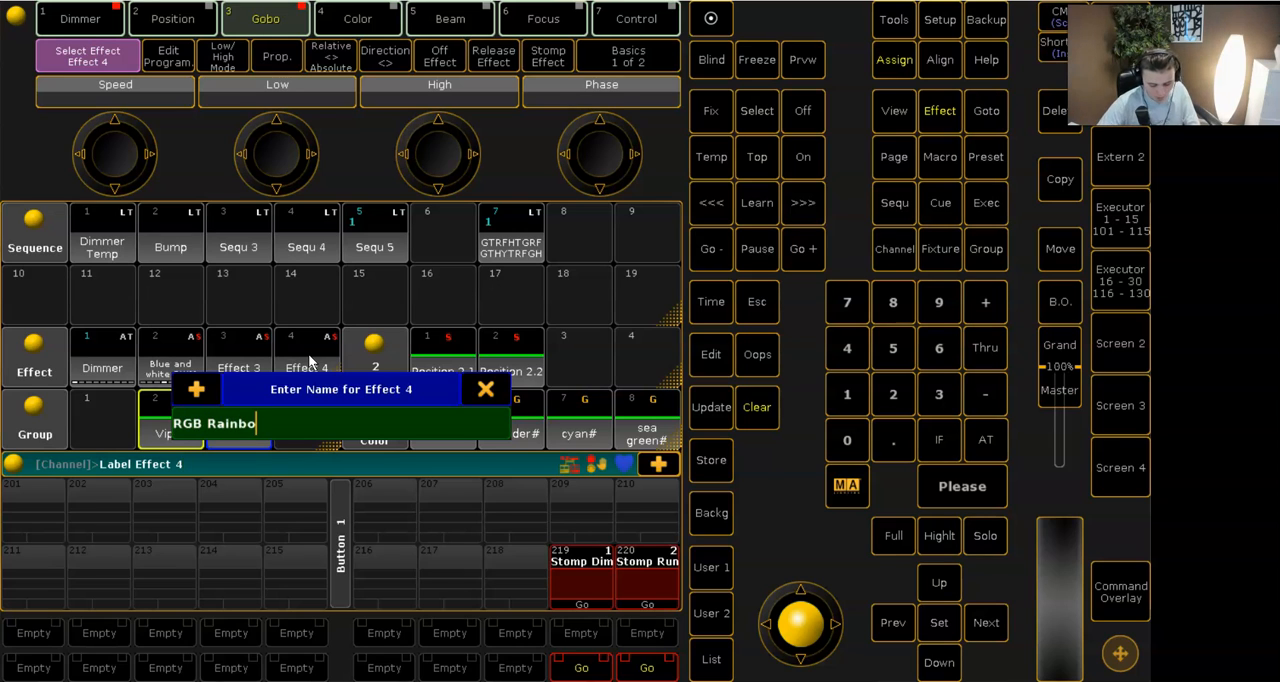
{"action": "type", "text": "w"}
{"action": "key", "text": "Return"}
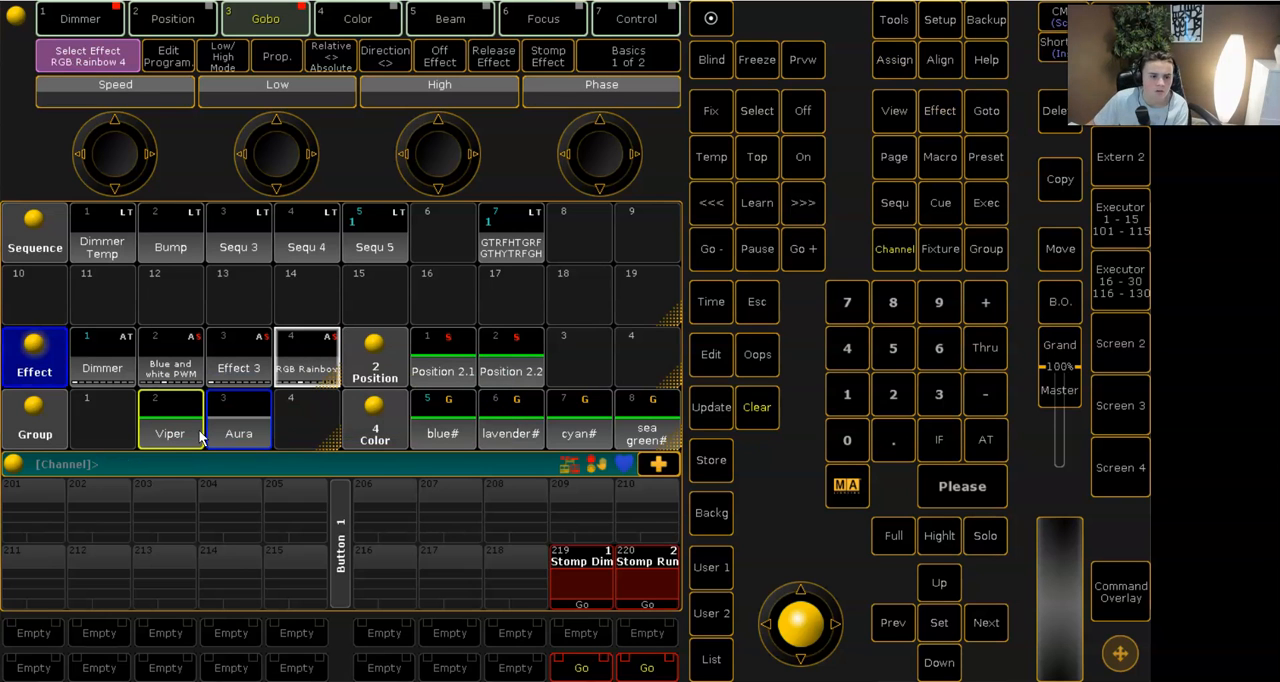
- Apply the RGB Rainbow effect to the Vipers, store the look on executor 206, and clear the programmer
{"action": "left_click", "coordinate": [316, 345]}
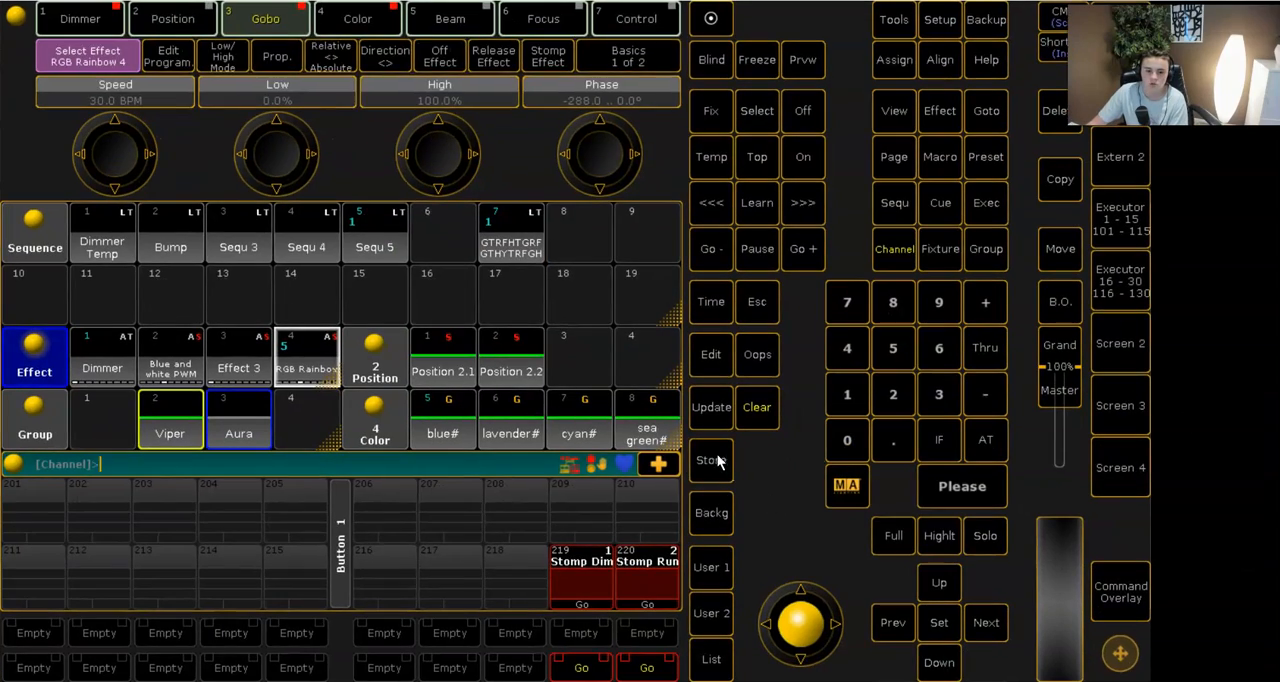
{"action": "left_click", "coordinate": [717, 460]}
{"action": "left_click", "coordinate": [383, 502]}
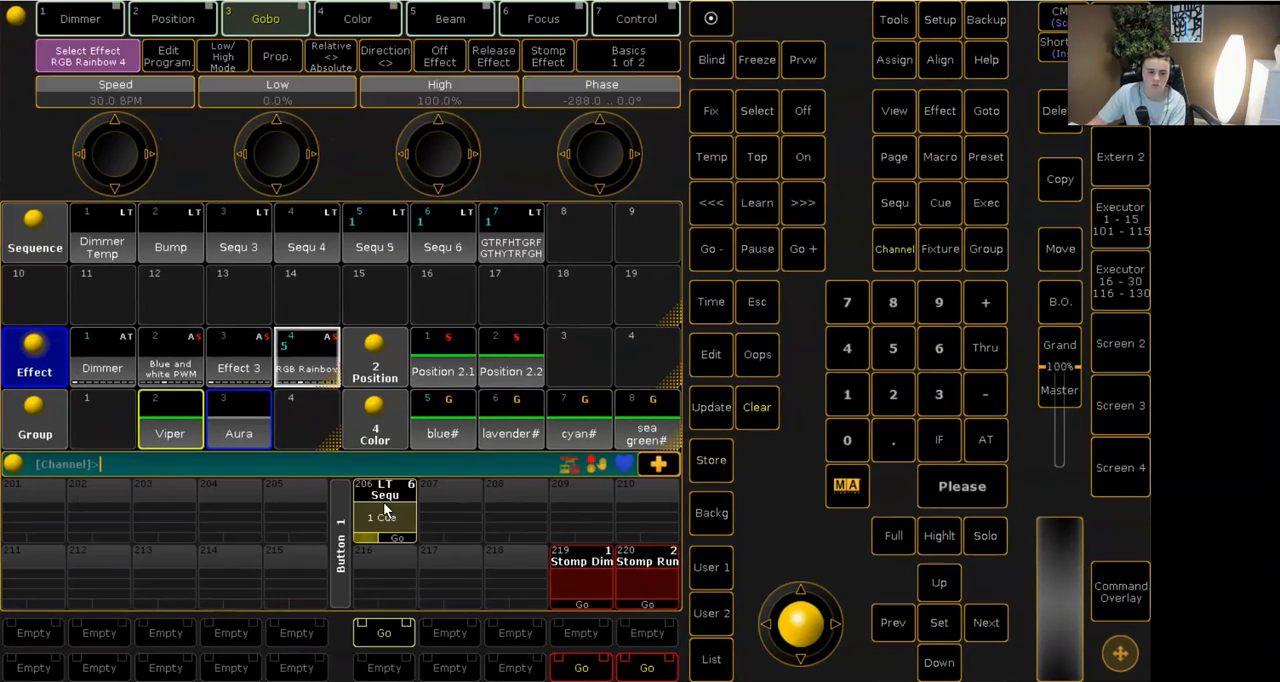
{"action": "left_click", "coordinate": [760, 408]}
- Assign the Temp function to executor 206 and set its off time to 0.5 seconds
{"action": "left_click", "coordinate": [895, 60]}
{"action": "left_click", "coordinate": [711, 157]}
{"action": "left_click", "coordinate": [388, 517]}
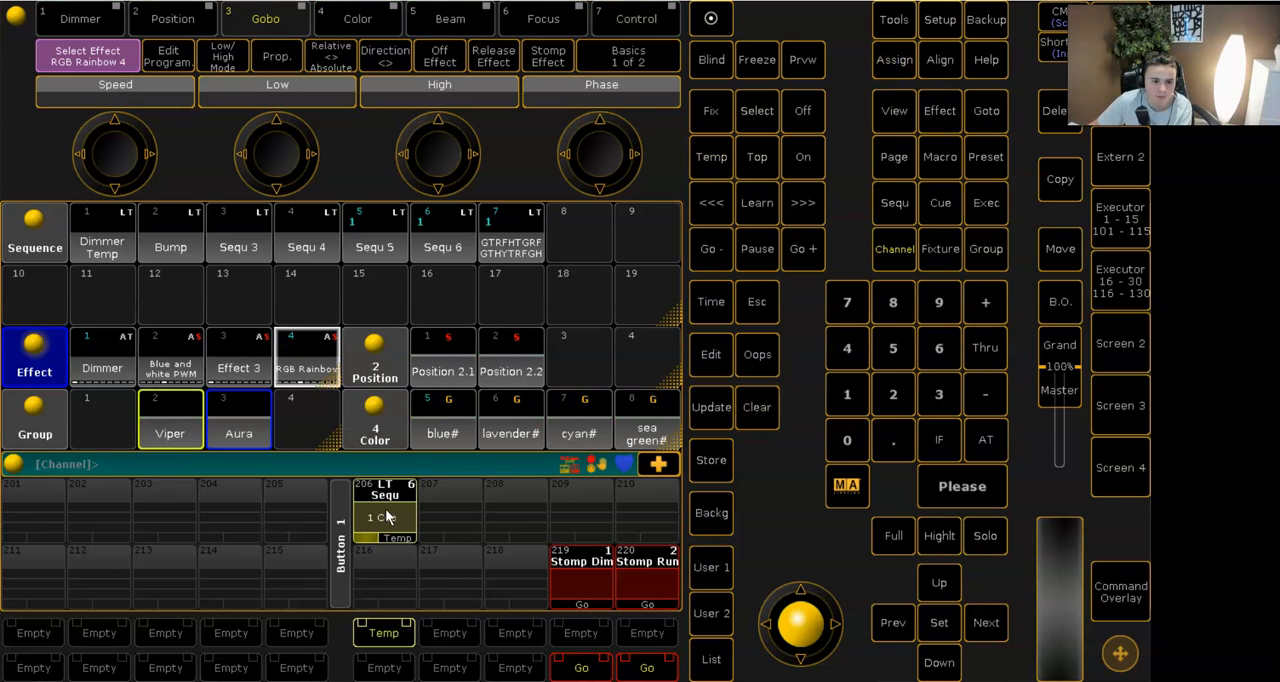
{"action": "left_click", "coordinate": [385, 521]}
{"action": "left_click", "coordinate": [584, 217]}
{"action": "left_click", "coordinate": [602, 104]}
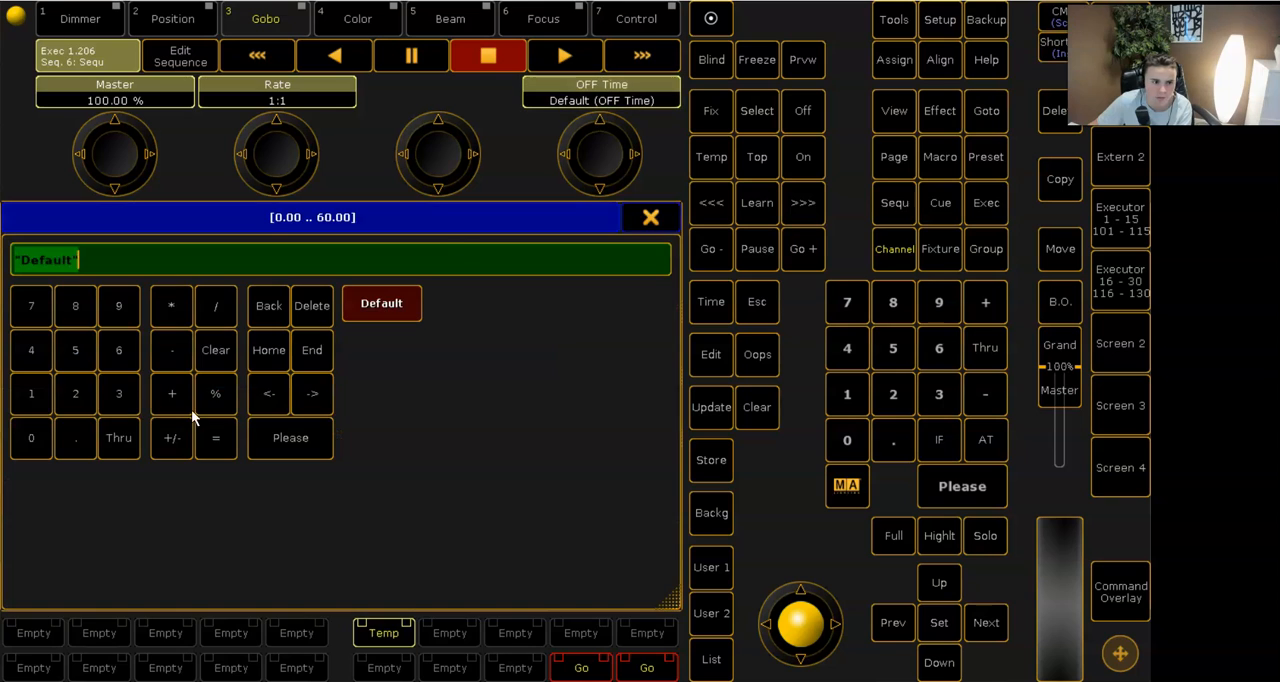
{"action": "left_click", "coordinate": [75, 438]}
{"action": "left_click", "coordinate": [290, 437]}
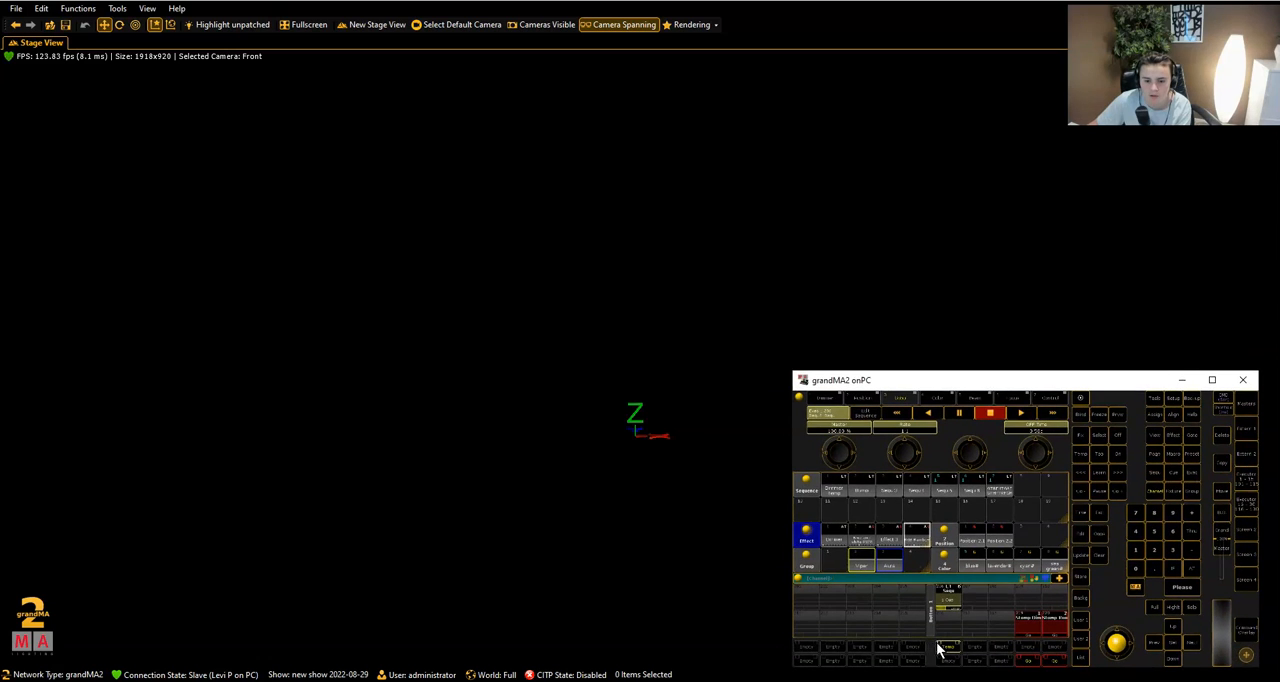
- Fire executor 206 to check the rainbow gobo look in the 3D stage view
{"action": "left_click", "coordinate": [940, 648]}
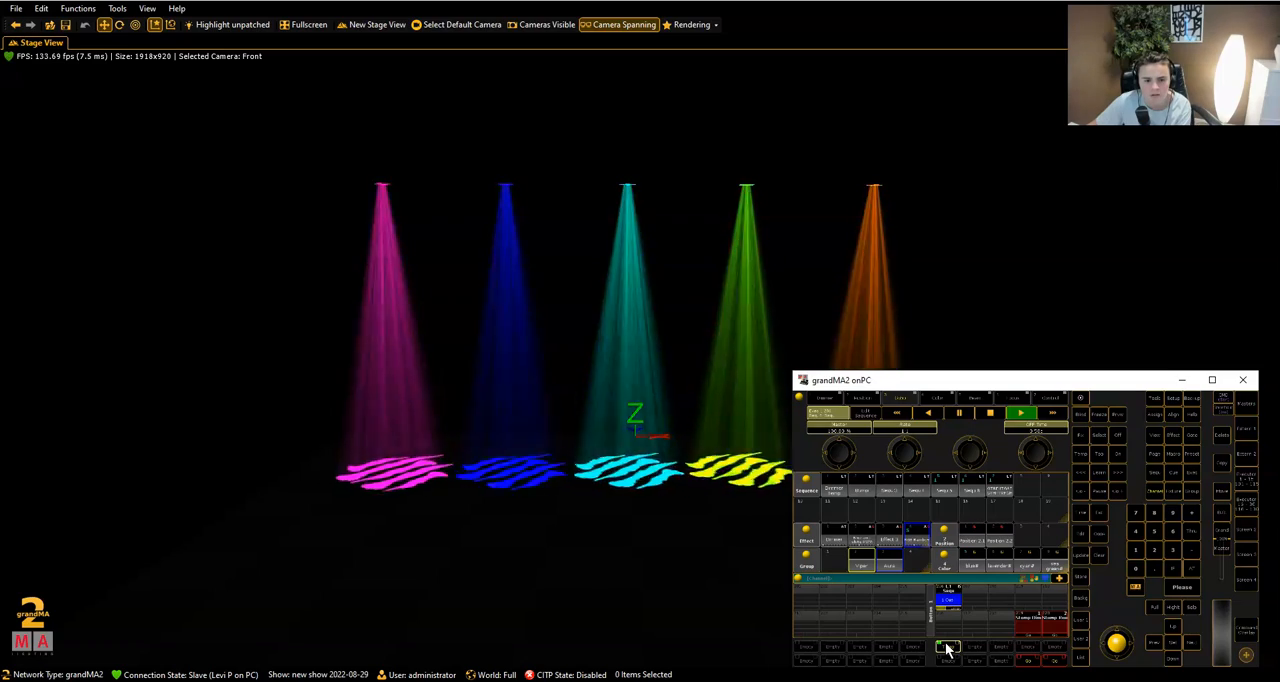
{"action": "left_click", "coordinate": [946, 648]}
{"action": "left_click", "coordinate": [1212, 380]}
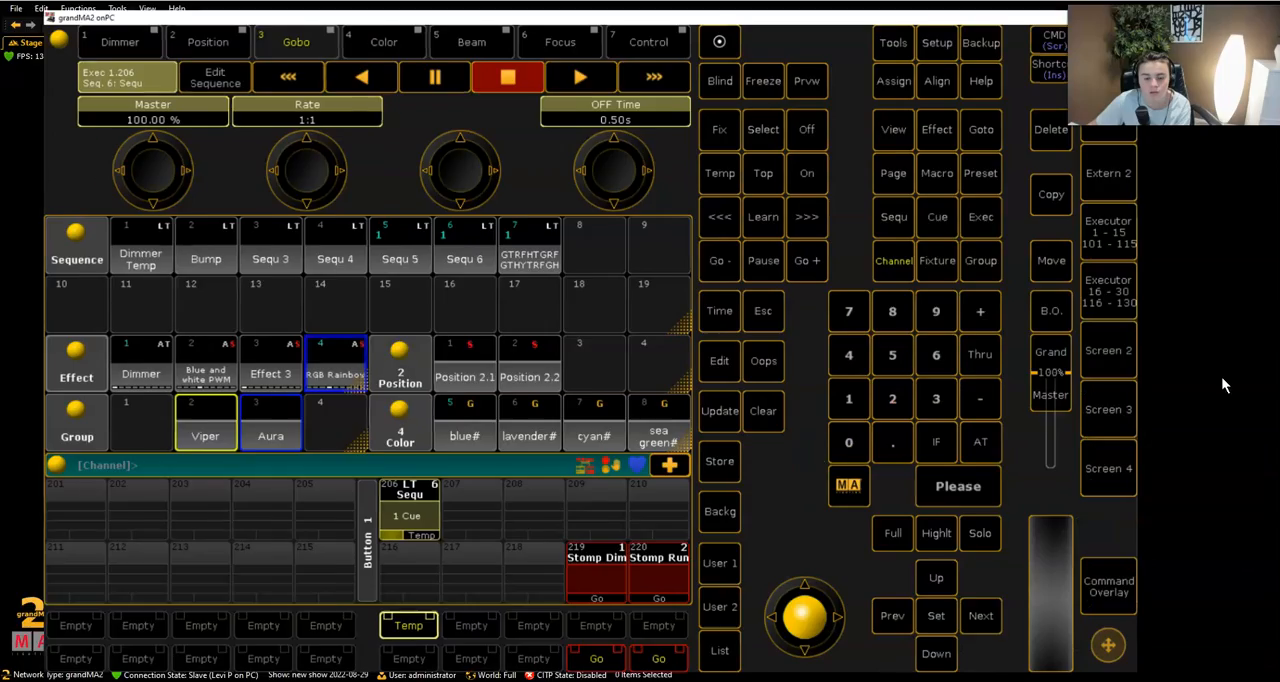
- Select the Viper and Aura groups at full and store the look on executor 208
{"action": "left_click", "coordinate": [184, 418]}
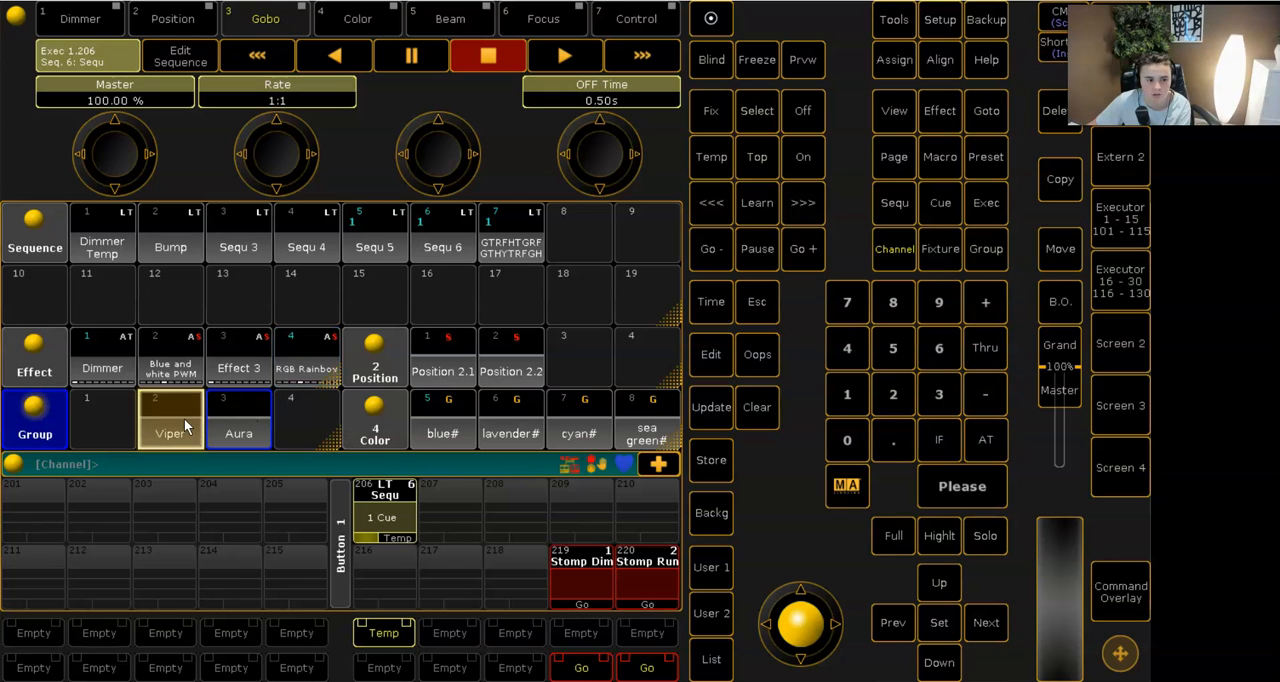
{"action": "left_click", "coordinate": [238, 420]}
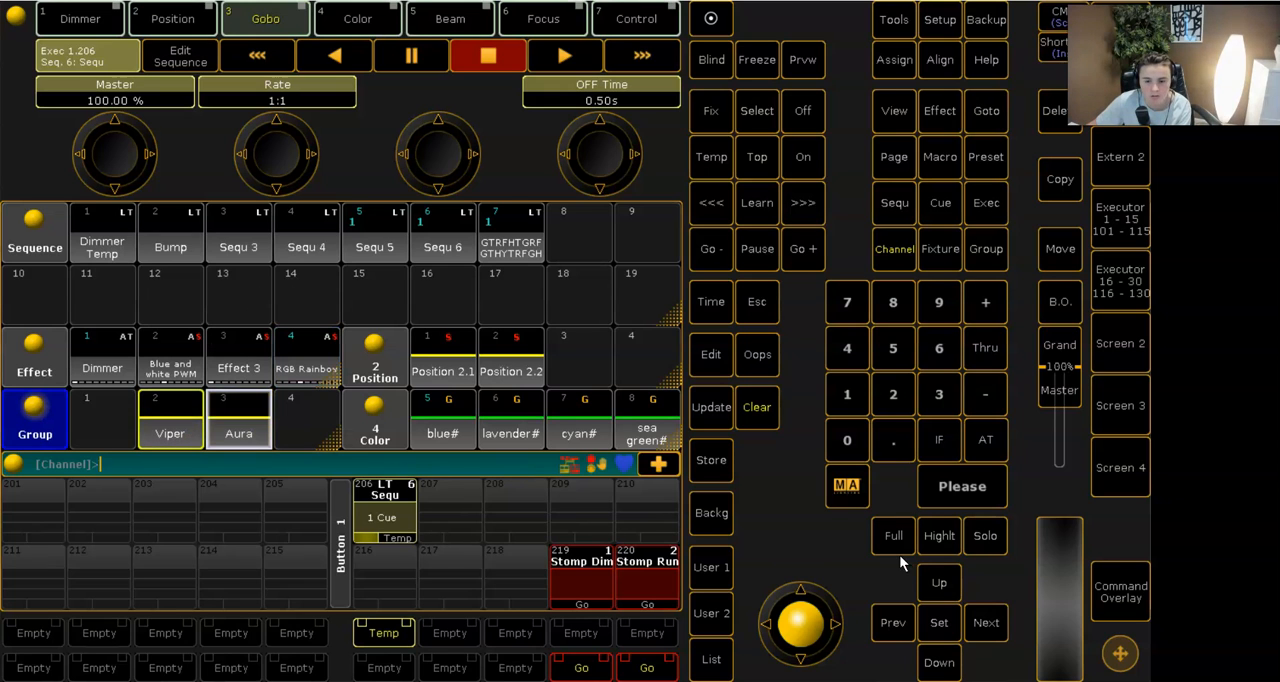
{"action": "left_click", "coordinate": [729, 482]}
{"action": "left_click", "coordinate": [515, 500]}
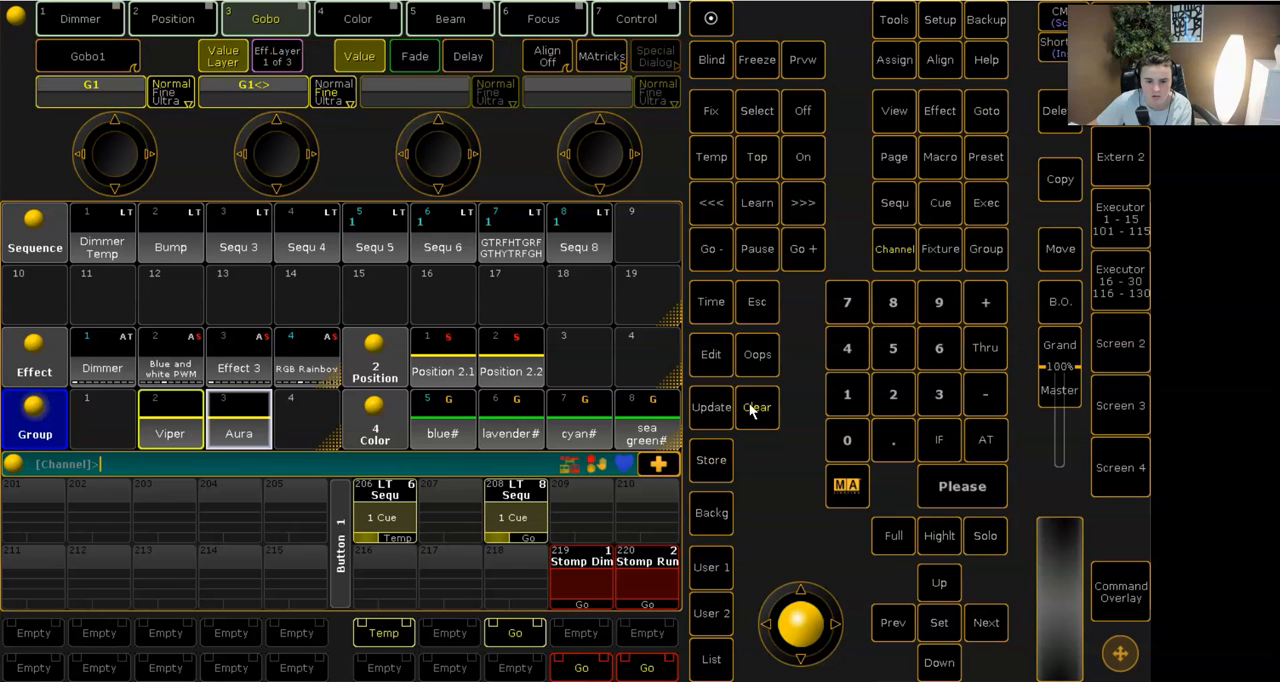
- Assign the Temp function to executor 208 and set its off time to 0.5 seconds
{"action": "left_click", "coordinate": [894, 59]}
{"action": "left_click", "coordinate": [711, 156]}
{"action": "left_click", "coordinate": [522, 504]}
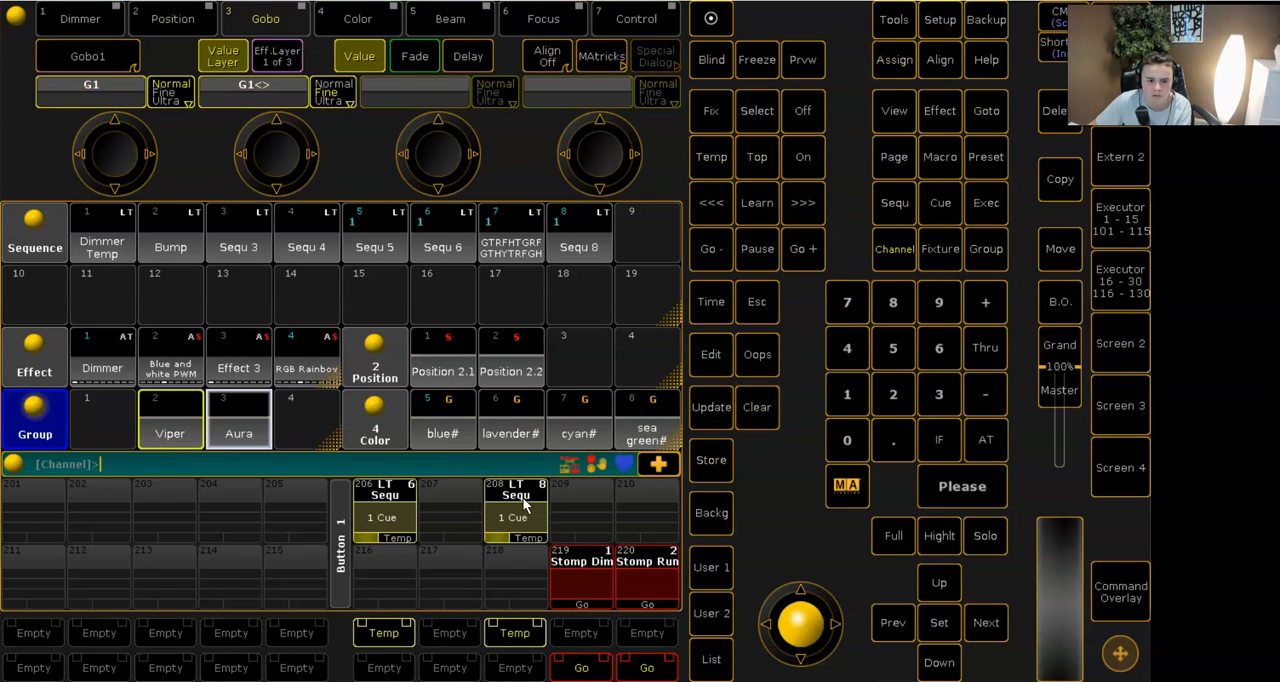
{"action": "left_click", "coordinate": [490, 530]}
{"action": "left_click", "coordinate": [583, 214]}
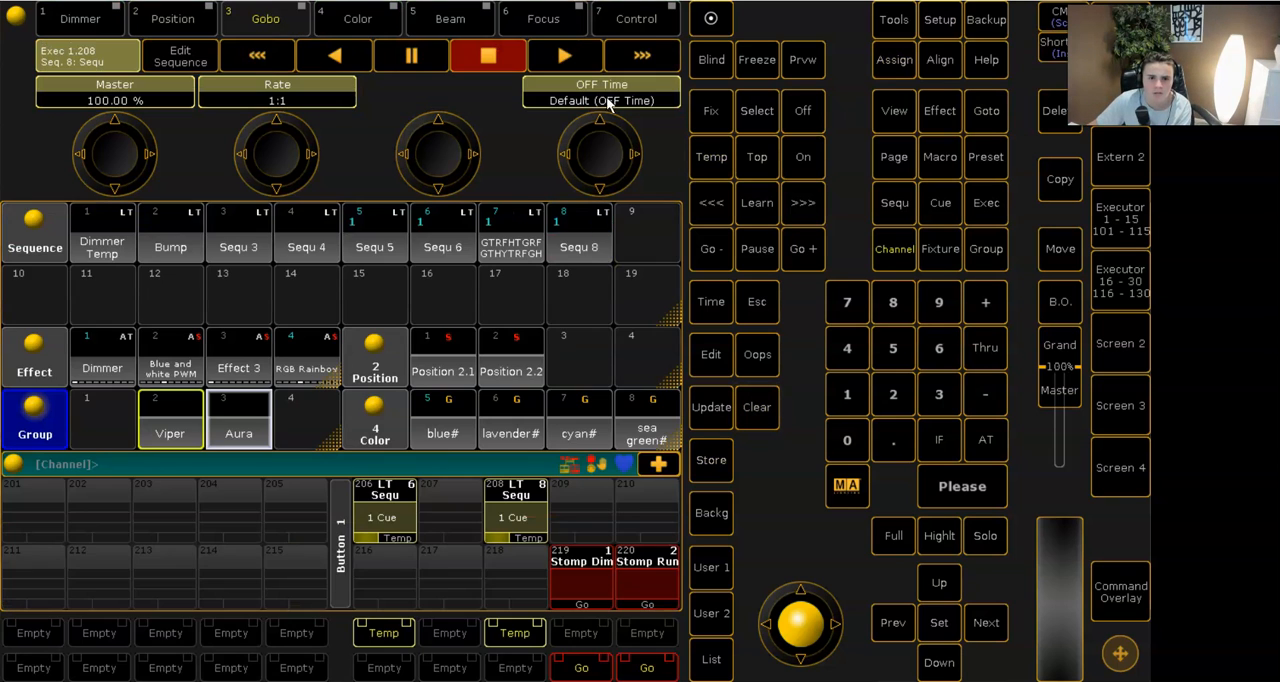
{"action": "left_click", "coordinate": [608, 98]}
{"action": "left_click", "coordinate": [75, 437]}
{"action": "left_click", "coordinate": [75, 349]}
{"action": "left_click", "coordinate": [298, 447]}
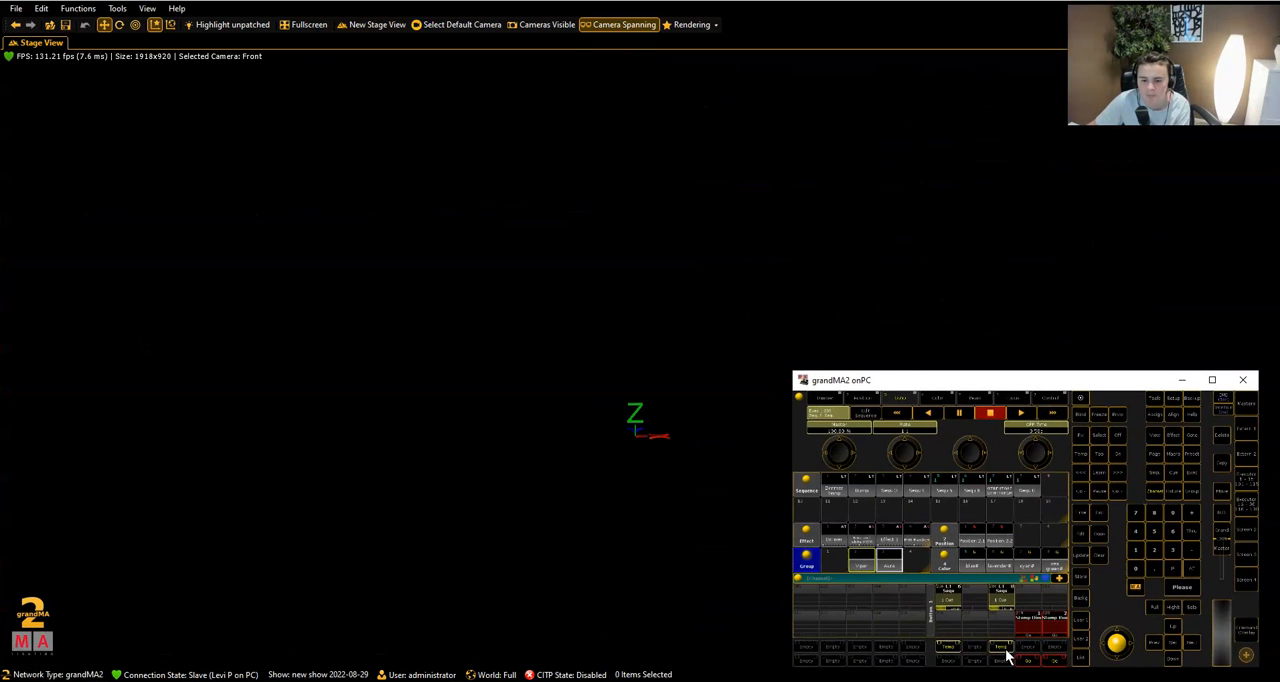
- Fire executors 208 and 206 in alternation to compare both looks in the 3D stage view
{"action": "left_click", "coordinate": [1007, 655]}
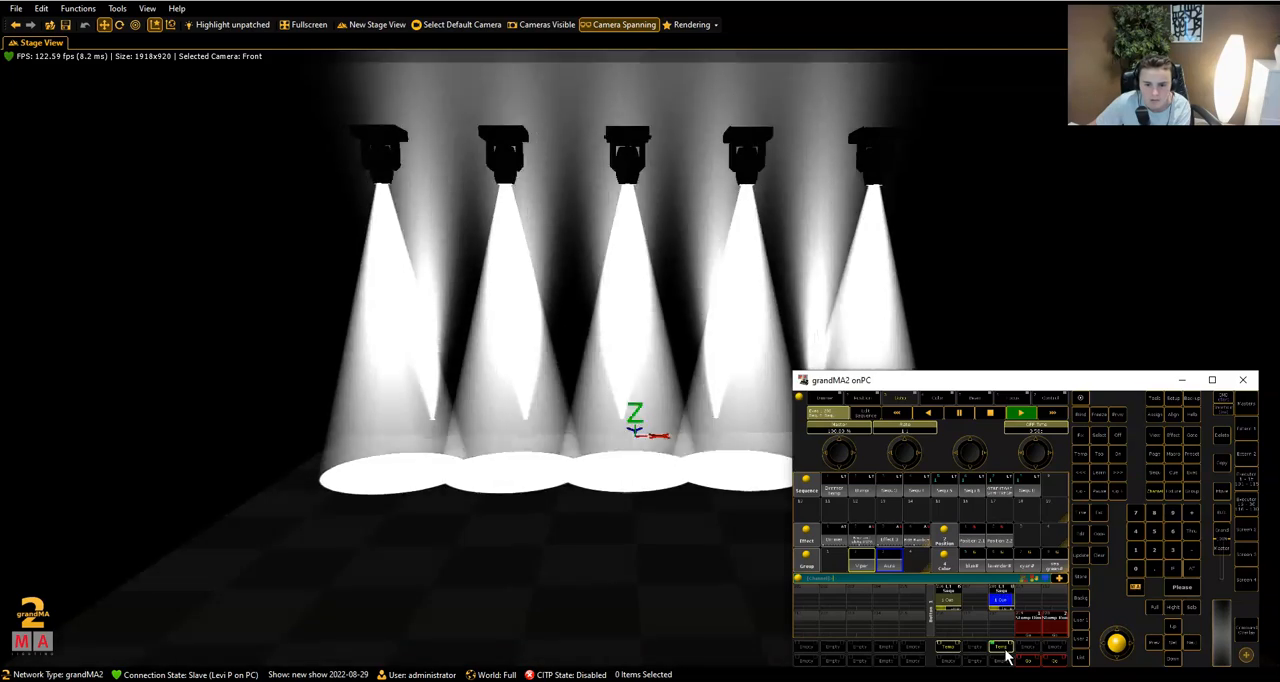
{"action": "left_click", "coordinate": [948, 648]}
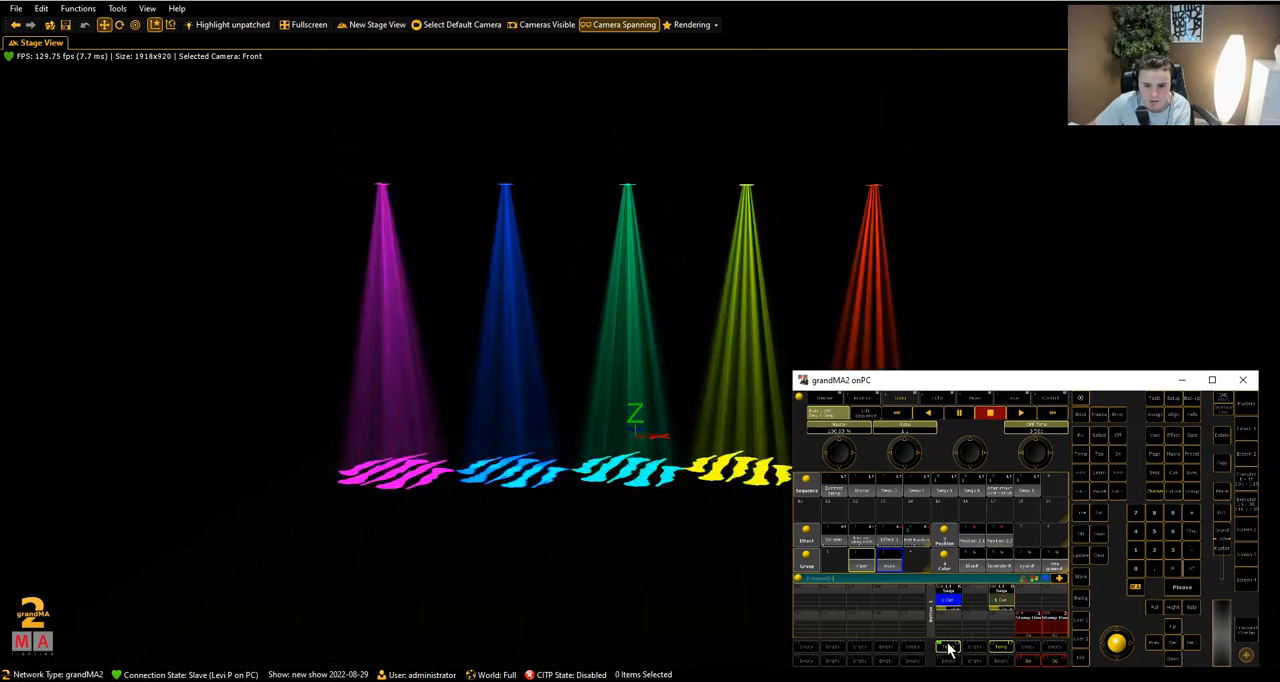
{"action": "left_click", "coordinate": [1004, 648]}
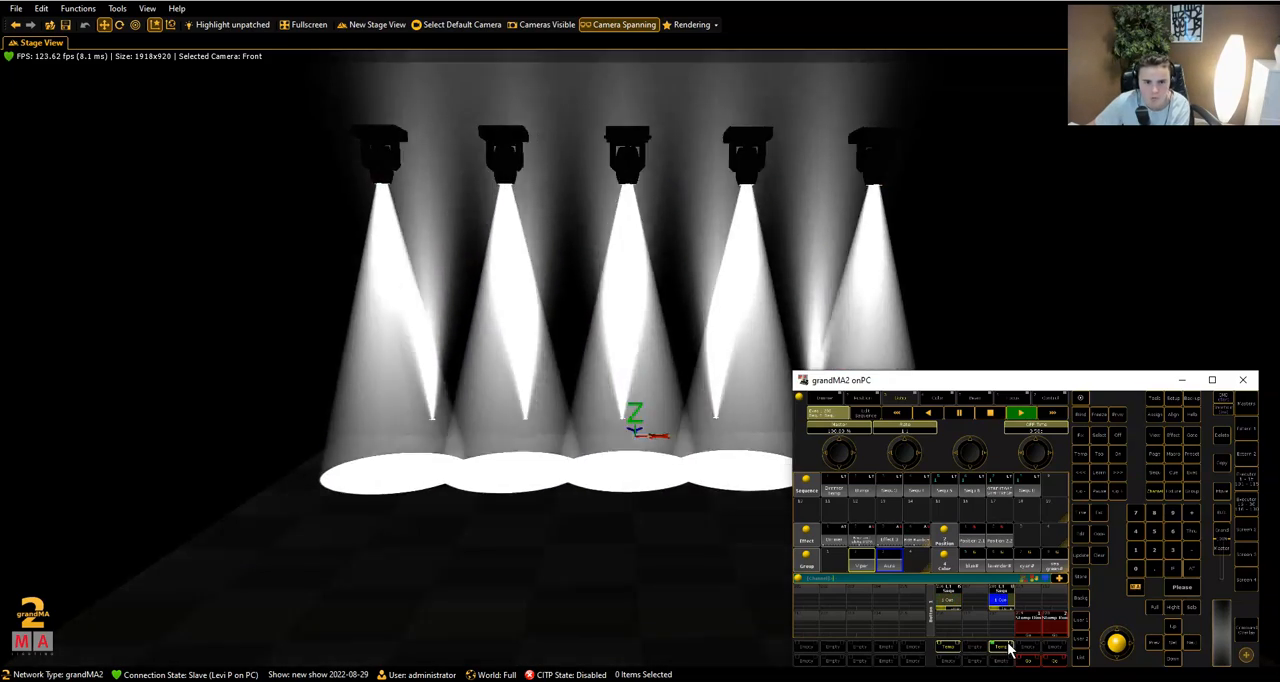
- Enlarge the grandMA2 onPC window and show the Dimmer attribute controls
{"action": "left_click", "coordinate": [1212, 380]}
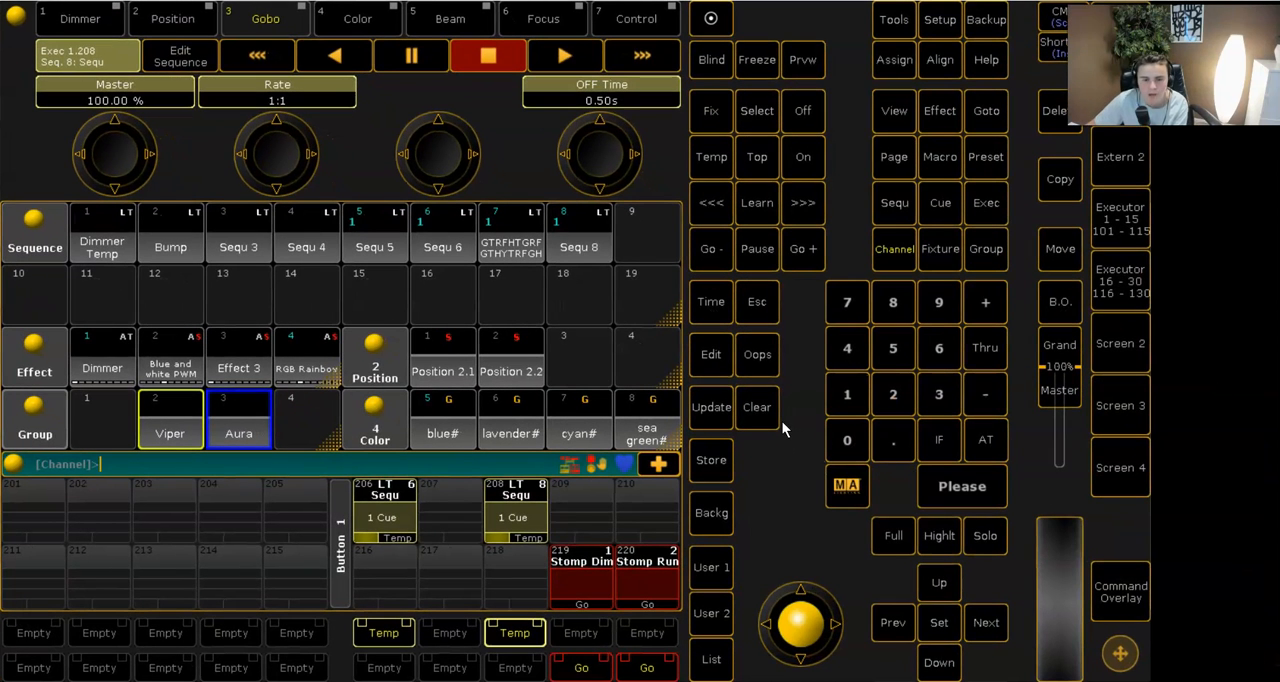
{"action": "left_click", "coordinate": [80, 19]}
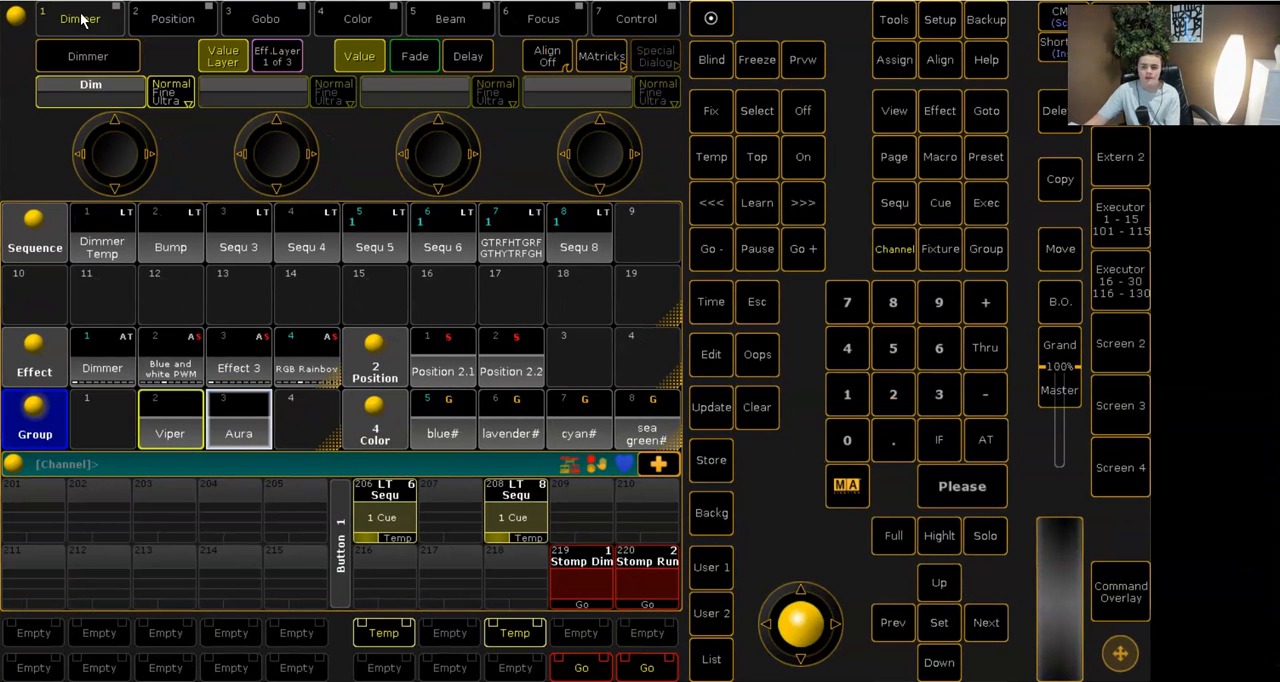